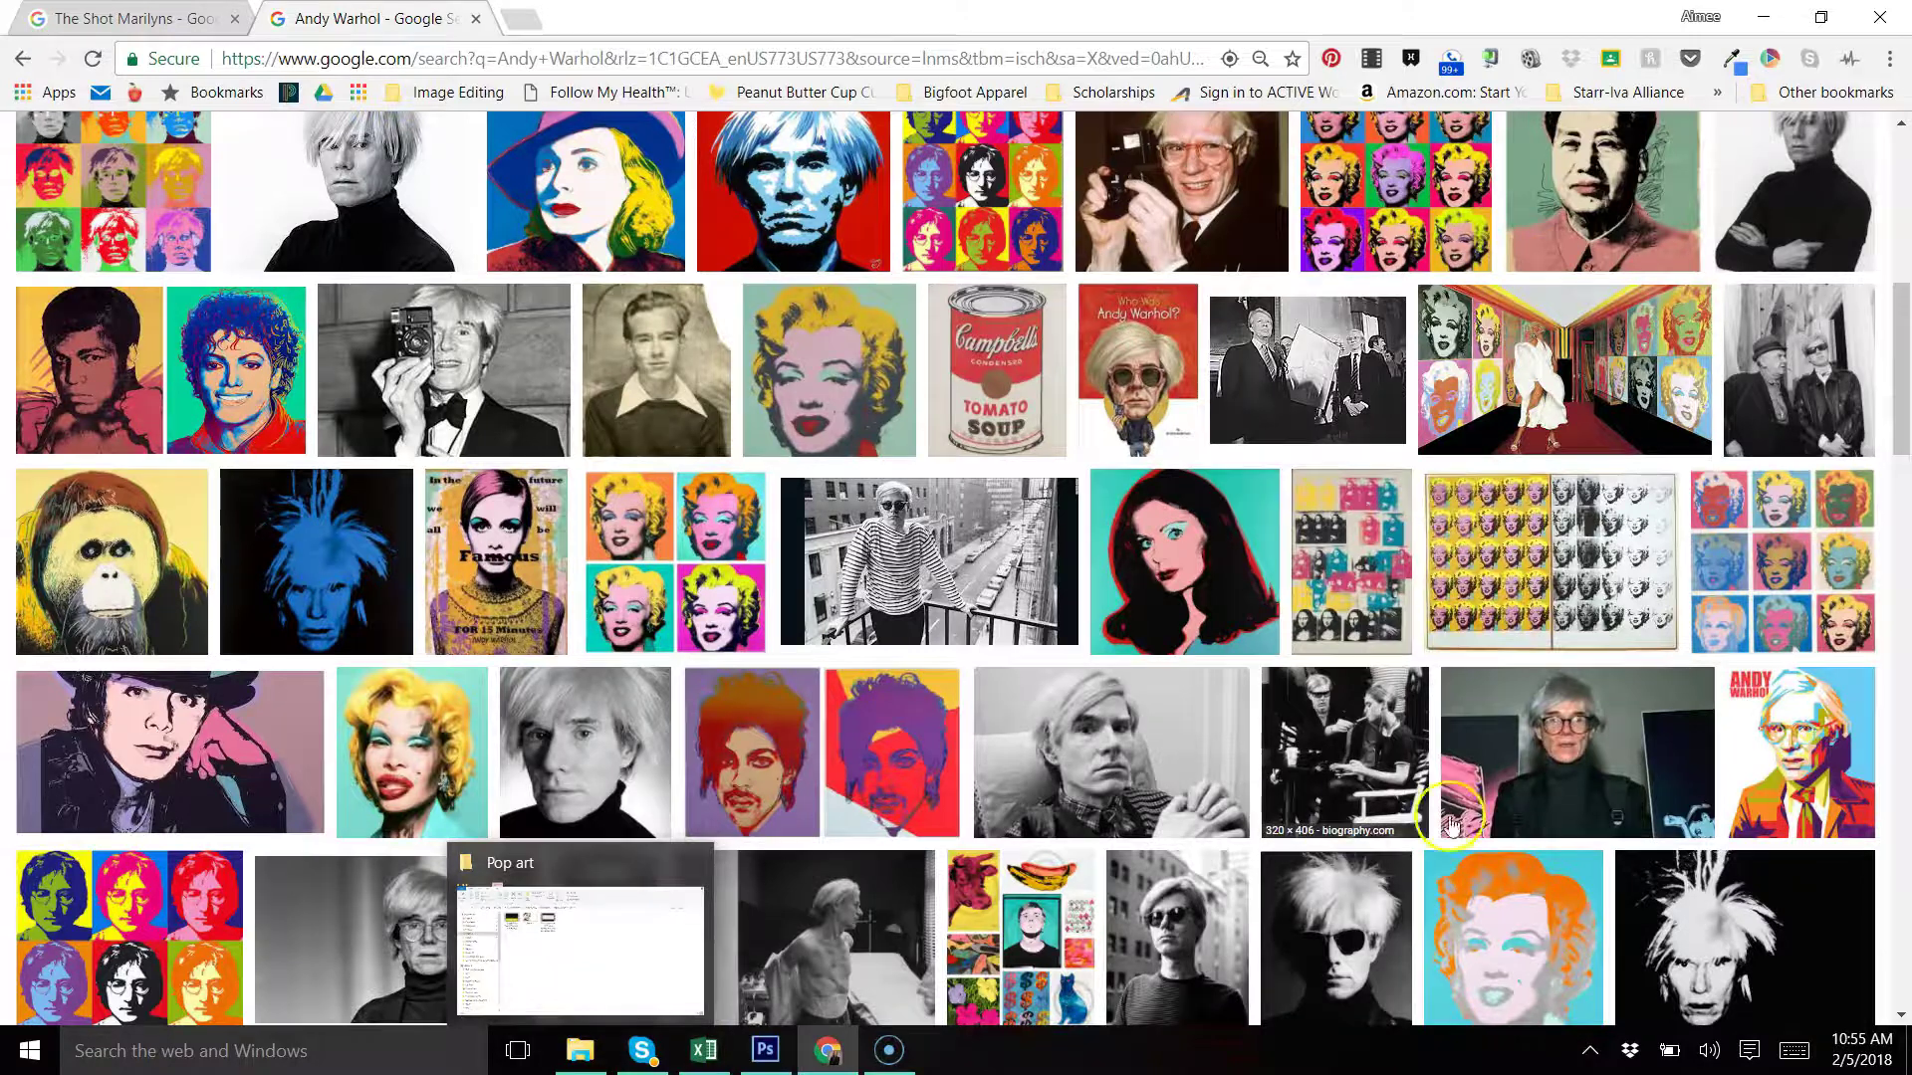
Scroll the Andy Warhol image results and preview the Marilyn Monroe pop-art grid
click(1904, 261)
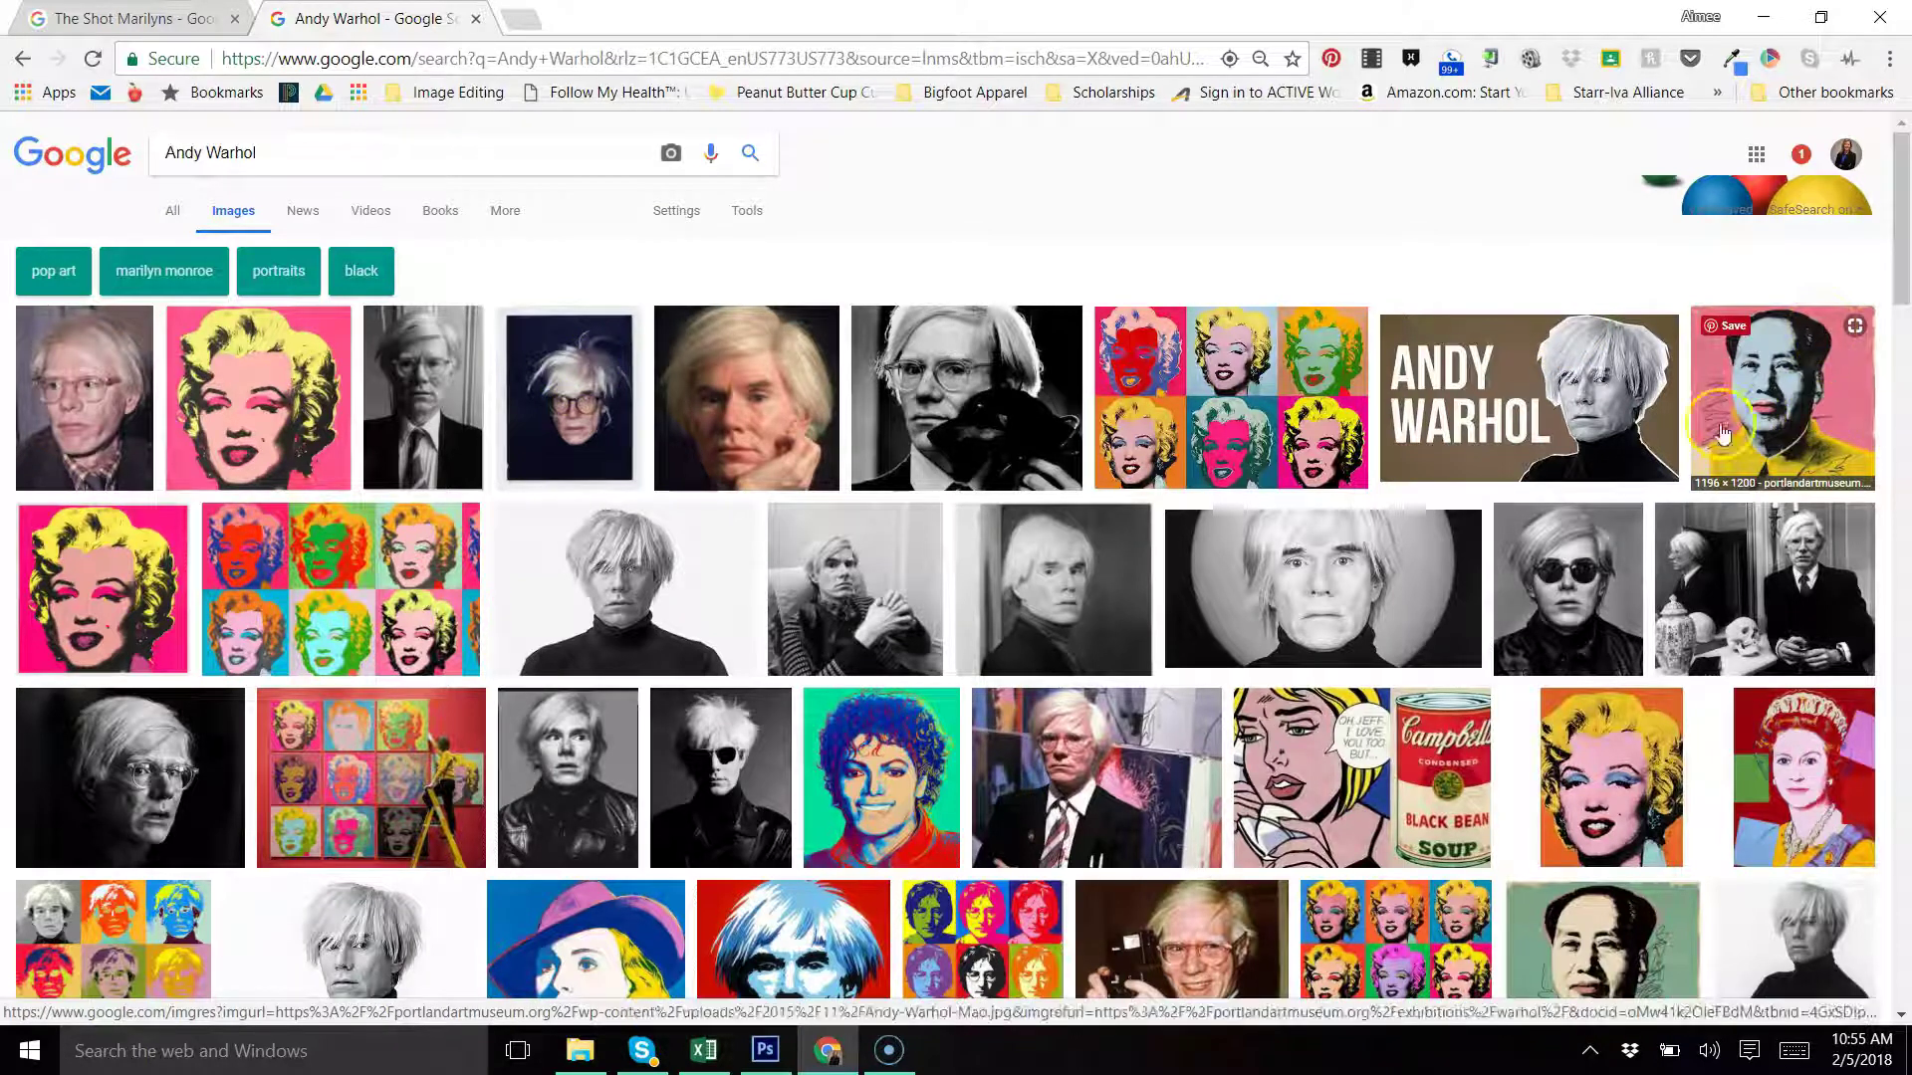
click(1329, 389)
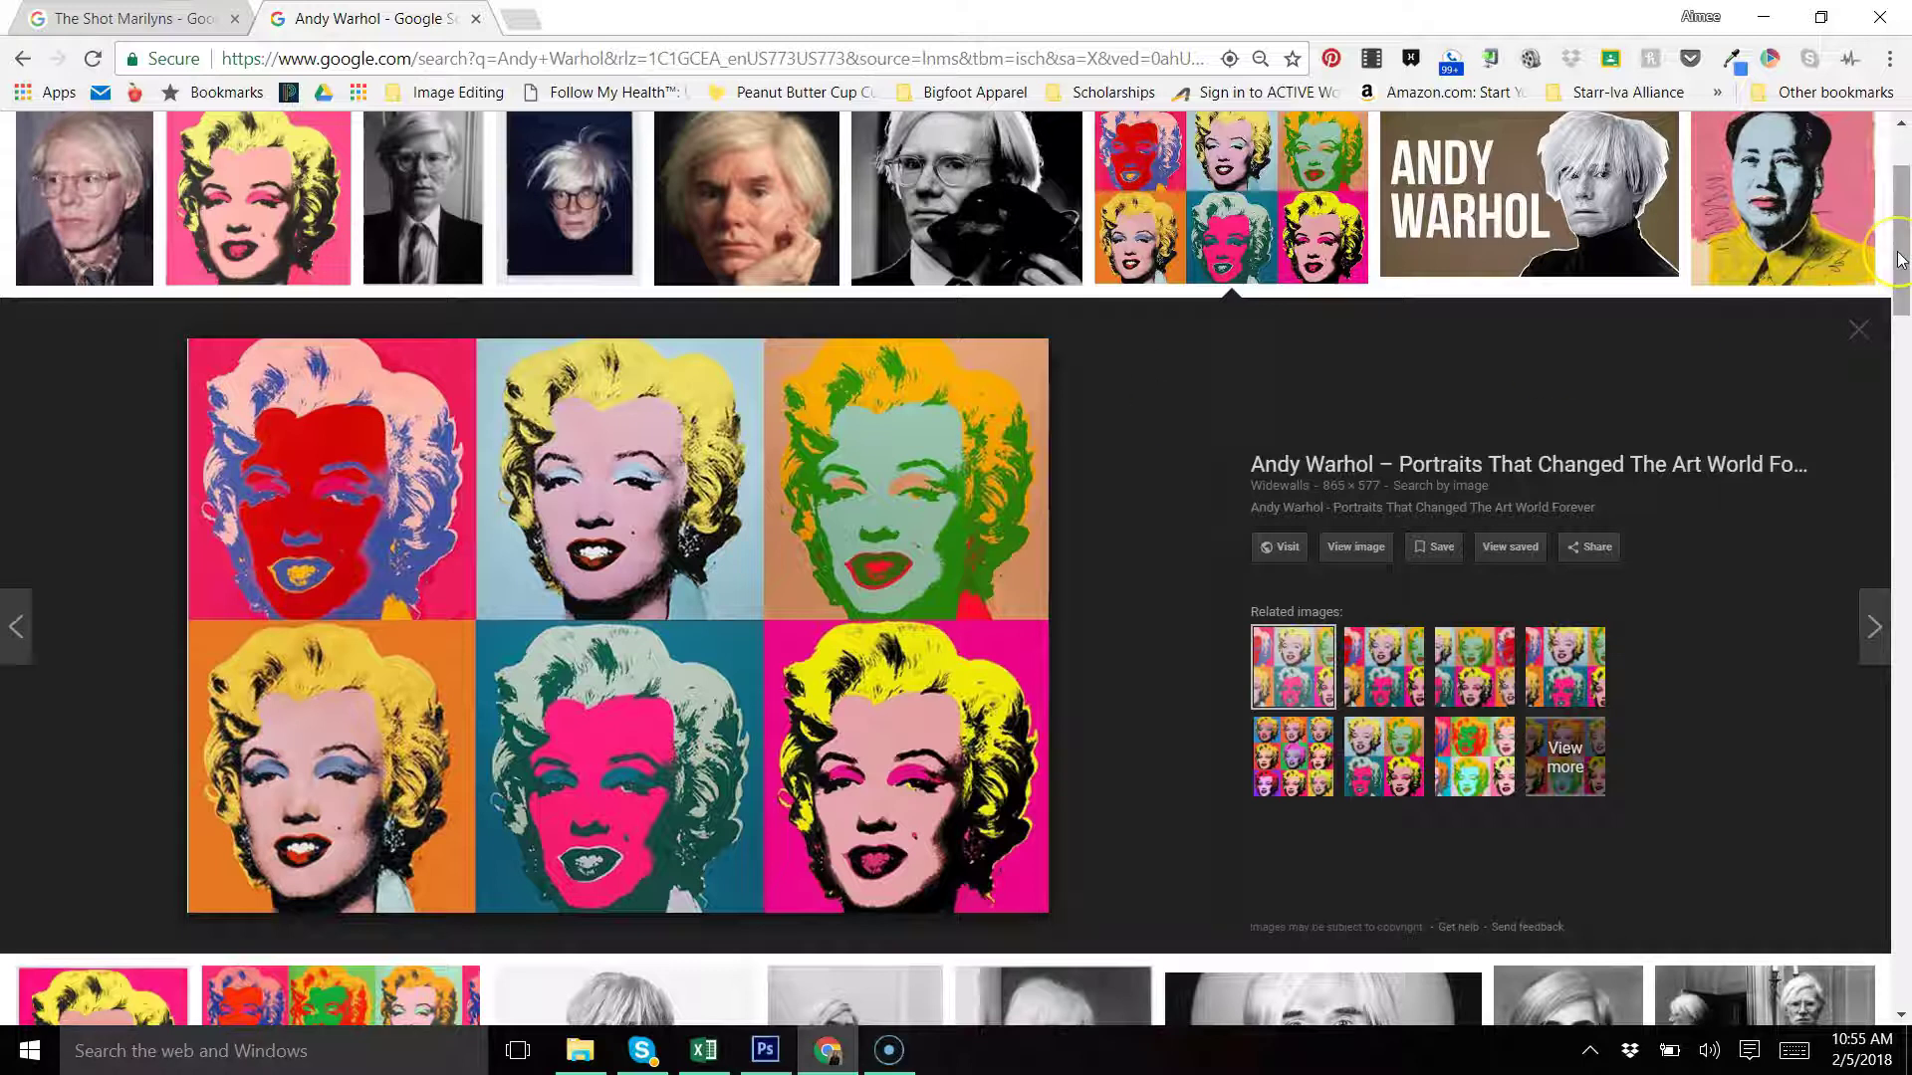
drag(1899, 261, 1902, 411)
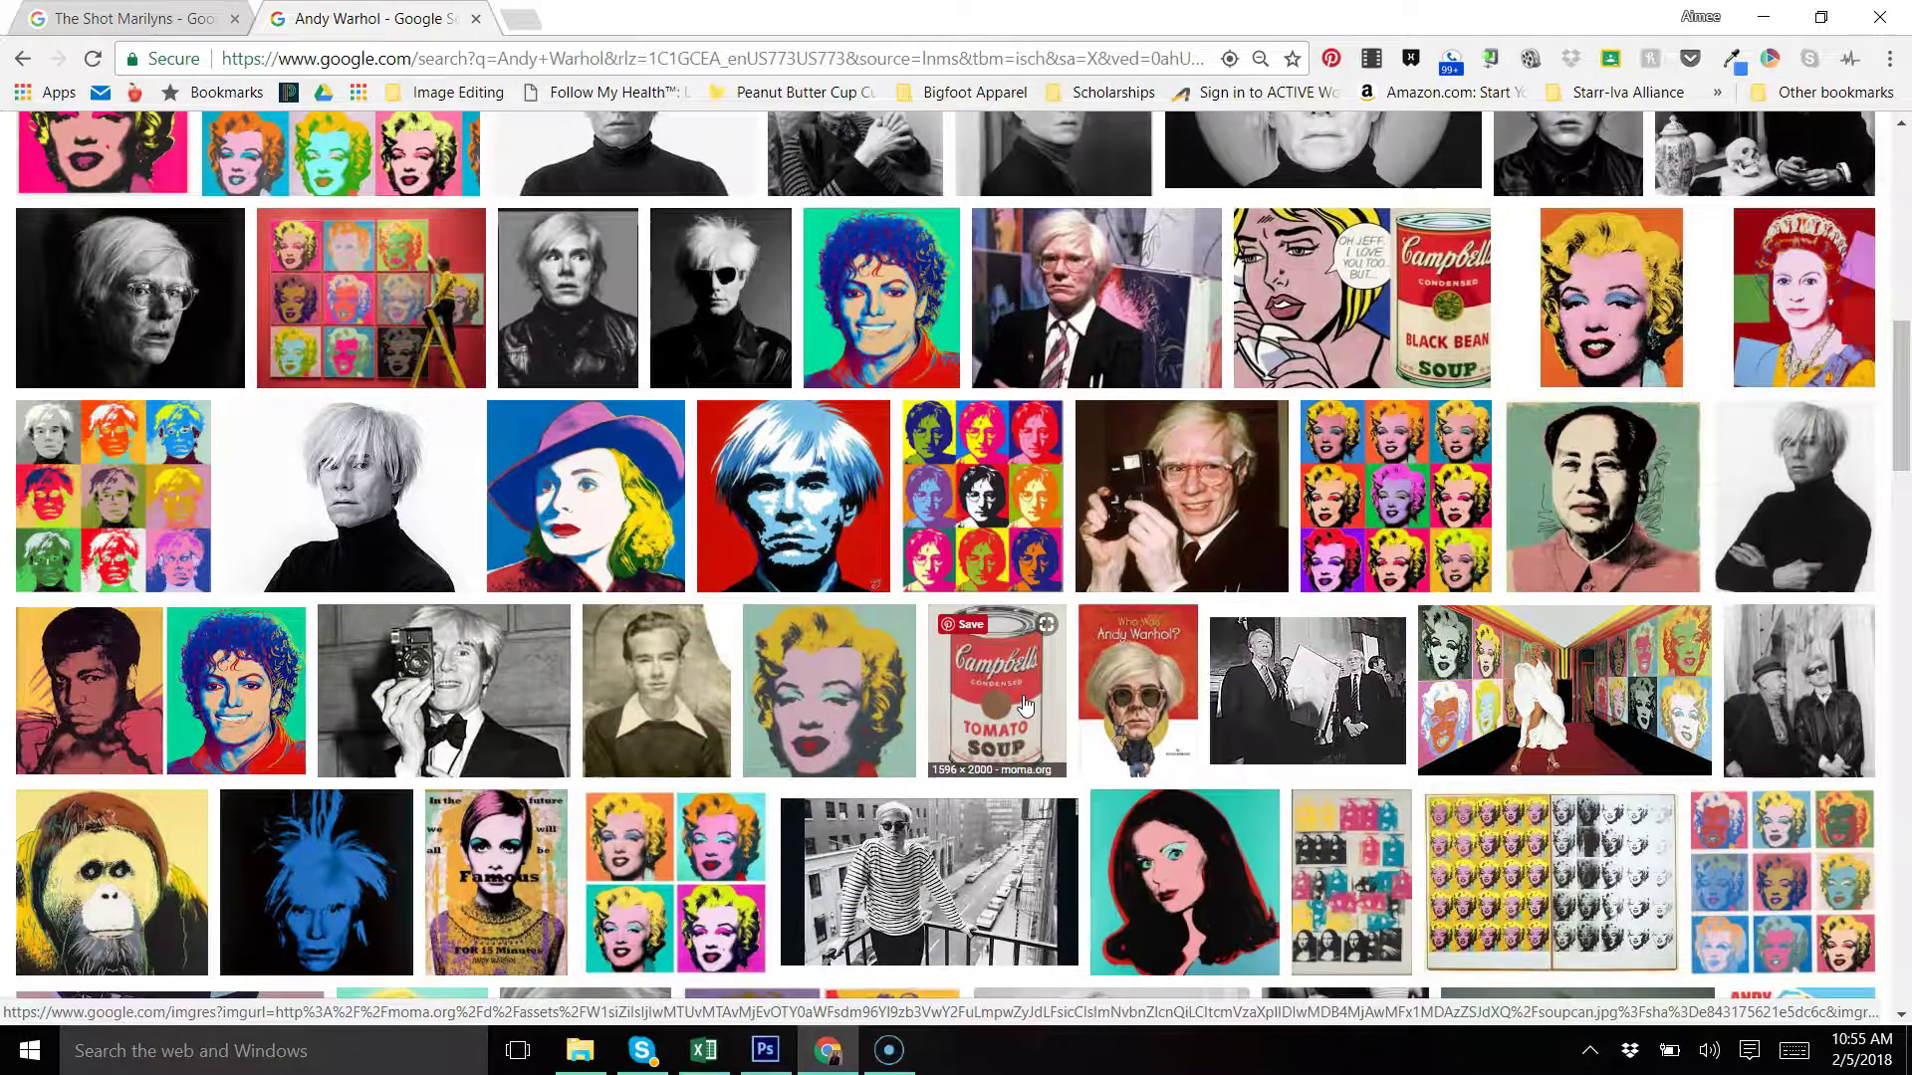
drag(1901, 397, 1906, 363)
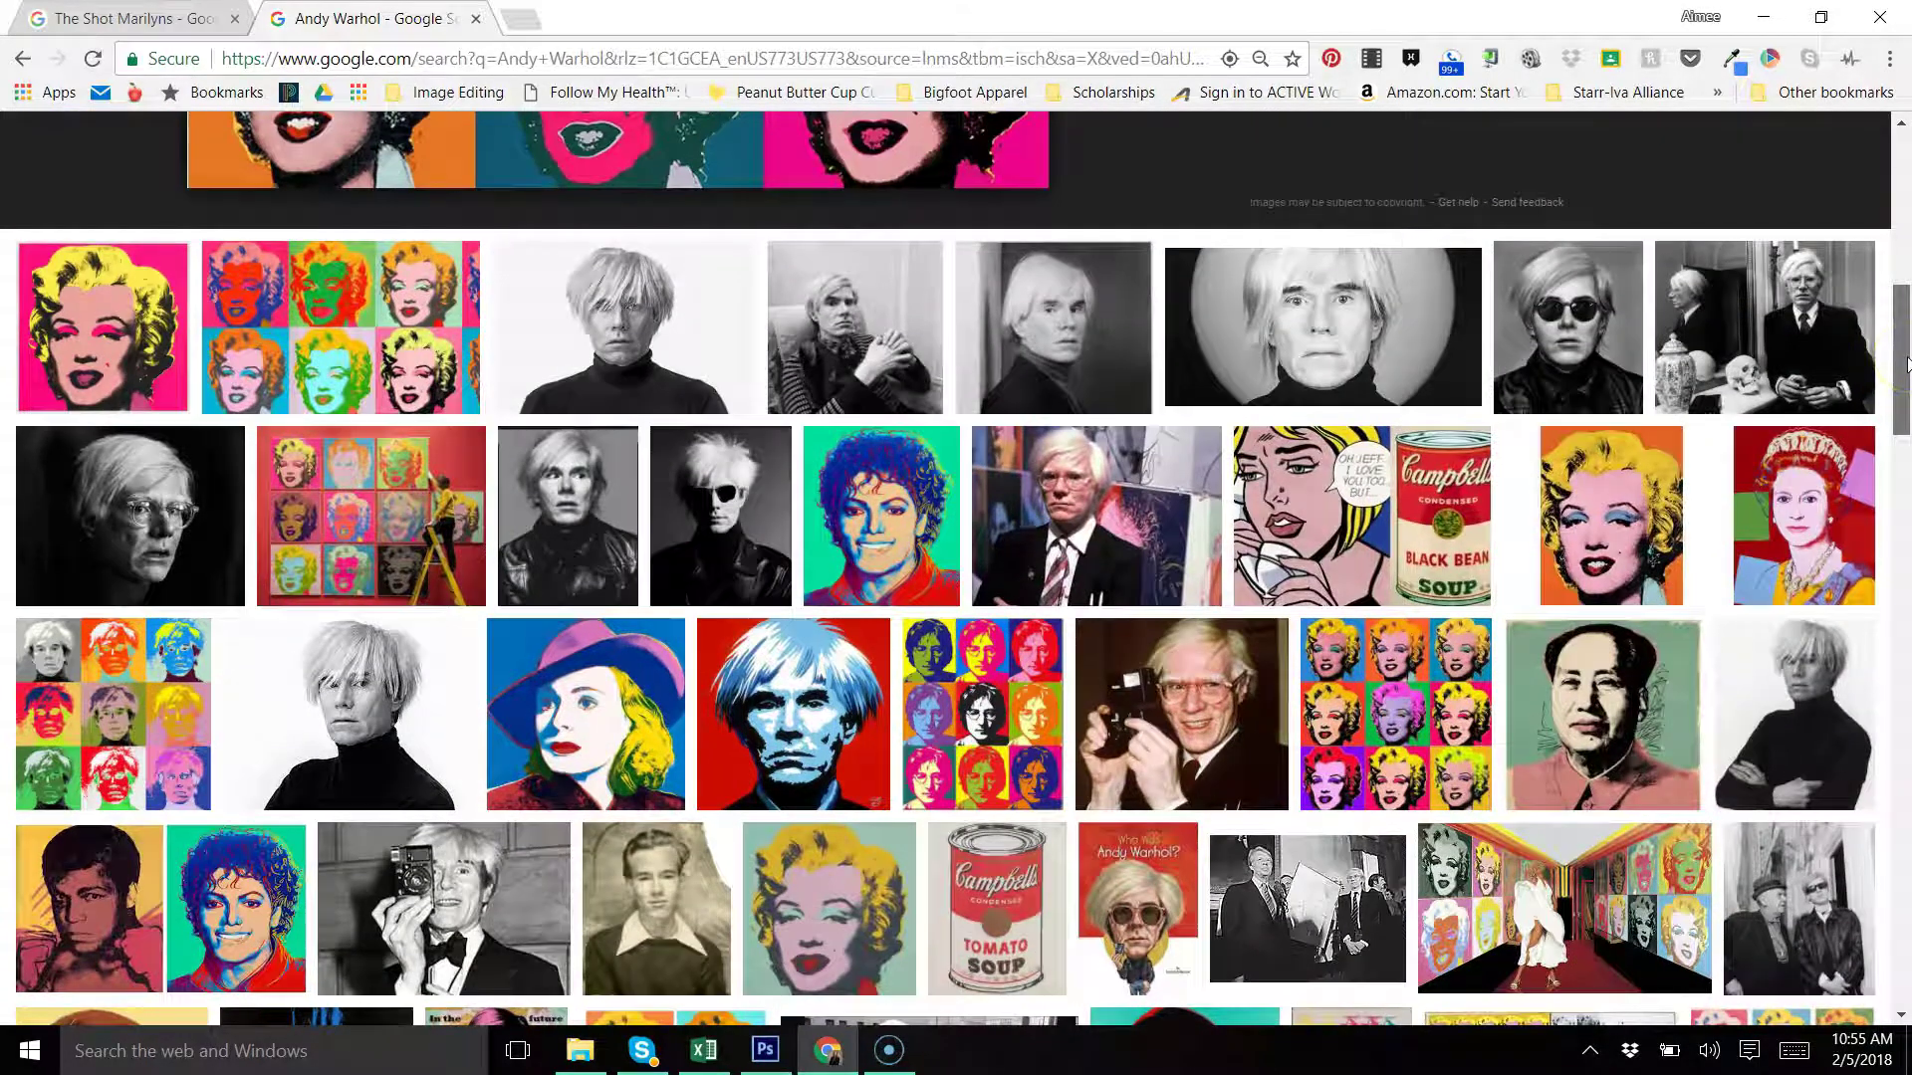
drag(1906, 364, 1902, 129)
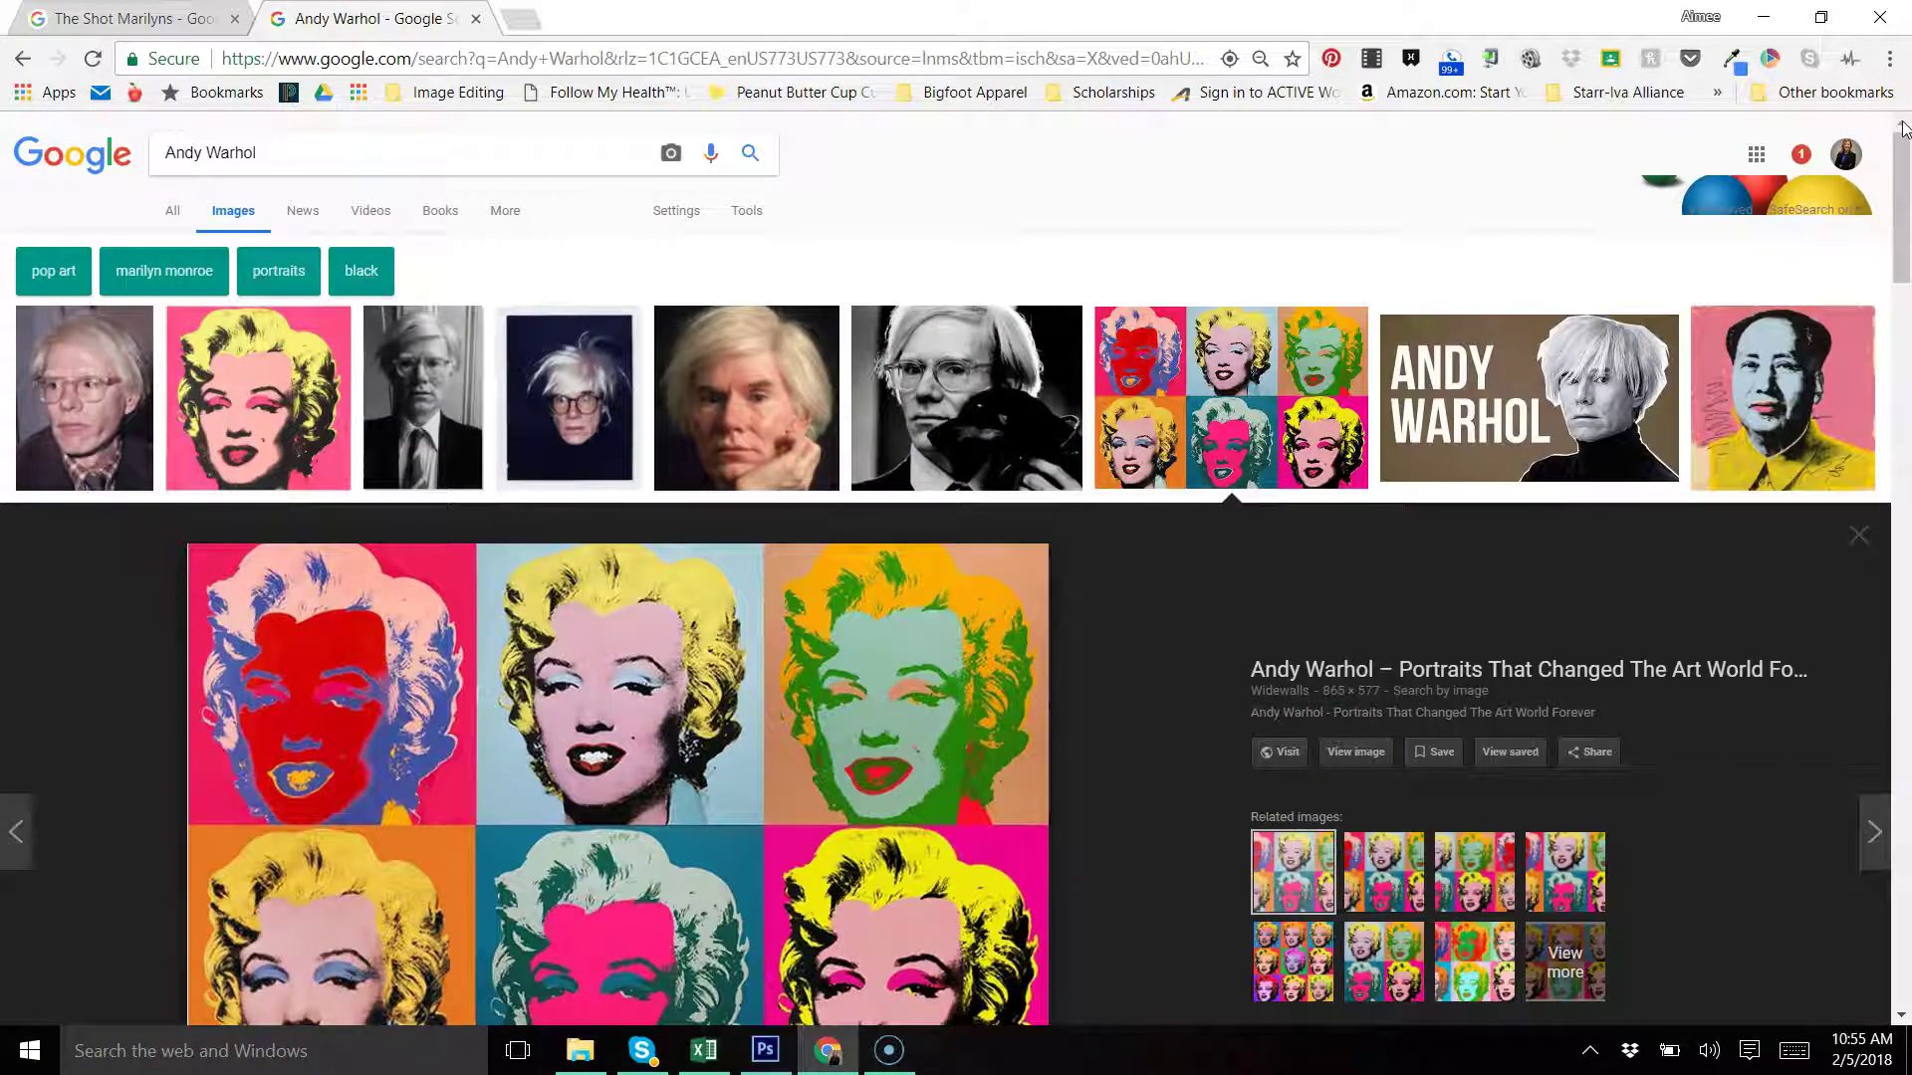
click(1336, 235)
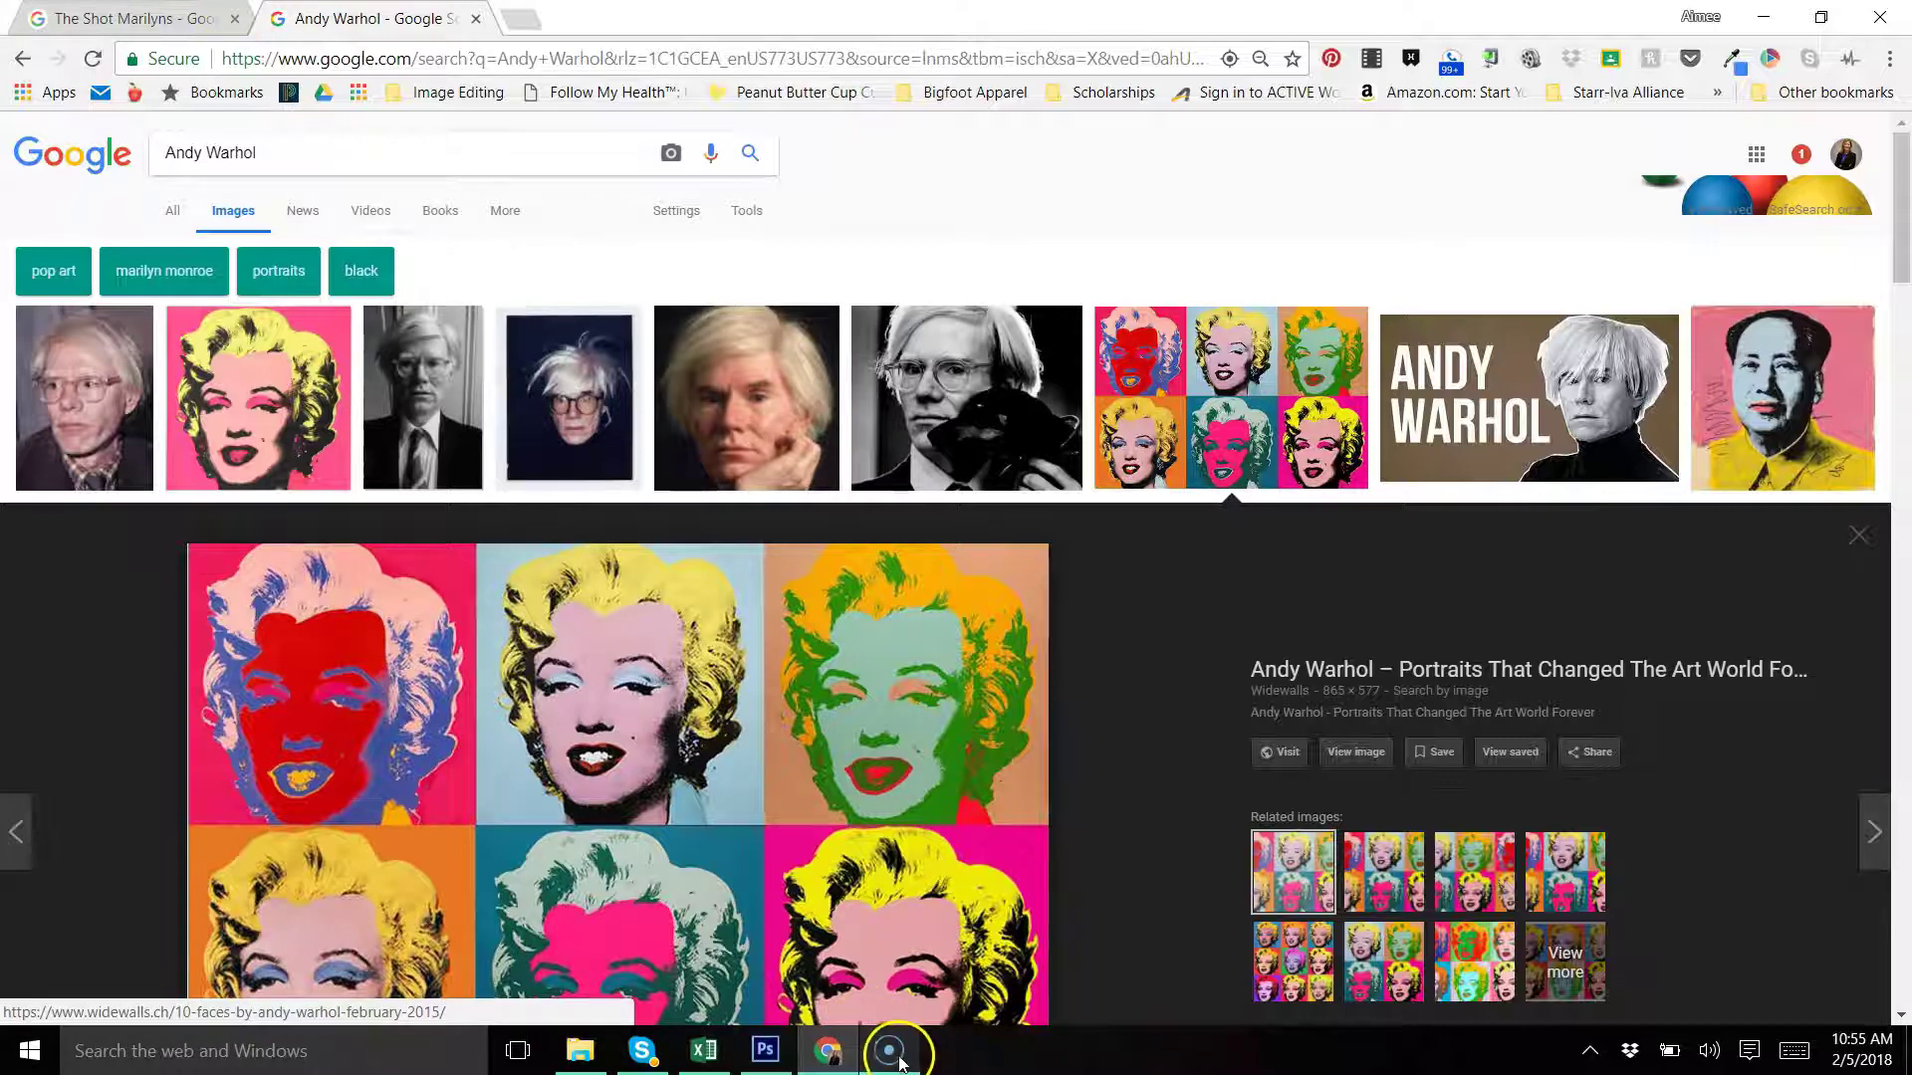
On the girl's photo, set the Crop tool to 3 x 3 in at 200 ppi
mouse_move(876, 1064)
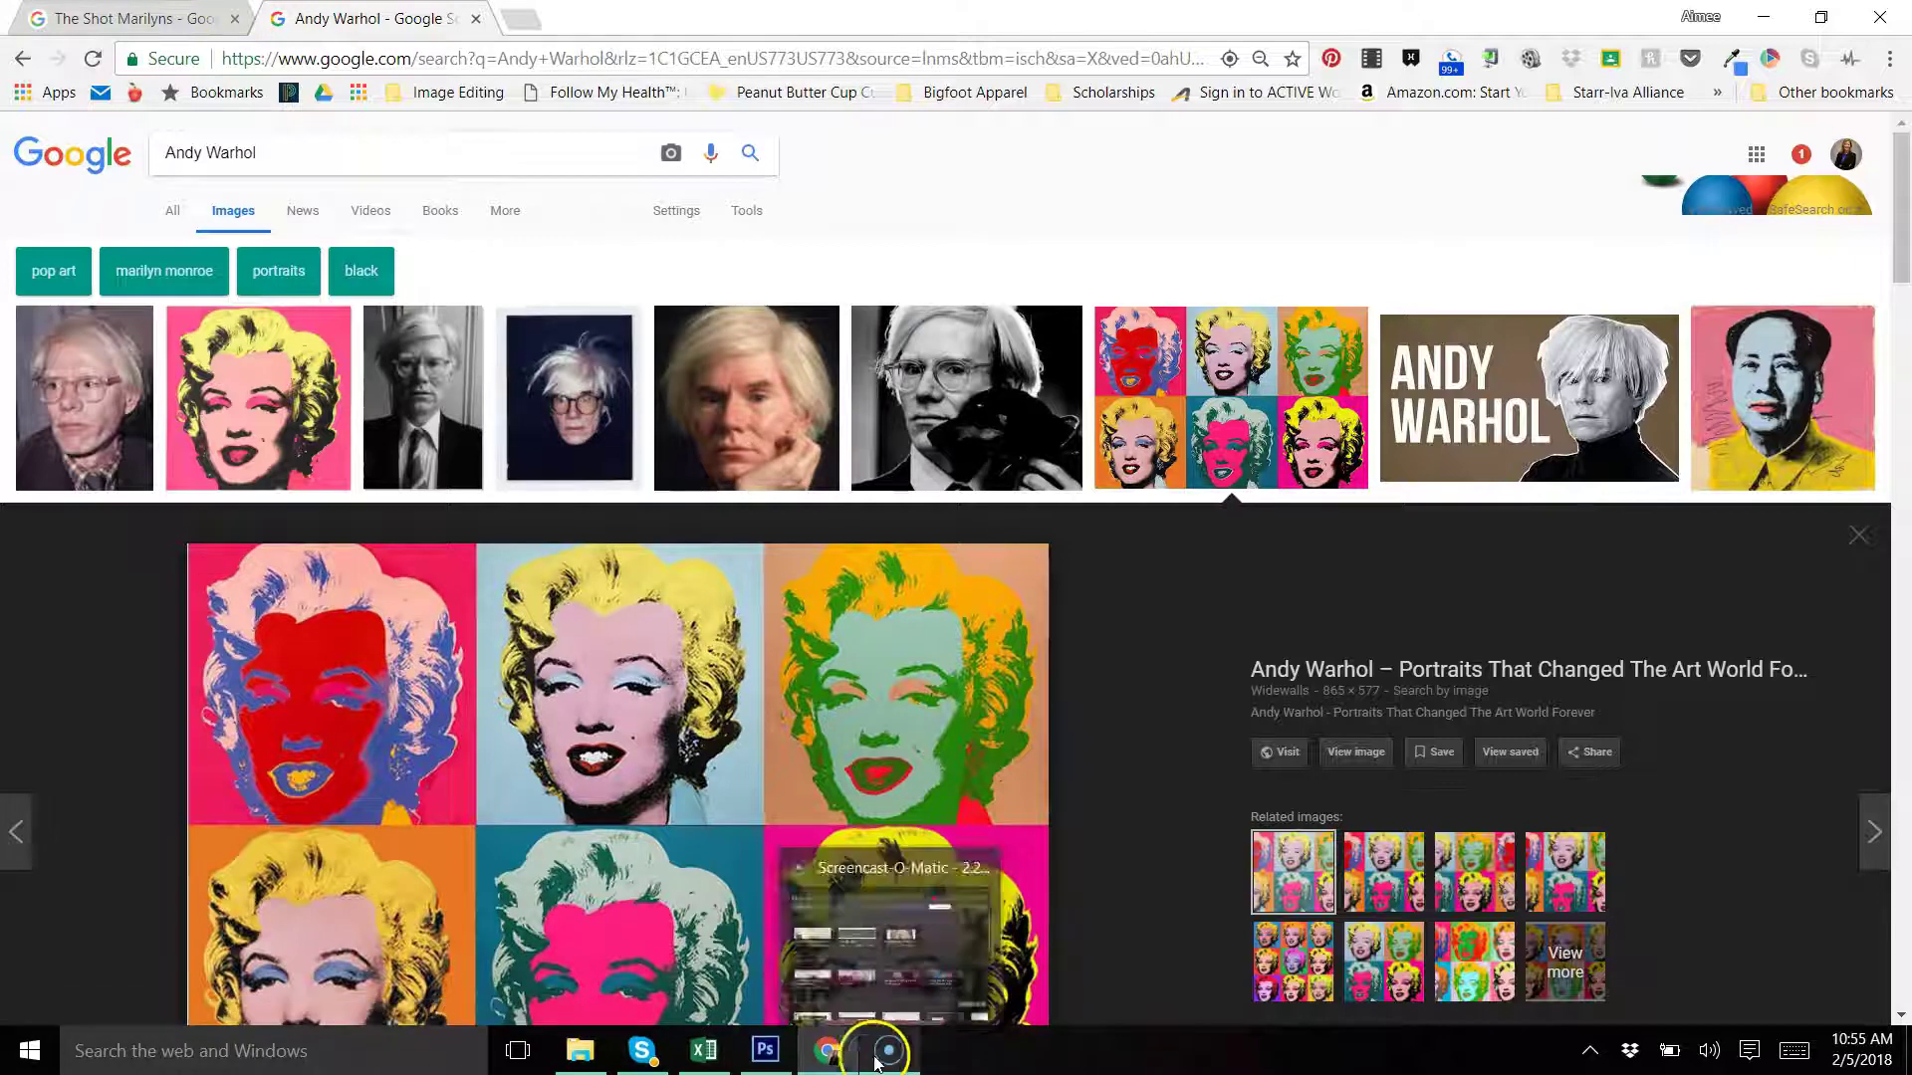
click(767, 1061)
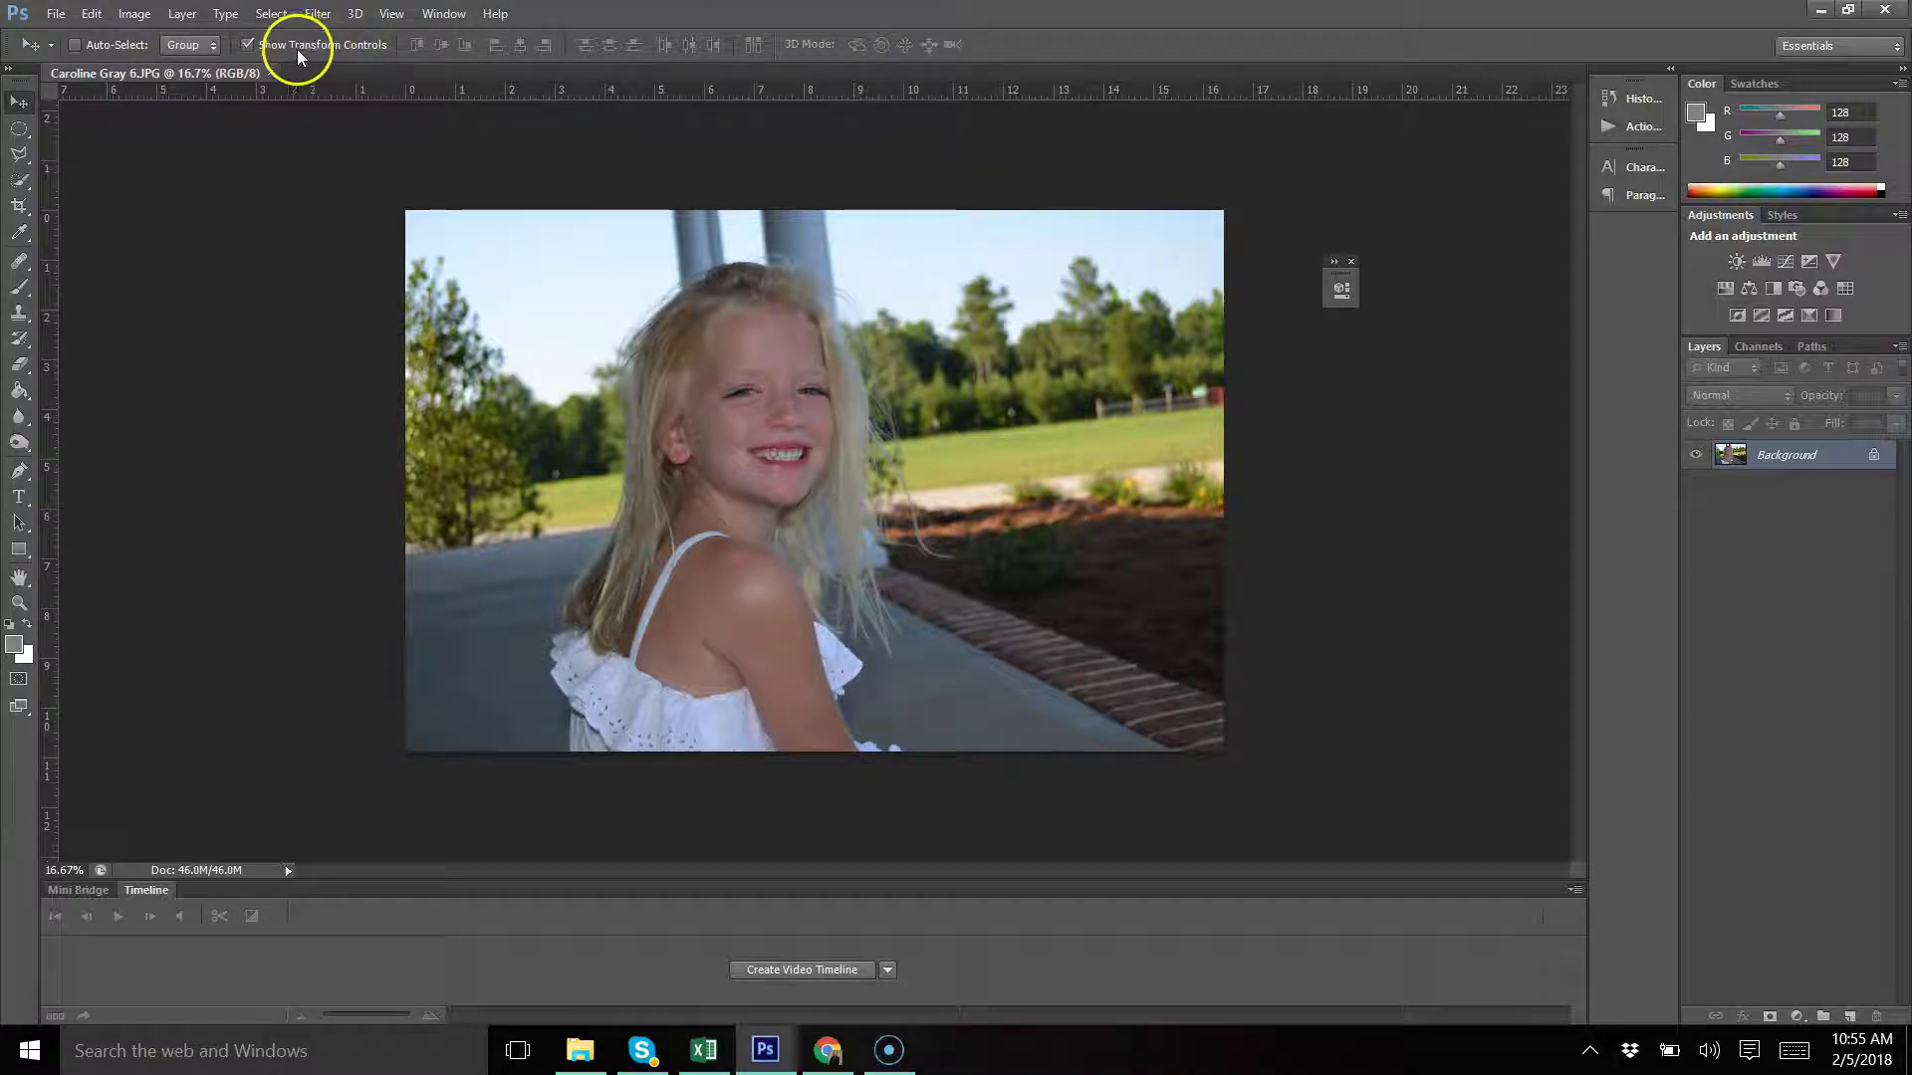
click(18, 205)
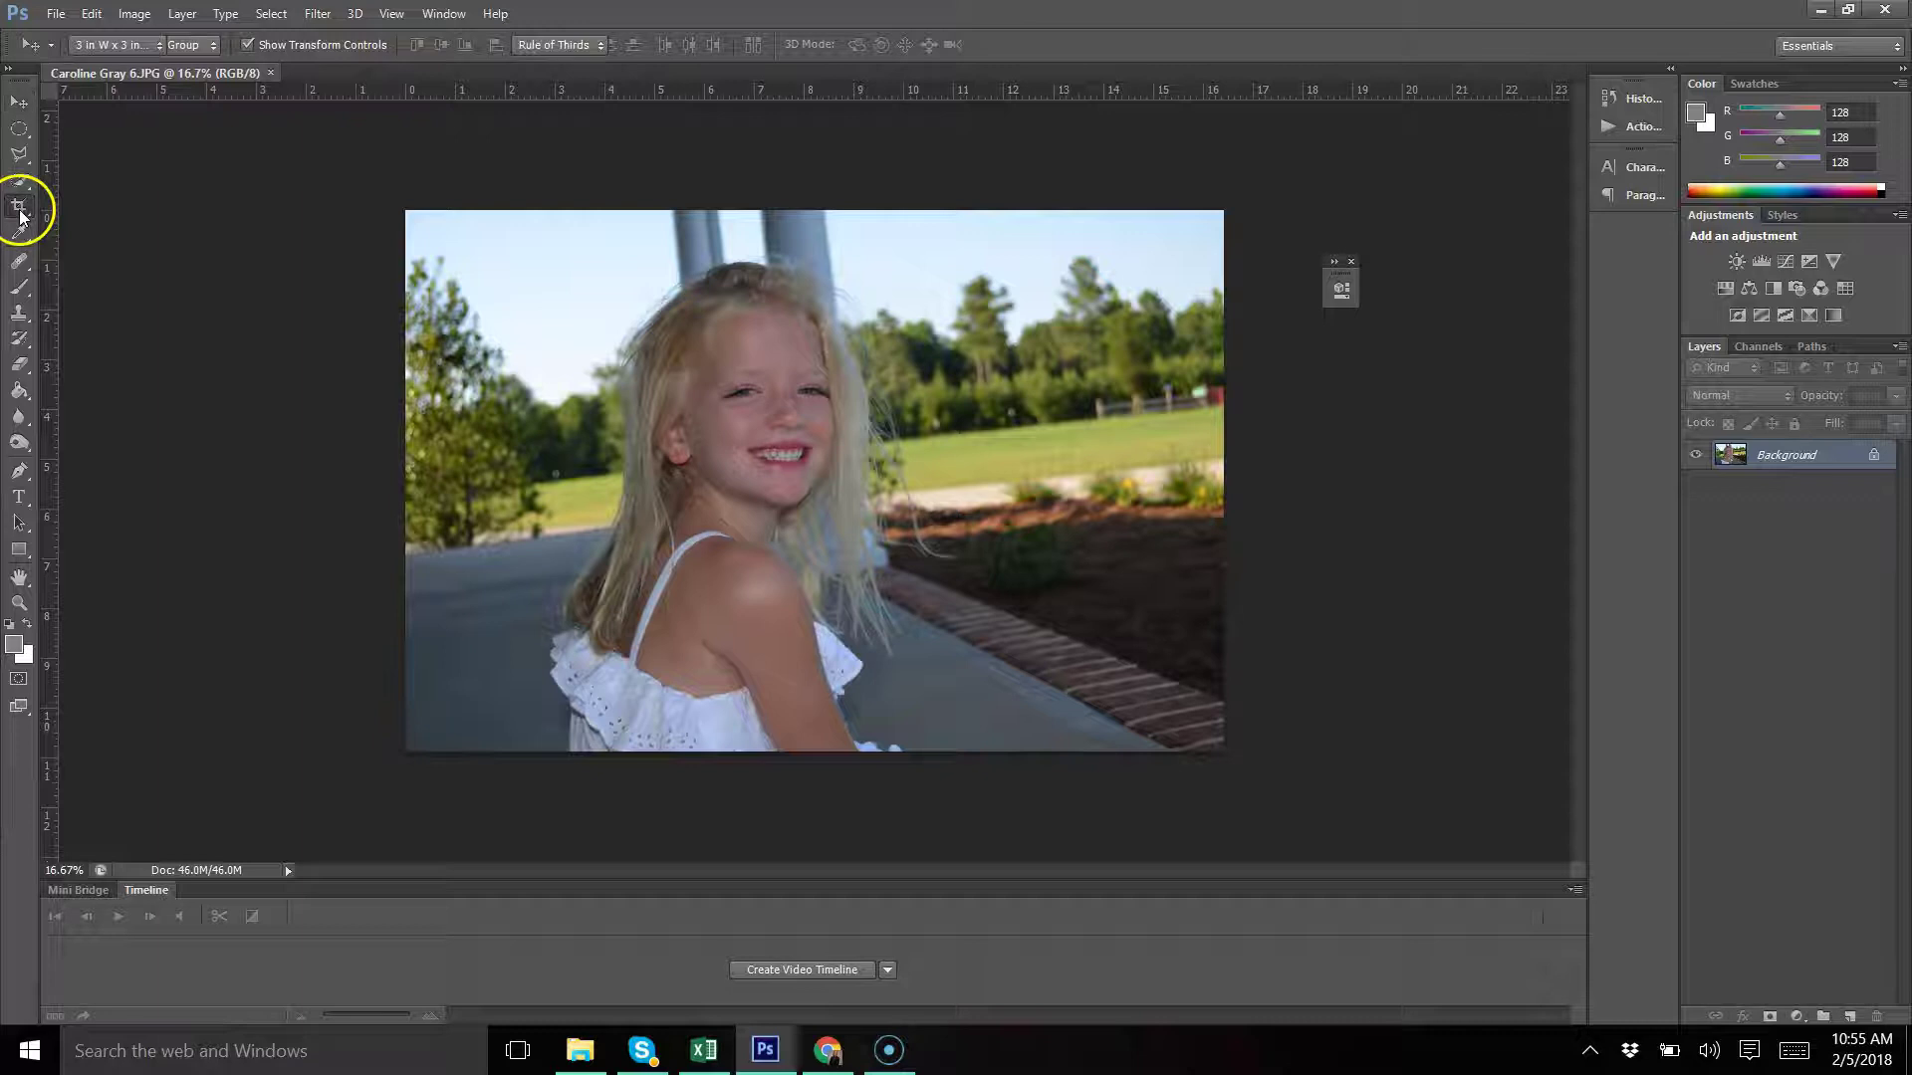
click(211, 45)
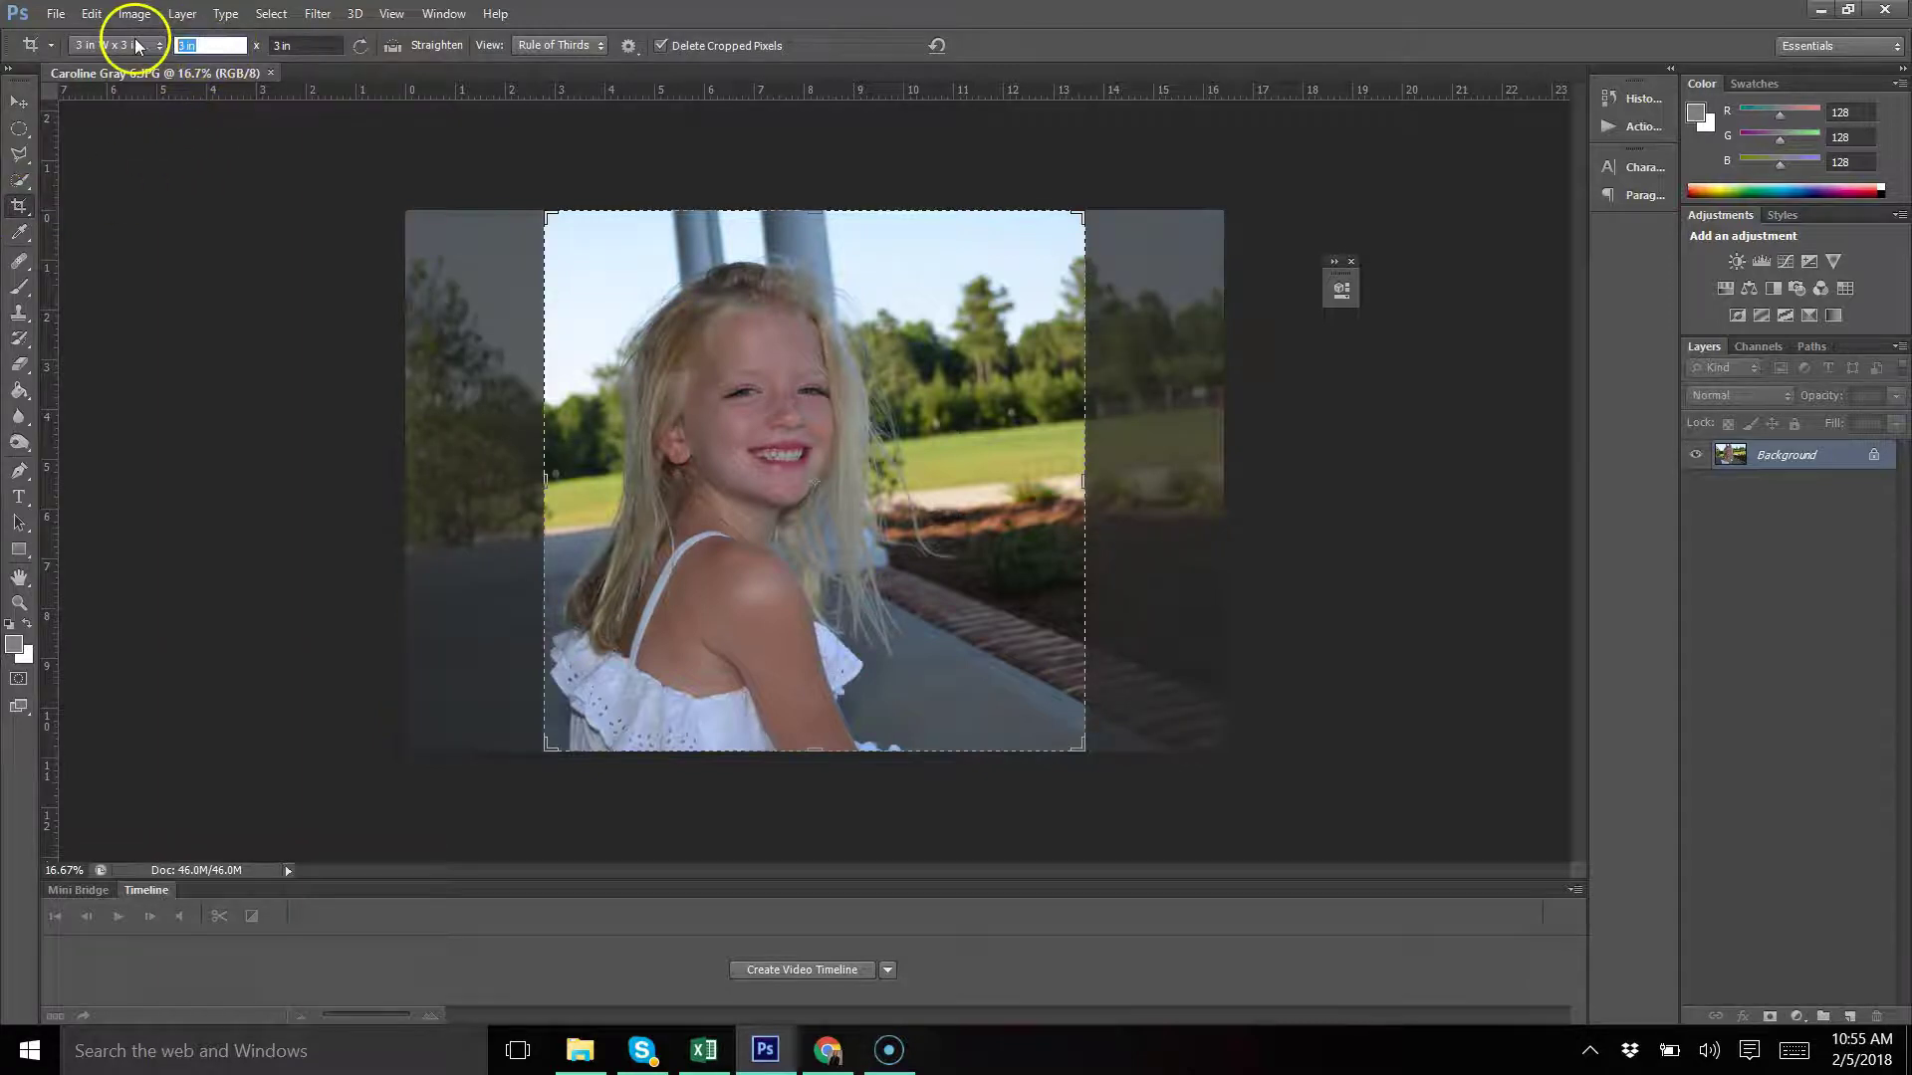
key(Tab)
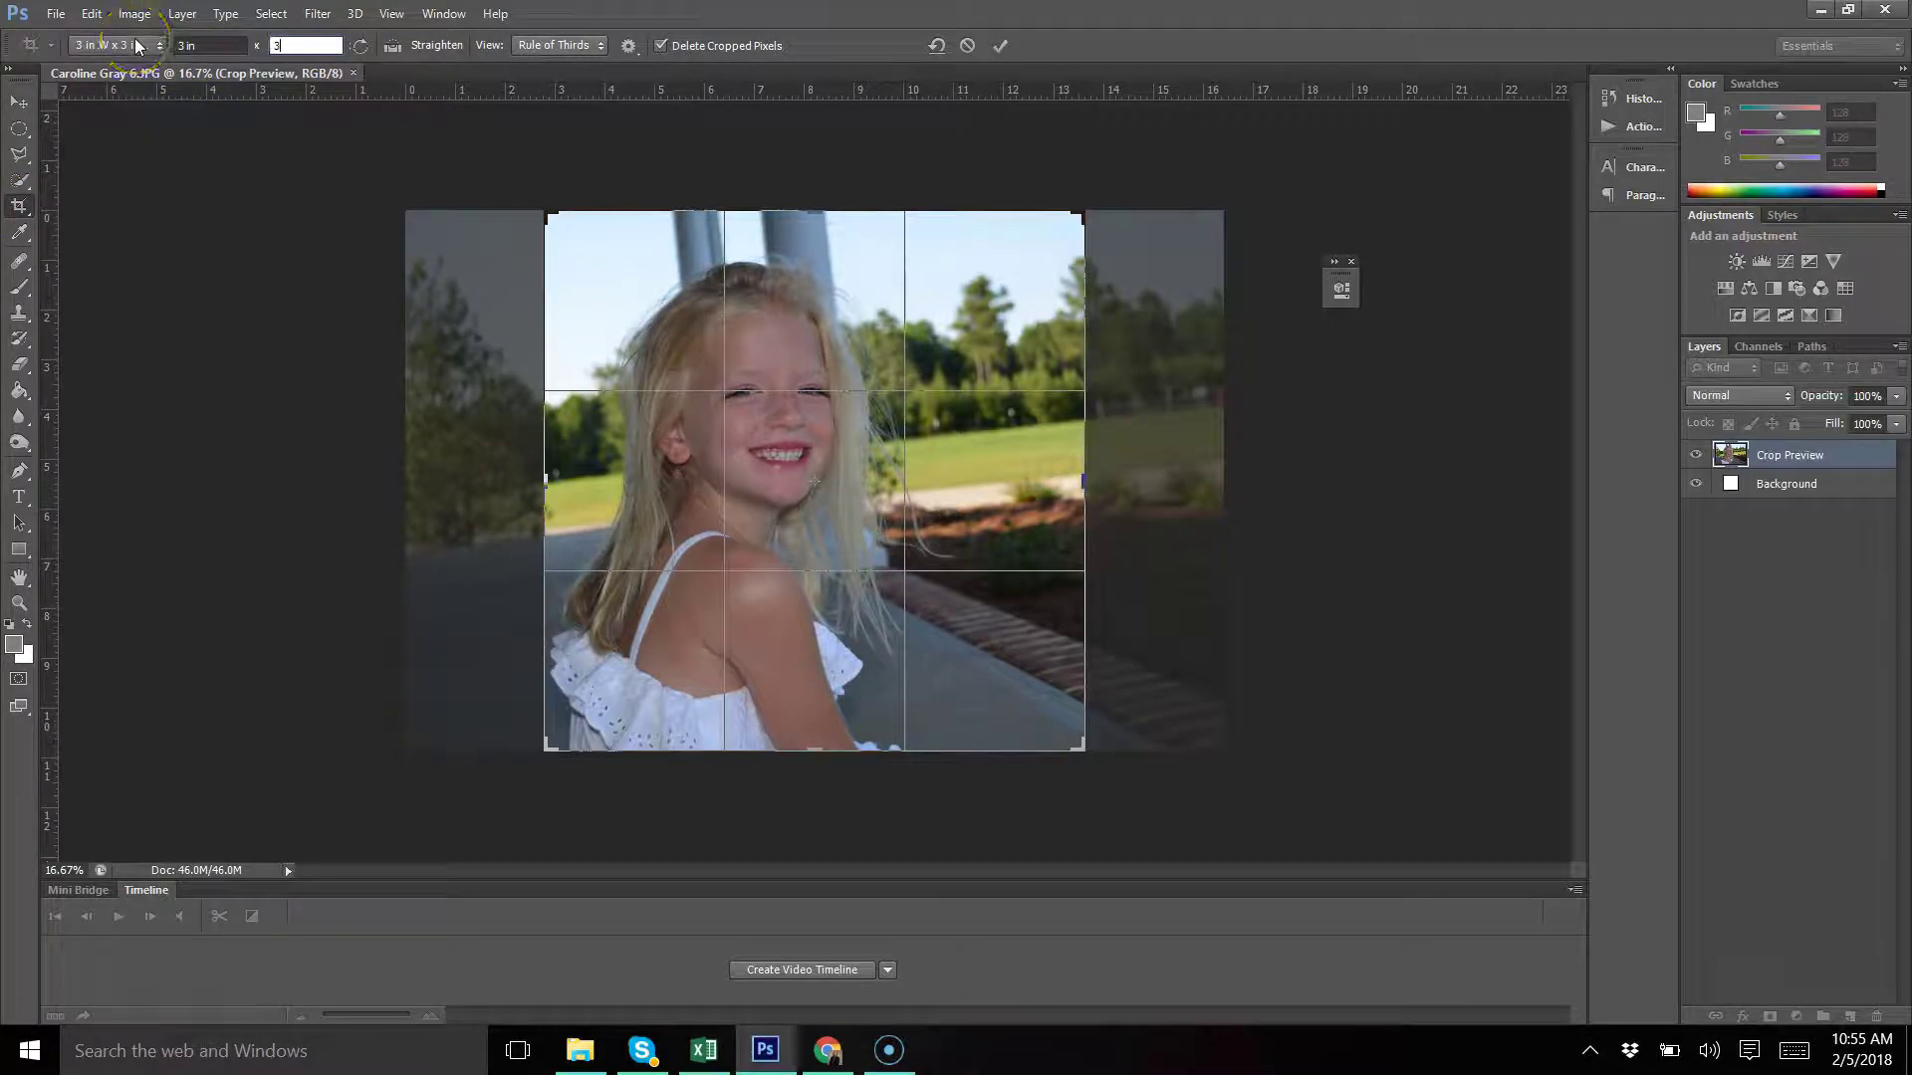
key(Tab)
click(79, 48)
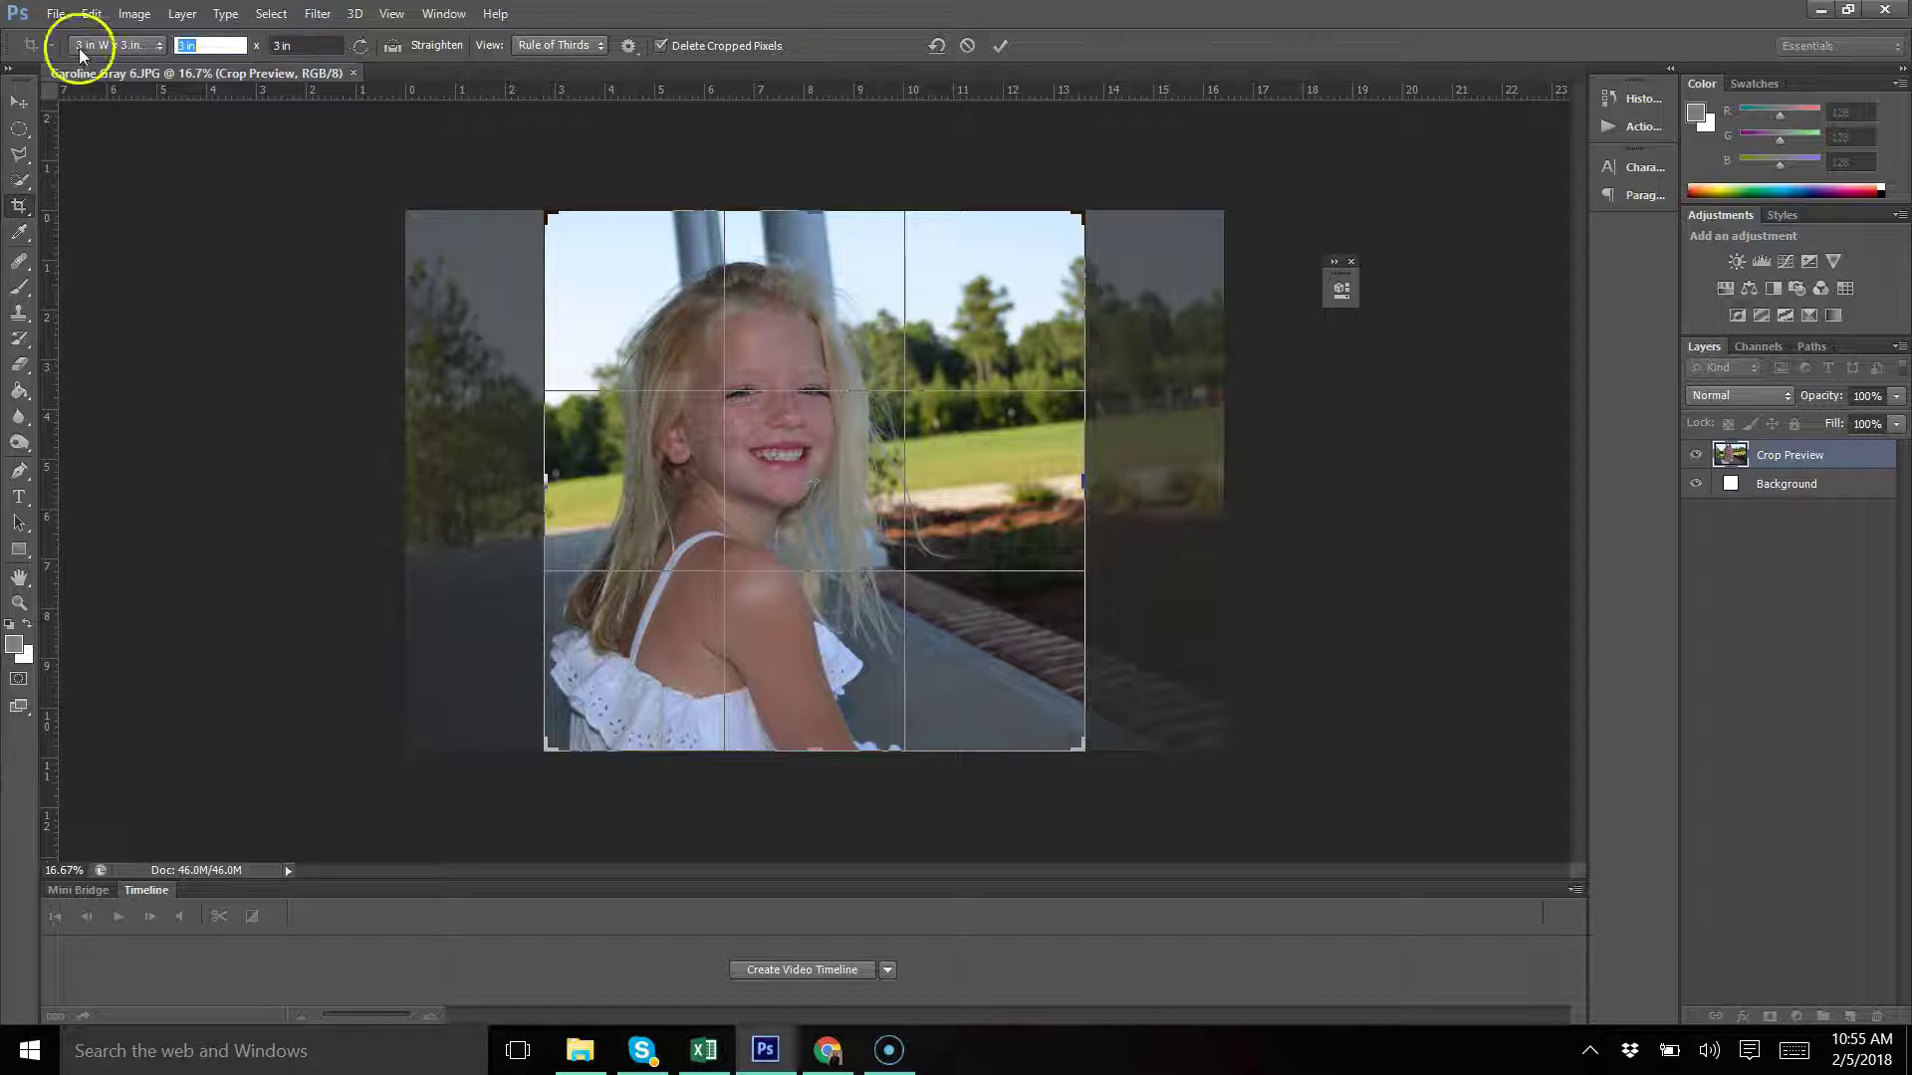
click(160, 46)
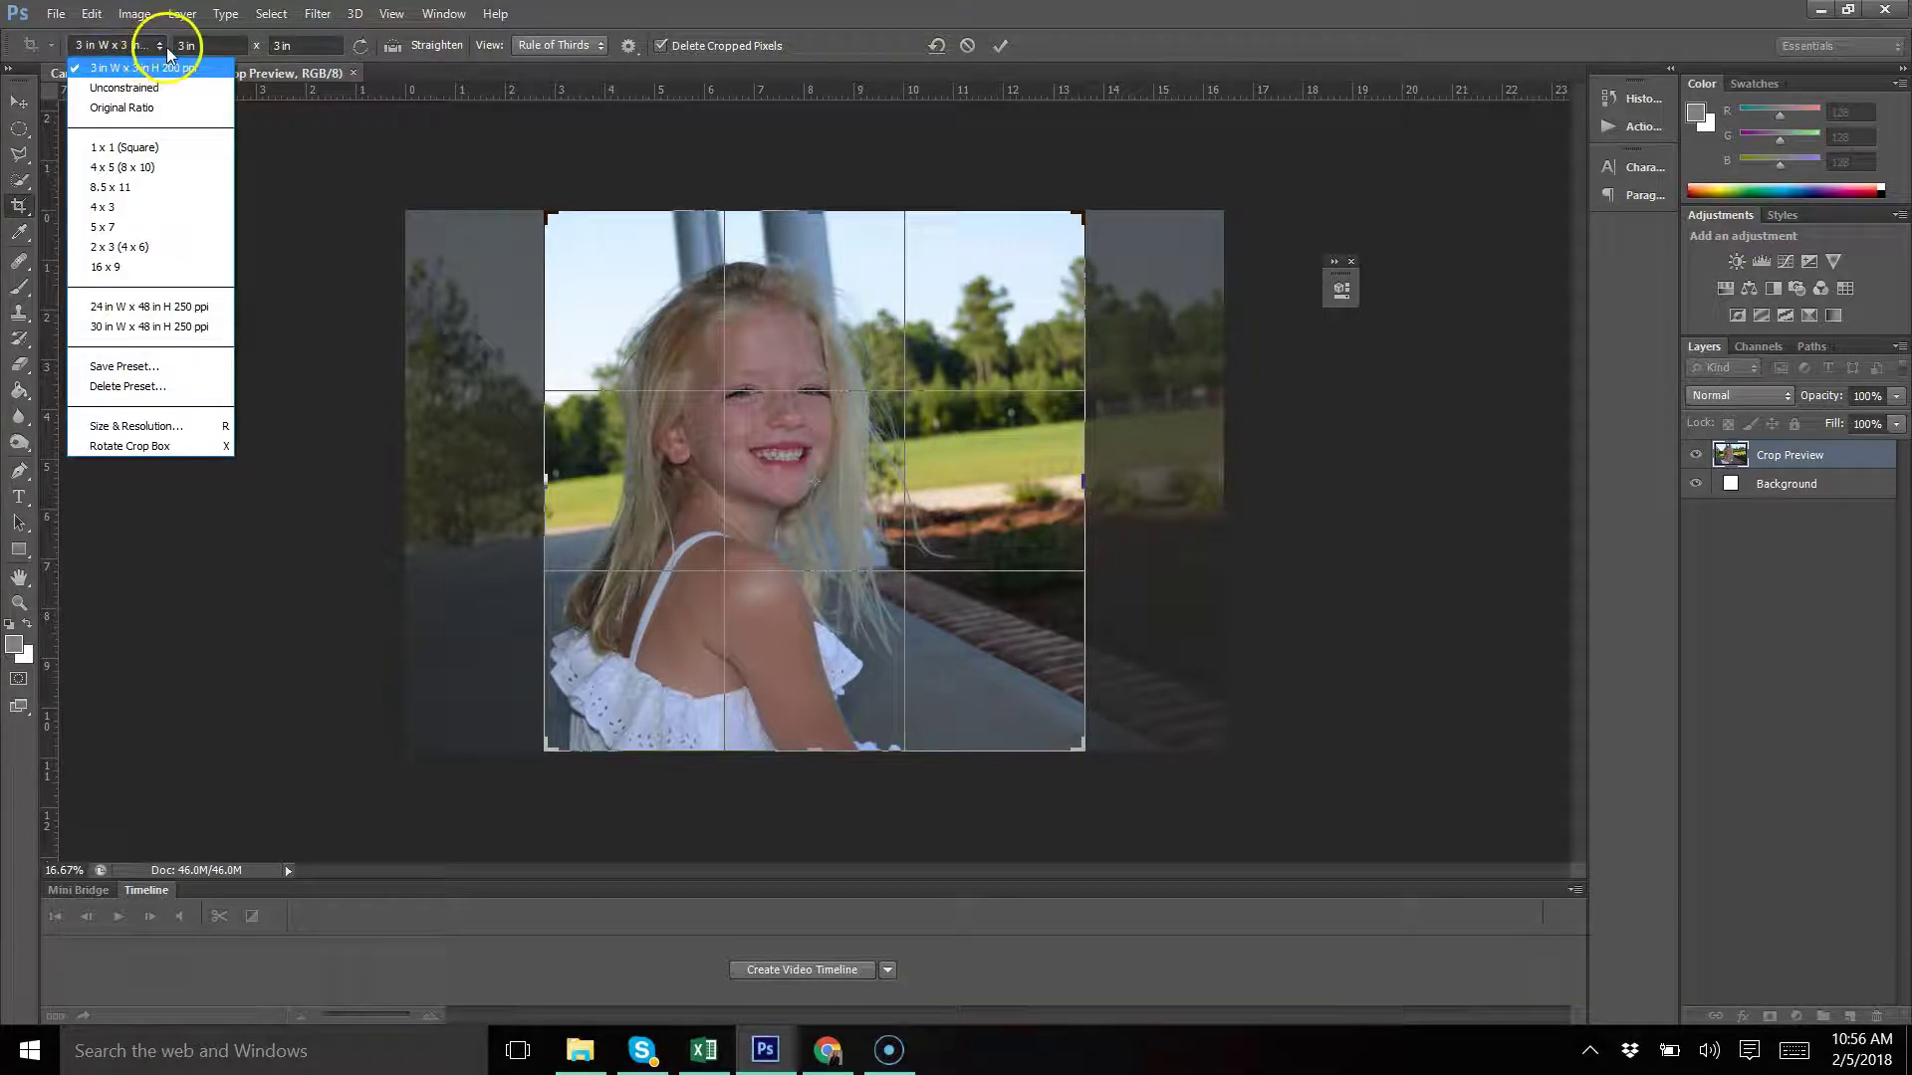
click(149, 426)
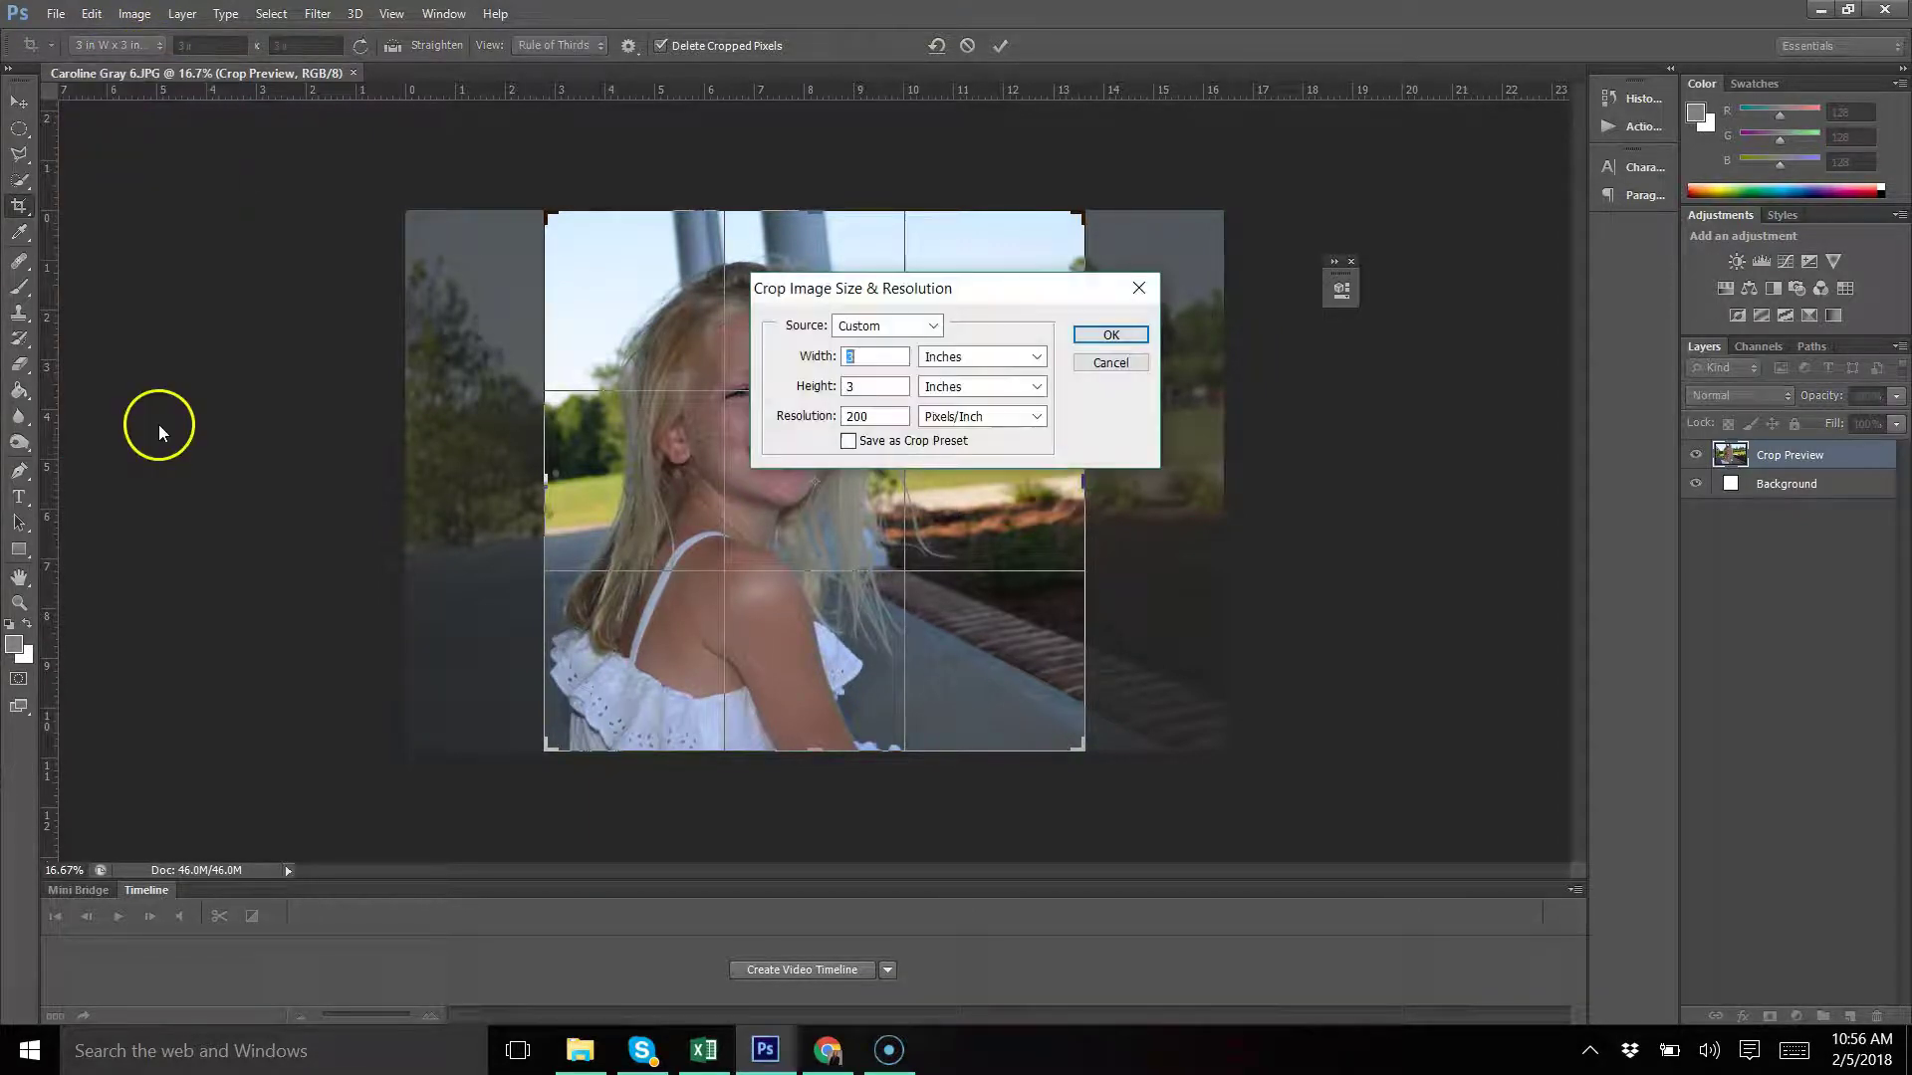
click(889, 417)
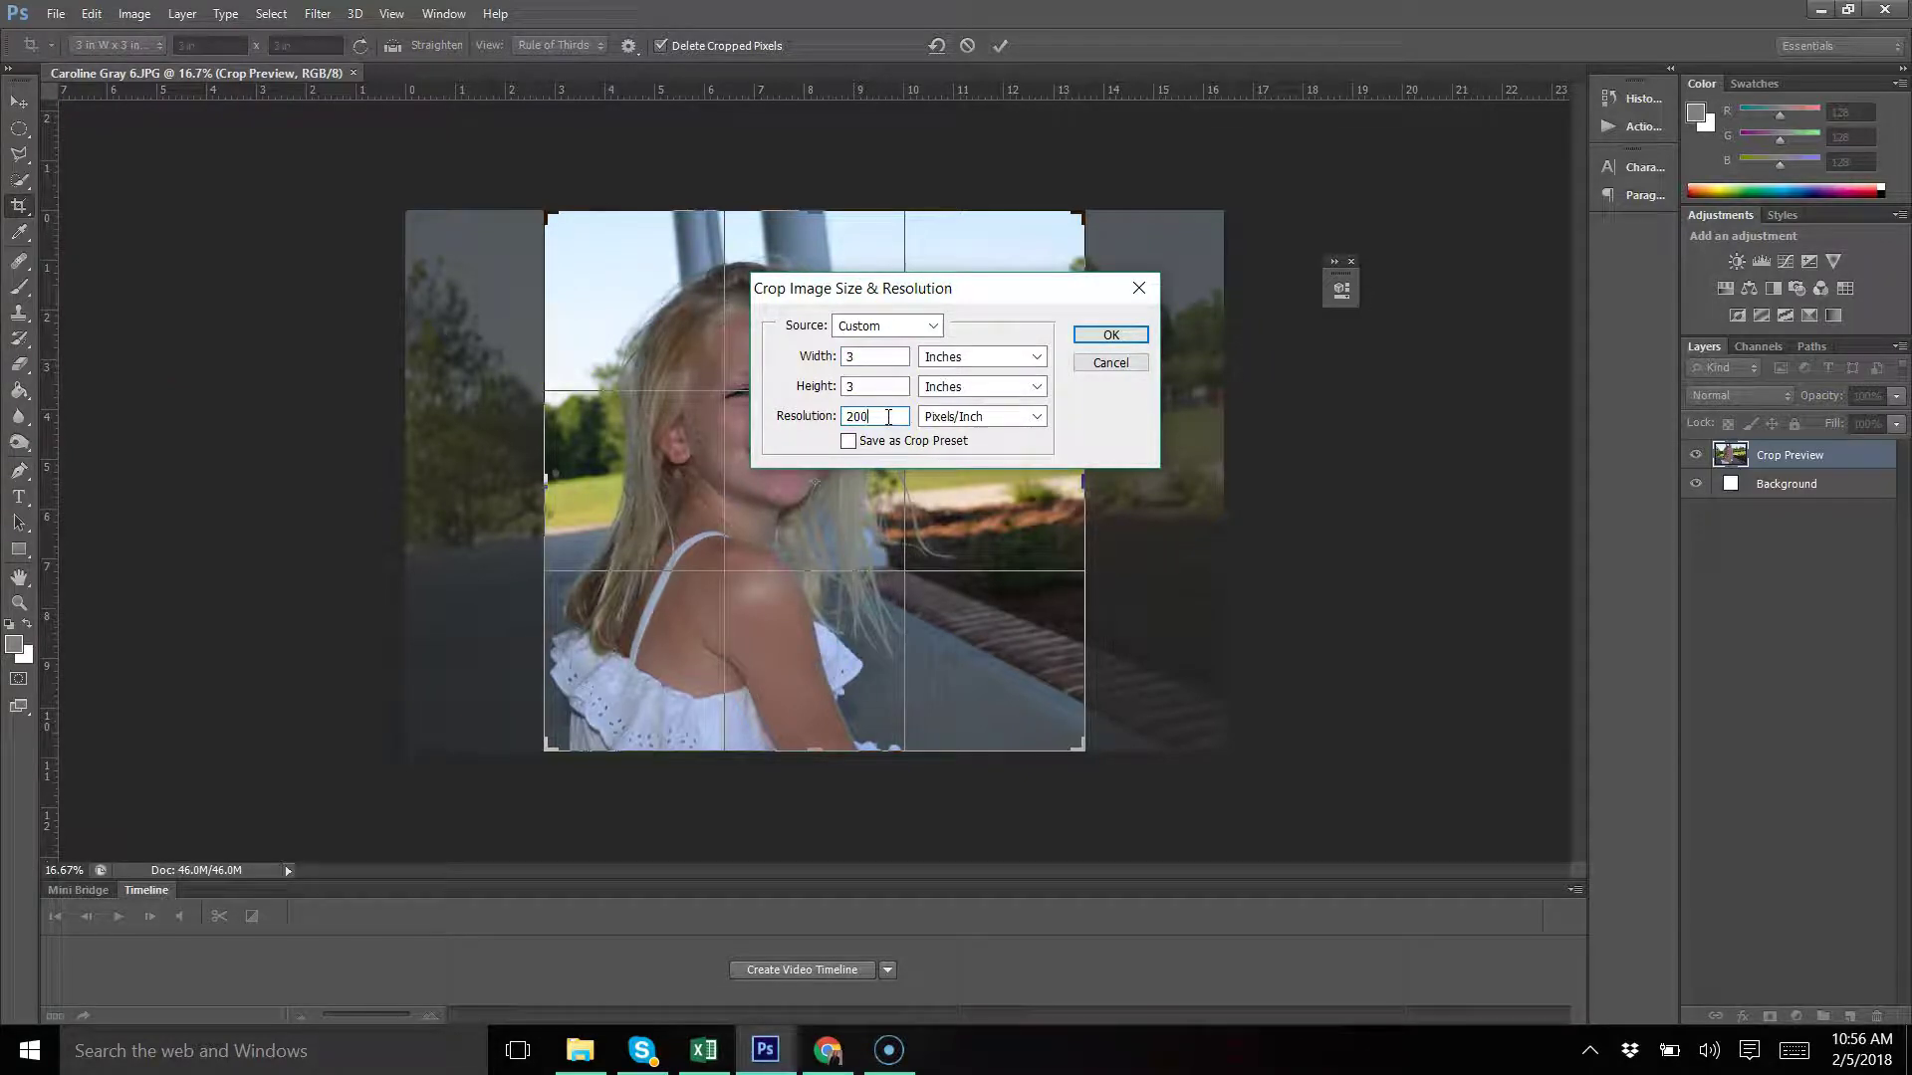
click(1123, 338)
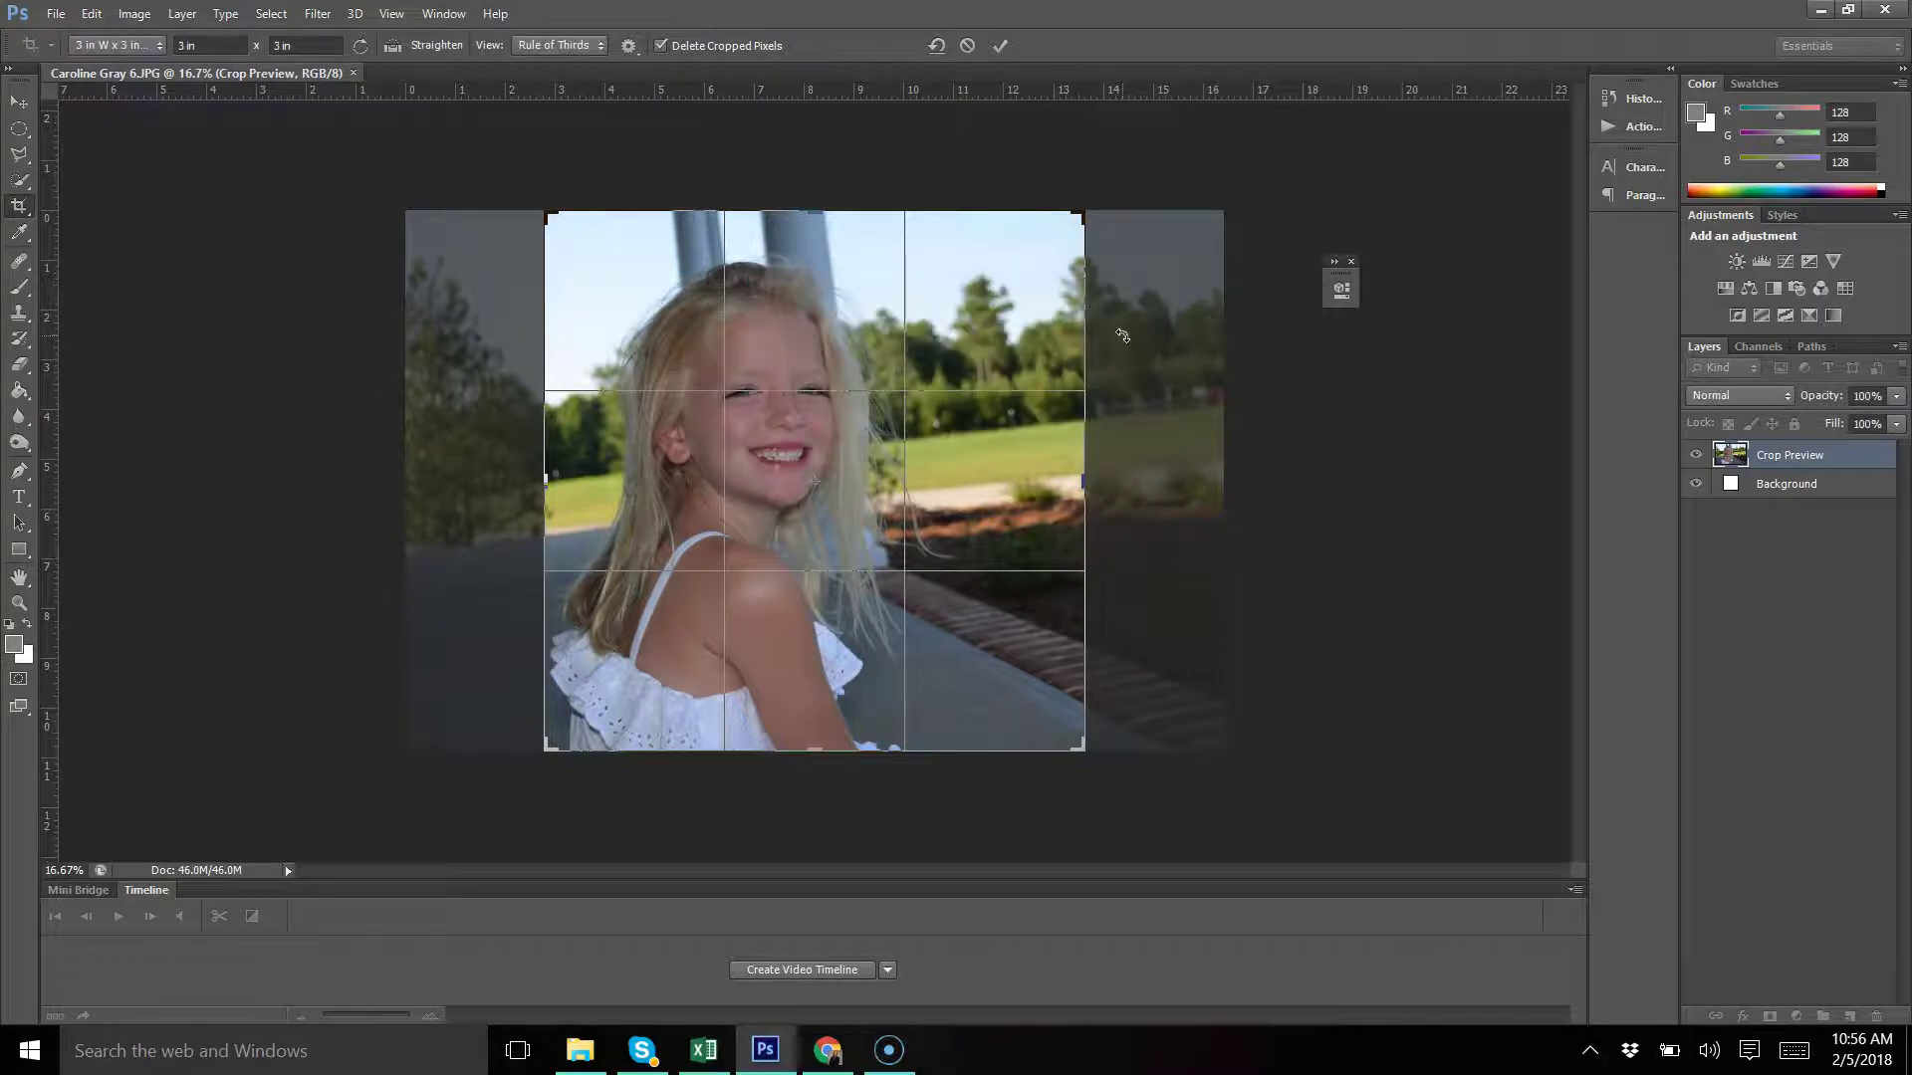
Position the square crop around the girl's face and shoulders and apply it
drag(808, 512, 832, 503)
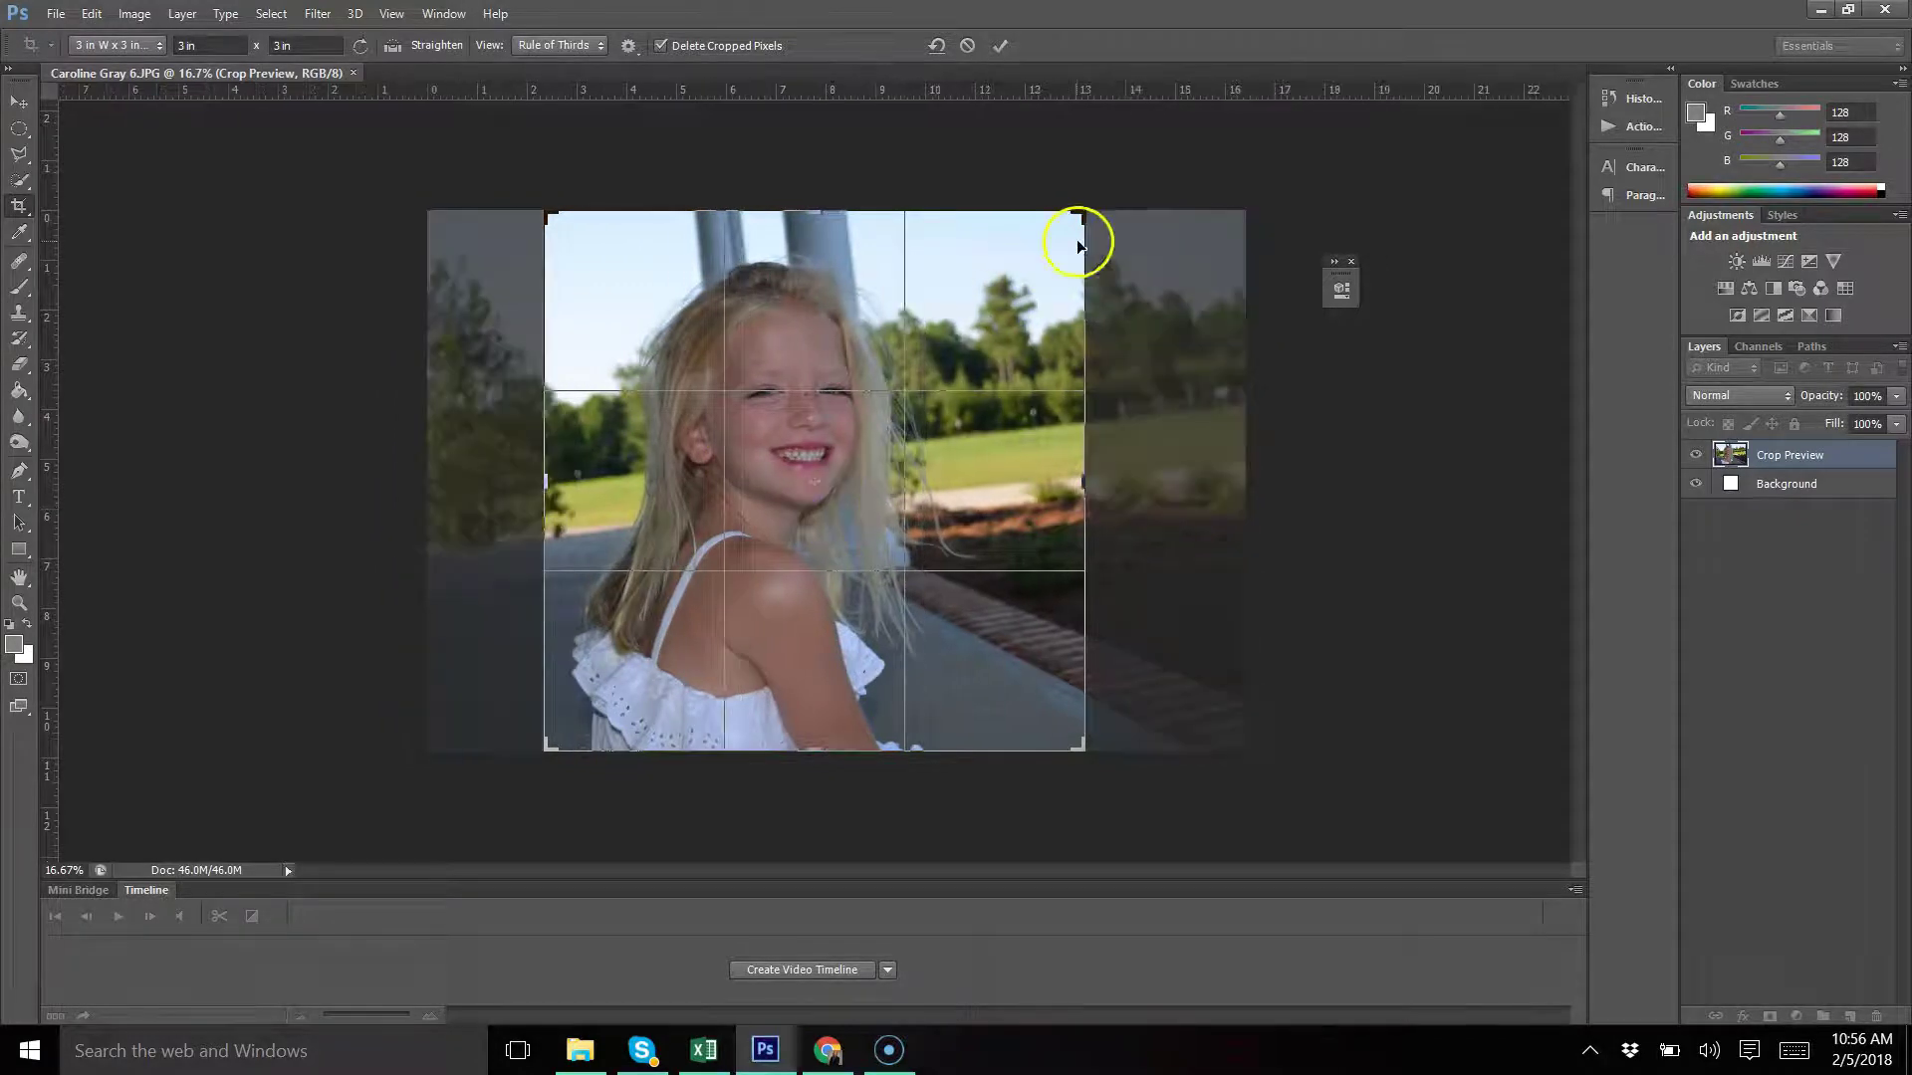
drag(1087, 213, 1033, 222)
drag(861, 402, 856, 428)
drag(1049, 251, 1036, 256)
drag(853, 426, 859, 450)
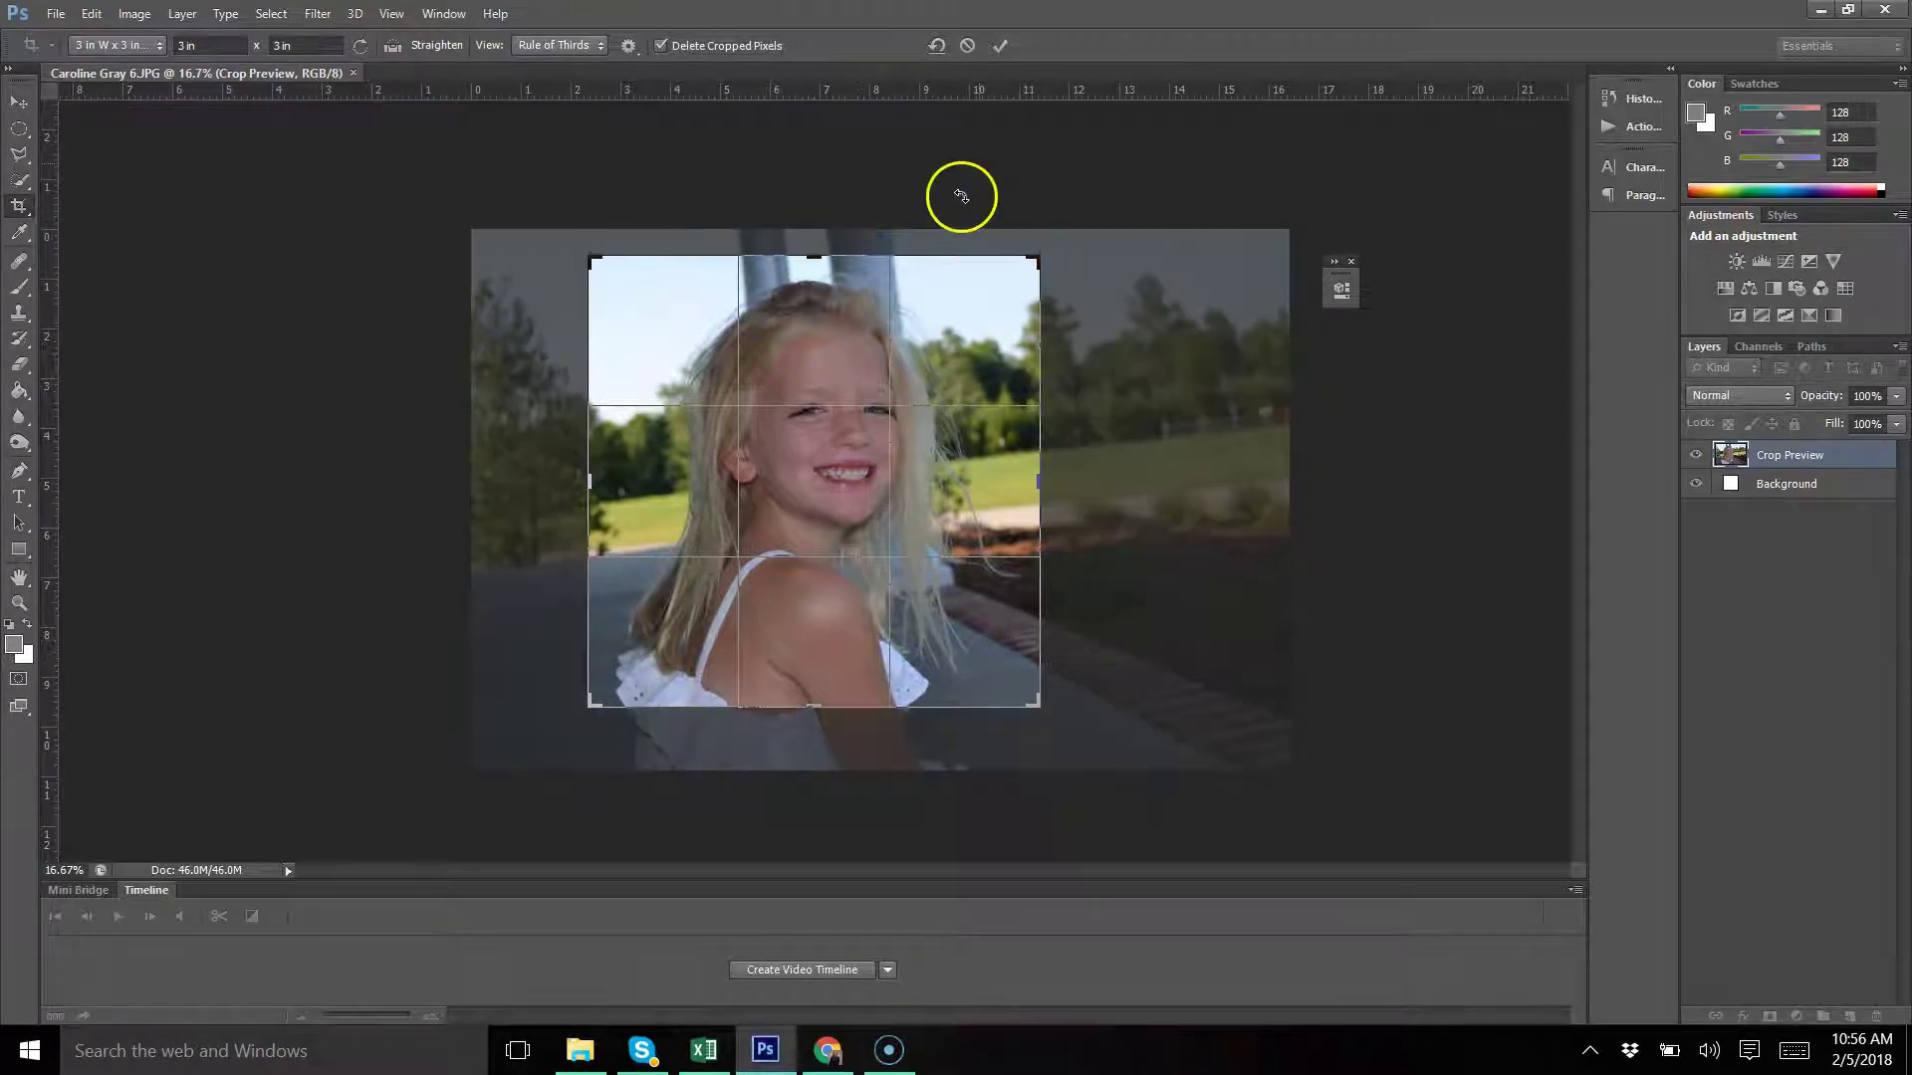
click(1000, 43)
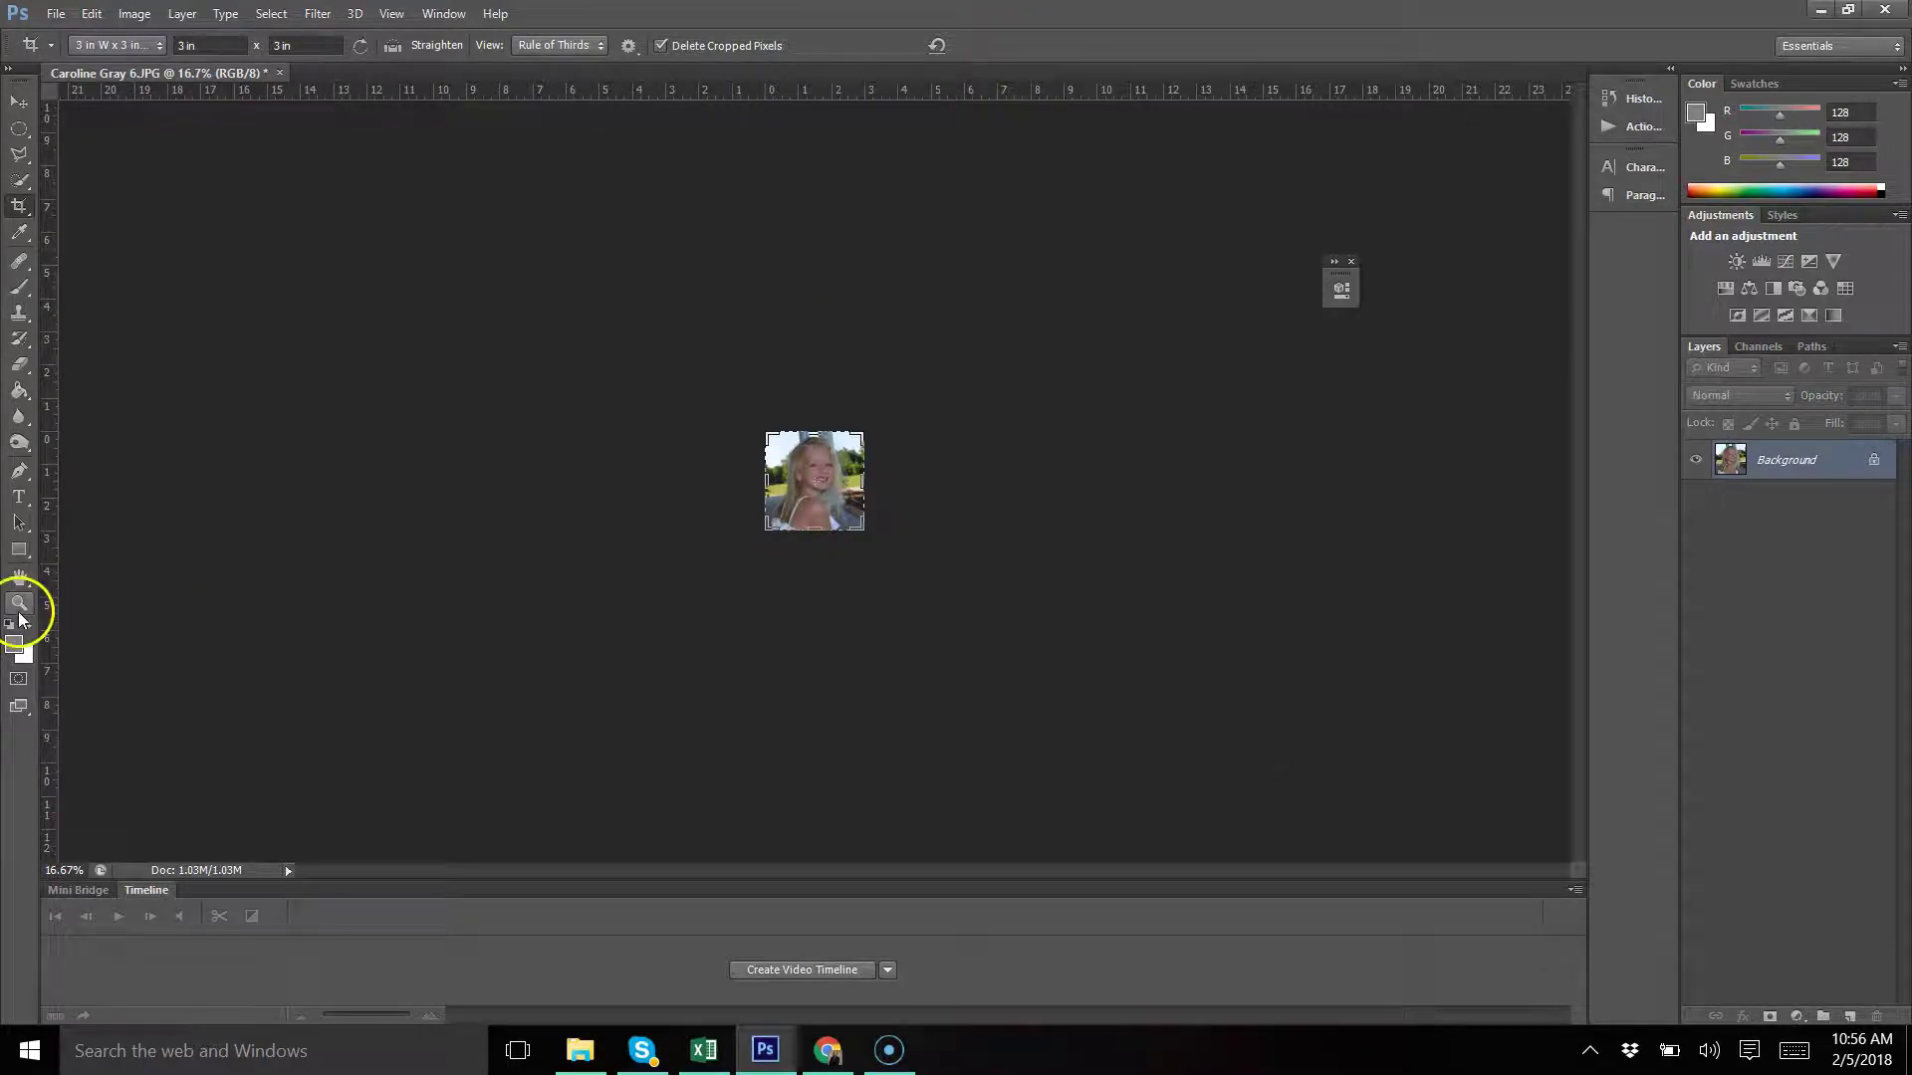
Fit the cropped portrait to the window and open the Image menu
click(18, 578)
double_click(19, 577)
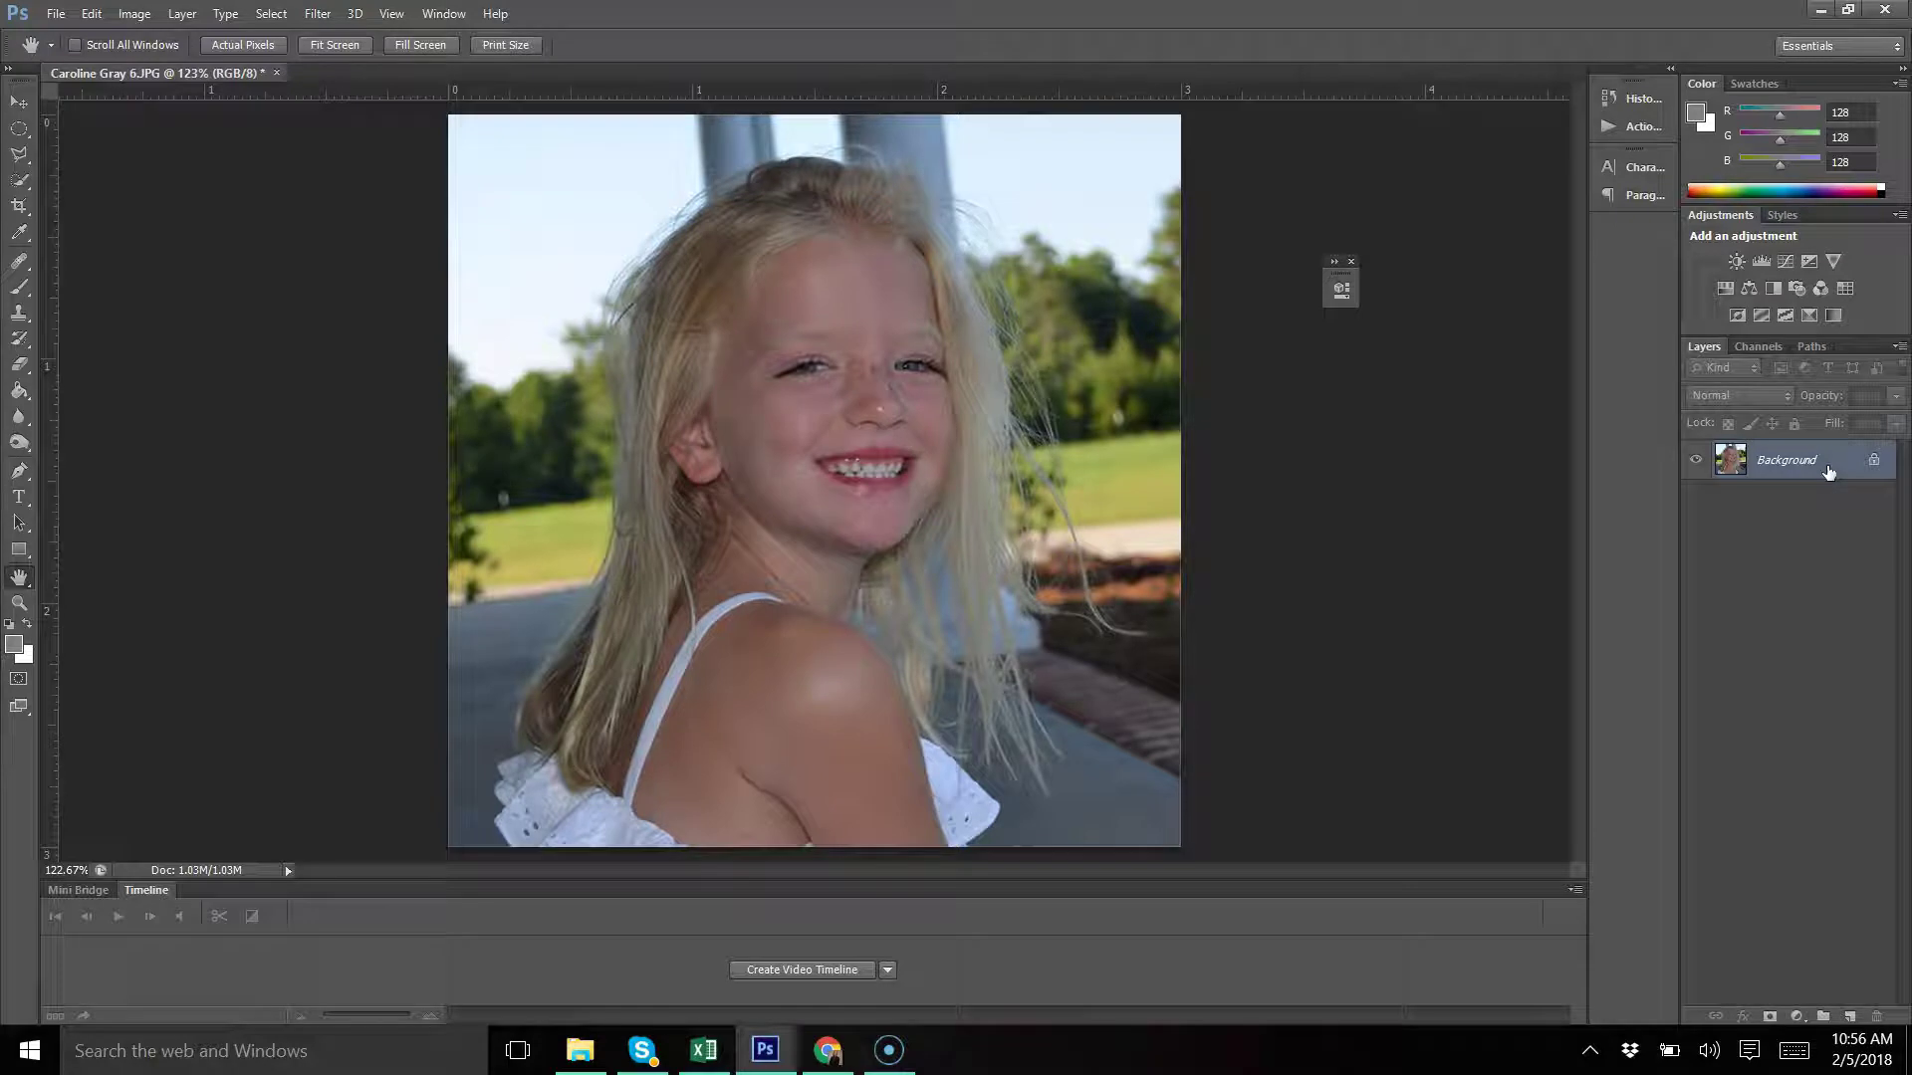
click(126, 14)
Apply Image > Adjustments > Black & White to the portrait
mouse_move(174, 74)
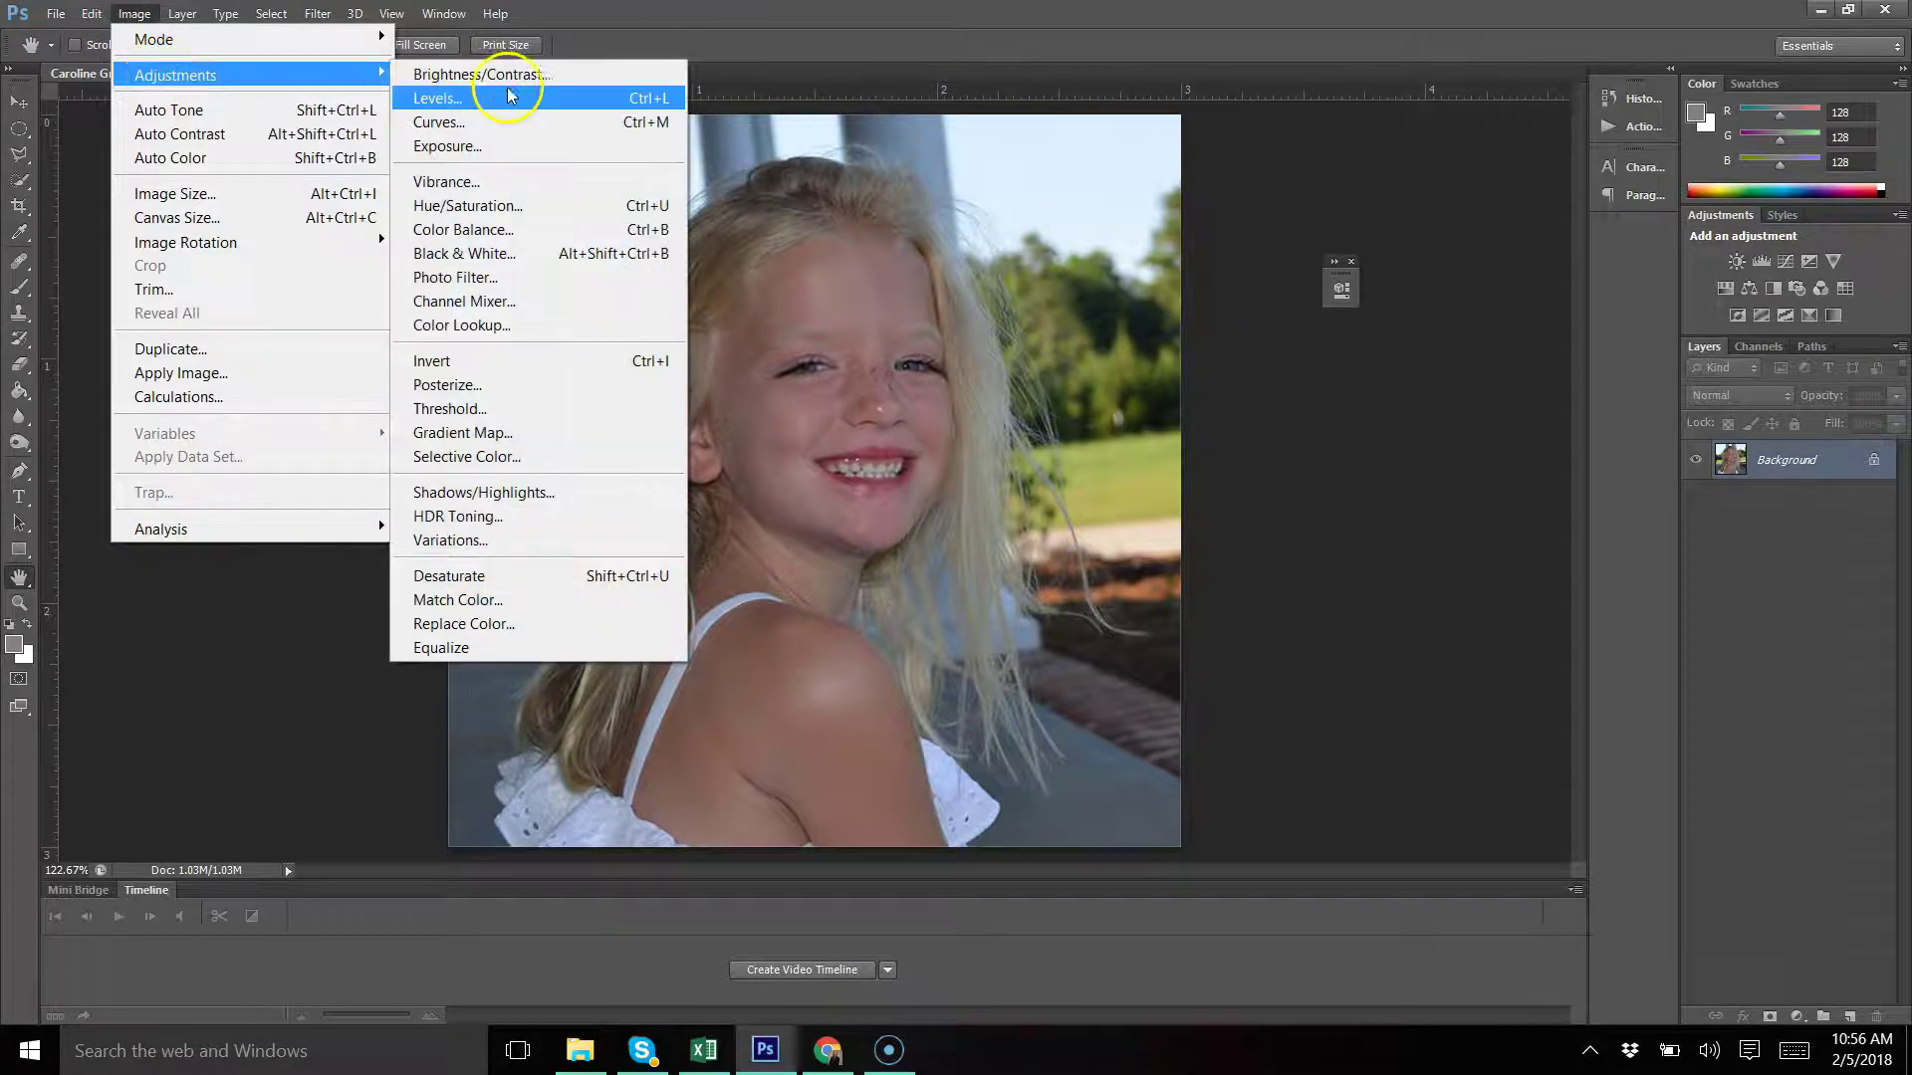
click(488, 253)
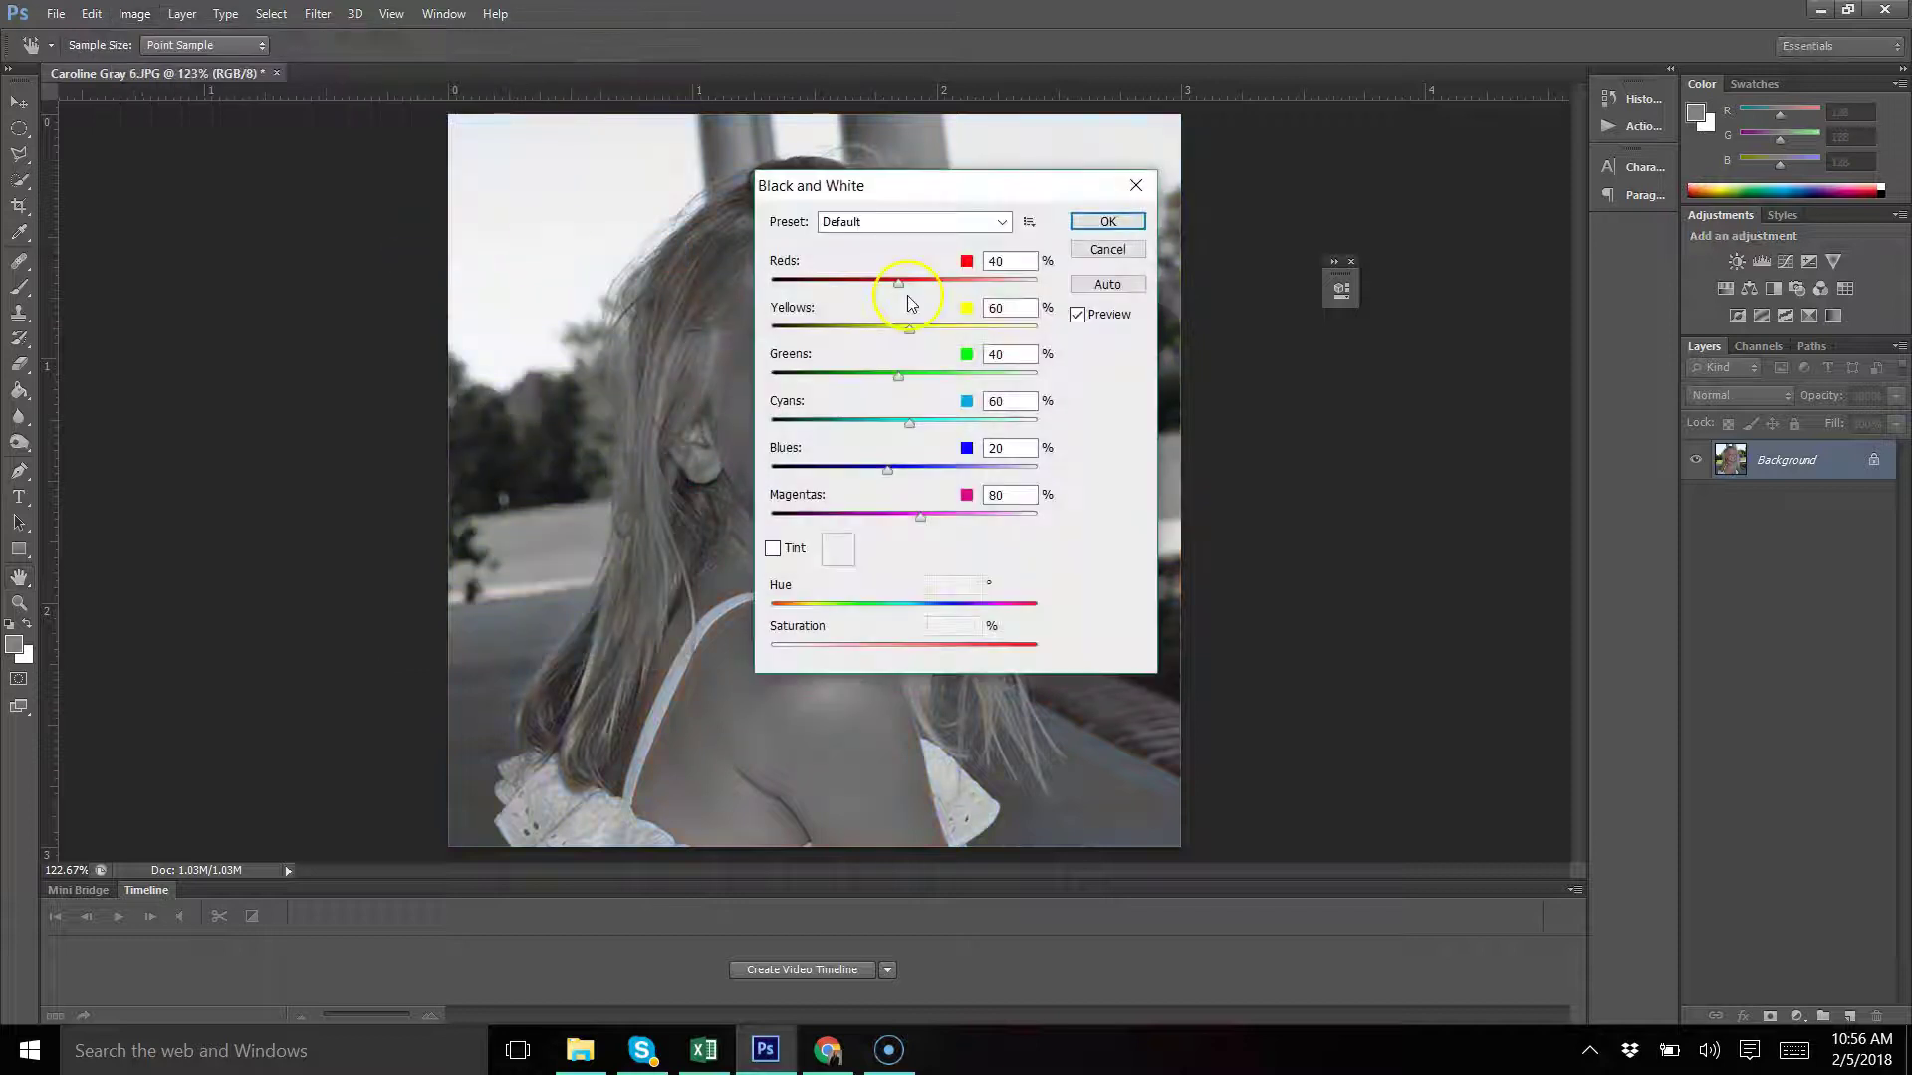
click(1111, 221)
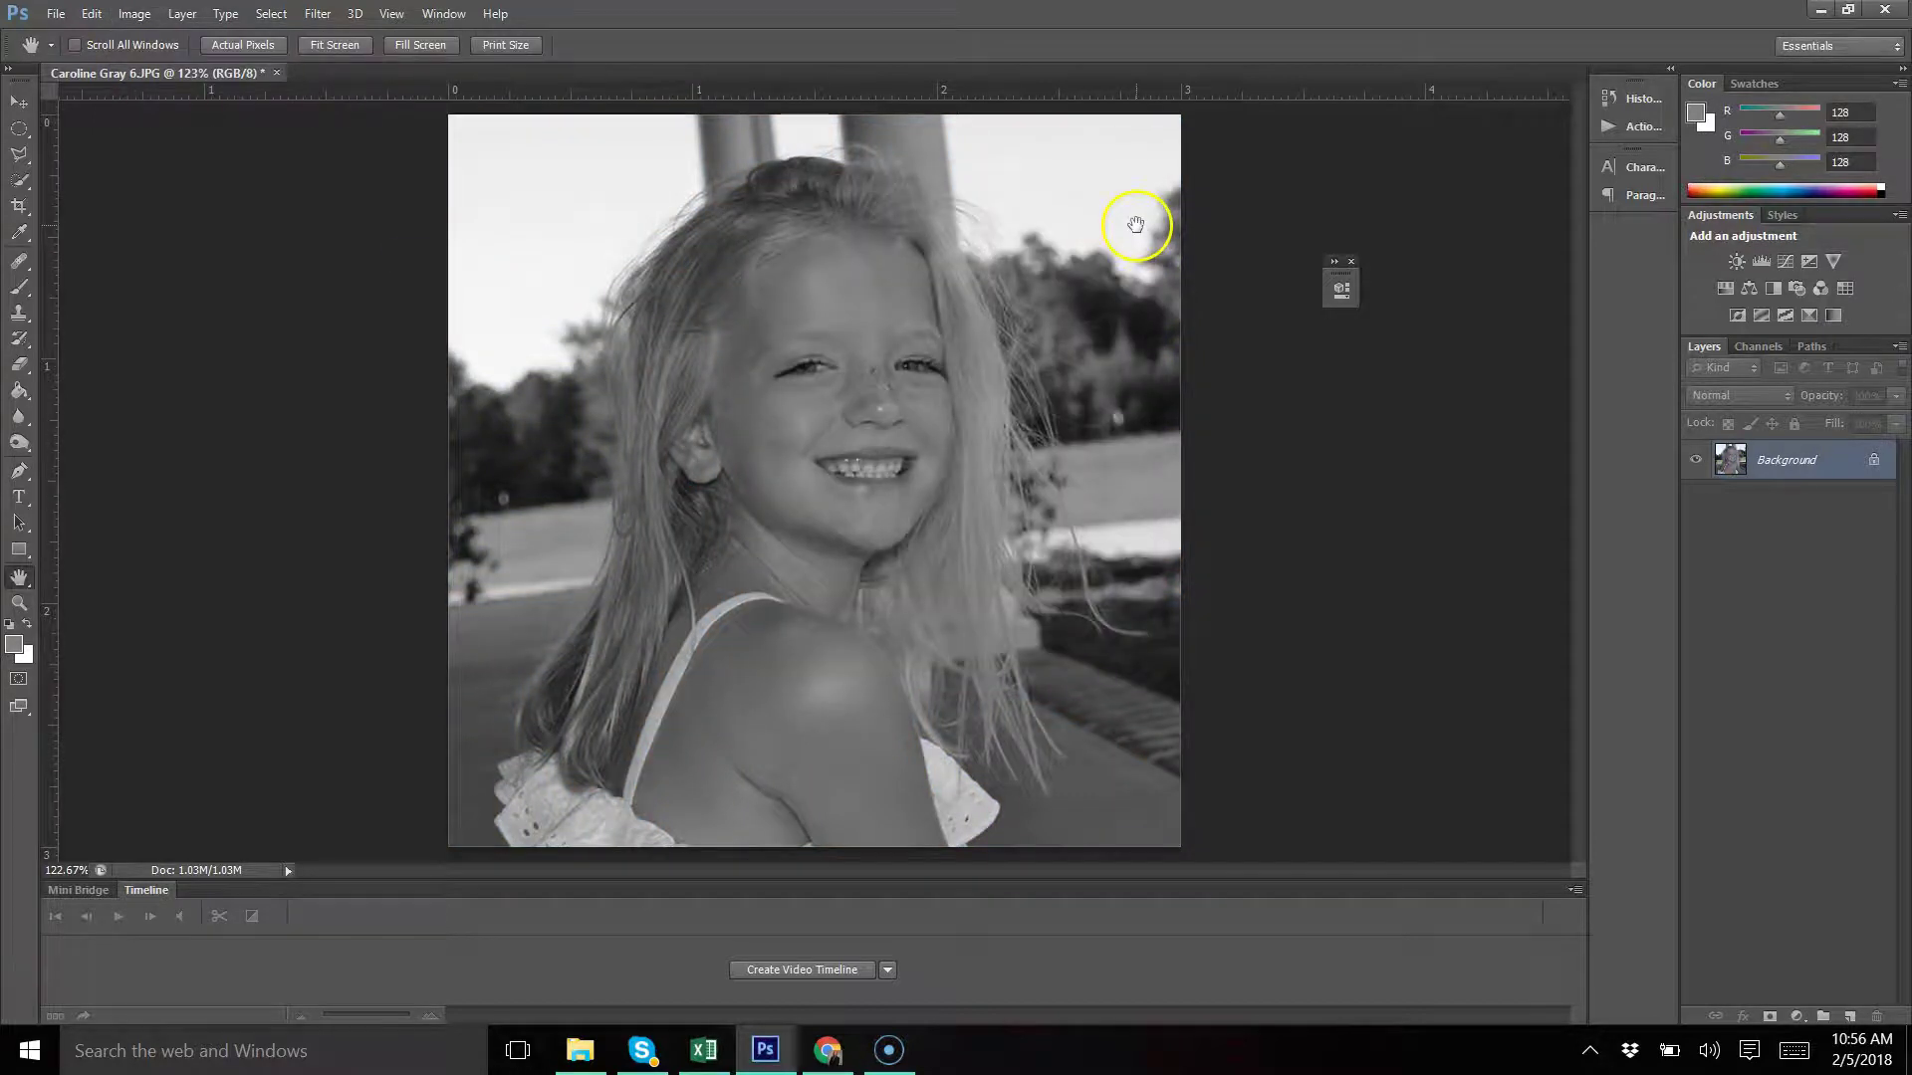
Open the adjustment-layer list in the Layers panel, then dismiss it
click(1854, 477)
click(1797, 1016)
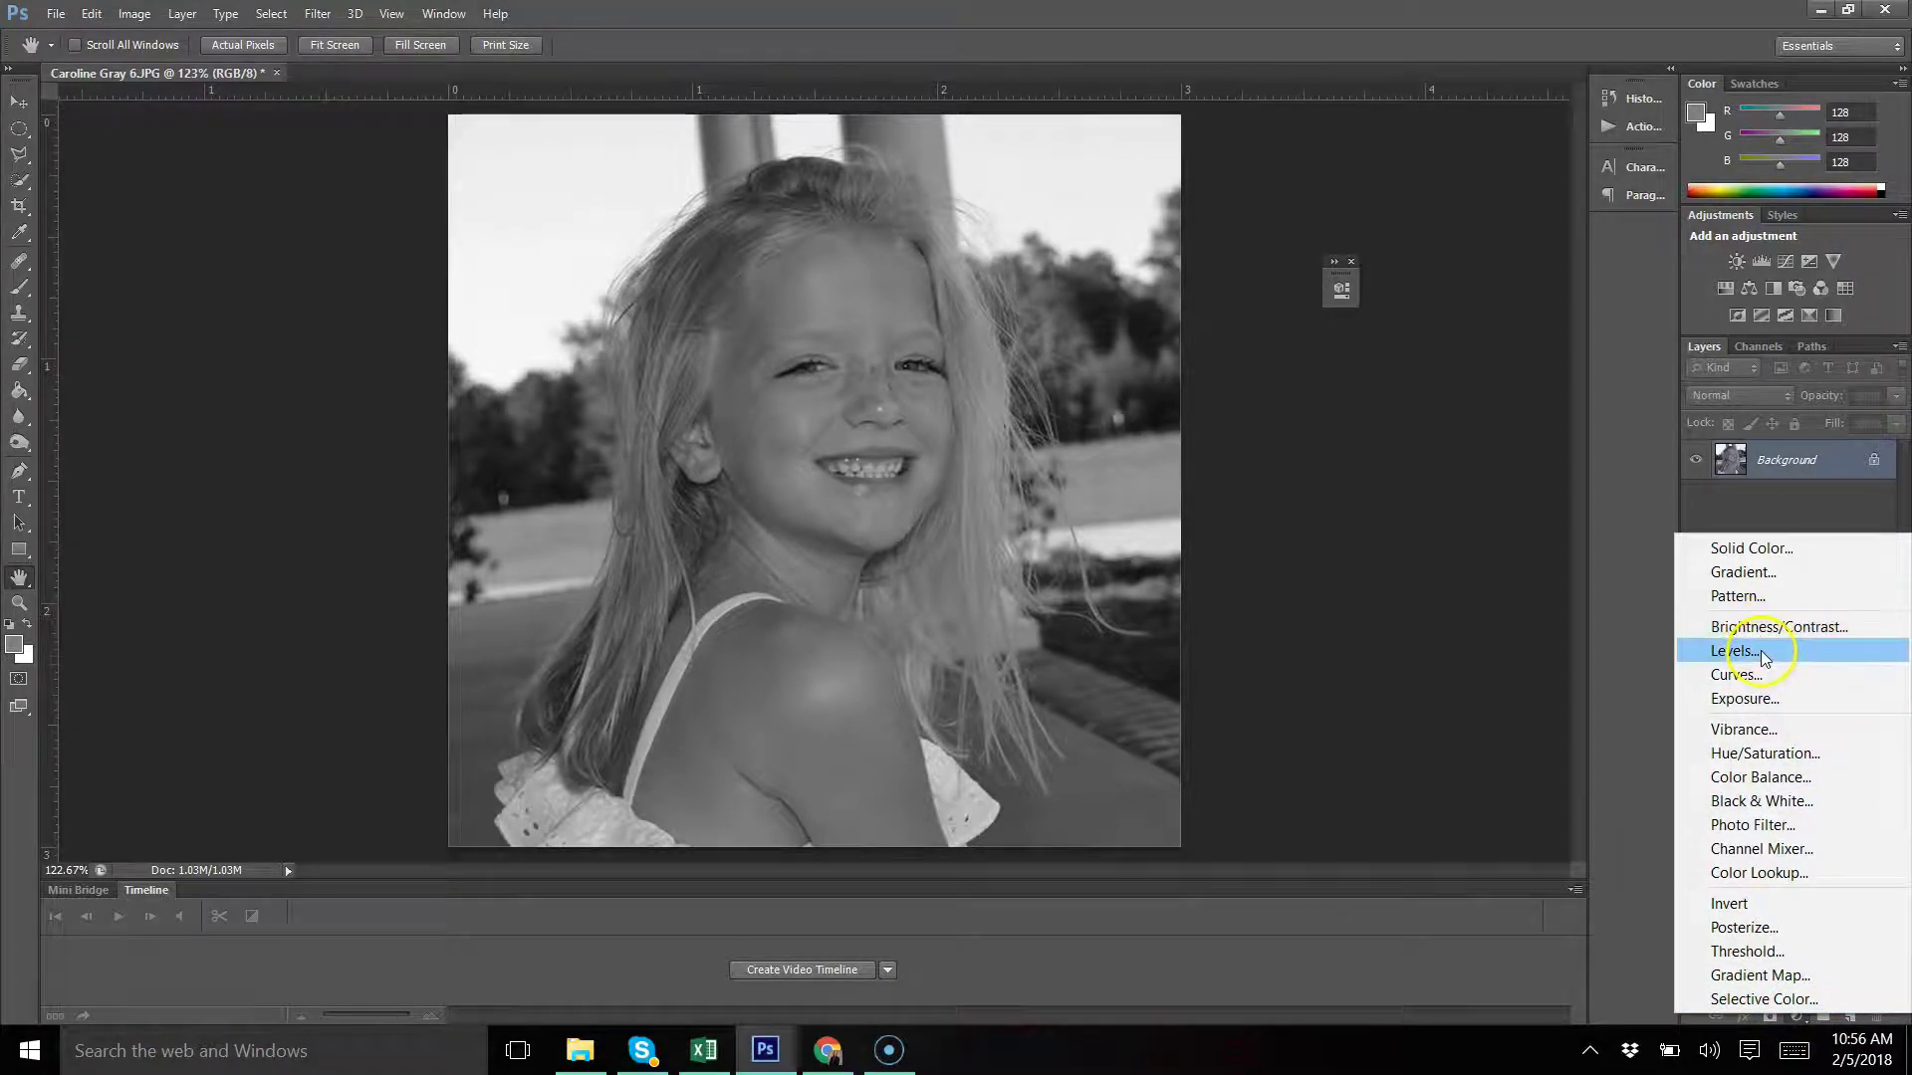
click(1766, 506)
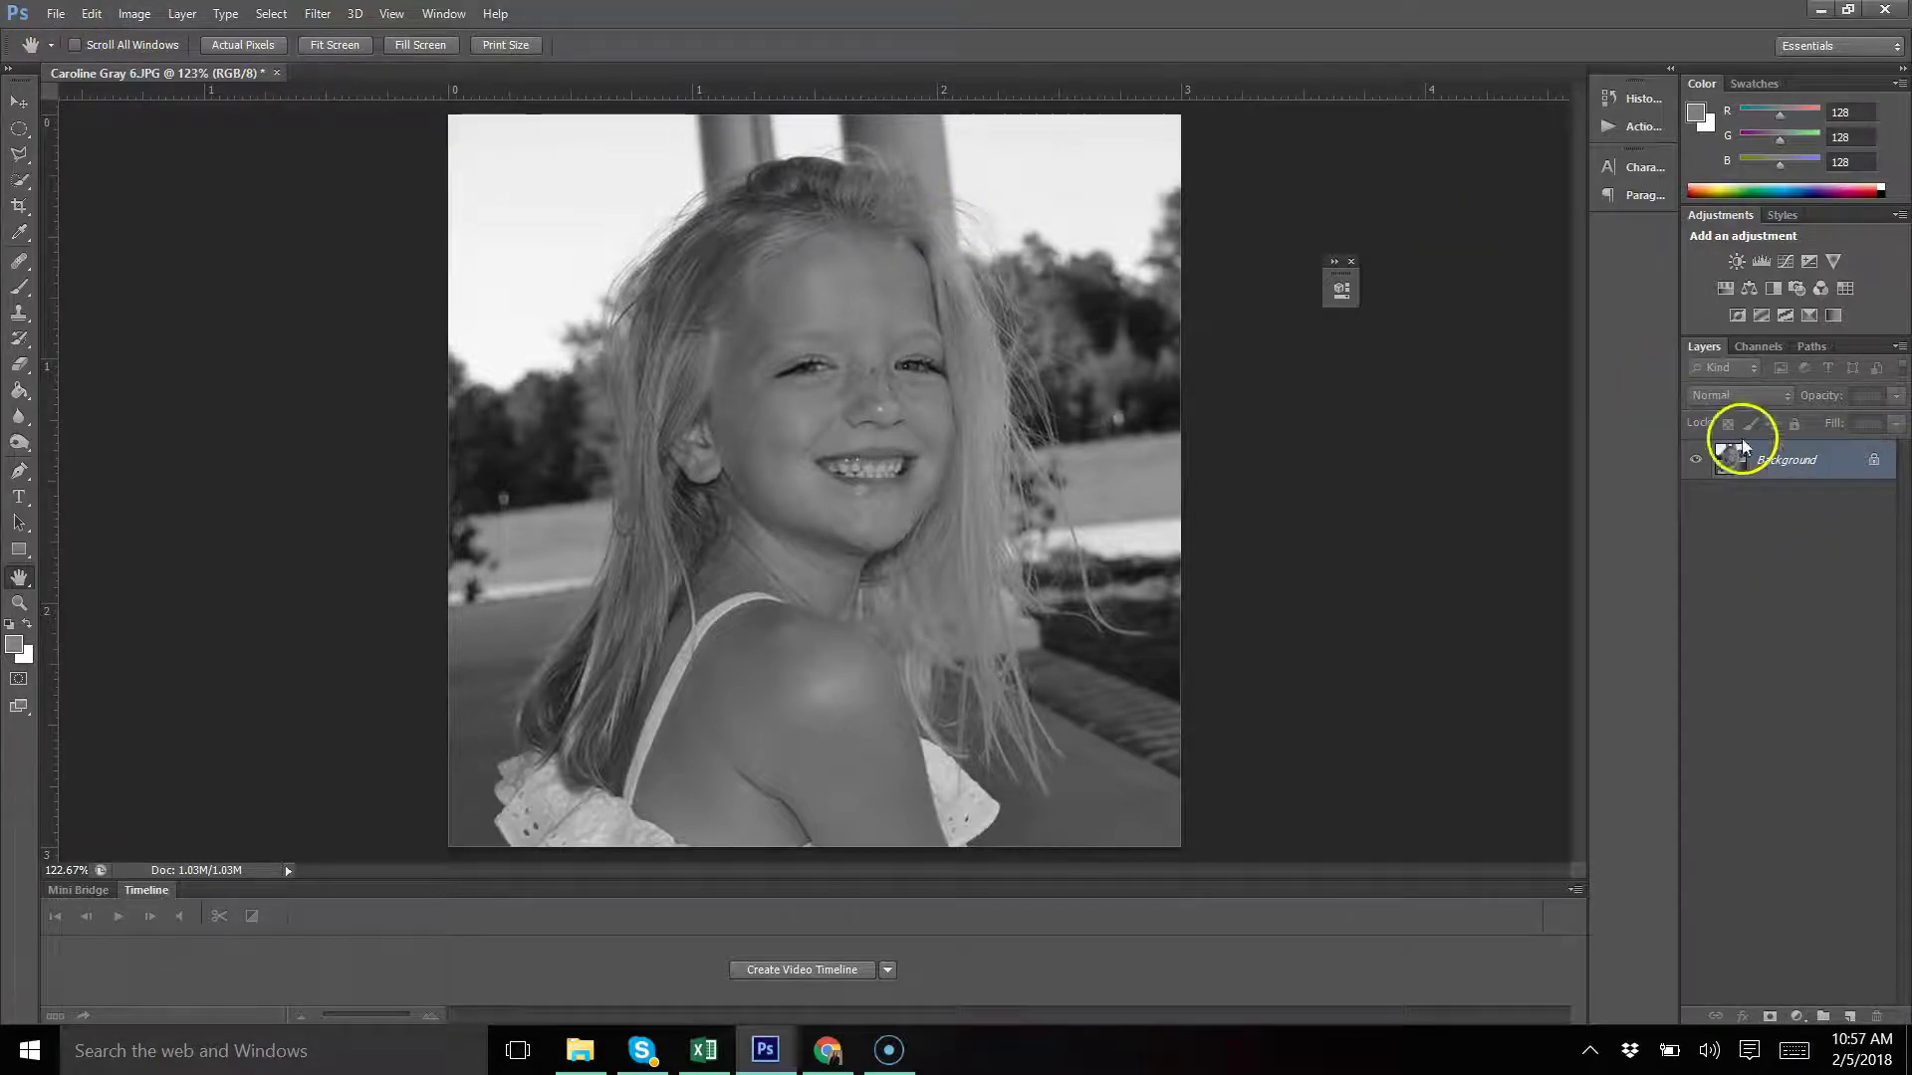
Apply Levels with input black at 39 and white at 143
click(134, 14)
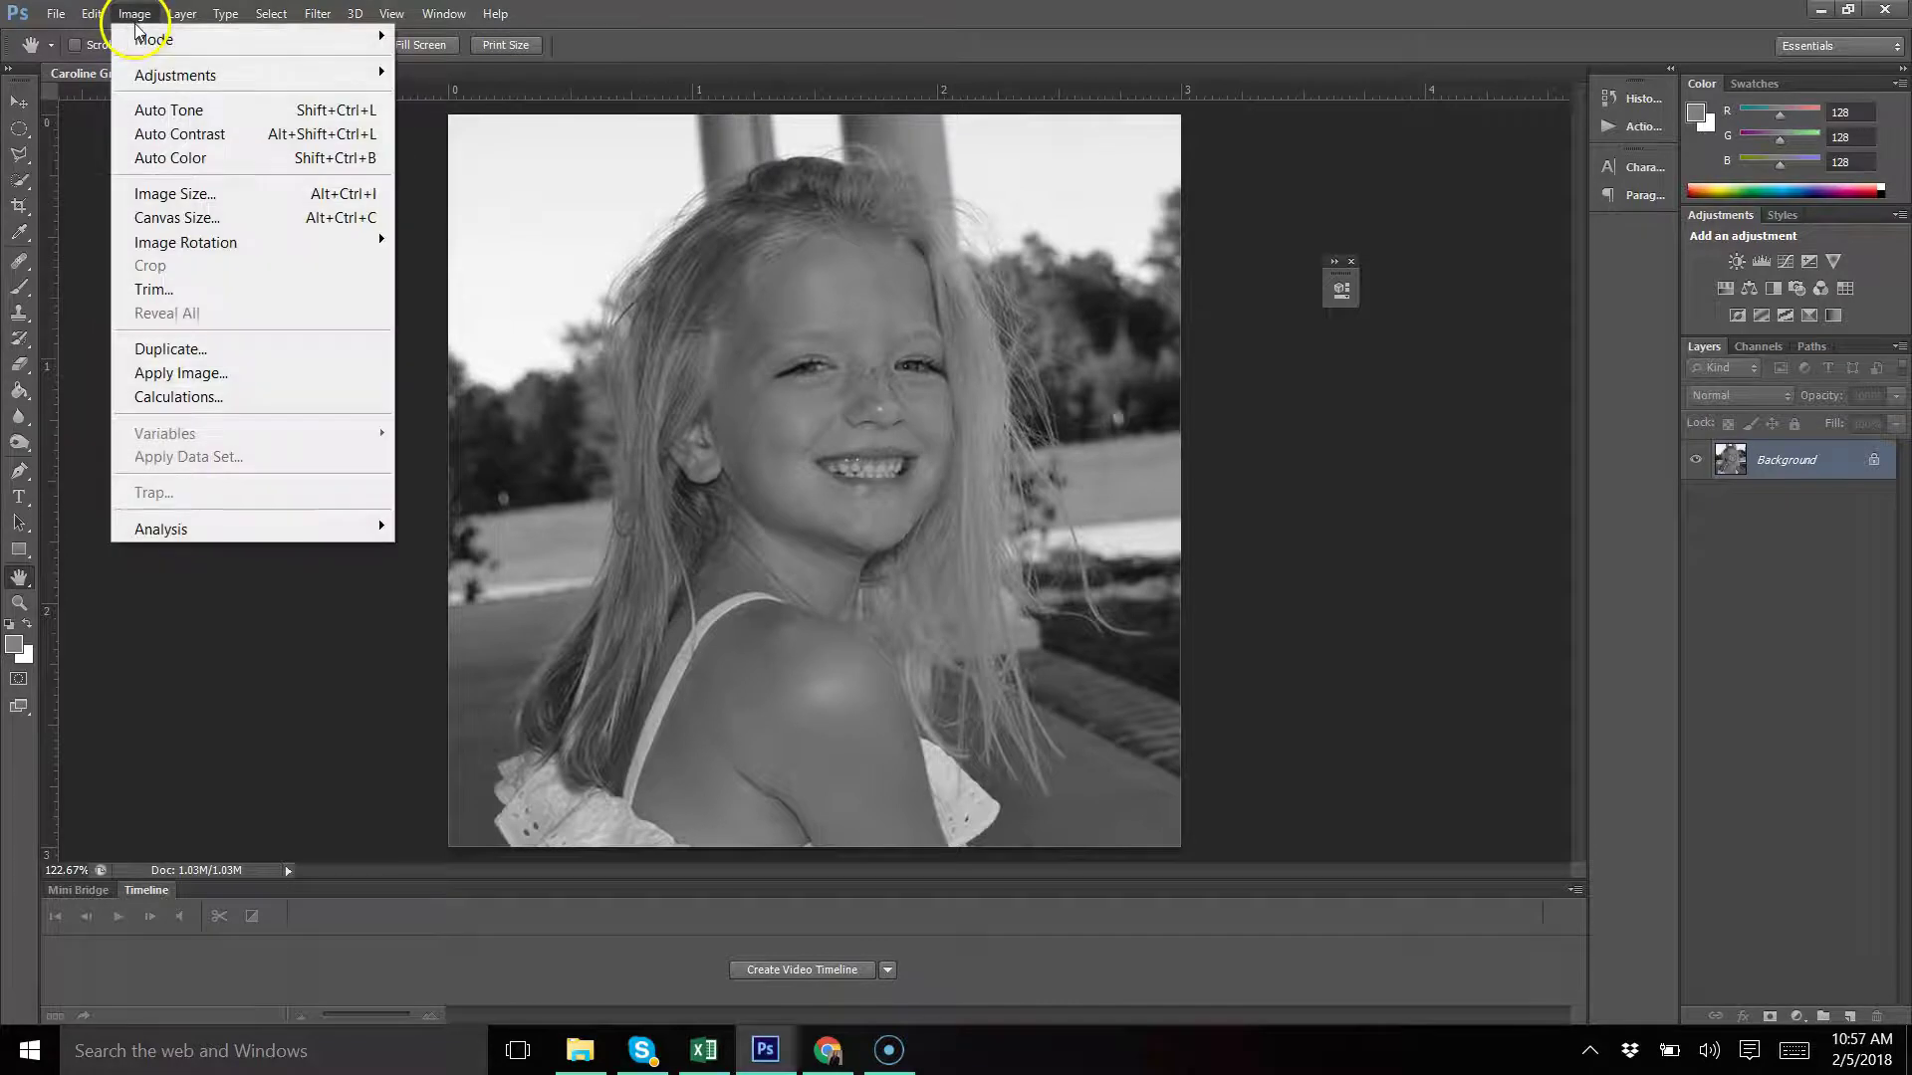
mouse_move(189, 75)
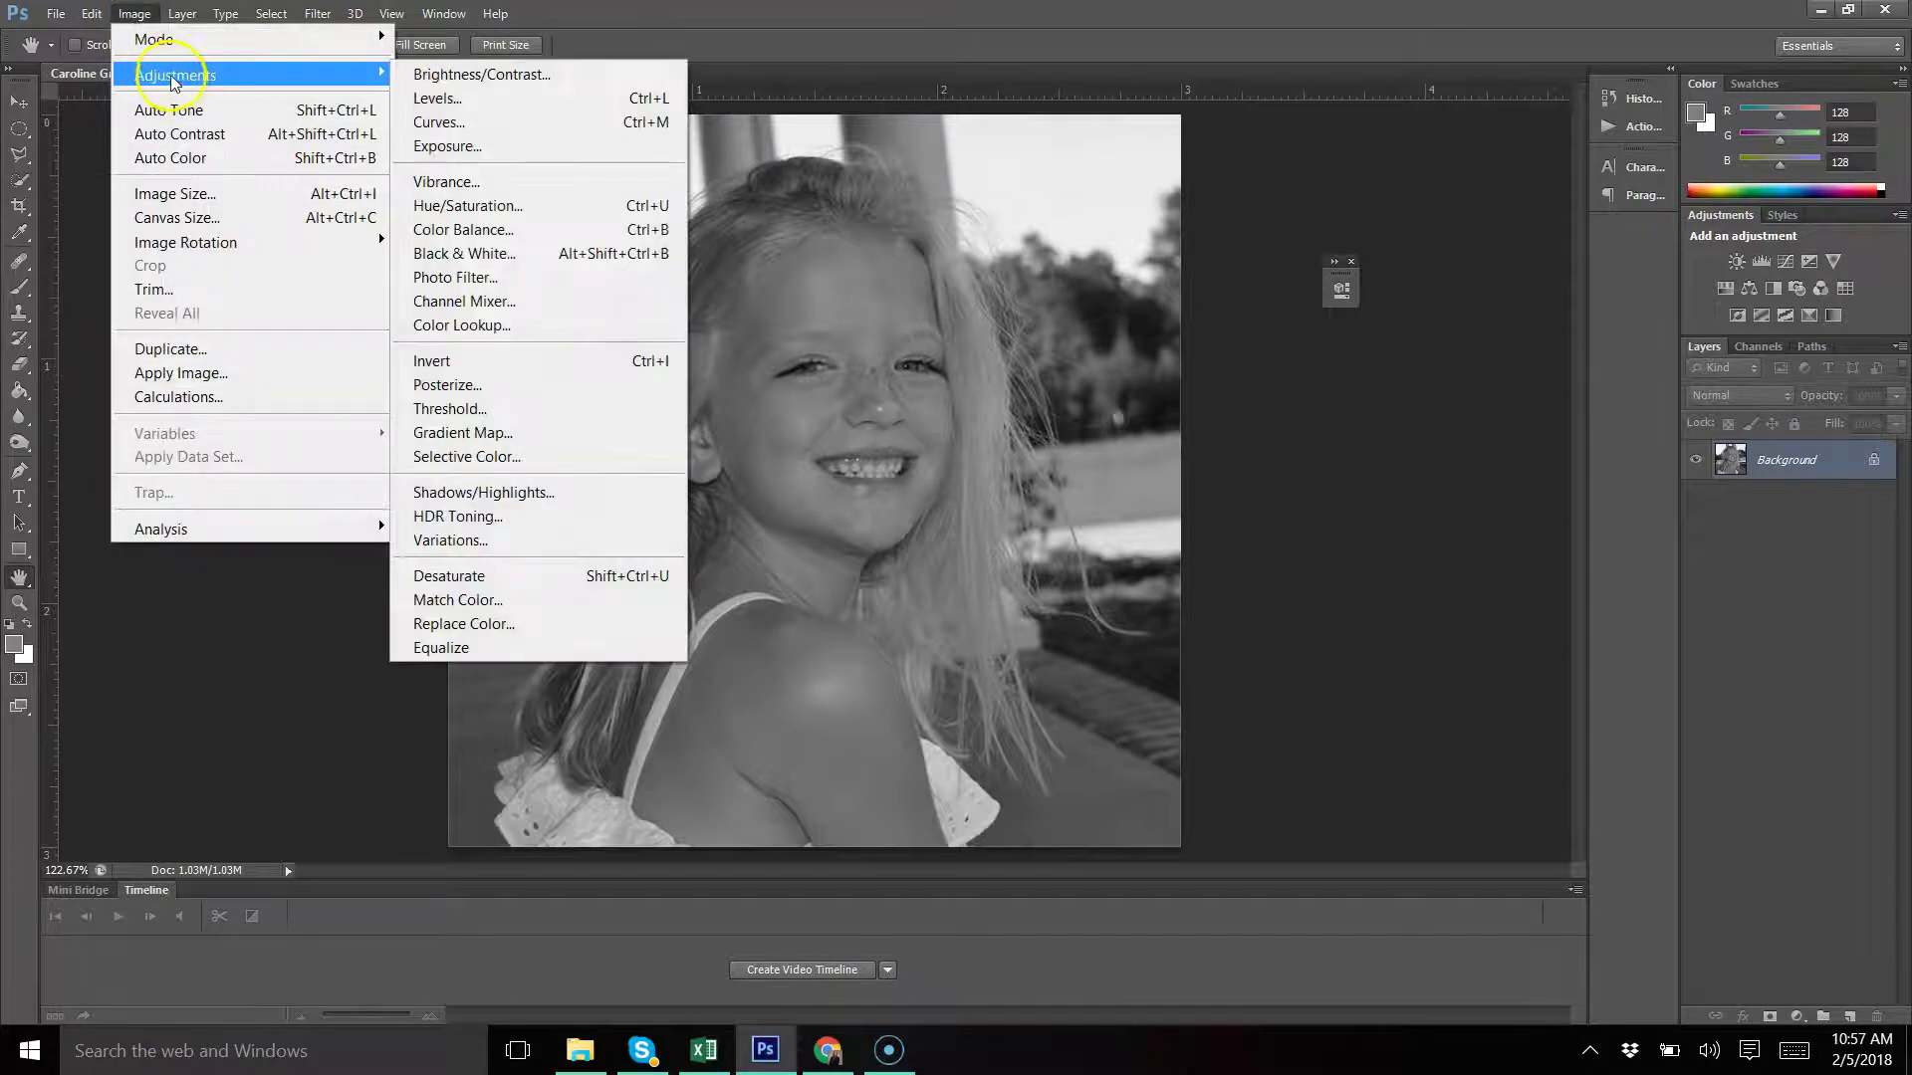
click(435, 102)
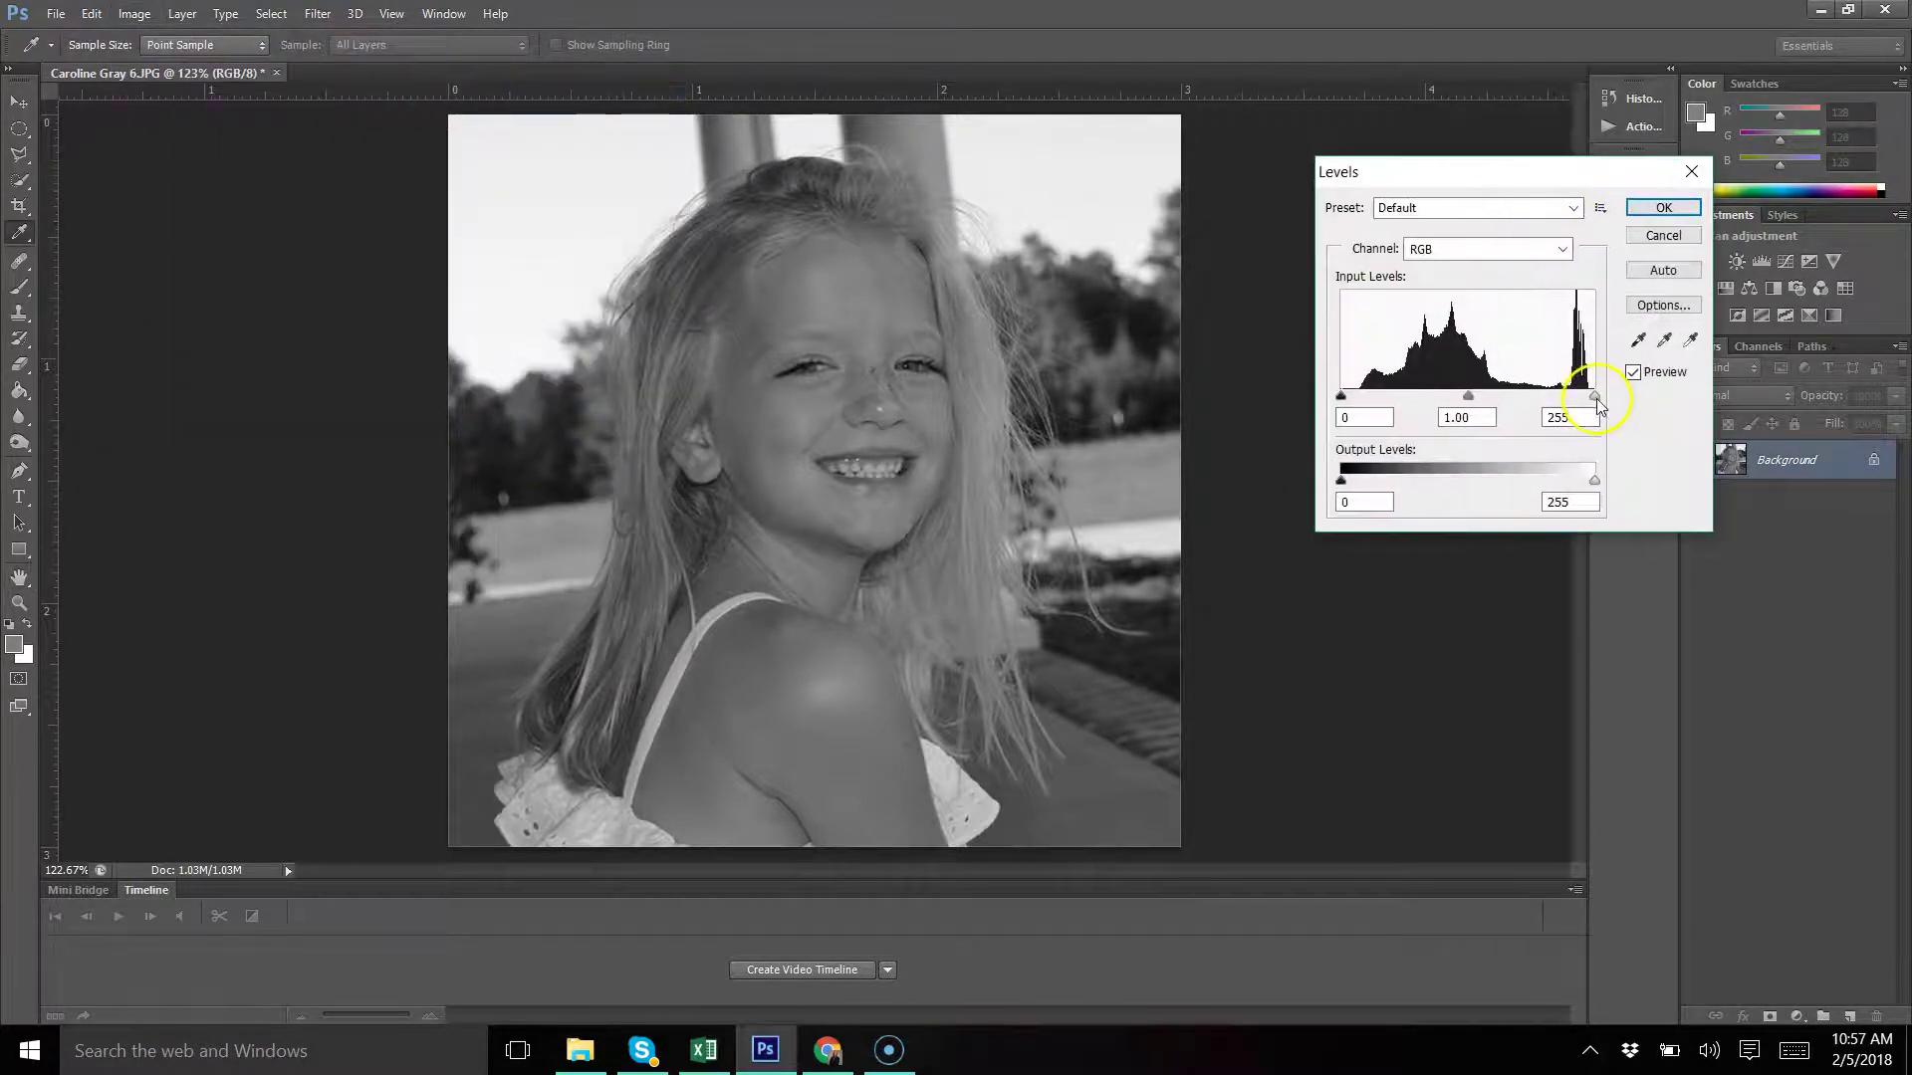
drag(1595, 398, 1485, 411)
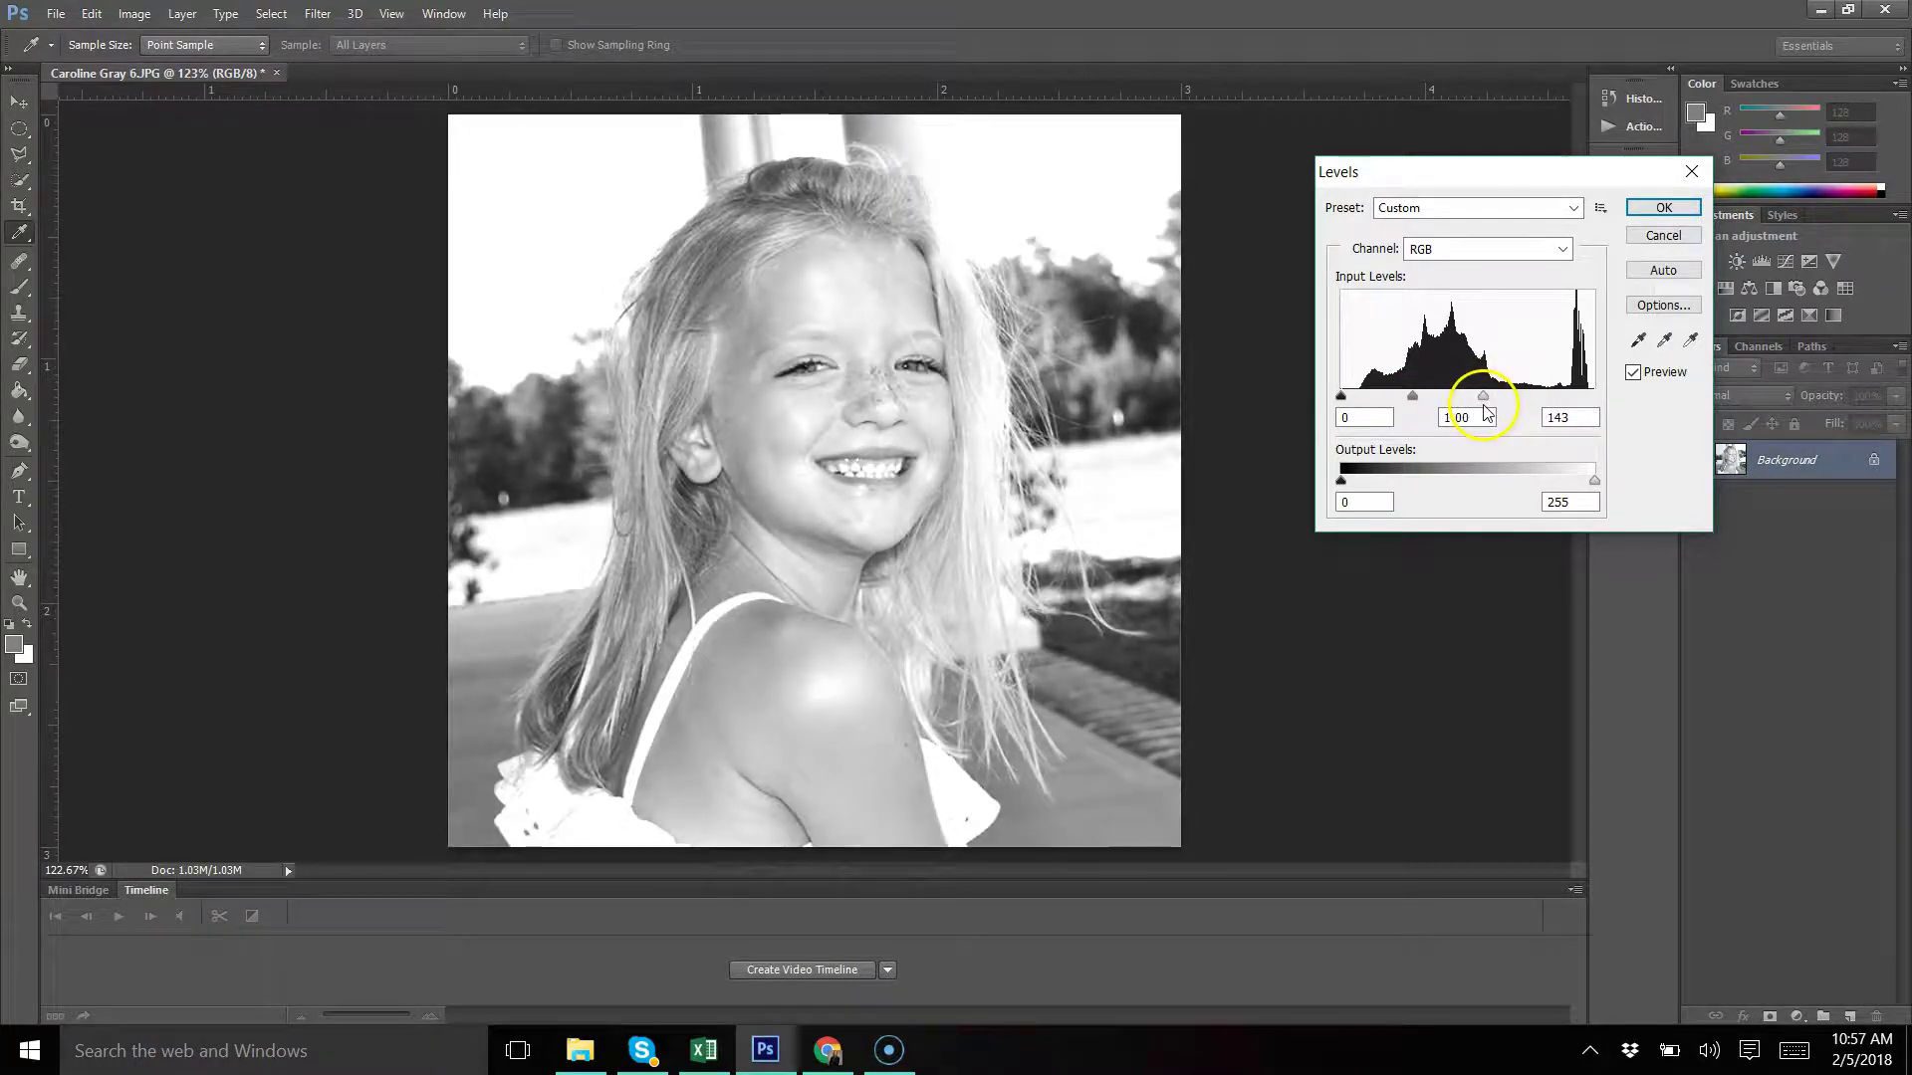
drag(1341, 396, 1435, 407)
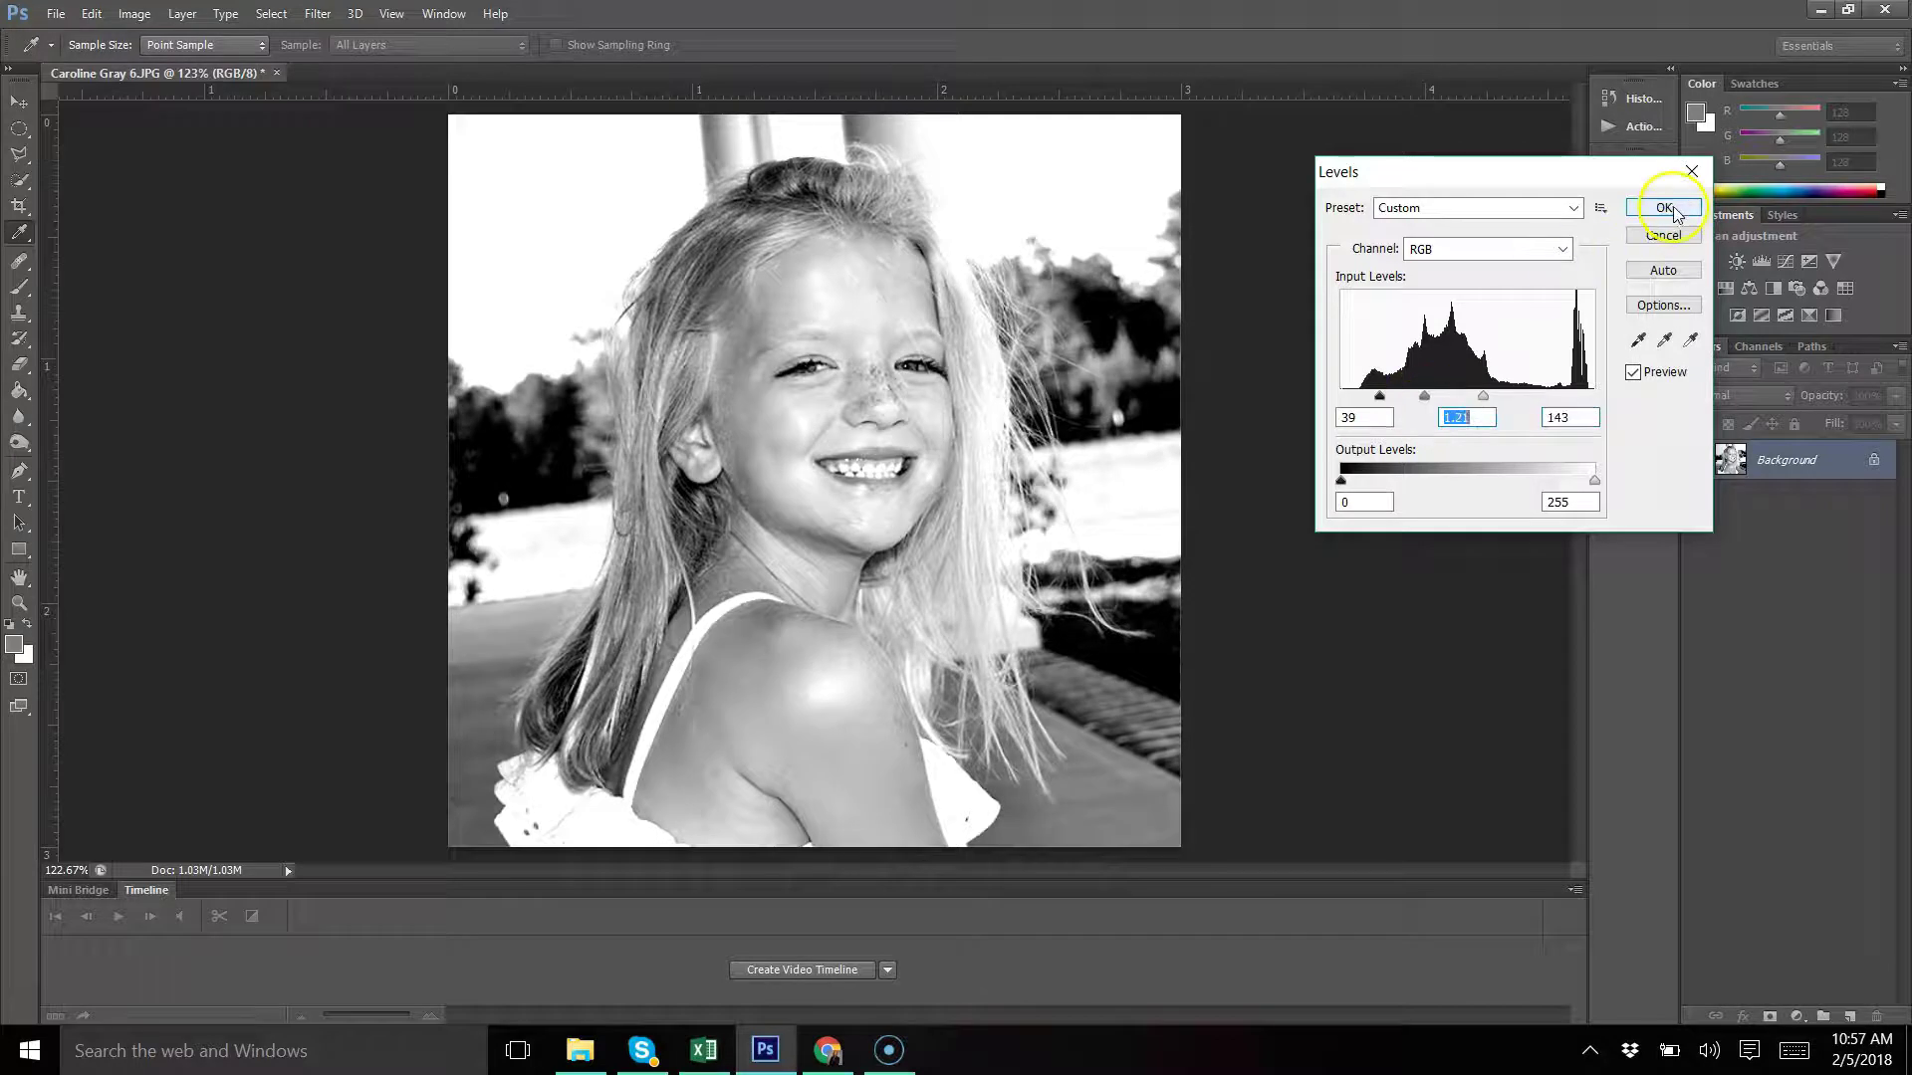
click(1665, 207)
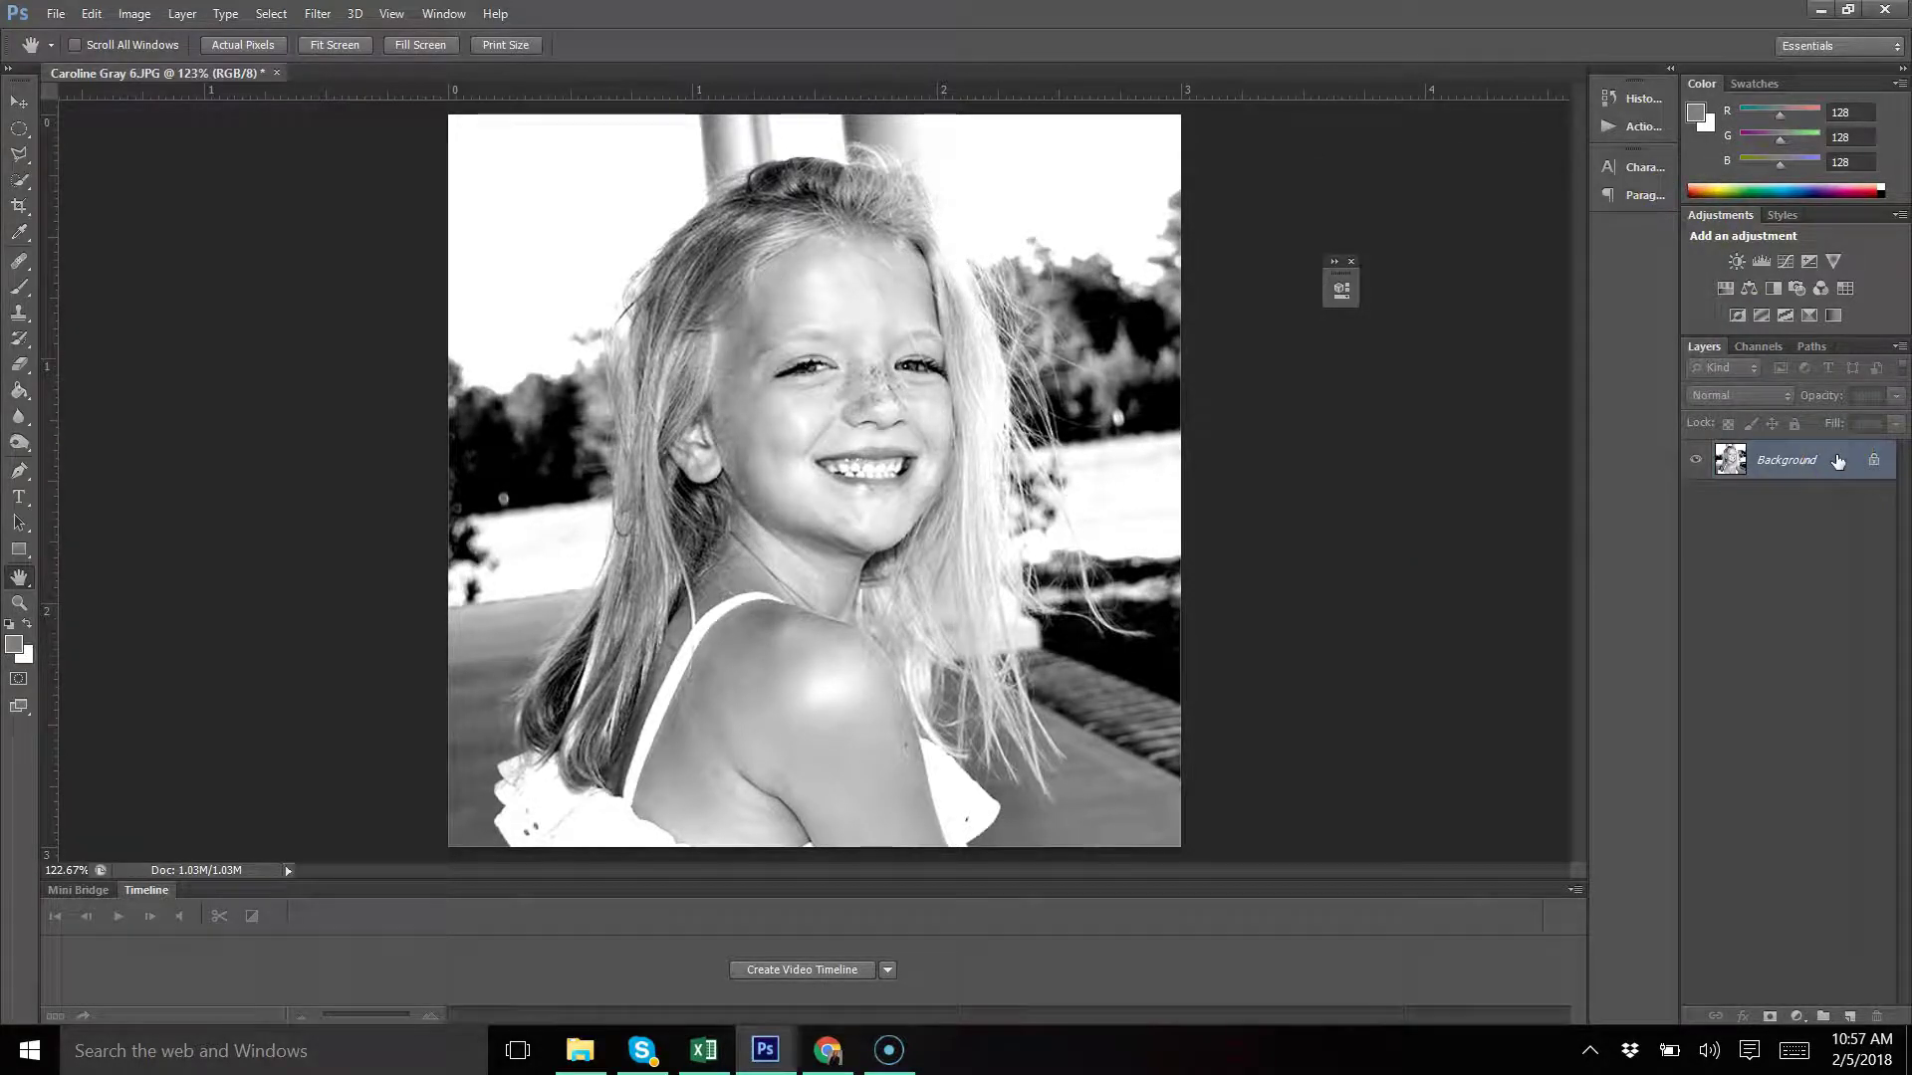
Add Layer 1 in Multiply mode and reset colours to default black and white
click(1850, 1016)
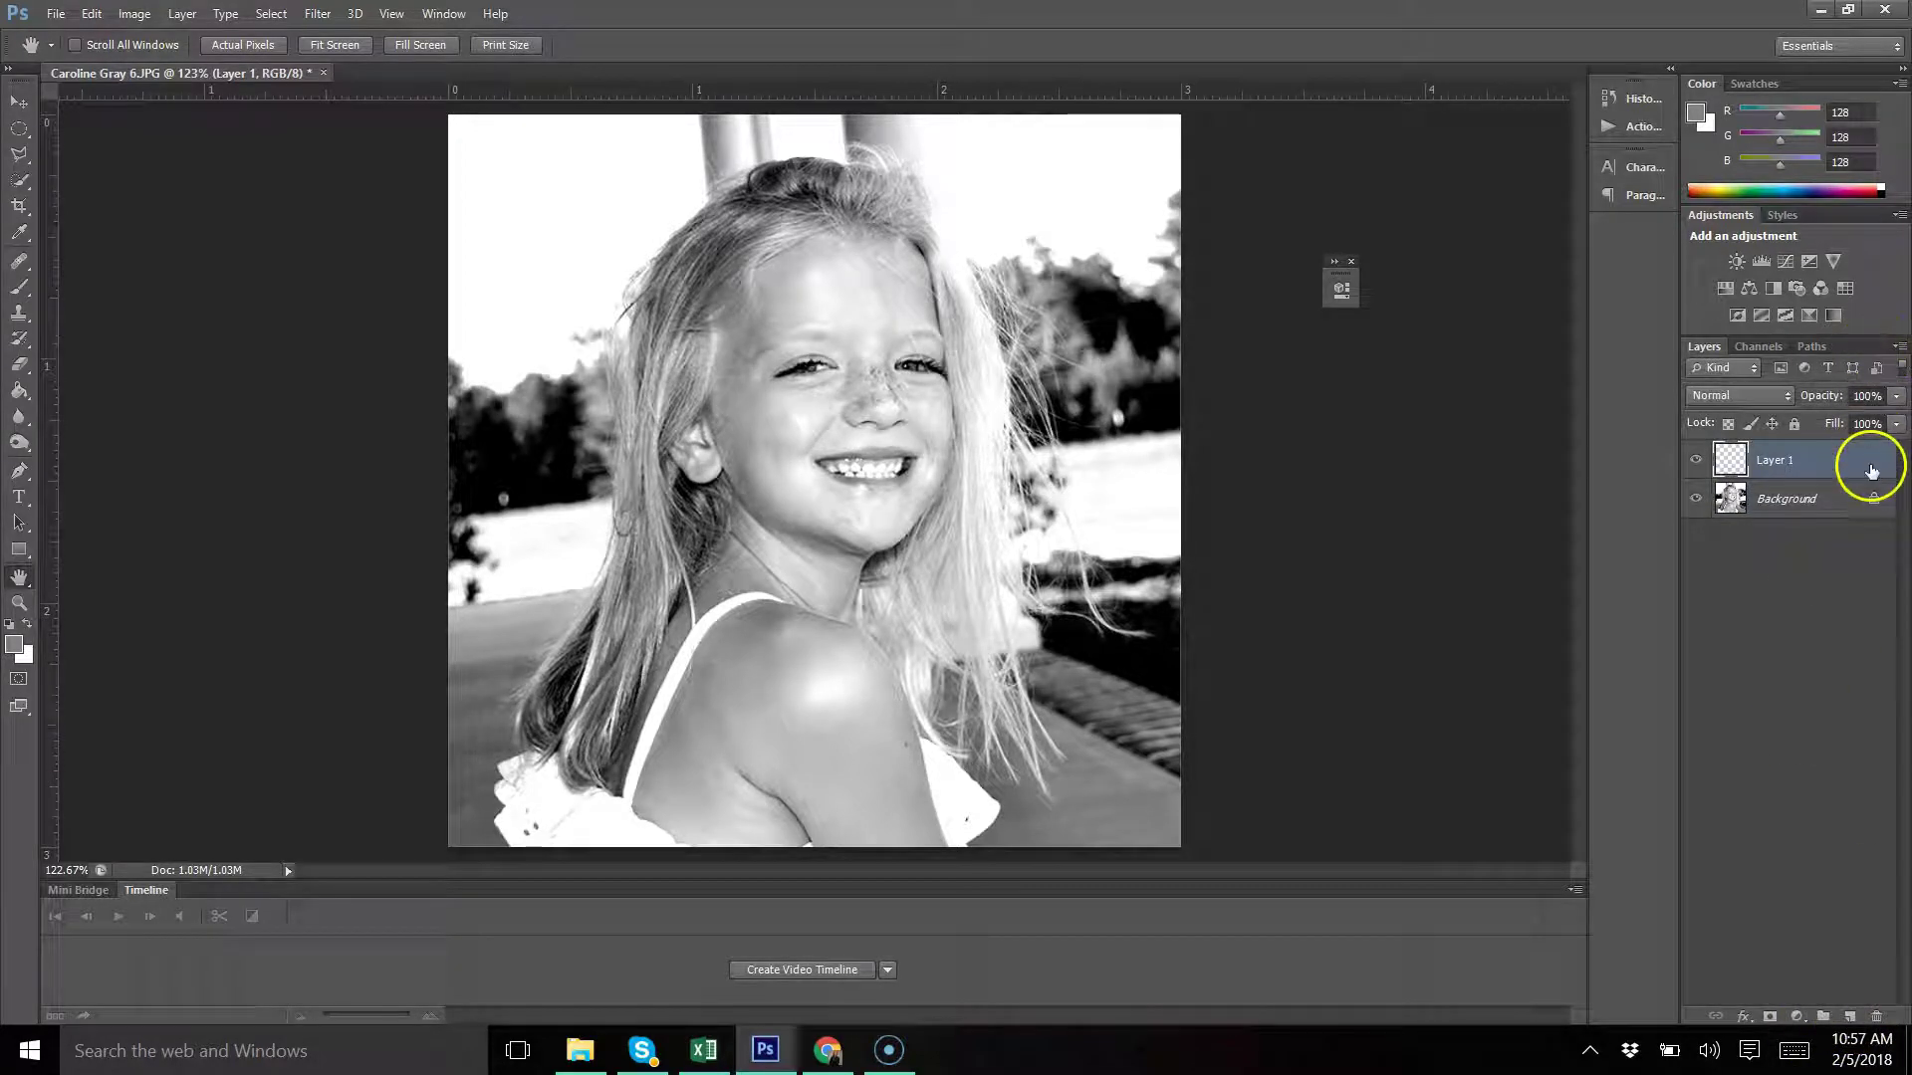
click(1779, 398)
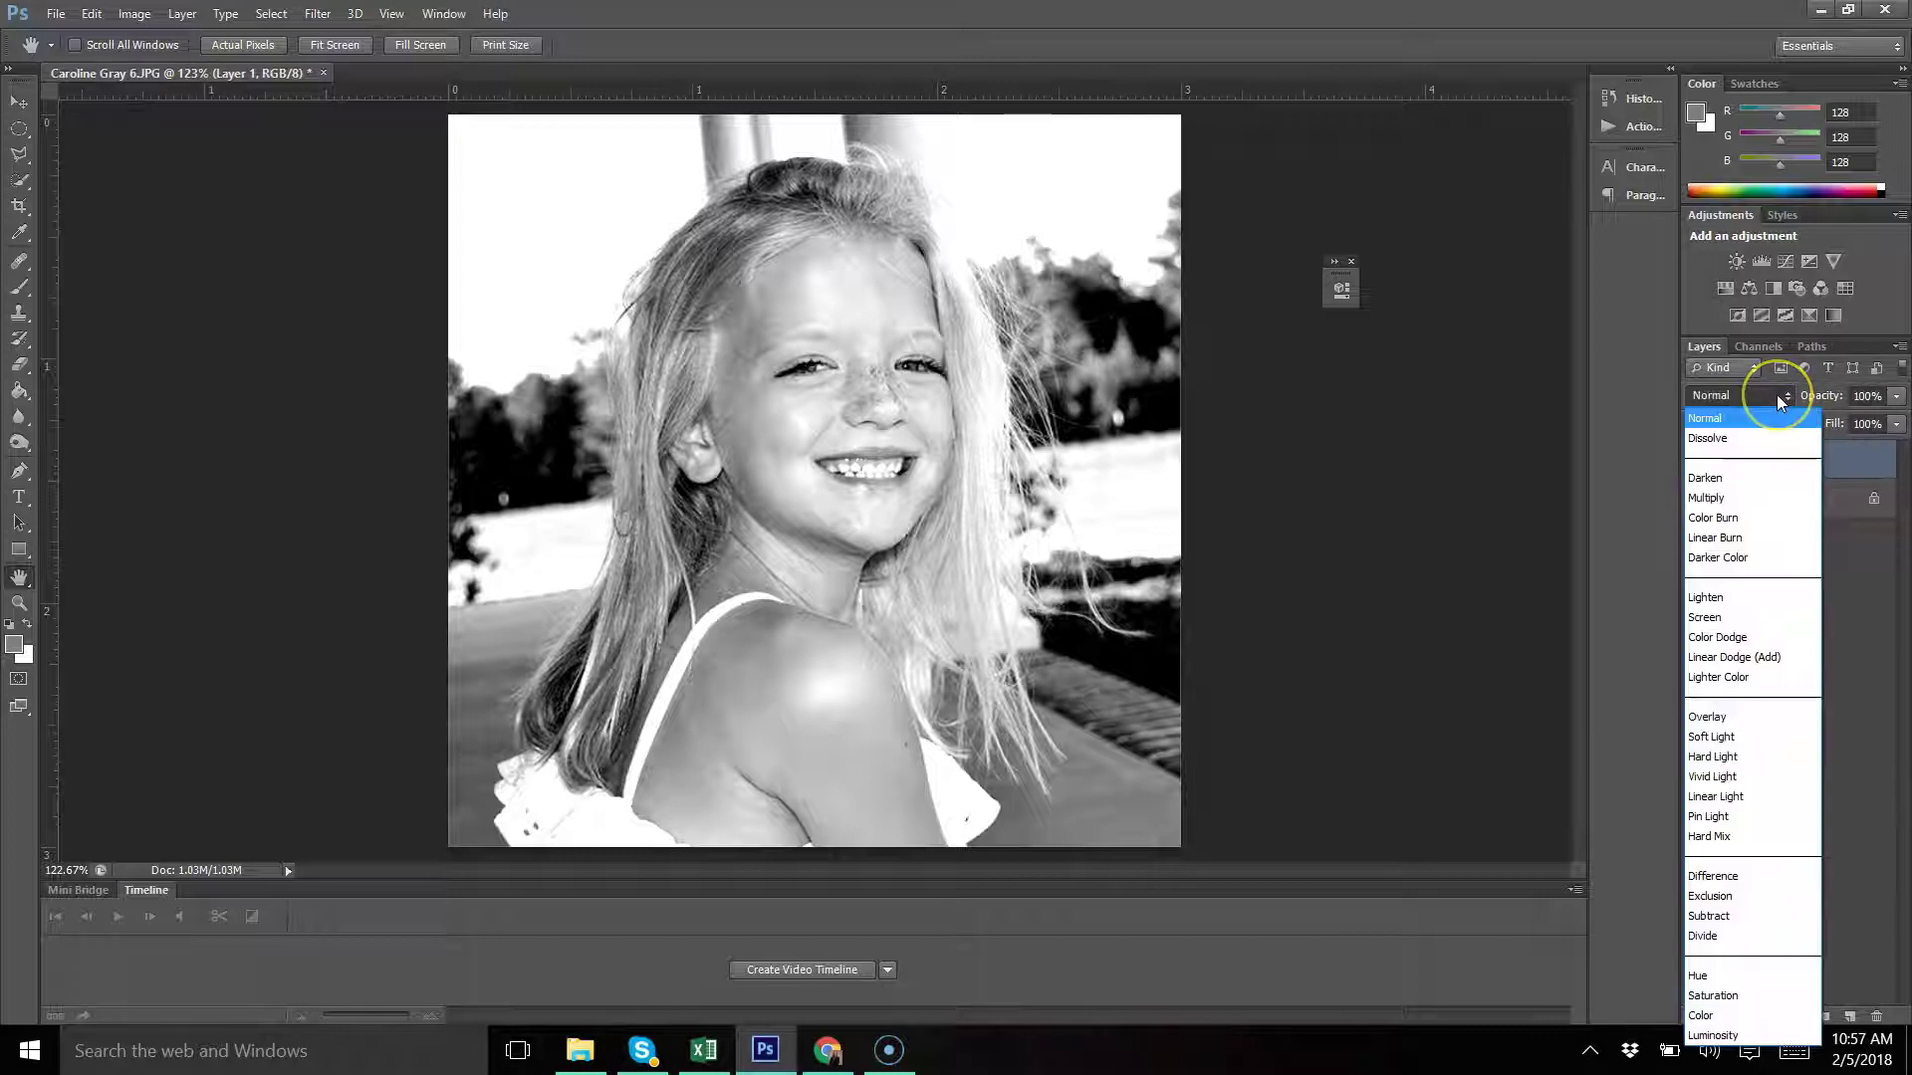
click(1763, 500)
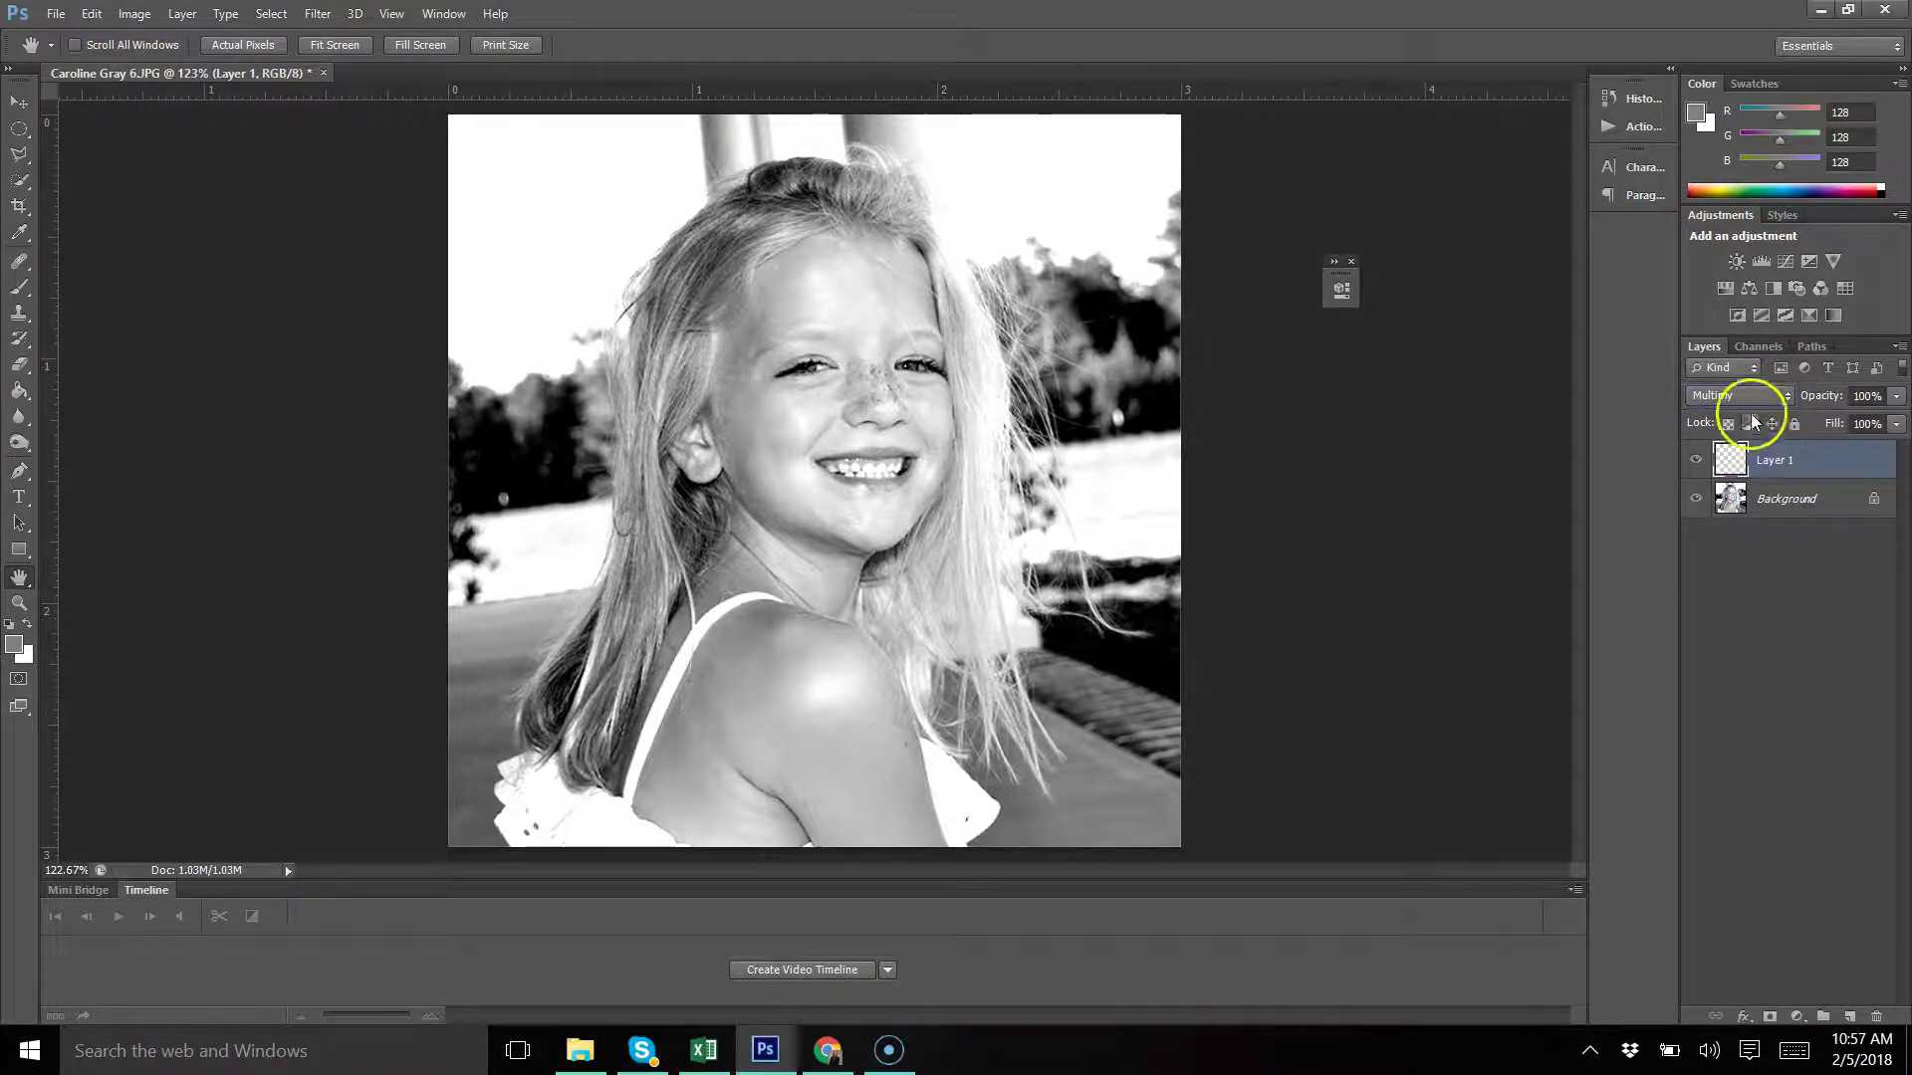
click(192, 431)
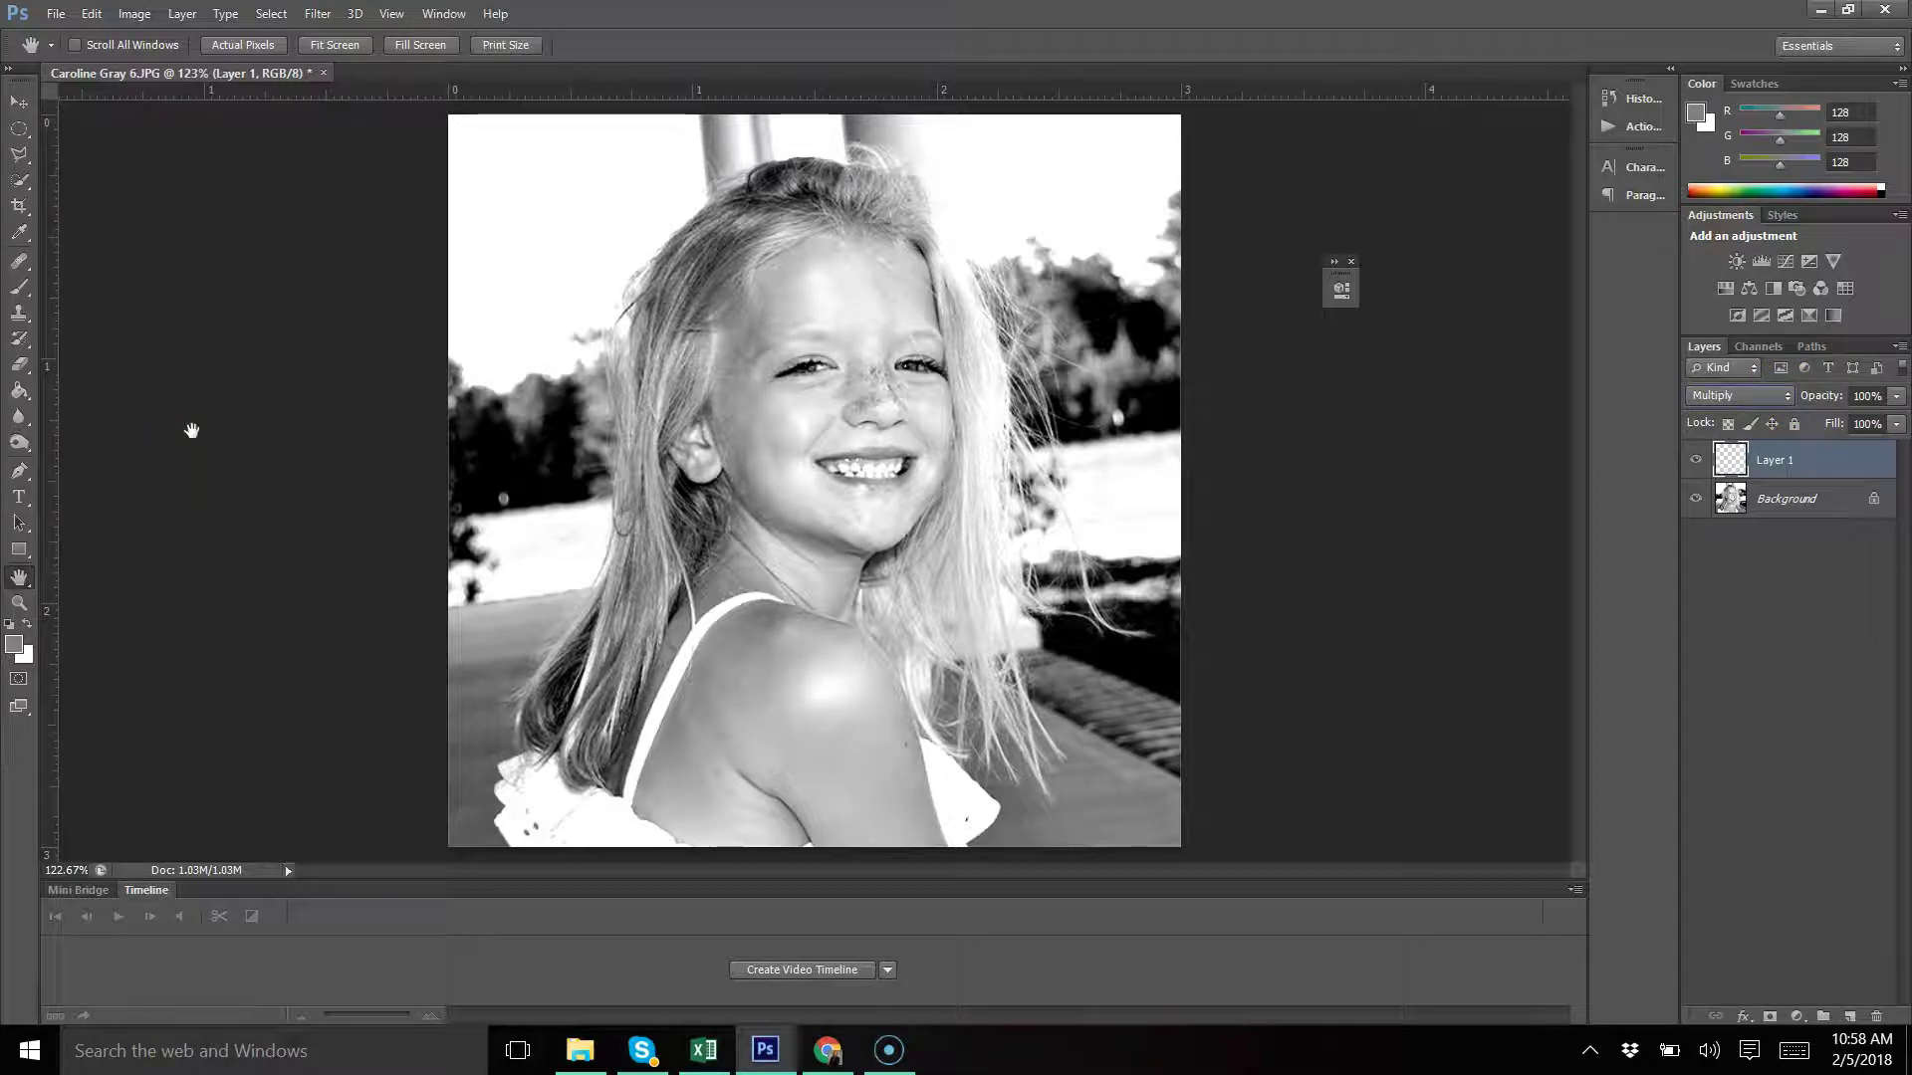
click(10, 629)
click(10, 628)
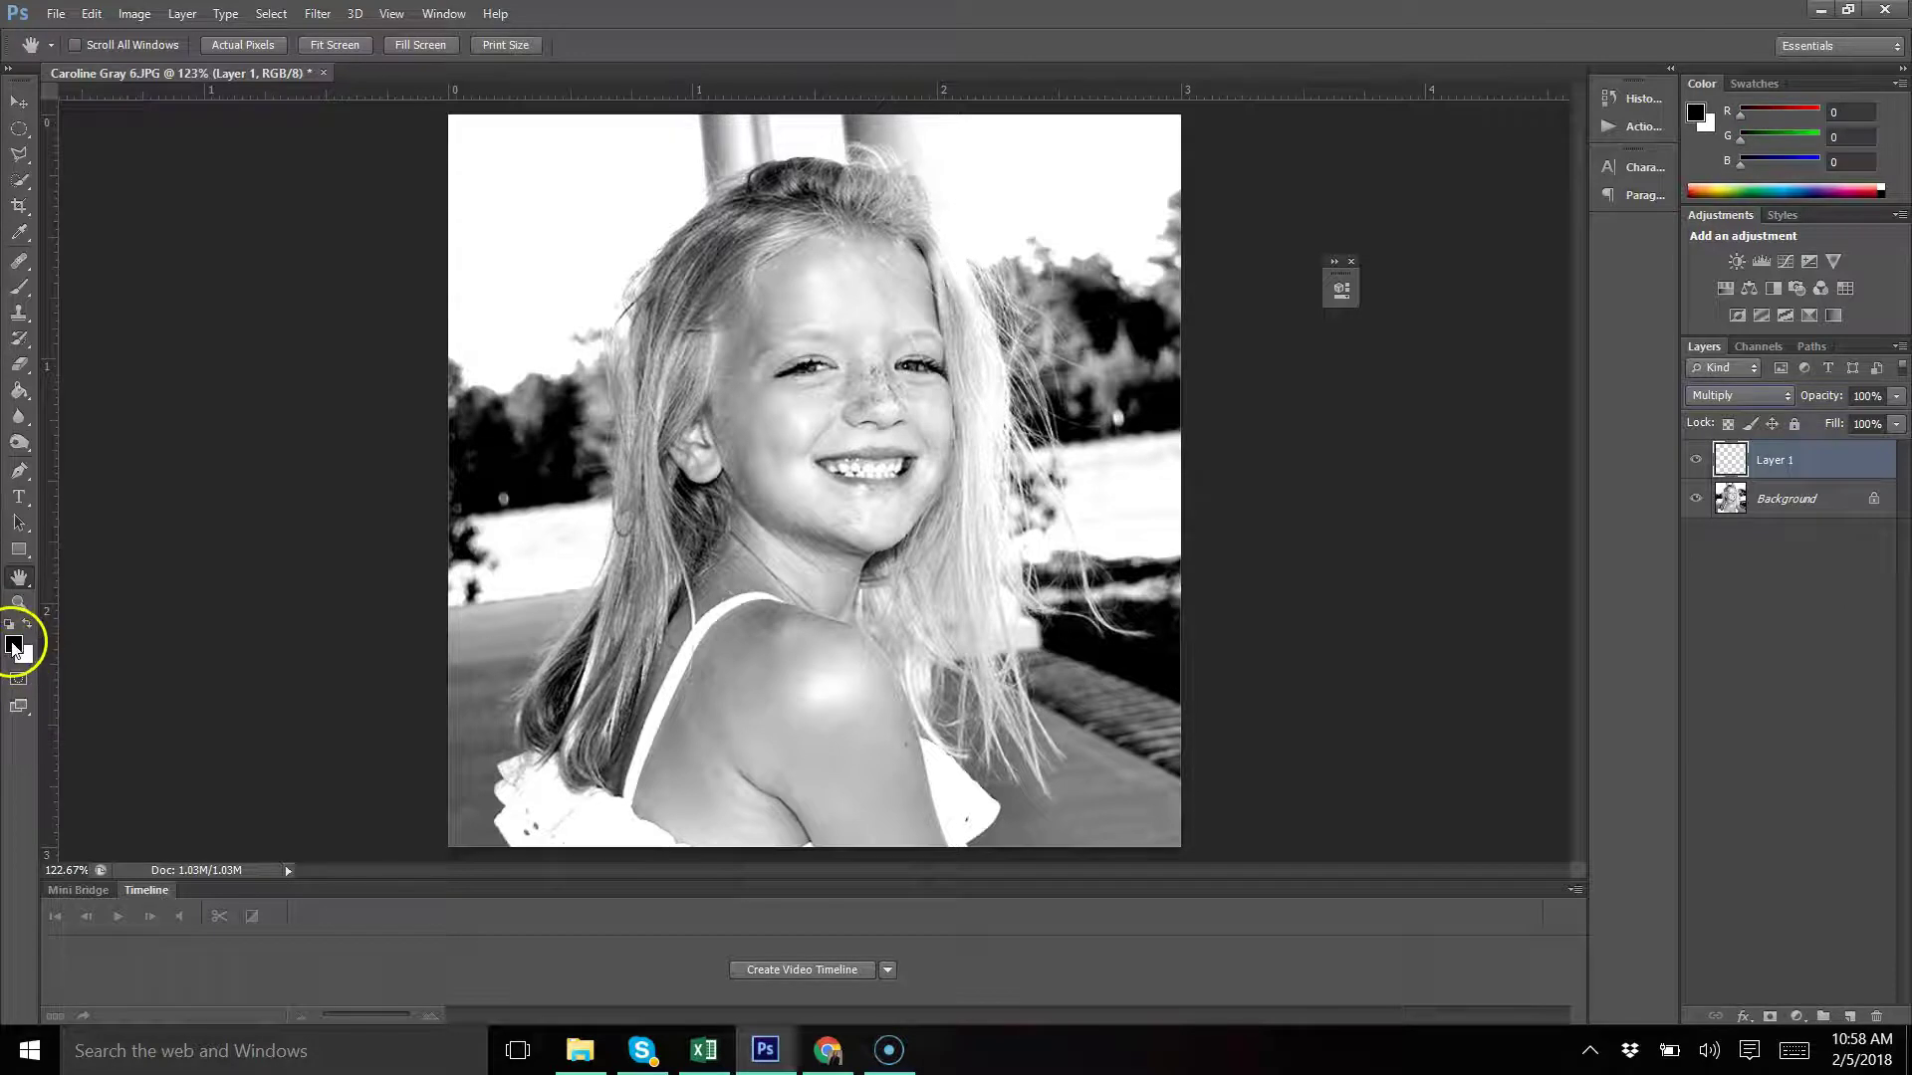
Set the foreground colour to brightness 50 grey (RGB 128, hex 808080)
click(15, 649)
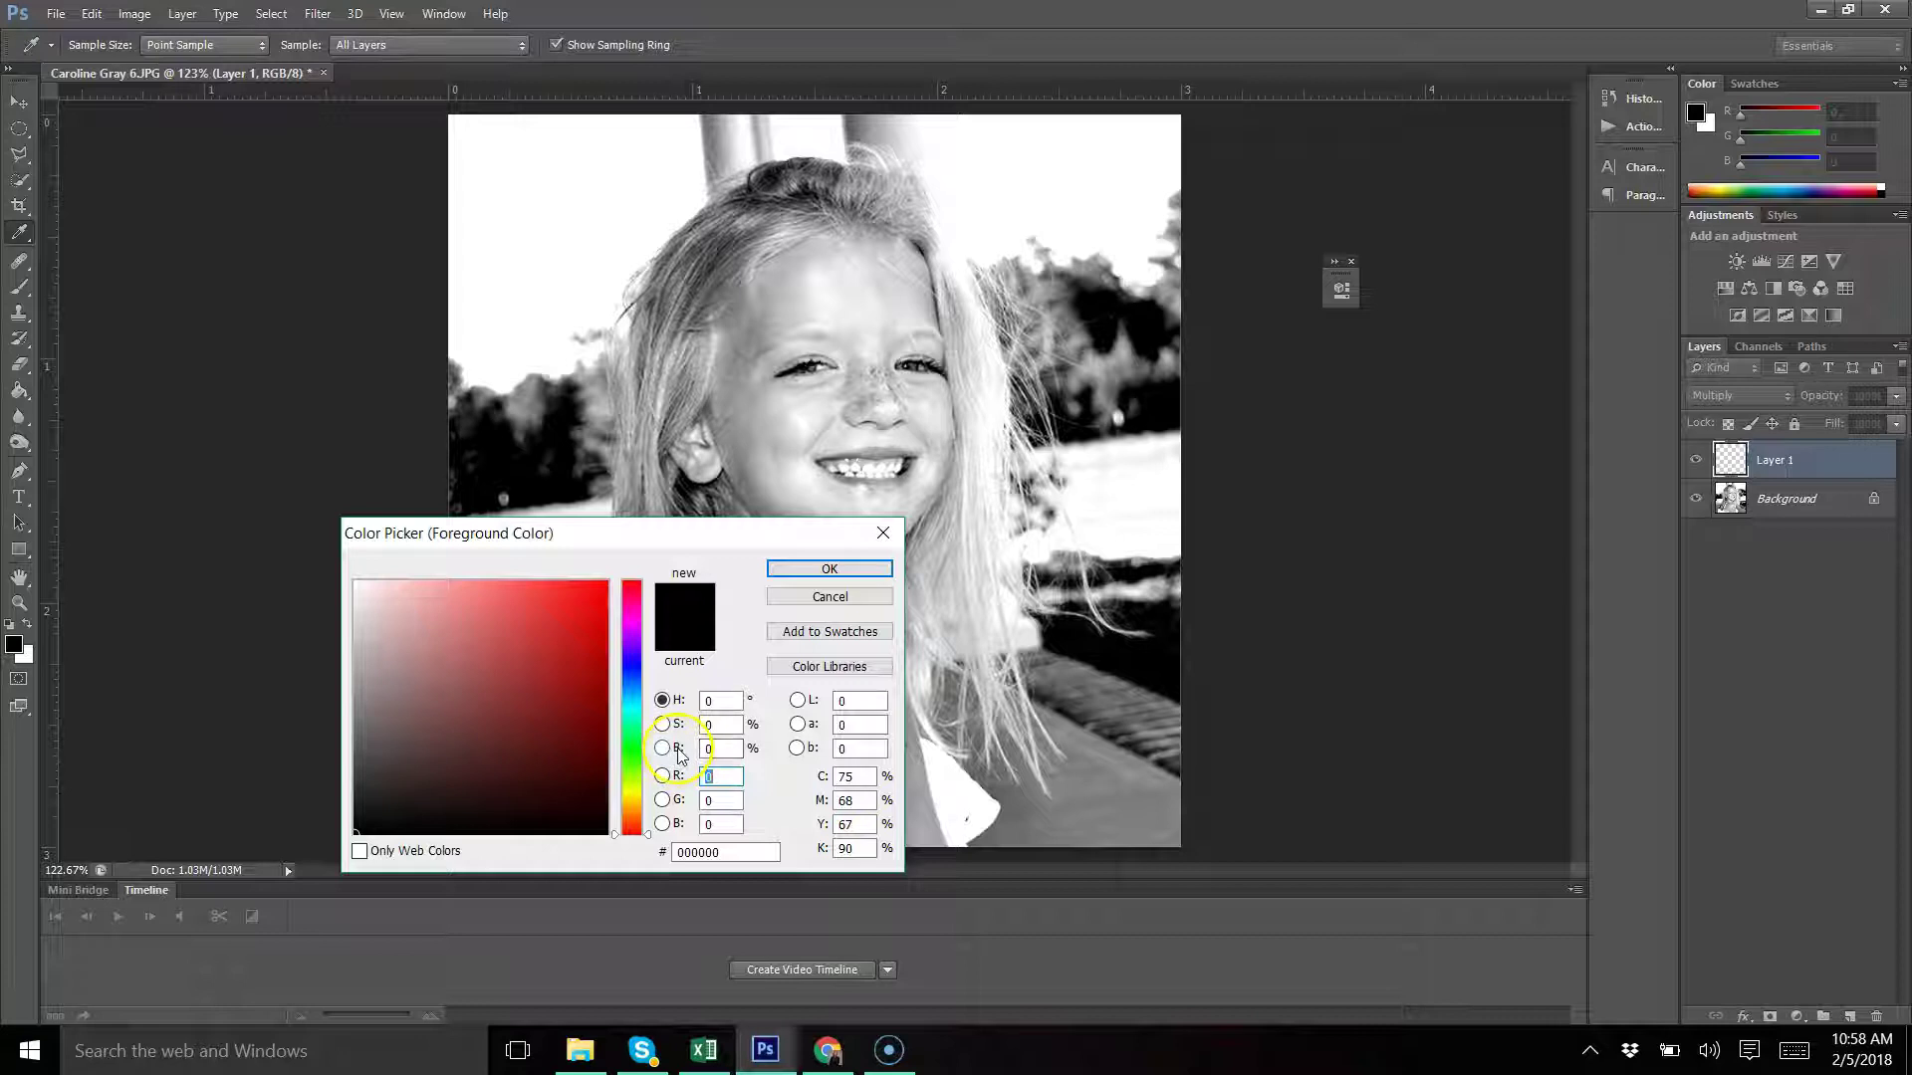
key(shift+Tab)
text(50)
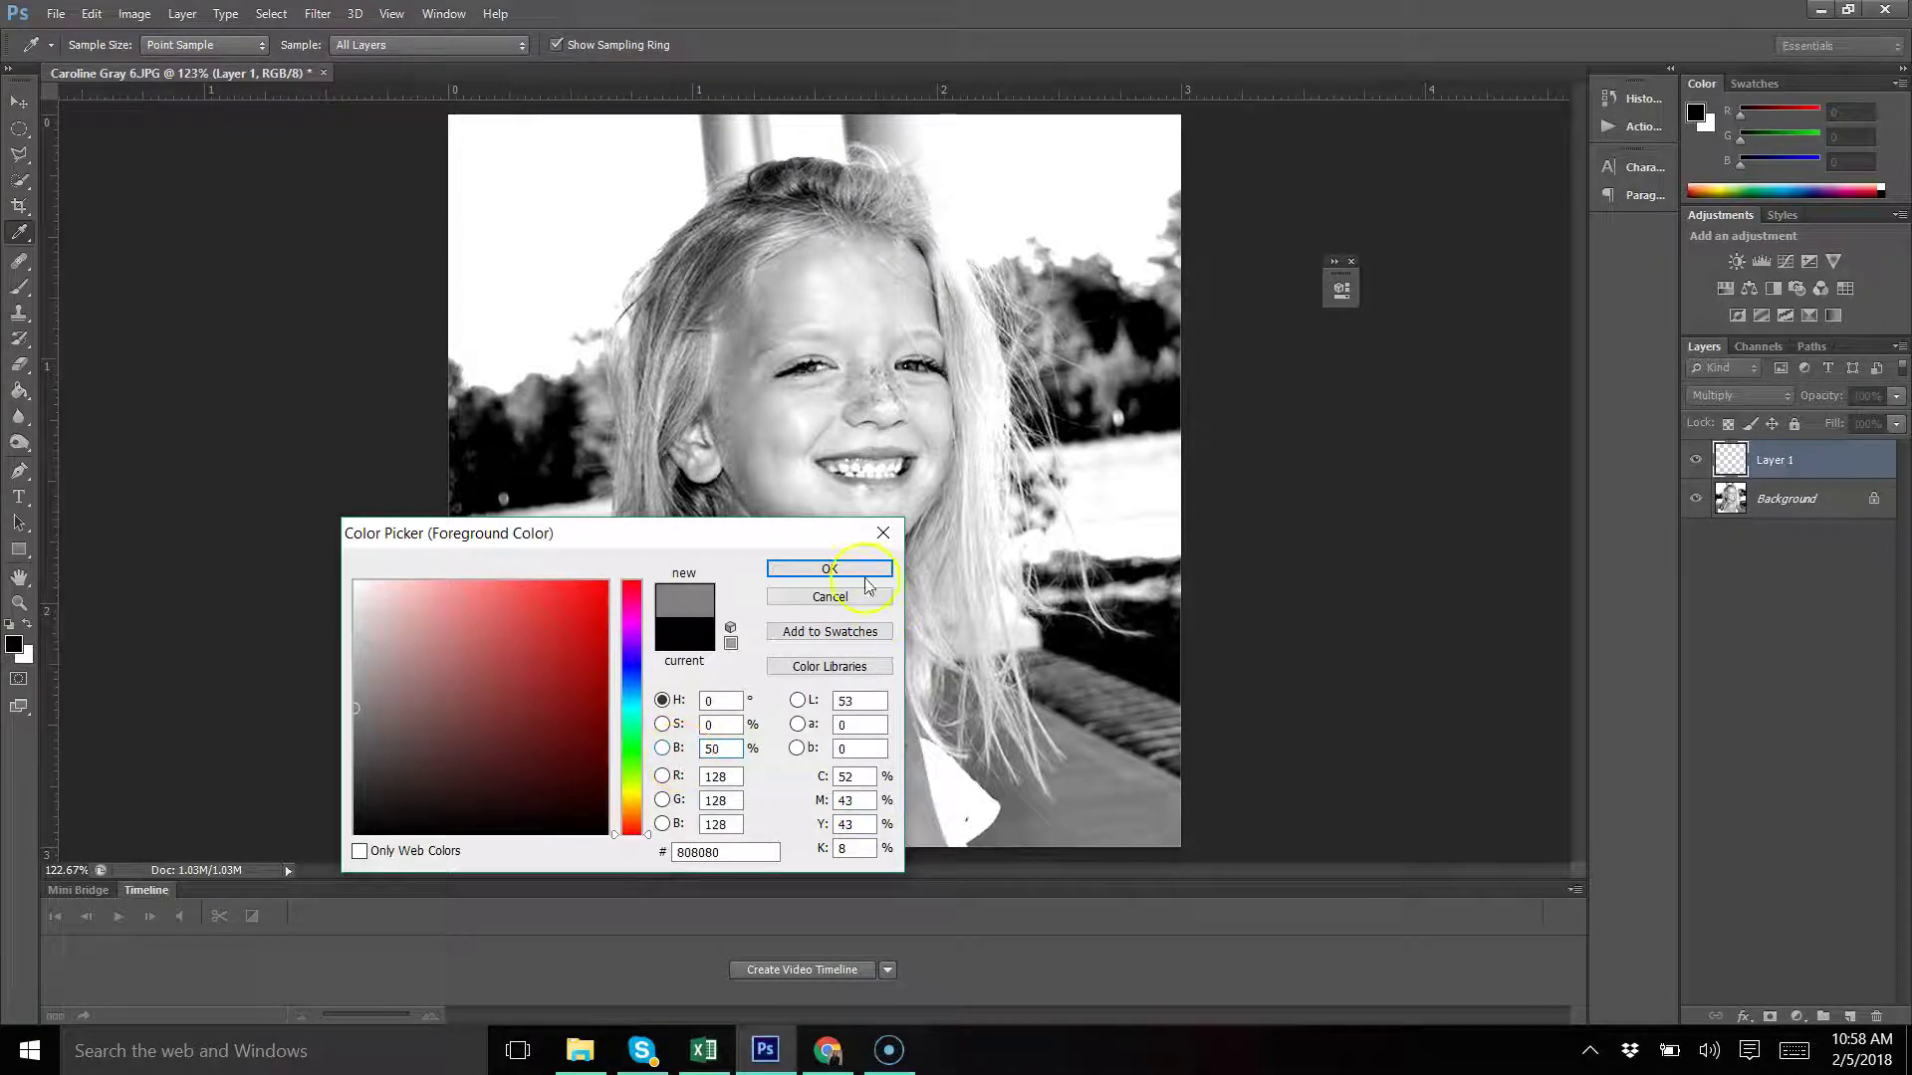
click(829, 570)
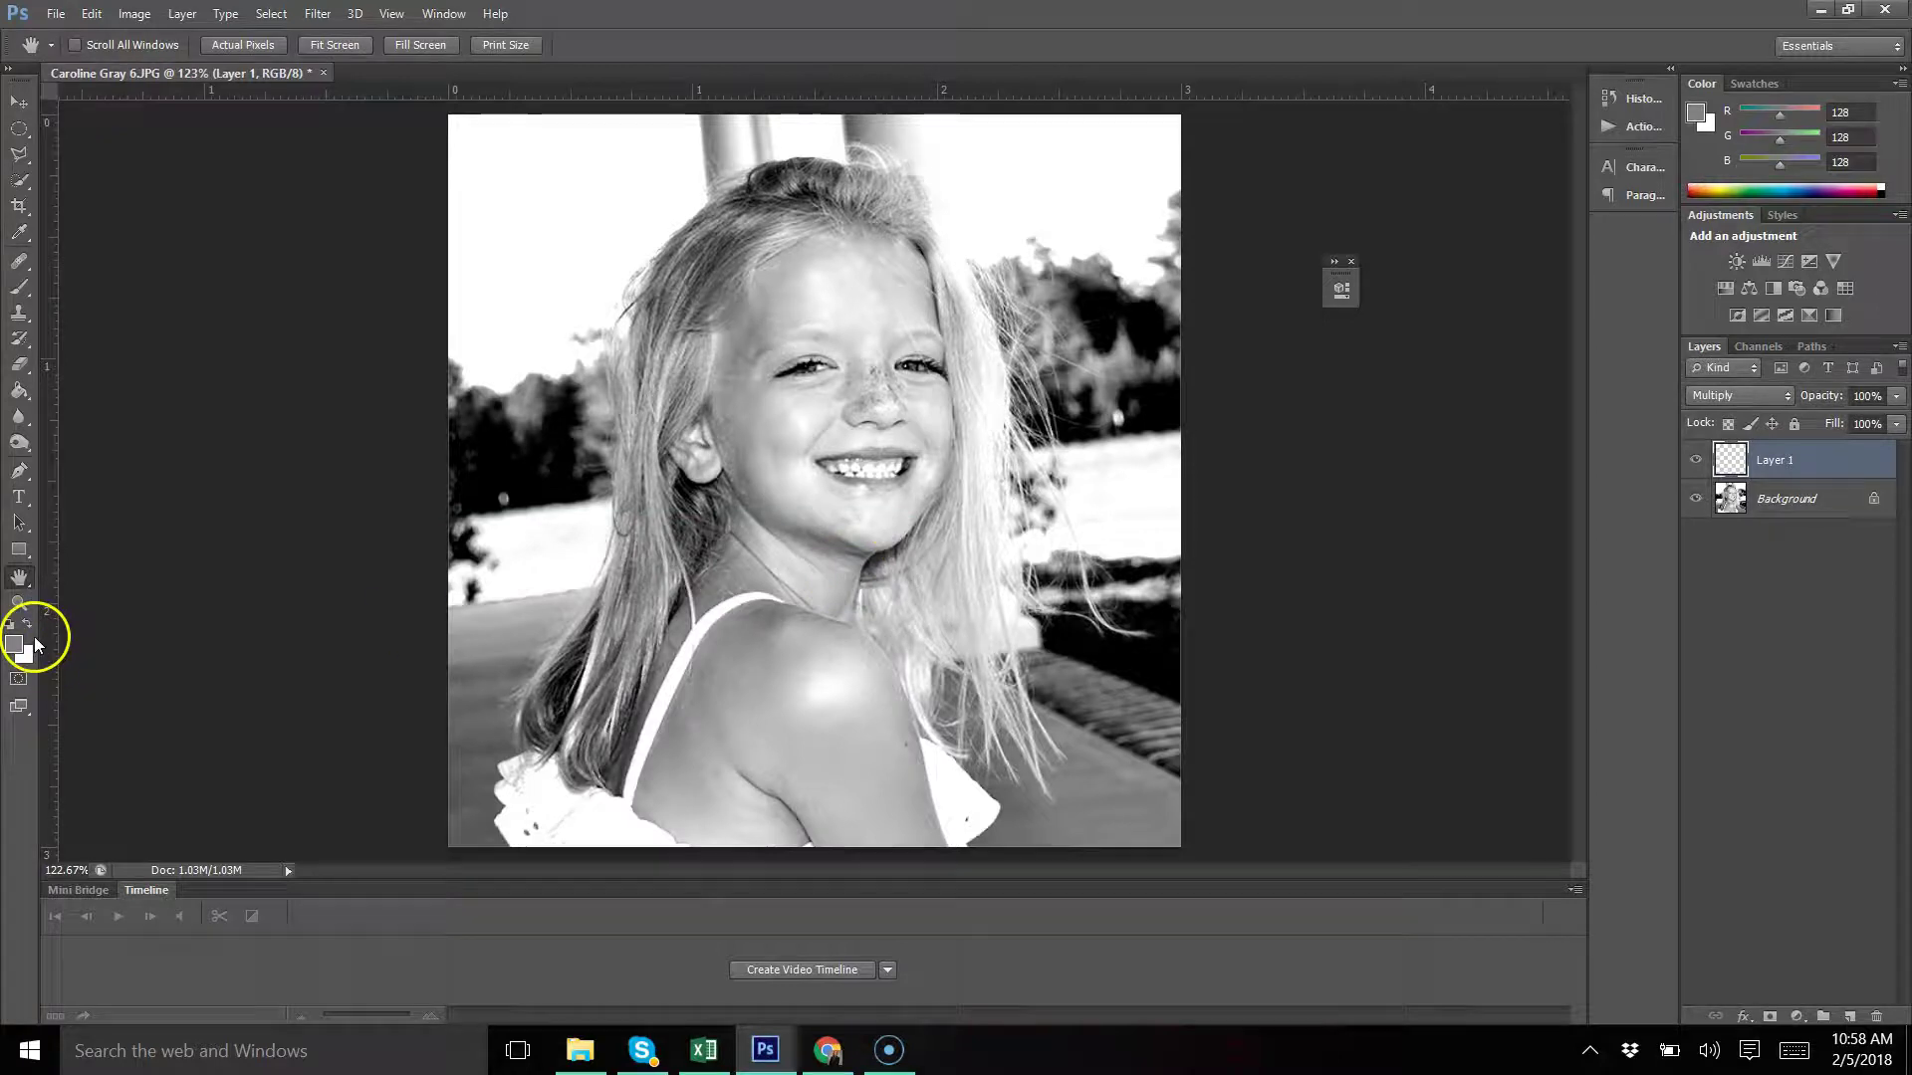
key(x)
key(i)
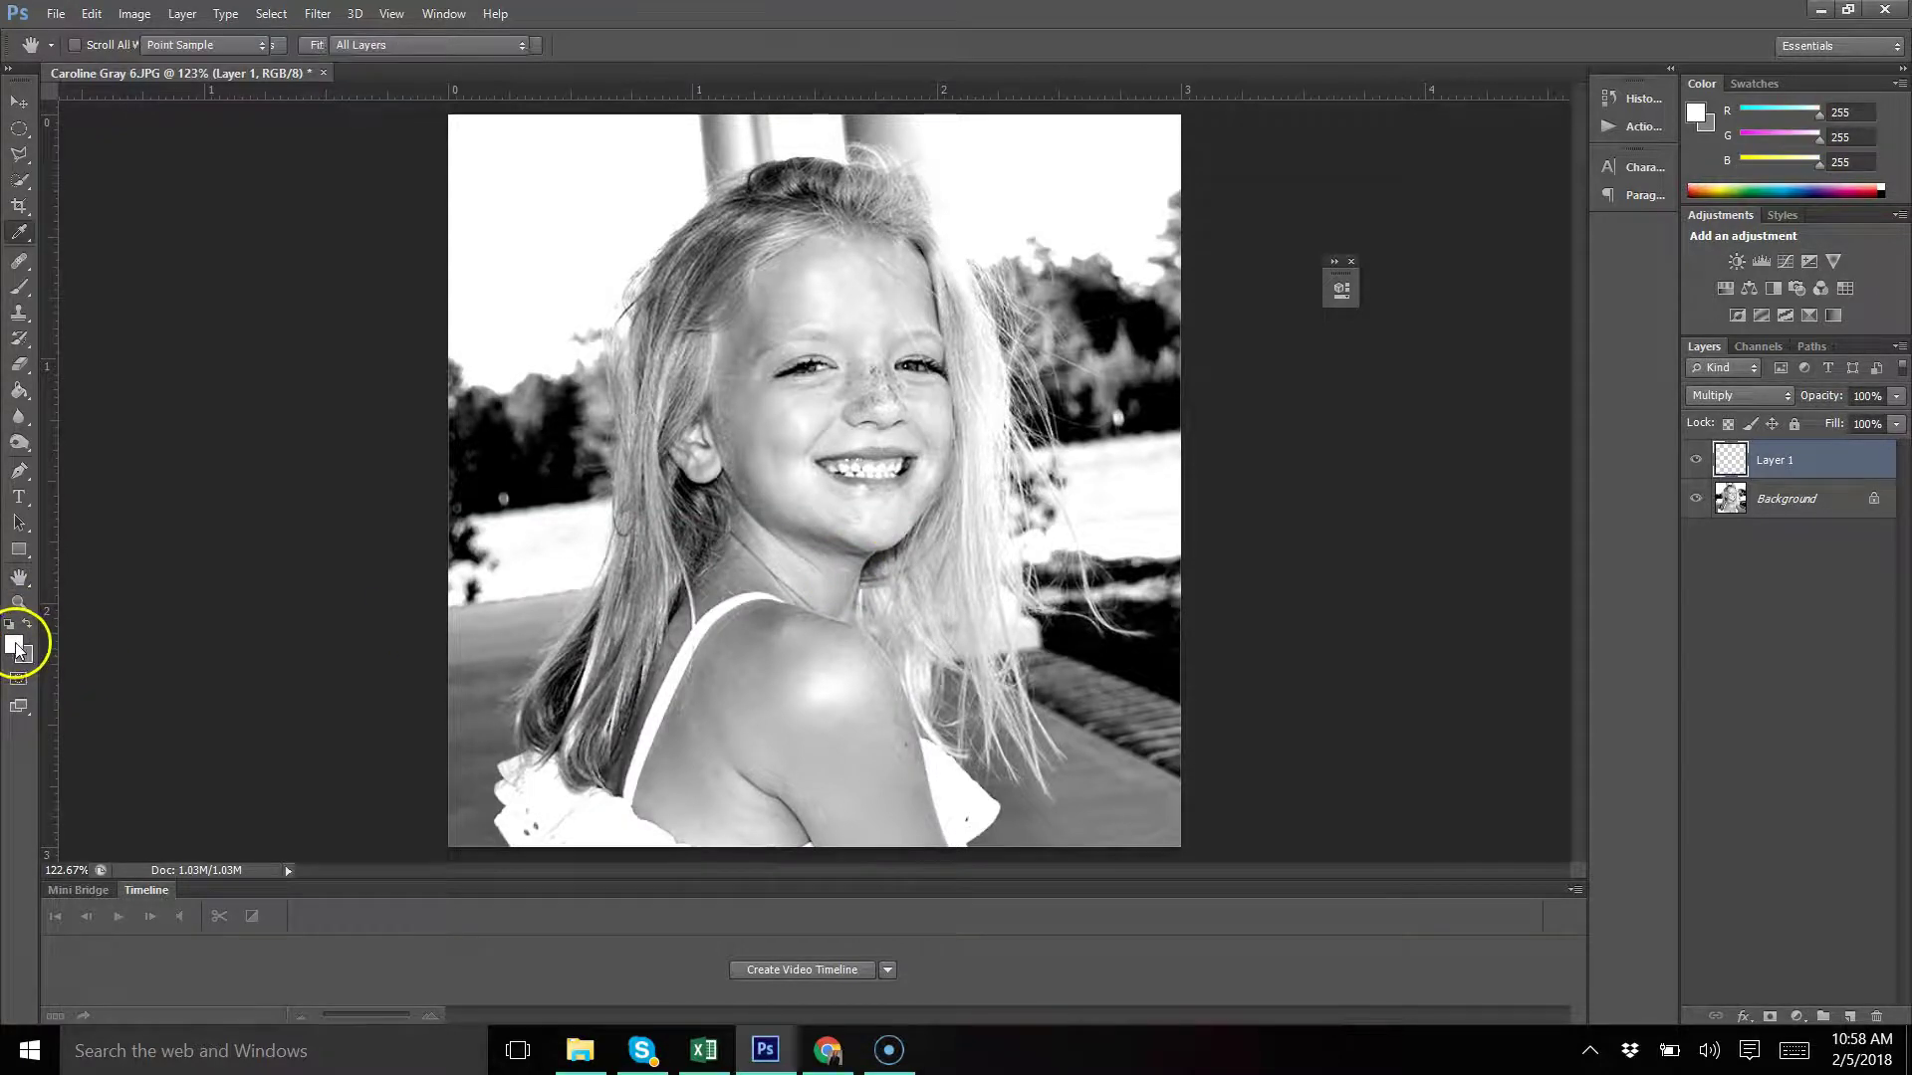
click(14, 646)
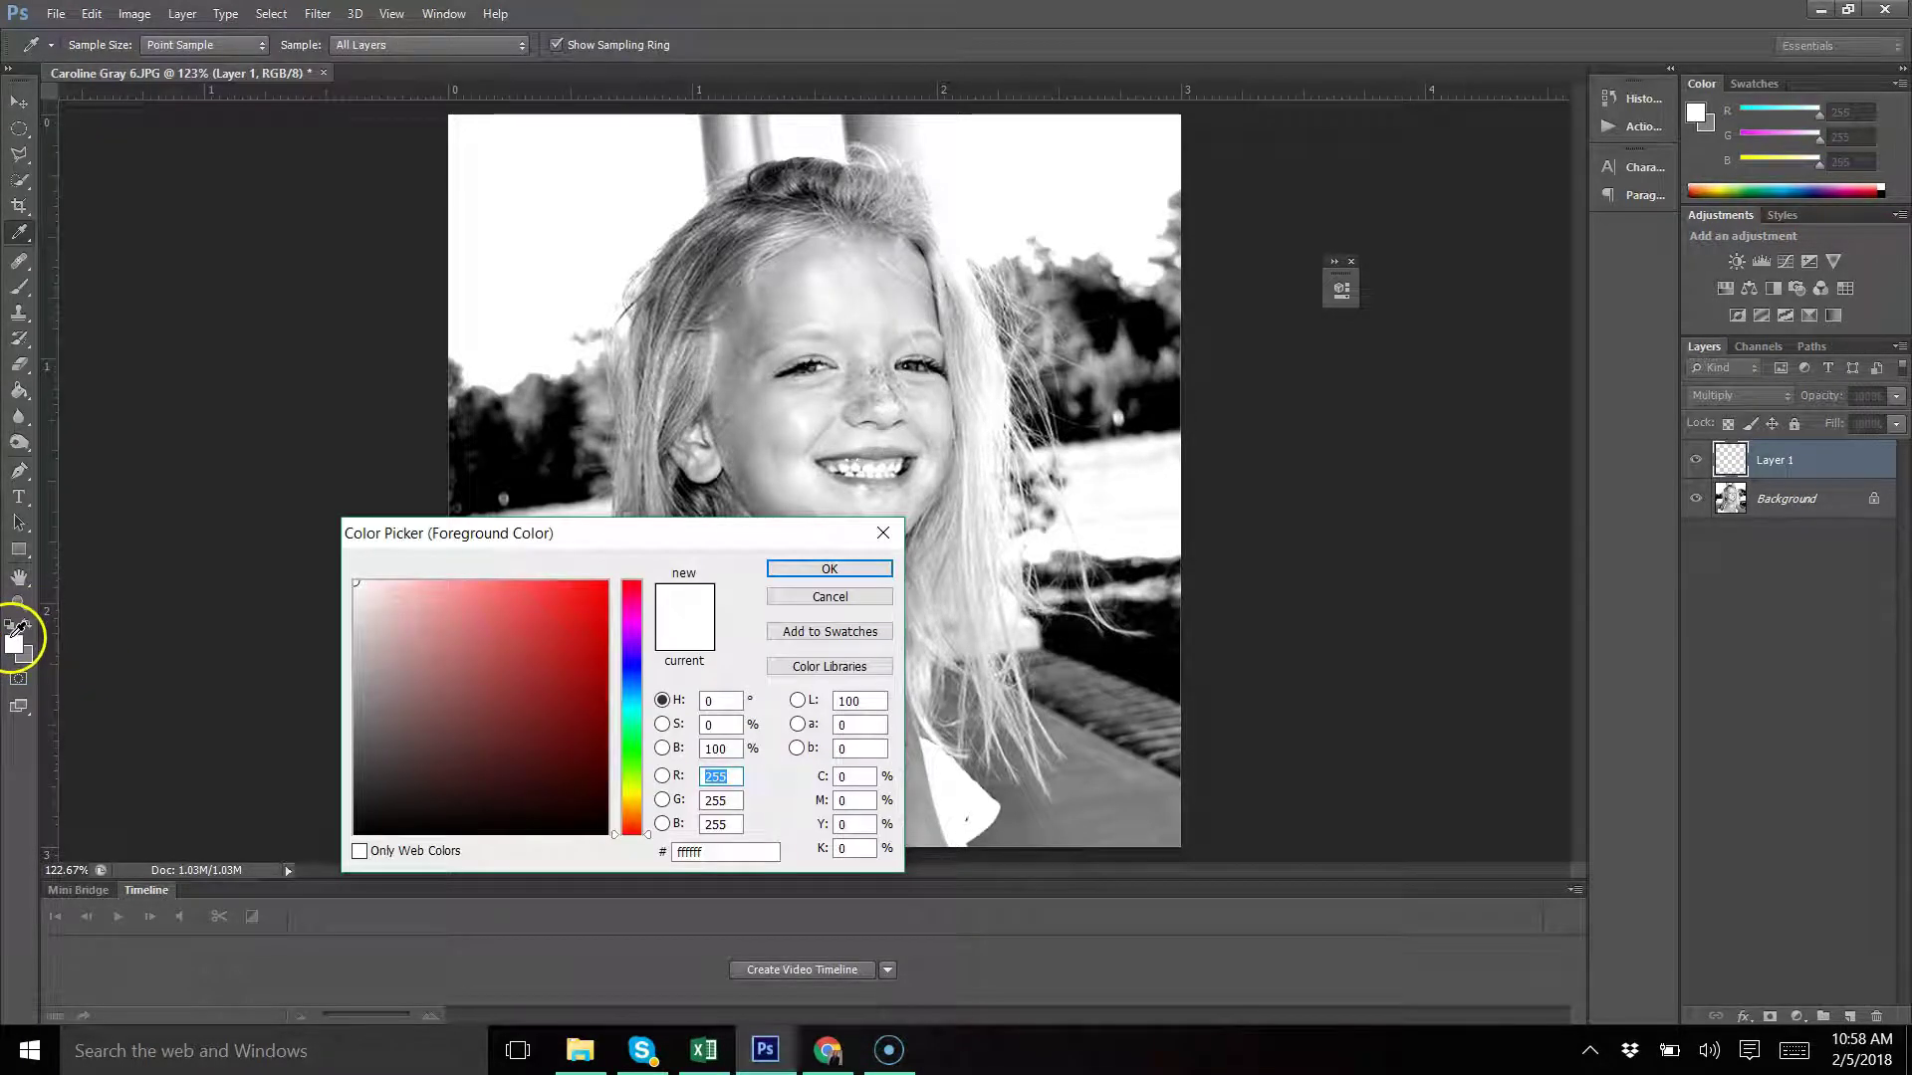
click(707, 748)
text(50)
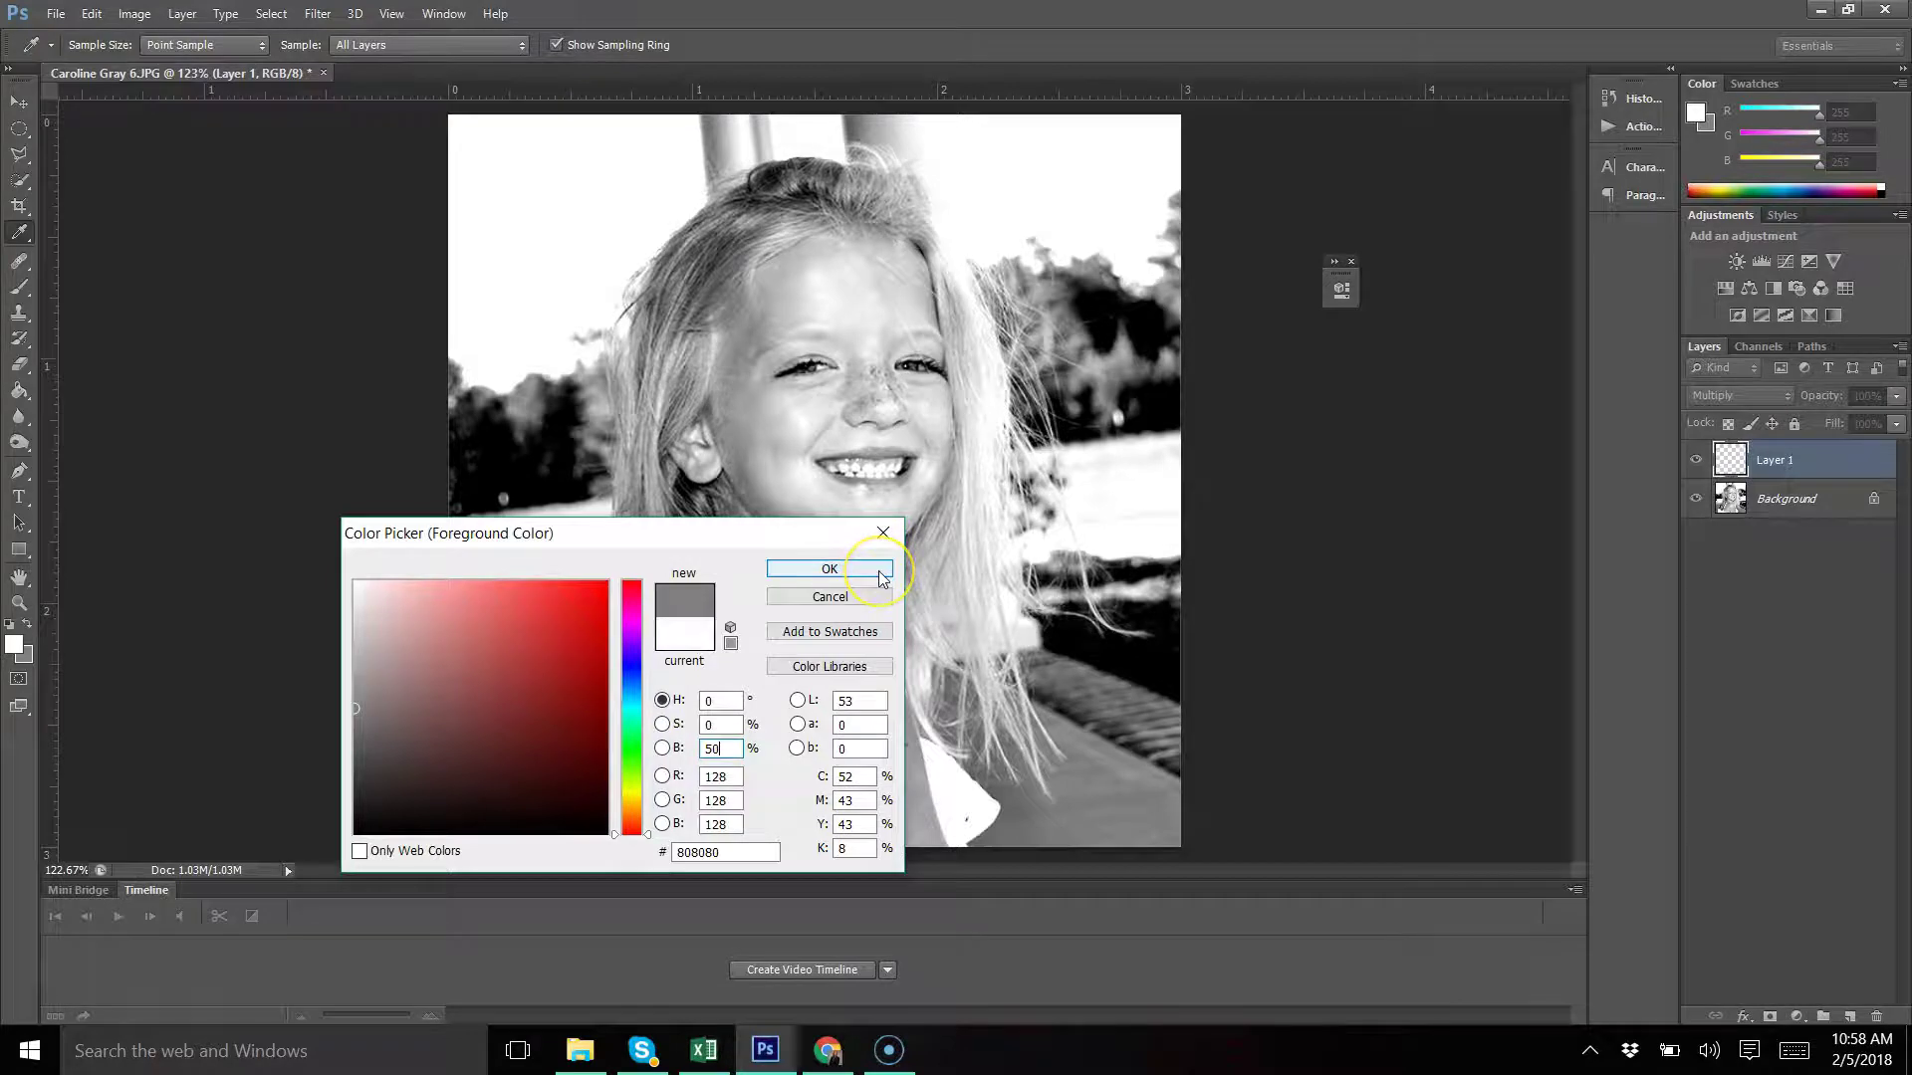
click(829, 569)
key(h)
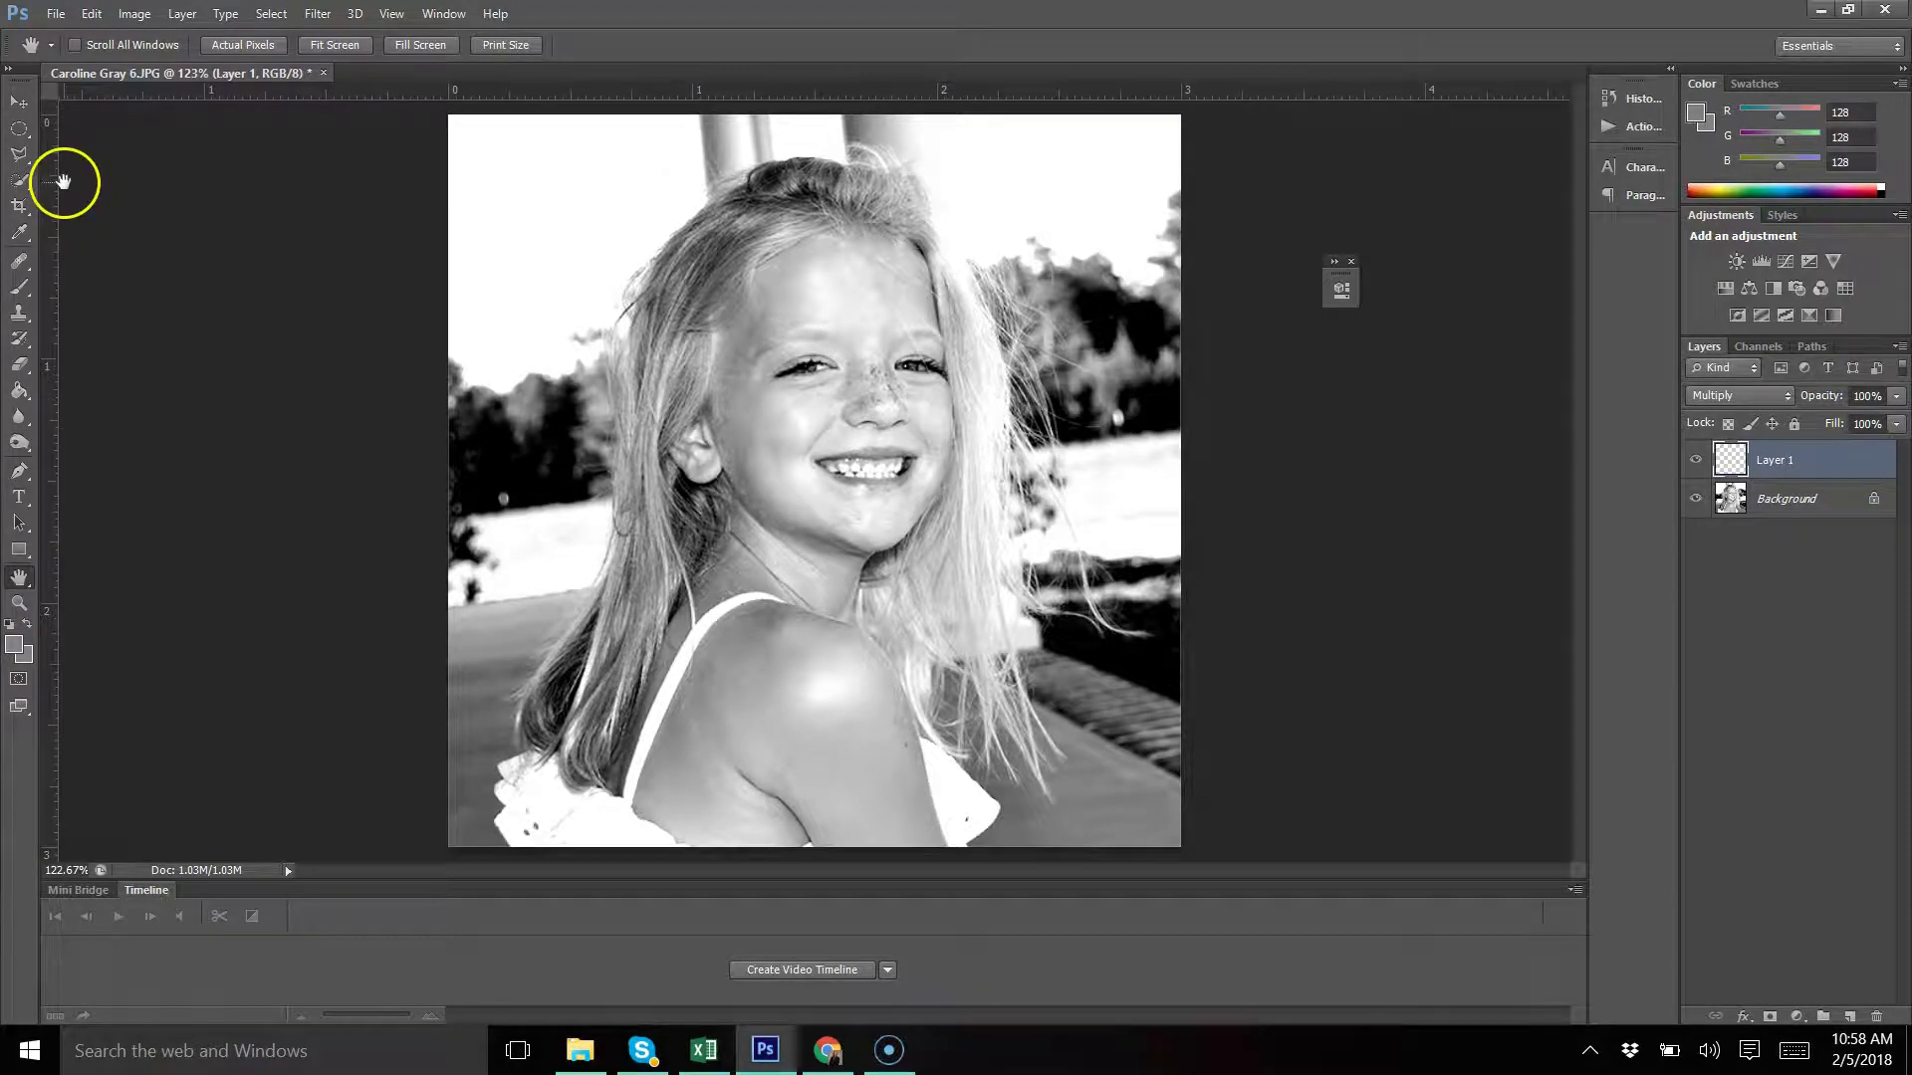
With a roughly 92–98 px brush, paint mid grey over the background on Layer 1
click(22, 290)
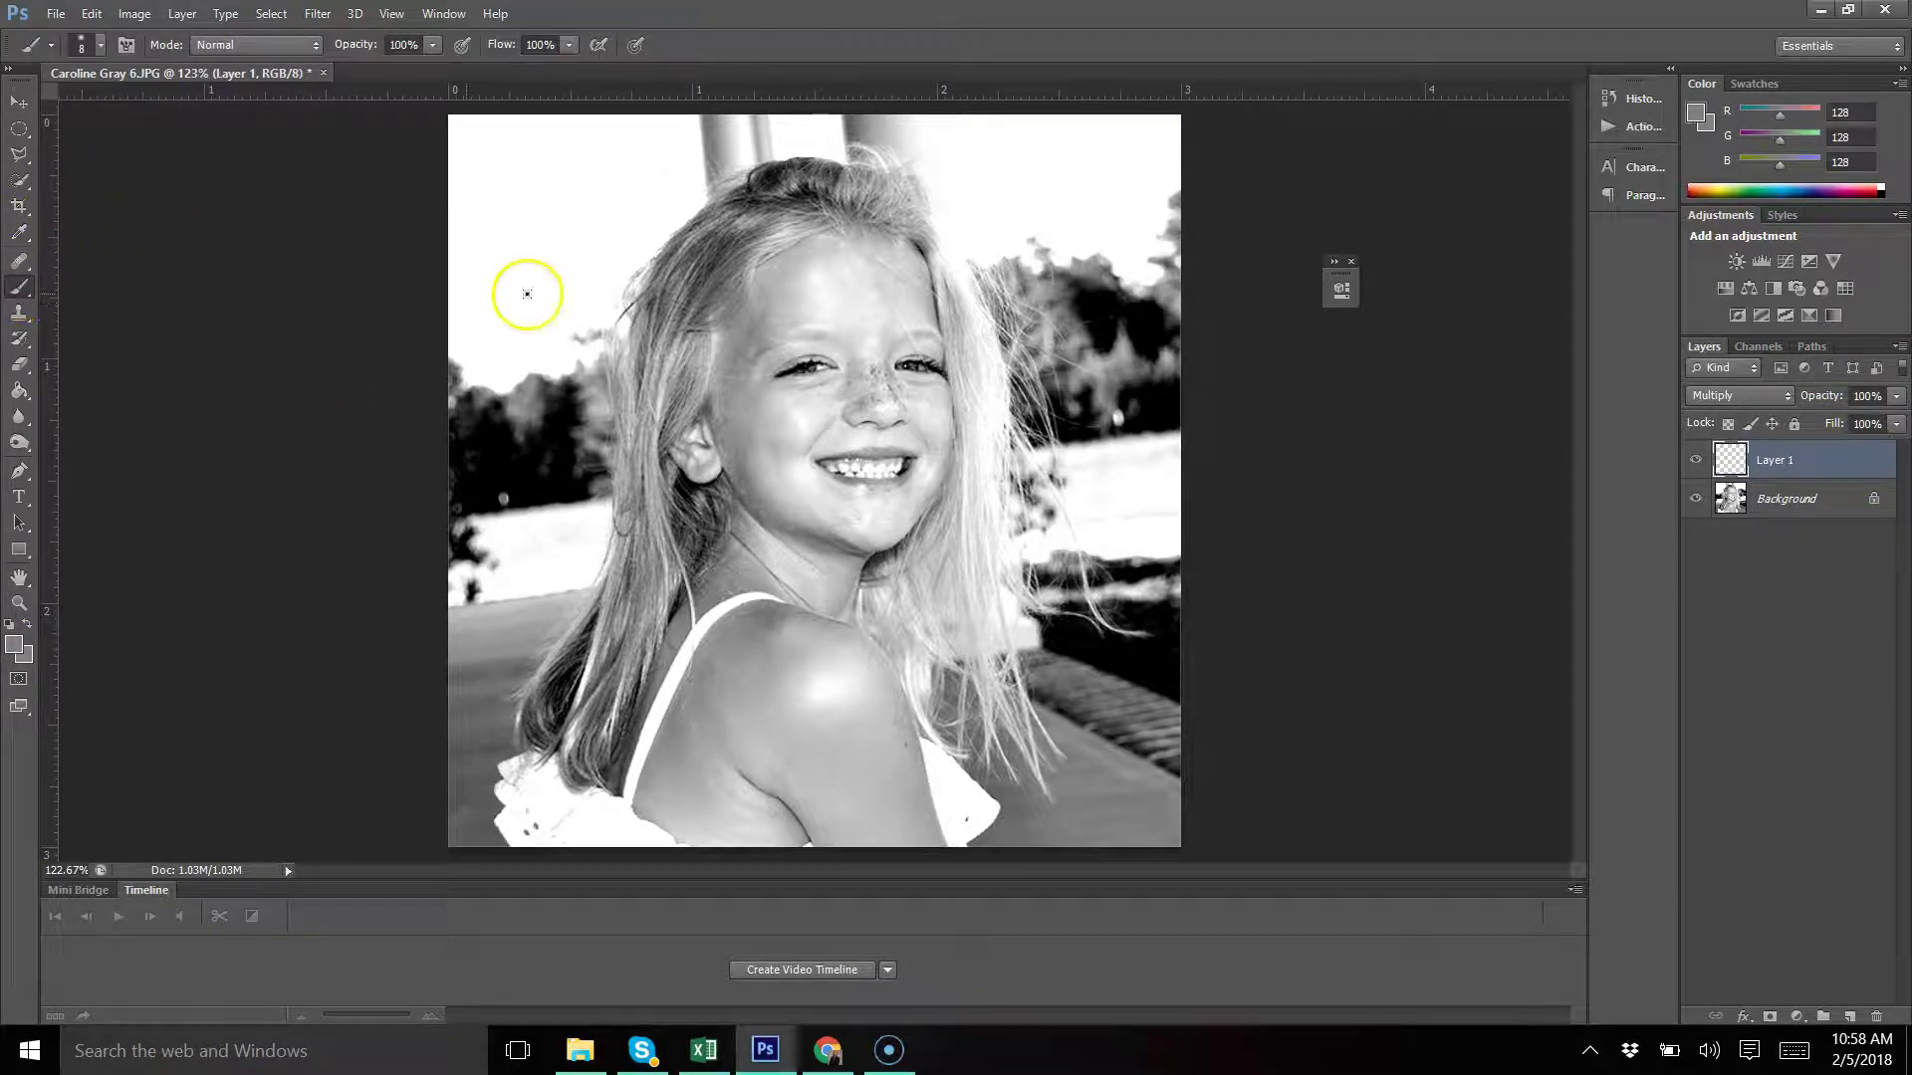
click(101, 46)
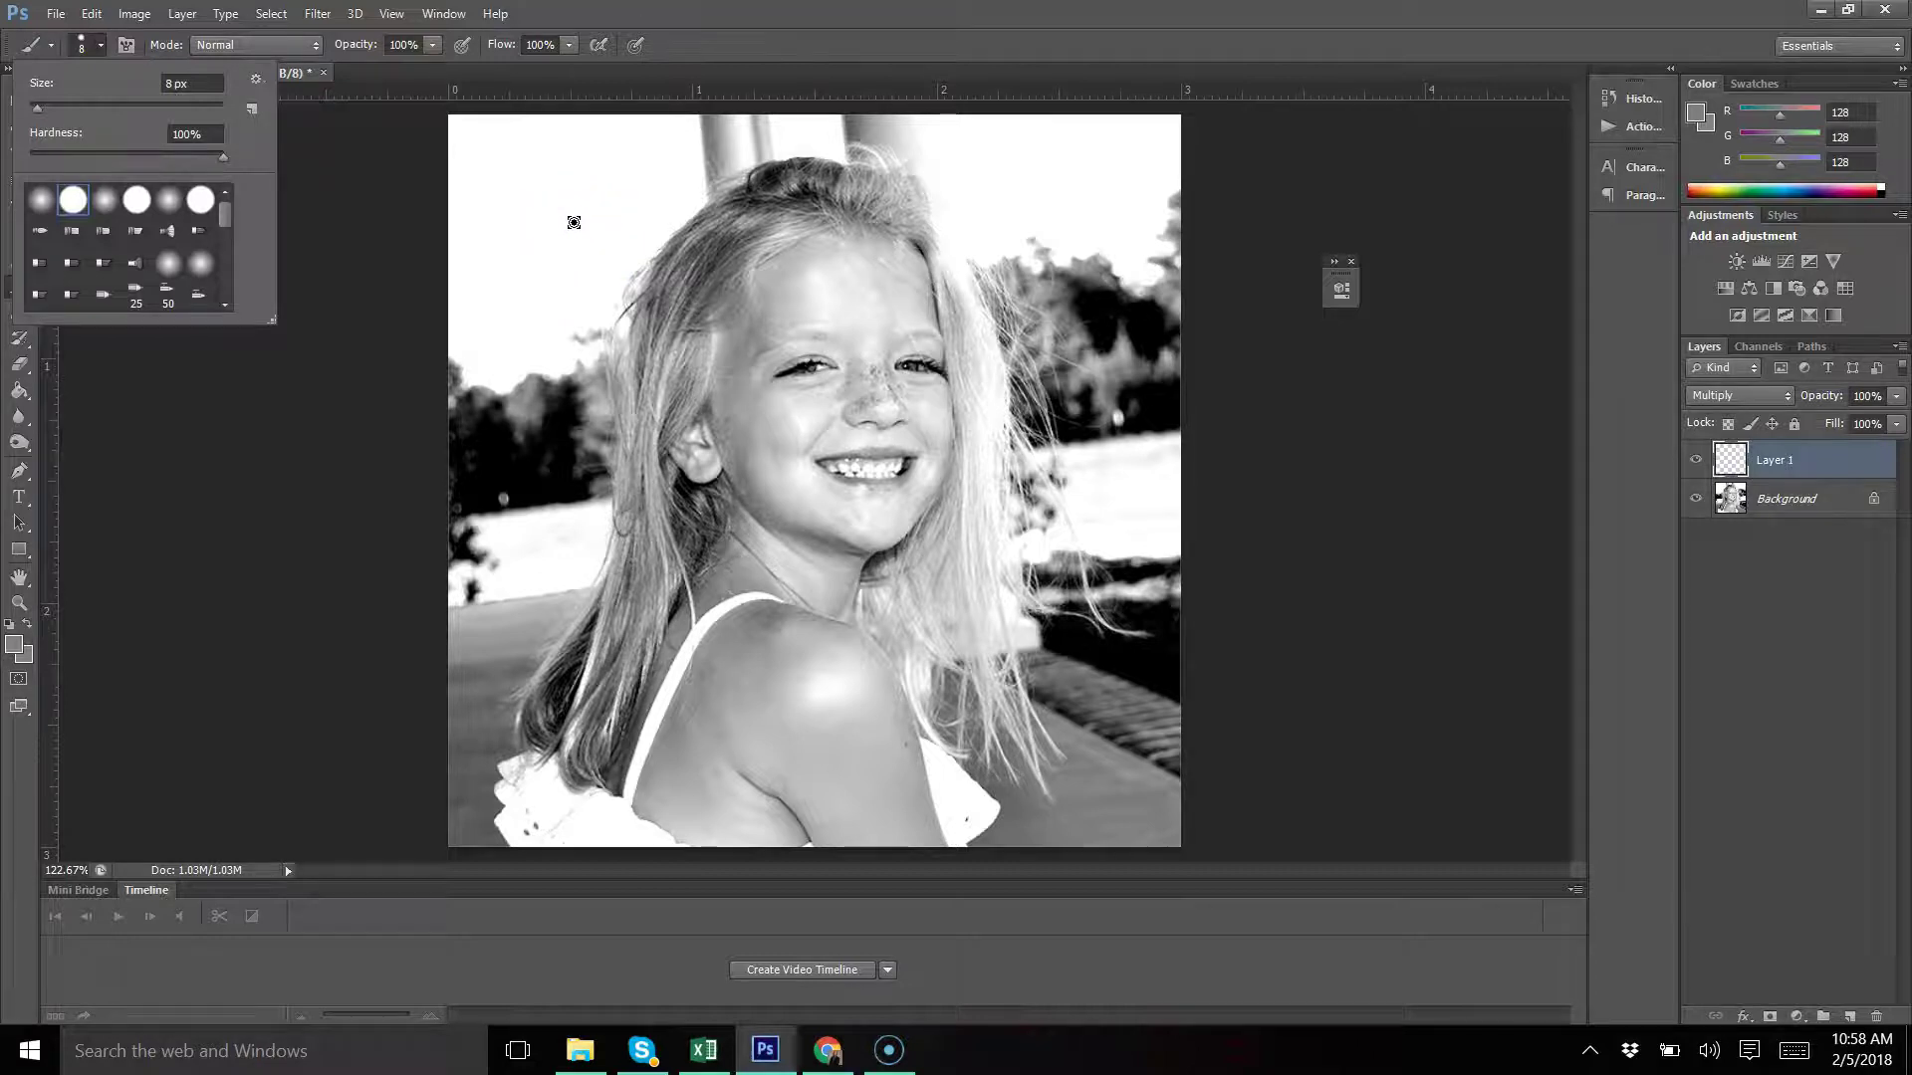
drag(37, 108, 117, 109)
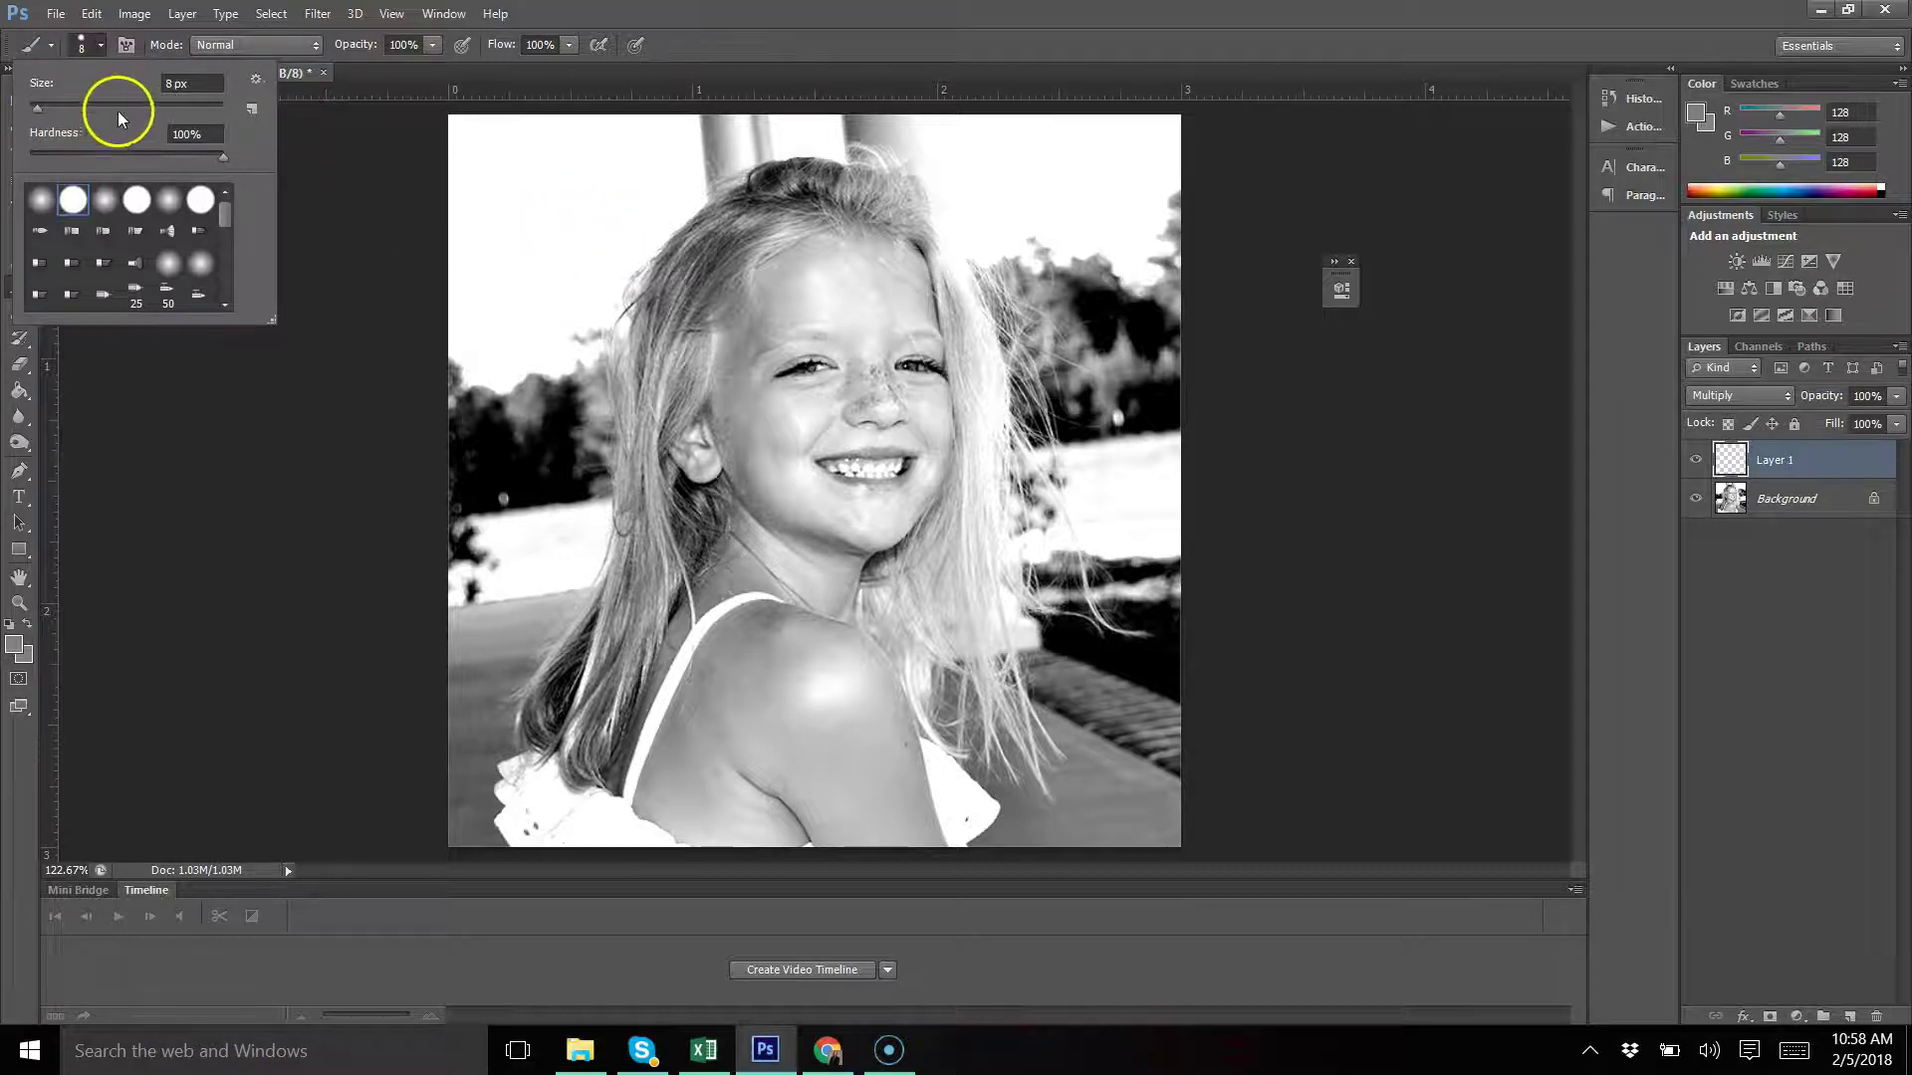
click(528, 218)
key(bracketright)
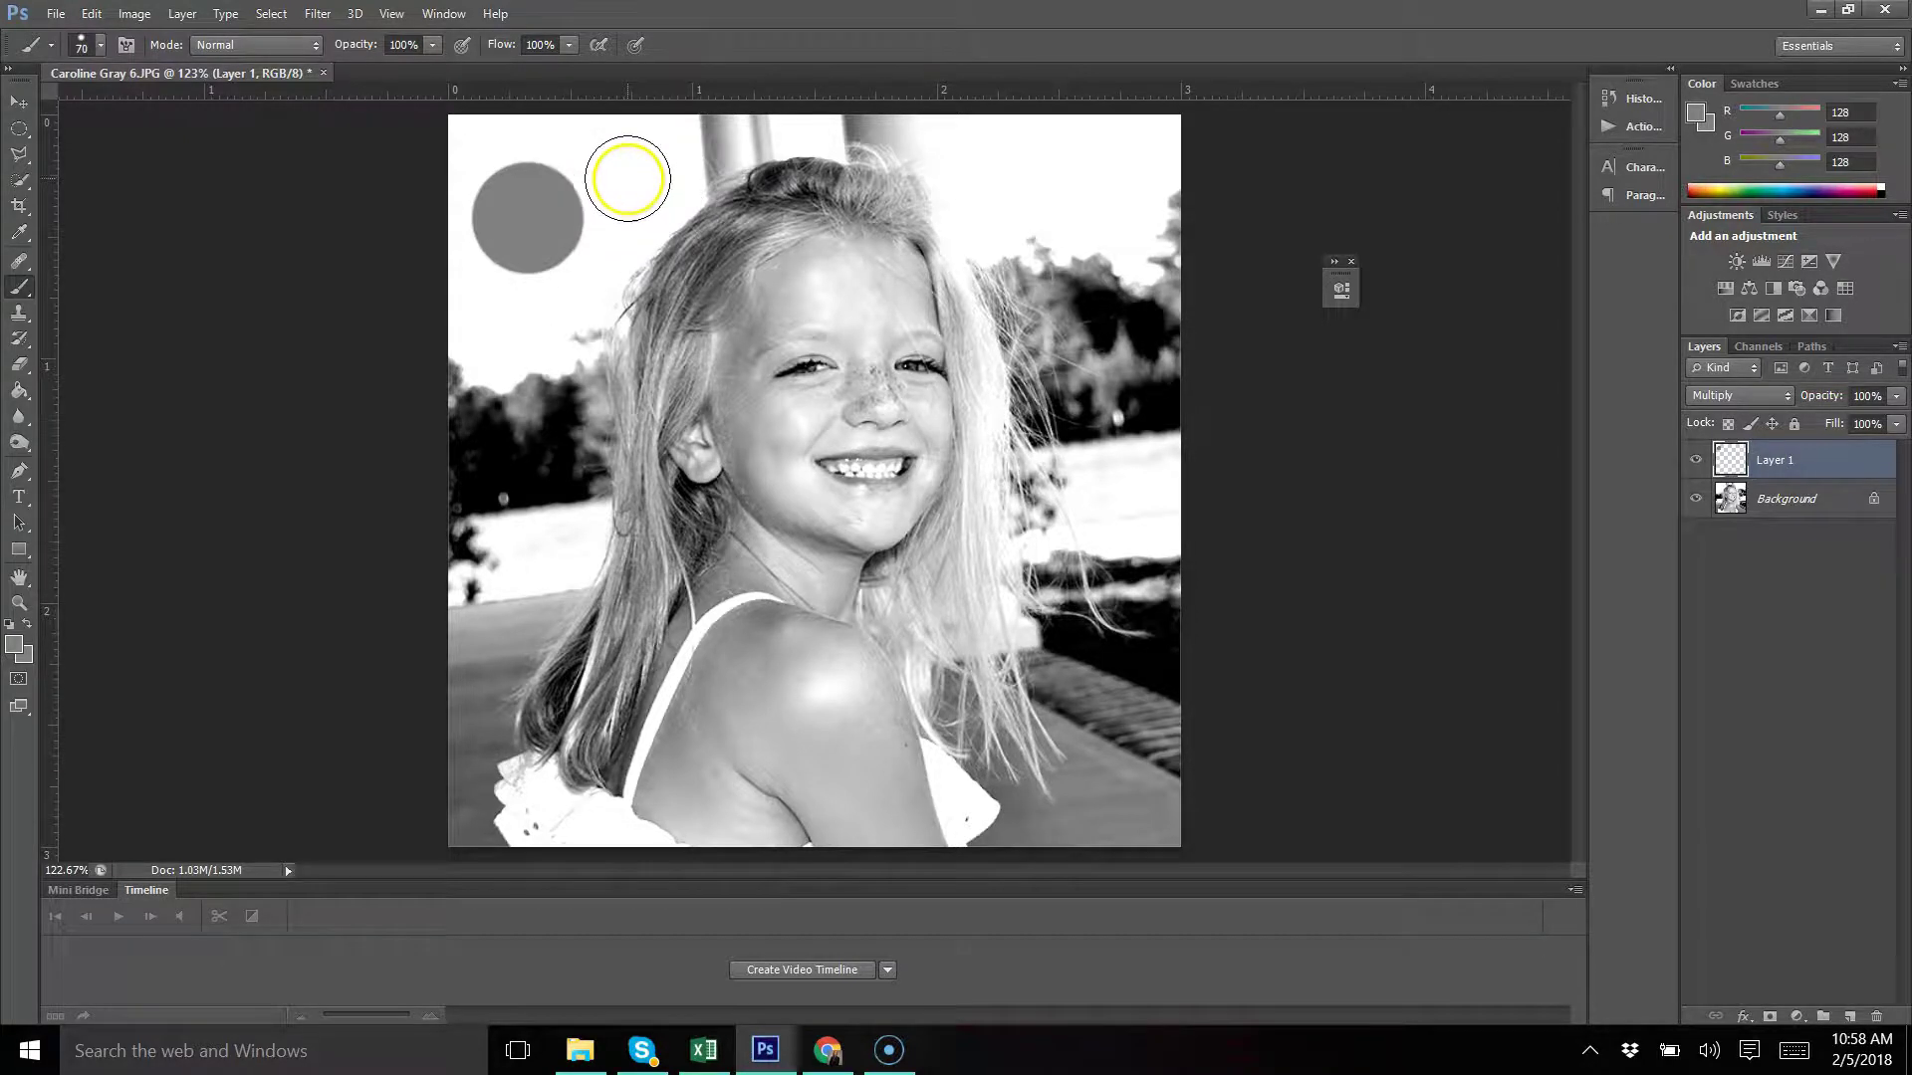
mouse_move(529, 278)
mouse_down()
mouse_move(499, 265)
mouse_move(495, 115)
mouse_move(747, 124)
mouse_move(610, 222)
mouse_move(666, 192)
mouse_move(577, 342)
mouse_move(576, 504)
mouse_move(482, 687)
mouse_move(457, 837)
mouse_move(482, 431)
mouse_move(461, 298)
mouse_move(504, 405)
mouse_move(461, 337)
mouse_move(772, 128)
mouse_move(688, 158)
mouse_move(798, 128)
mouse_move(1182, 140)
mouse_move(1191, 419)
mouse_move(1165, 790)
mouse_move(907, 127)
mouse_move(1127, 759)
mouse_move(1053, 418)
mouse_move(1059, 649)
mouse_move(1008, 842)
mouse_move(1046, 762)
mouse_up()
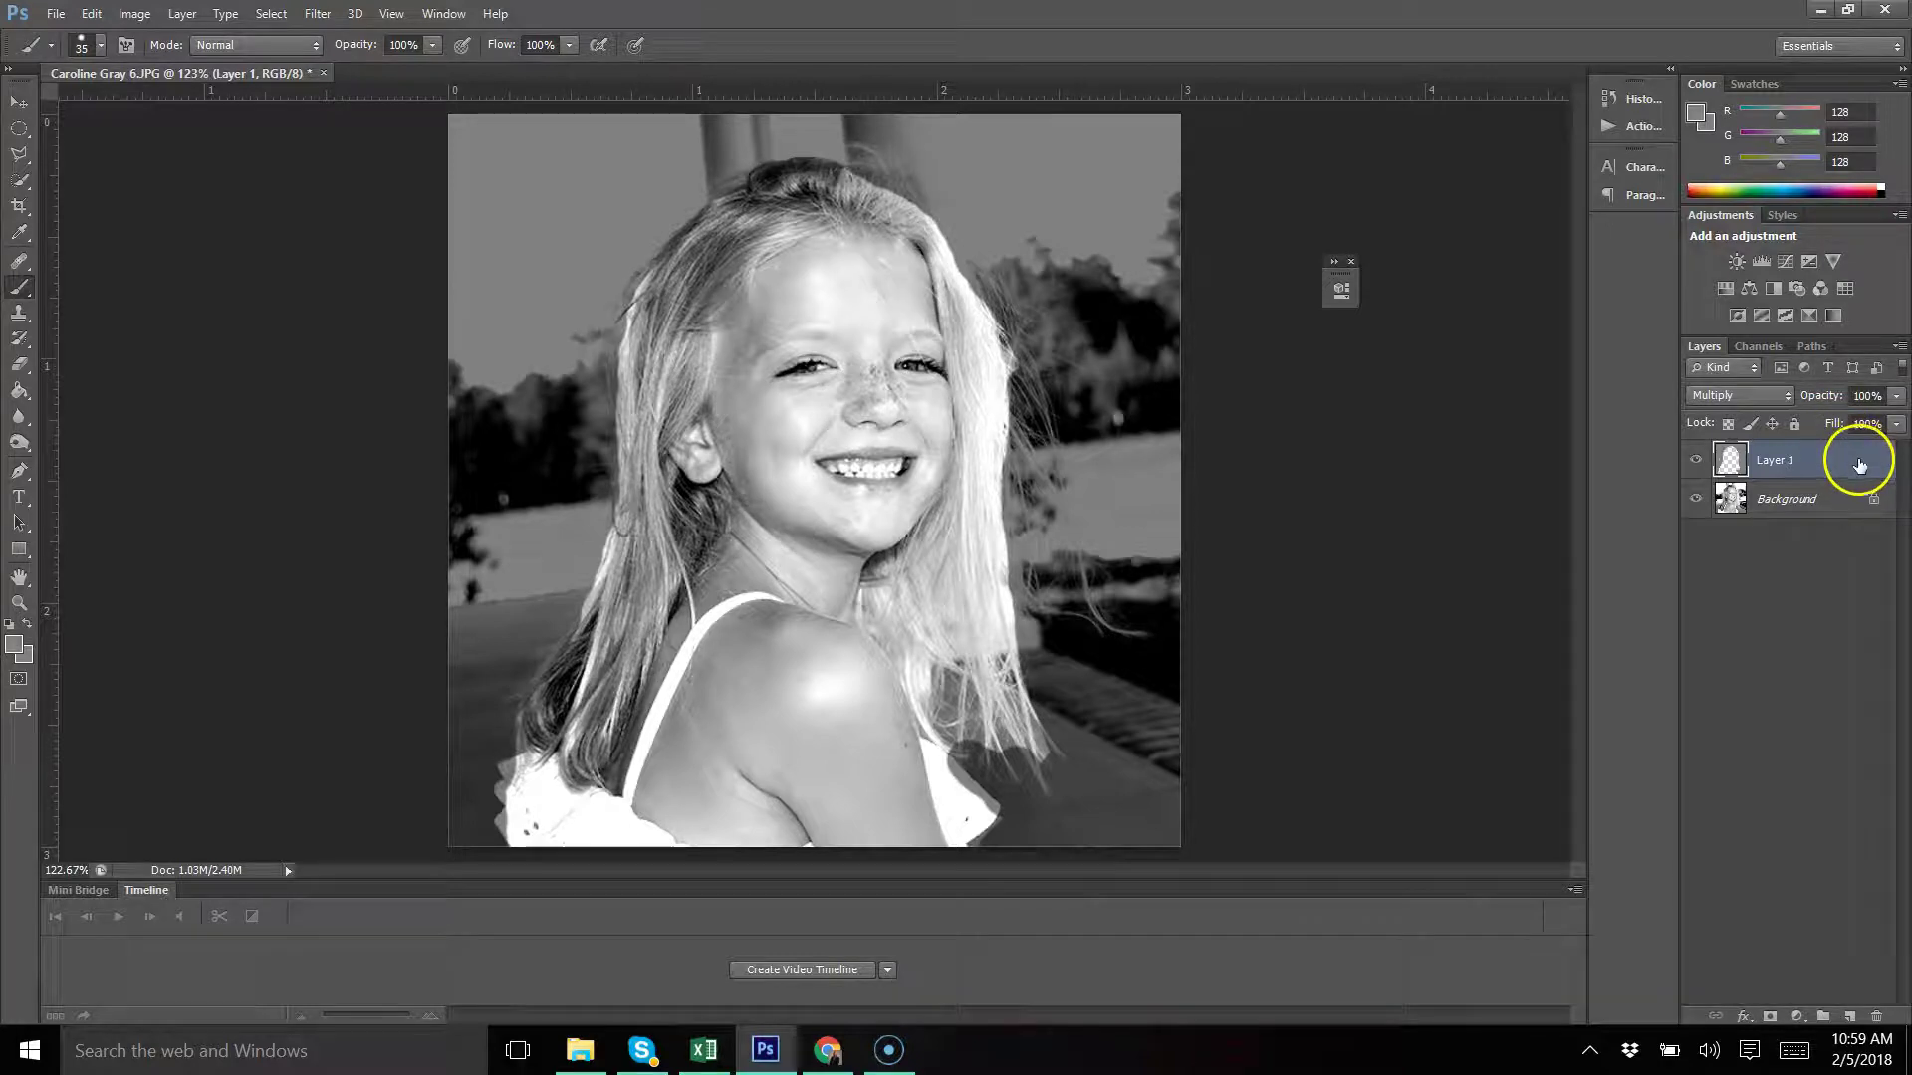
Add Layer 2 in Multiply and paint grey over forehead, chin, neck and eye highlights
click(1850, 1018)
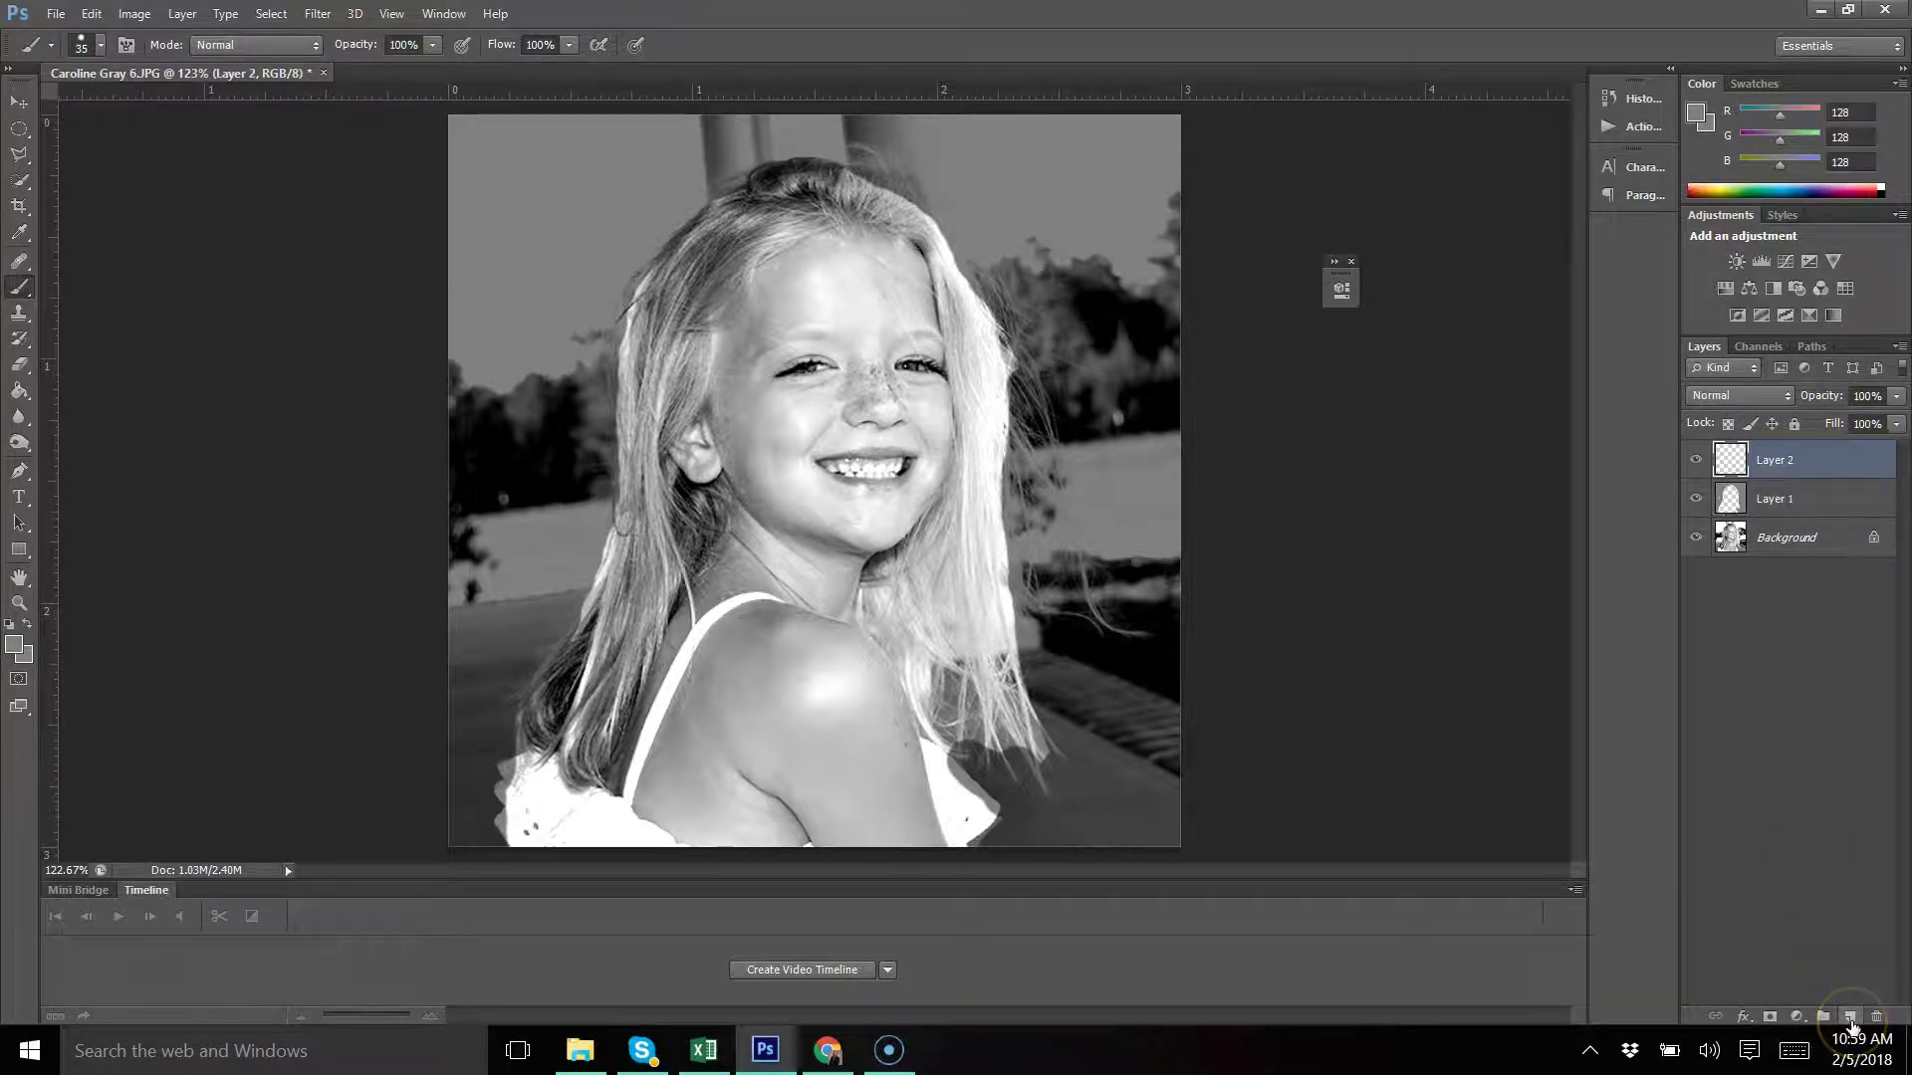
click(1762, 394)
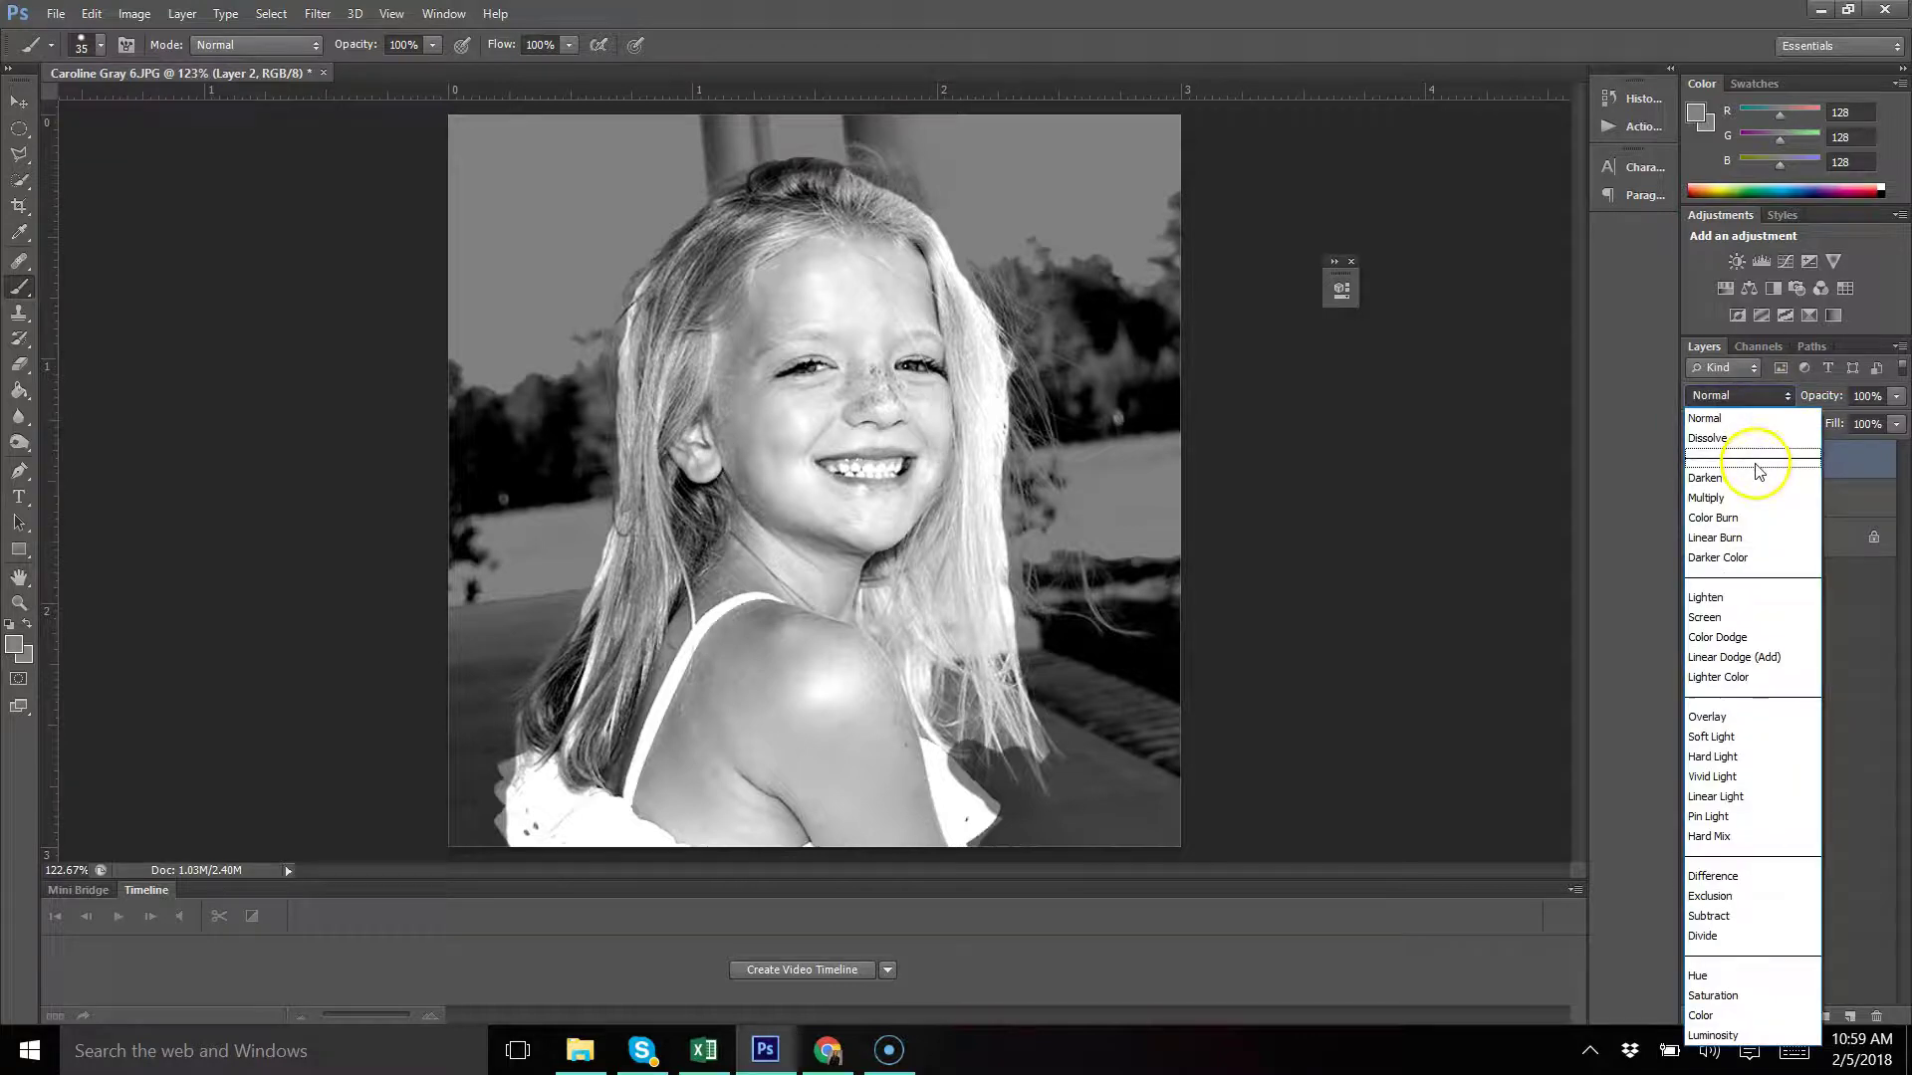
click(1758, 501)
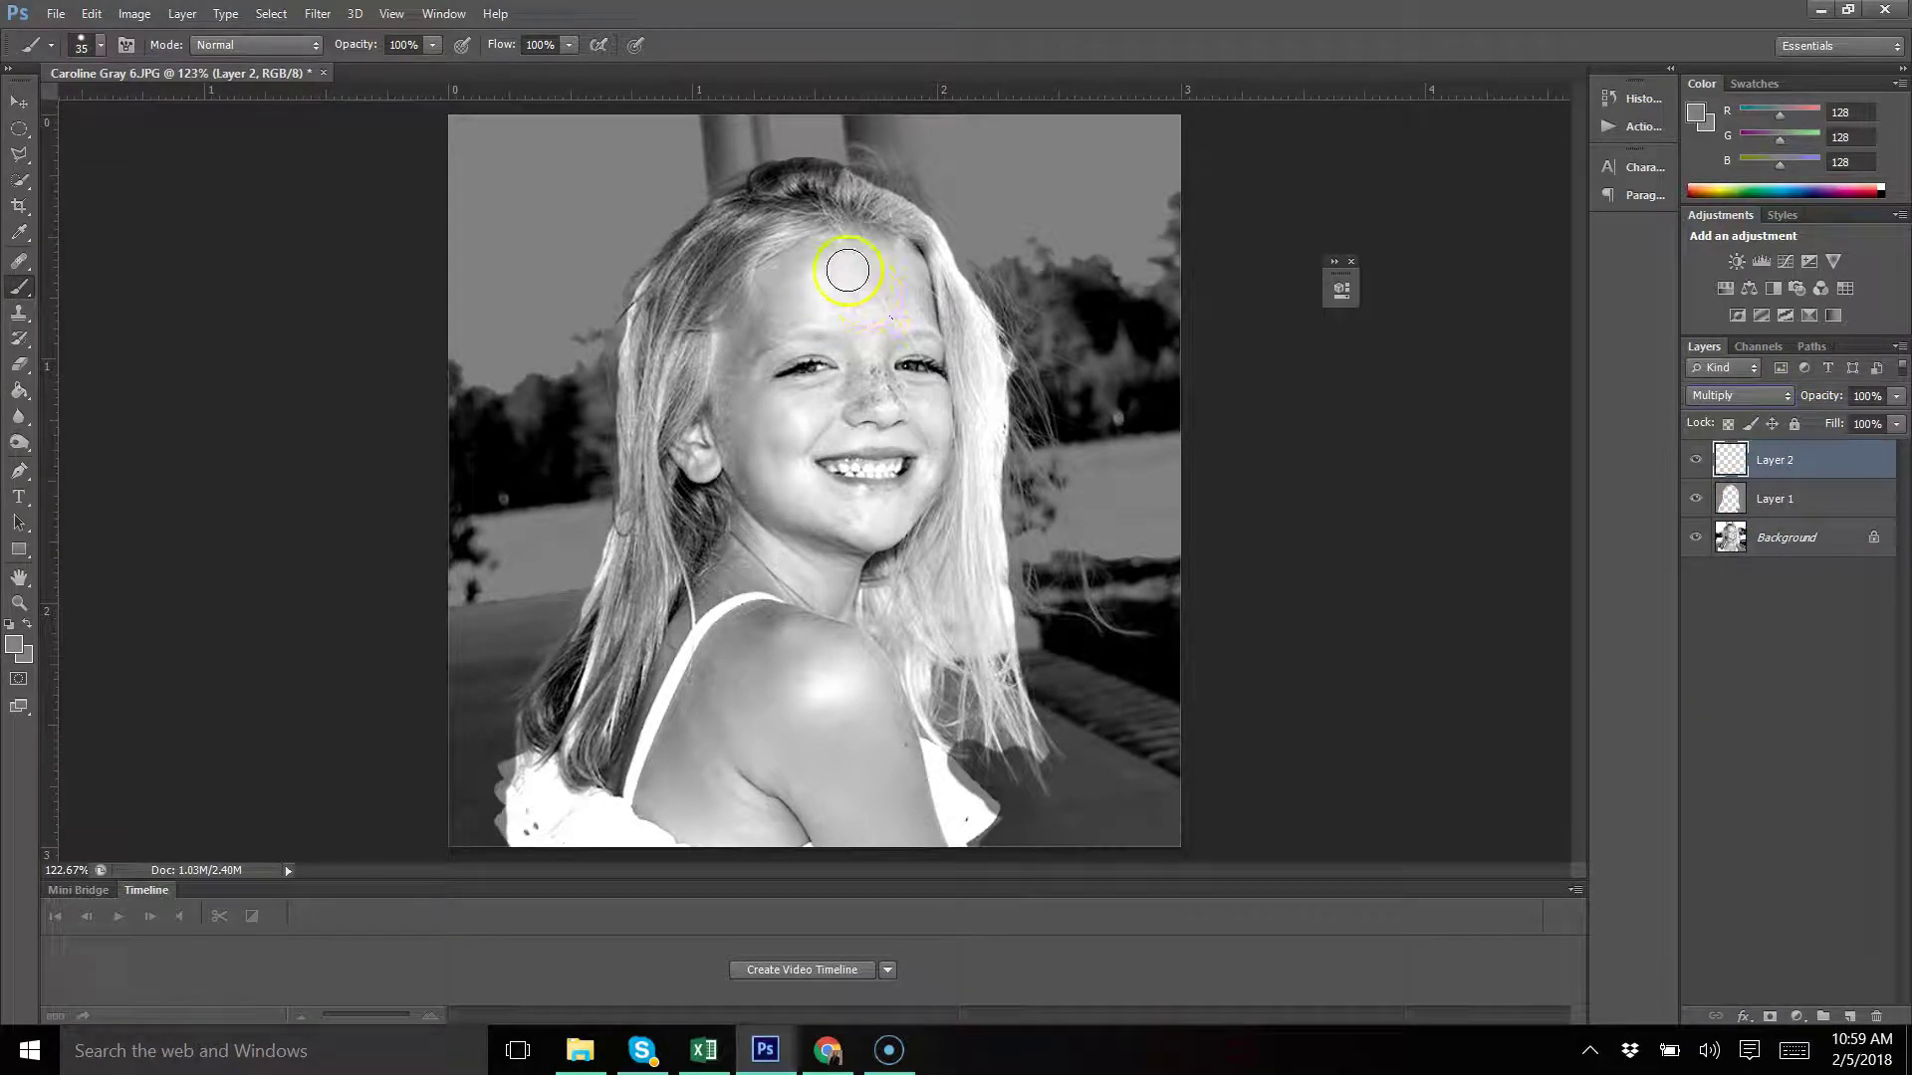
mouse_move(835, 242)
mouse_down()
mouse_move(760, 285)
mouse_move(737, 351)
mouse_move(869, 258)
mouse_move(906, 282)
mouse_move(877, 240)
mouse_move(831, 318)
mouse_move(862, 262)
mouse_move(760, 342)
mouse_move(865, 301)
mouse_move(868, 385)
mouse_move(908, 411)
mouse_move(948, 390)
mouse_move(851, 333)
mouse_move(854, 390)
mouse_move(773, 530)
mouse_move(828, 494)
mouse_move(926, 478)
mouse_move(855, 503)
mouse_move(915, 486)
mouse_move(931, 420)
mouse_move(918, 437)
mouse_move(793, 429)
mouse_move(922, 437)
mouse_move(797, 516)
mouse_move(734, 530)
mouse_move(807, 574)
mouse_move(880, 534)
mouse_move(861, 653)
mouse_move(764, 626)
mouse_move(923, 857)
mouse_move(726, 674)
mouse_move(718, 772)
mouse_move(774, 818)
mouse_move(762, 651)
mouse_move(698, 698)
mouse_move(813, 582)
mouse_move(739, 547)
mouse_move(647, 664)
mouse_move(716, 590)
mouse_move(831, 628)
mouse_move(682, 620)
mouse_move(626, 758)
mouse_up()
key(bracketright)
key(bracketleft)
key(bracketleft)
key(bracketleft)
key(bracketleft)
key(bracketleft)
scroll(844, 371, up, 5)
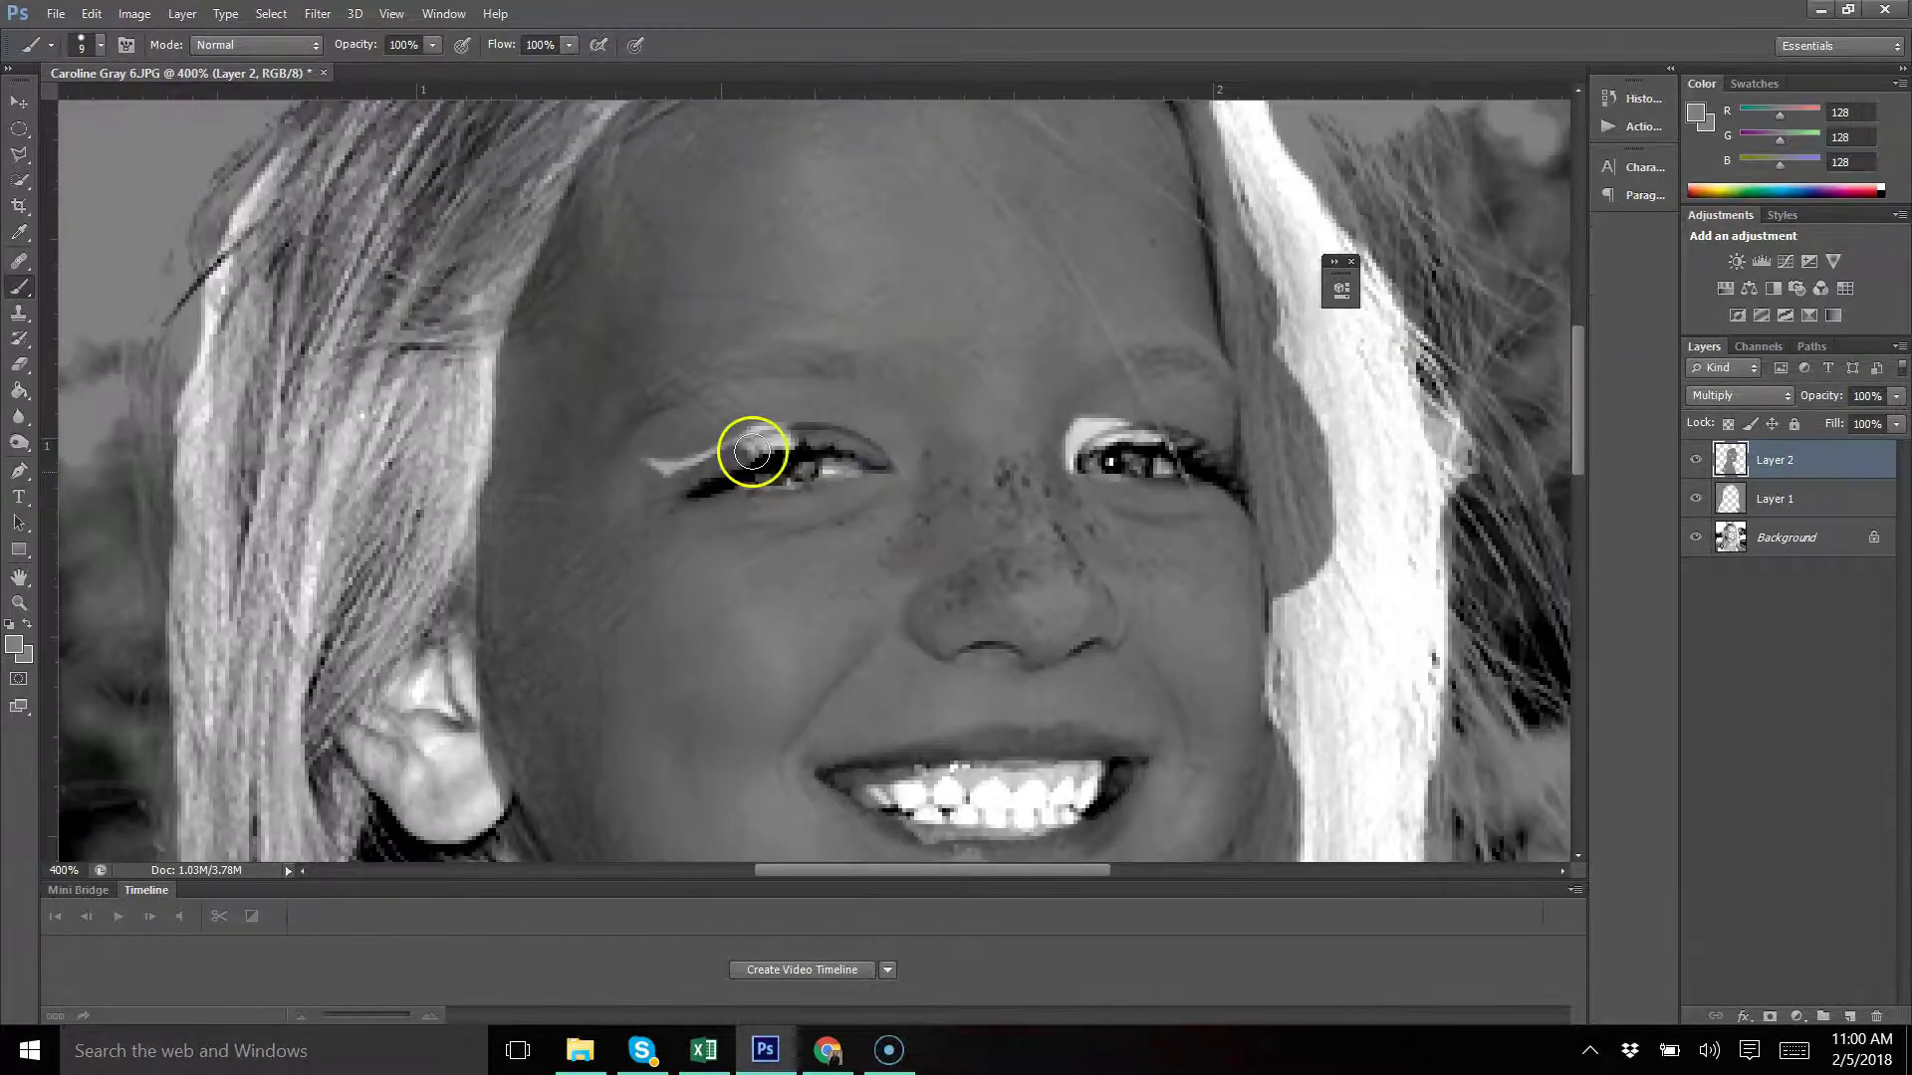
drag(752, 451, 662, 461)
drag(1165, 431, 1059, 435)
scroll(1566, 435, down, 3)
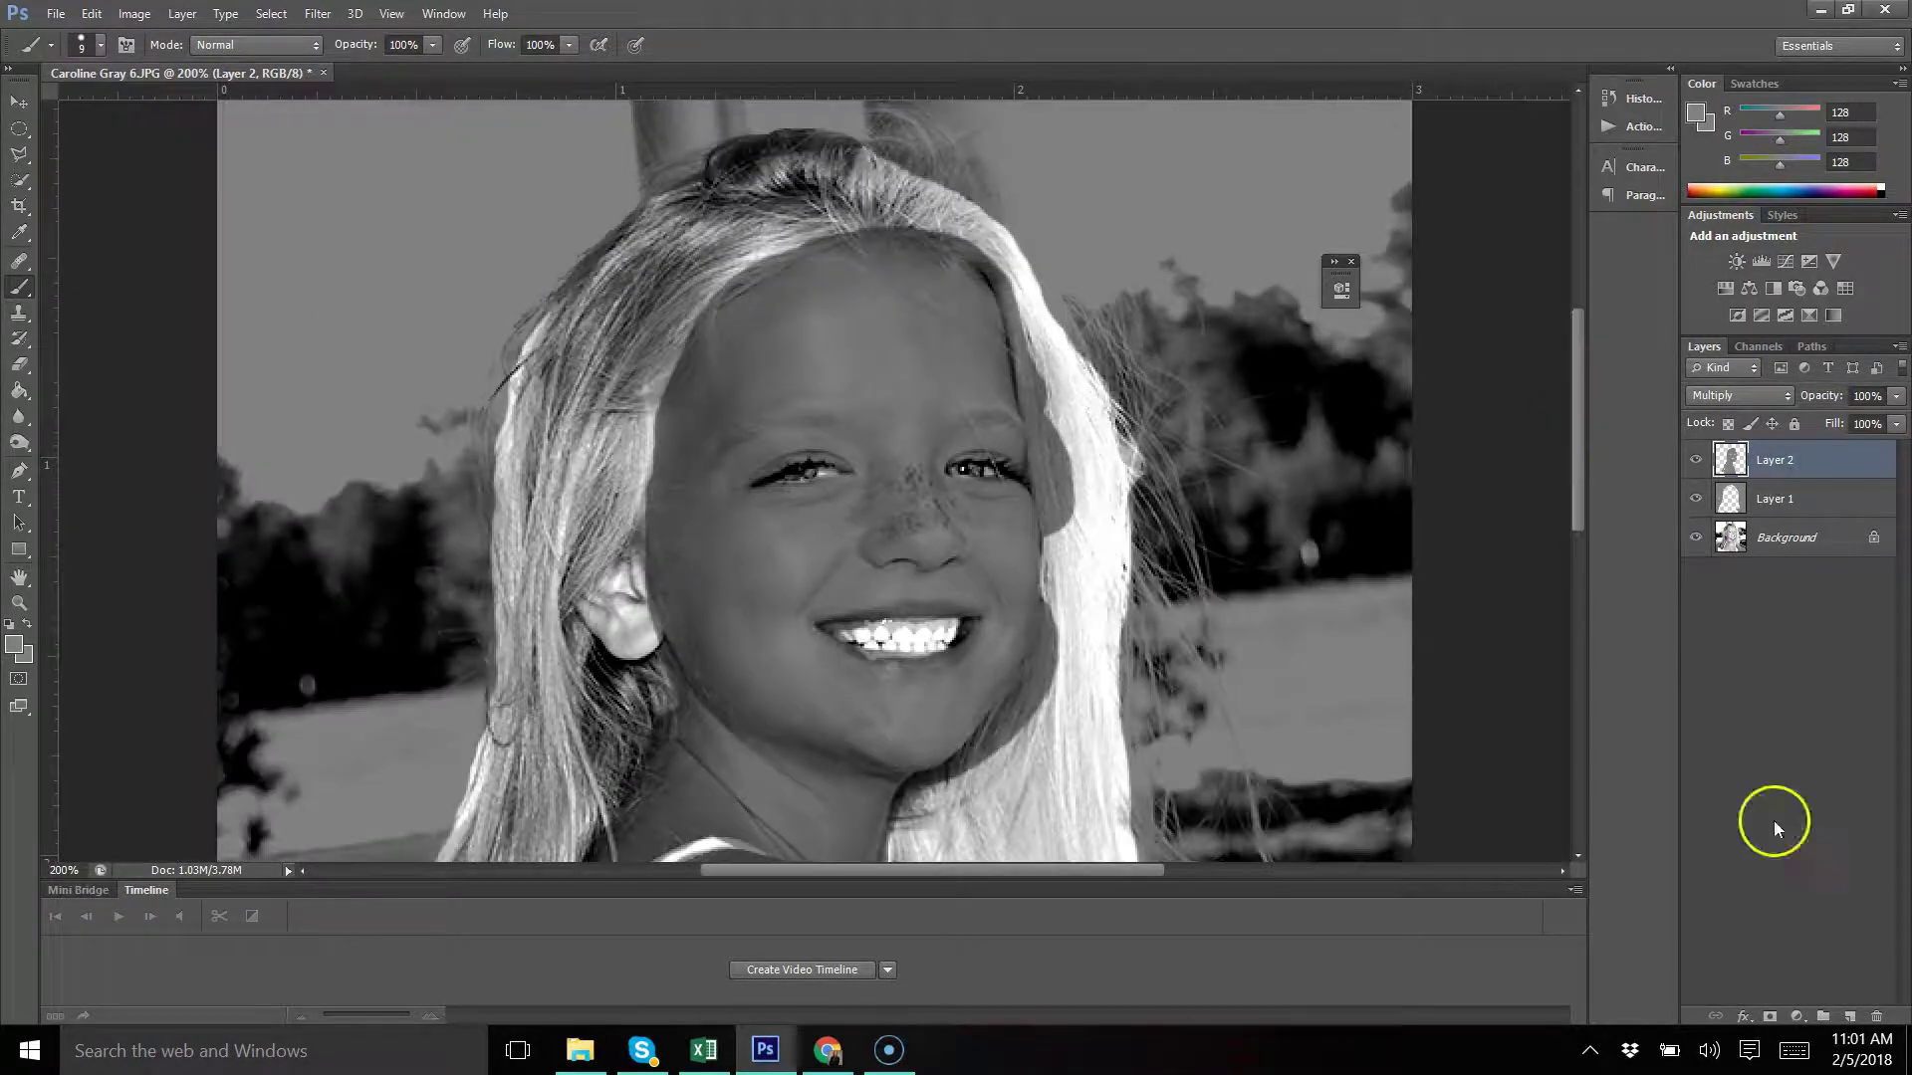
Add Layer 3 in Multiply and darken both eyelids on it
click(1849, 1017)
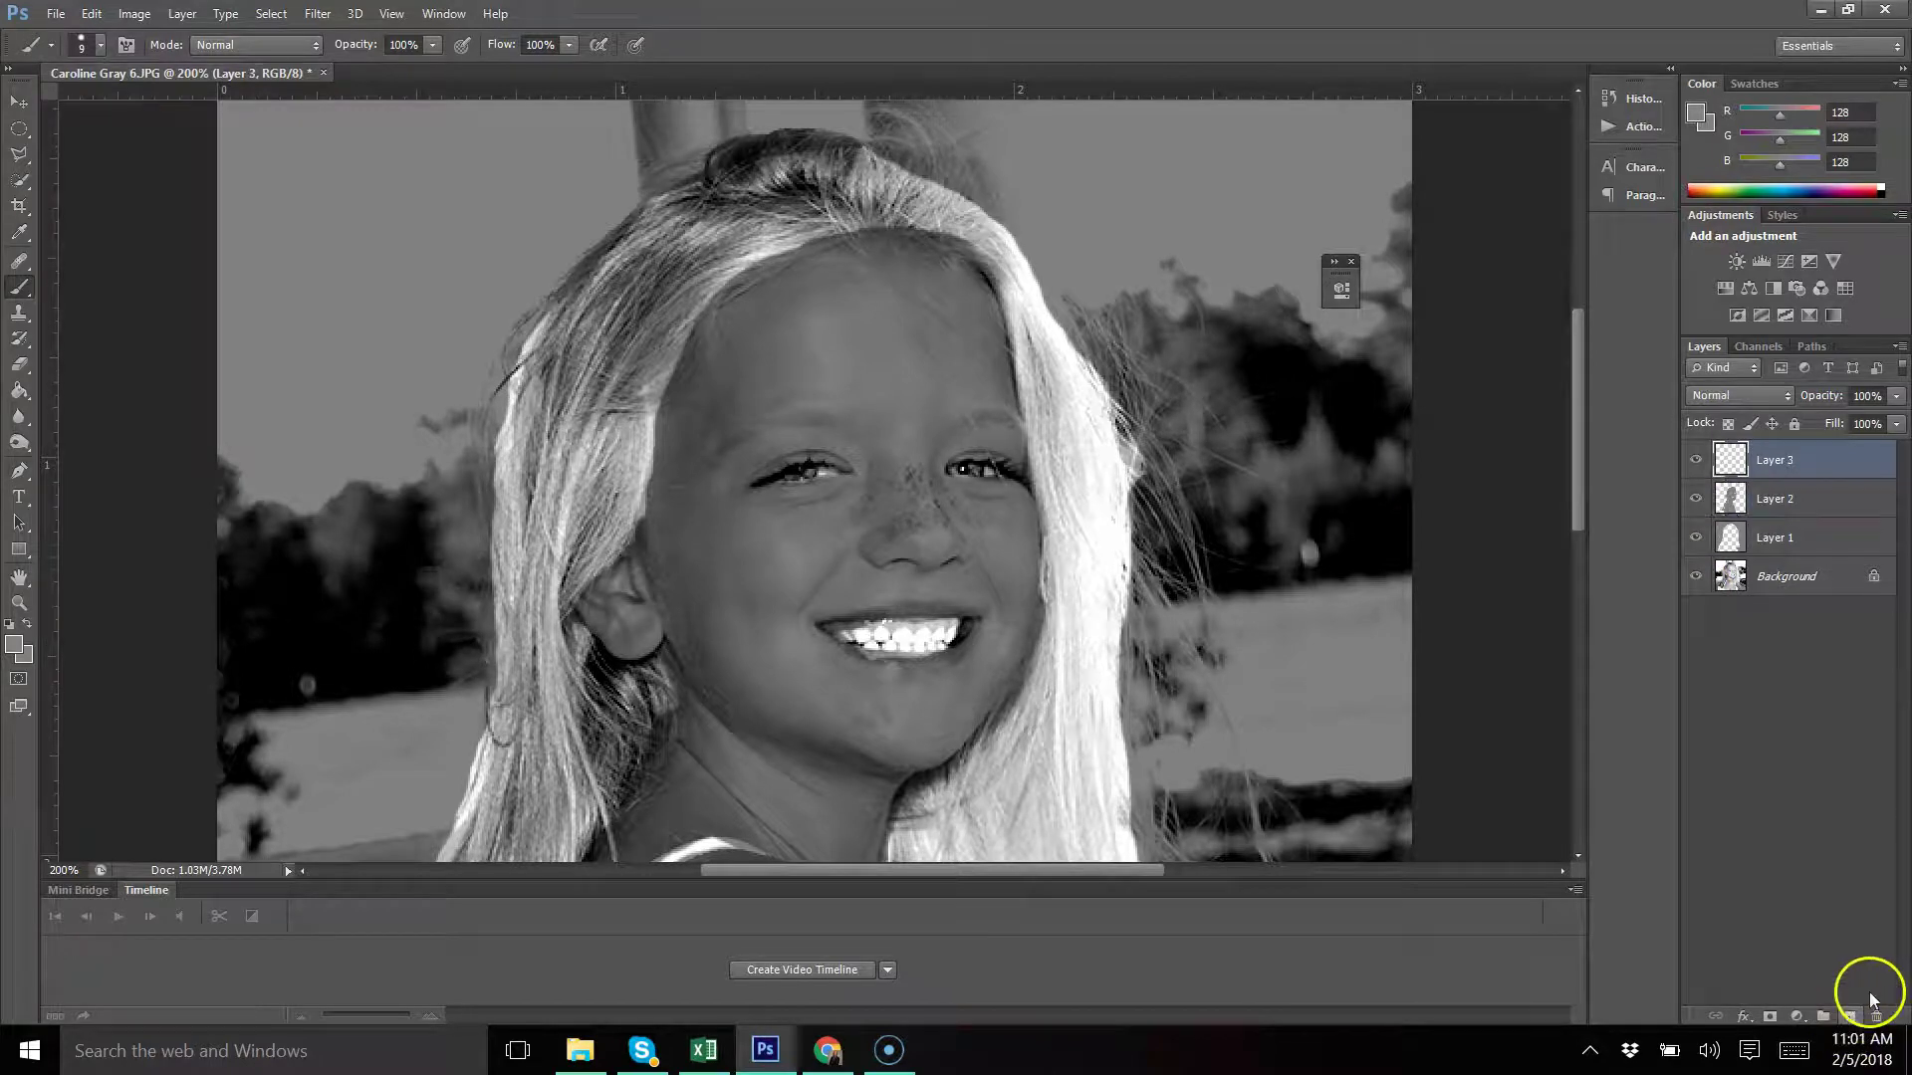
click(1757, 400)
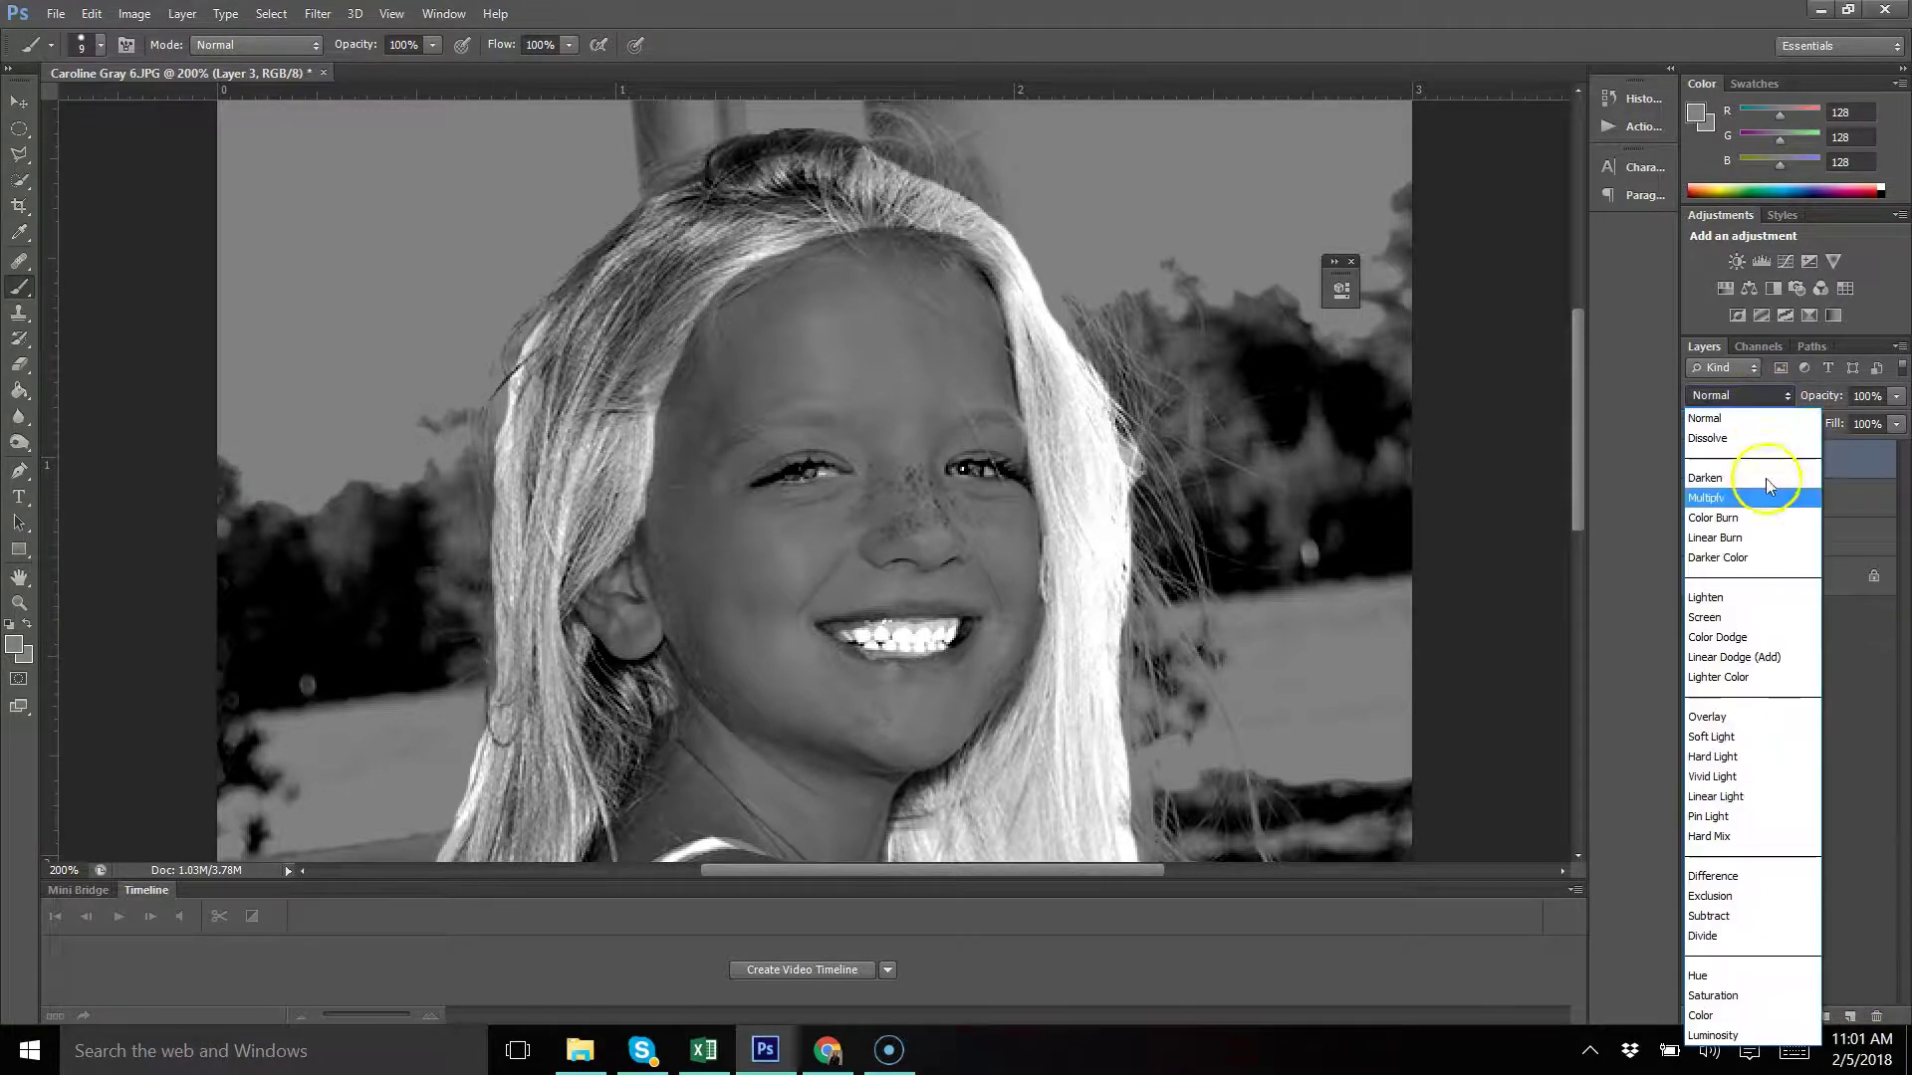
click(1707, 497)
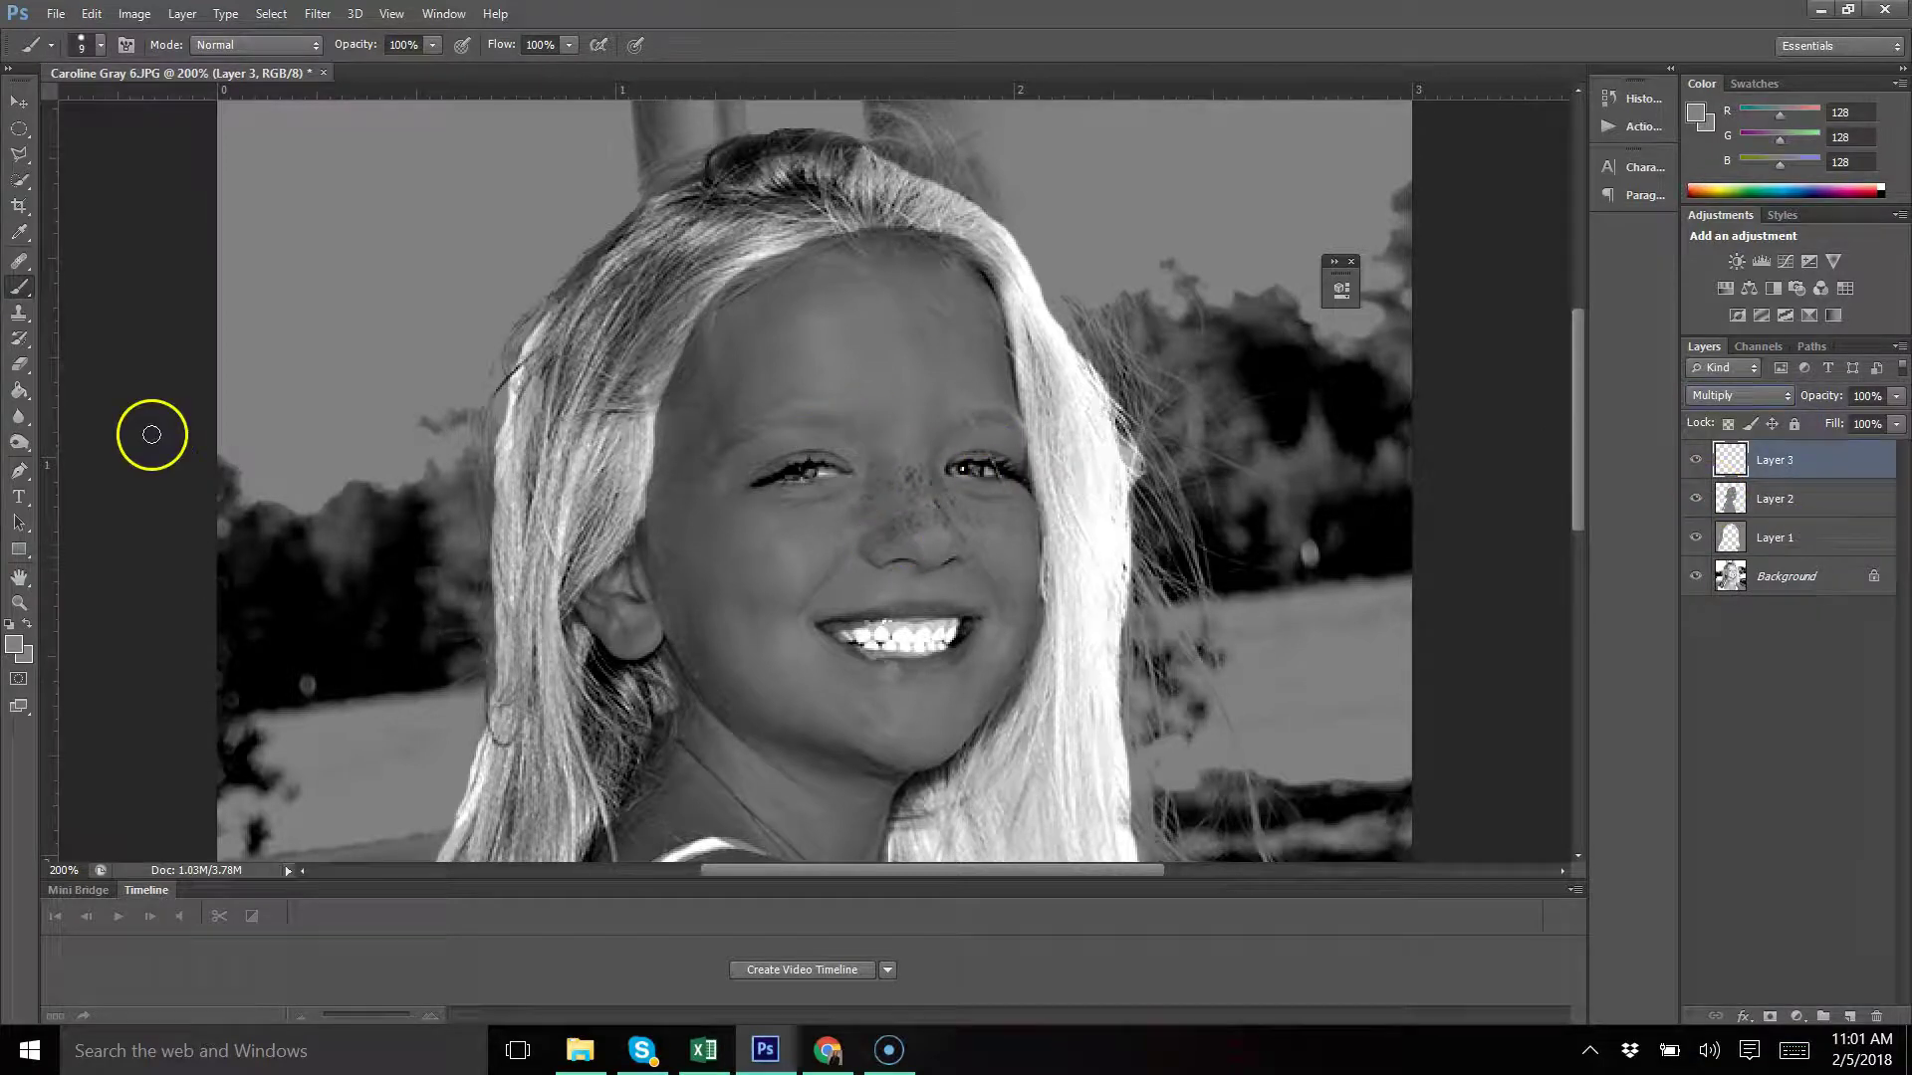
mouse_move(875, 444)
mouse_down()
mouse_move(848, 473)
mouse_move(823, 455)
mouse_move(744, 477)
mouse_move(853, 455)
mouse_move(790, 433)
mouse_move(729, 489)
mouse_up()
mouse_move(946, 453)
mouse_down()
mouse_move(1021, 458)
mouse_move(968, 435)
mouse_move(992, 440)
mouse_move(1035, 468)
mouse_up()
Add Layer 4 in Multiply, darken the lower lip, then add an empty Layer 5
click(1849, 1017)
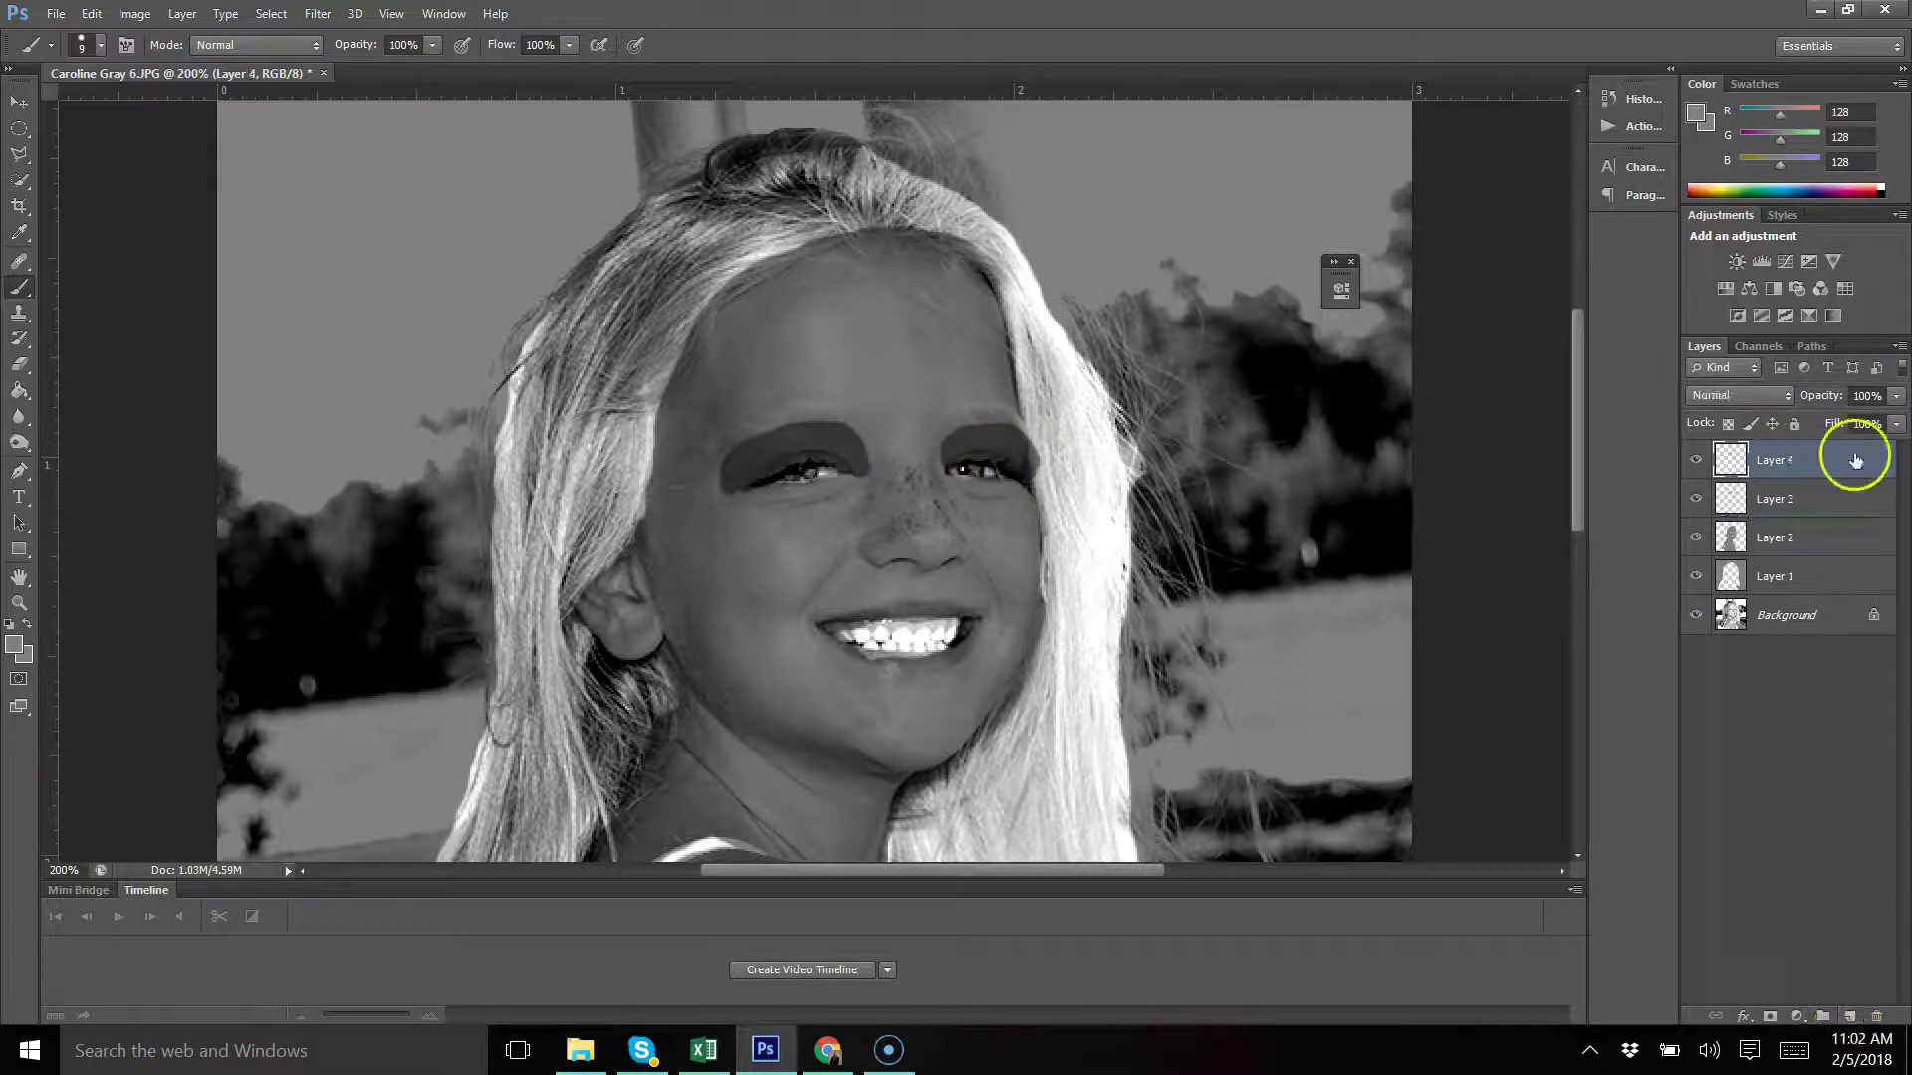
click(1682, 398)
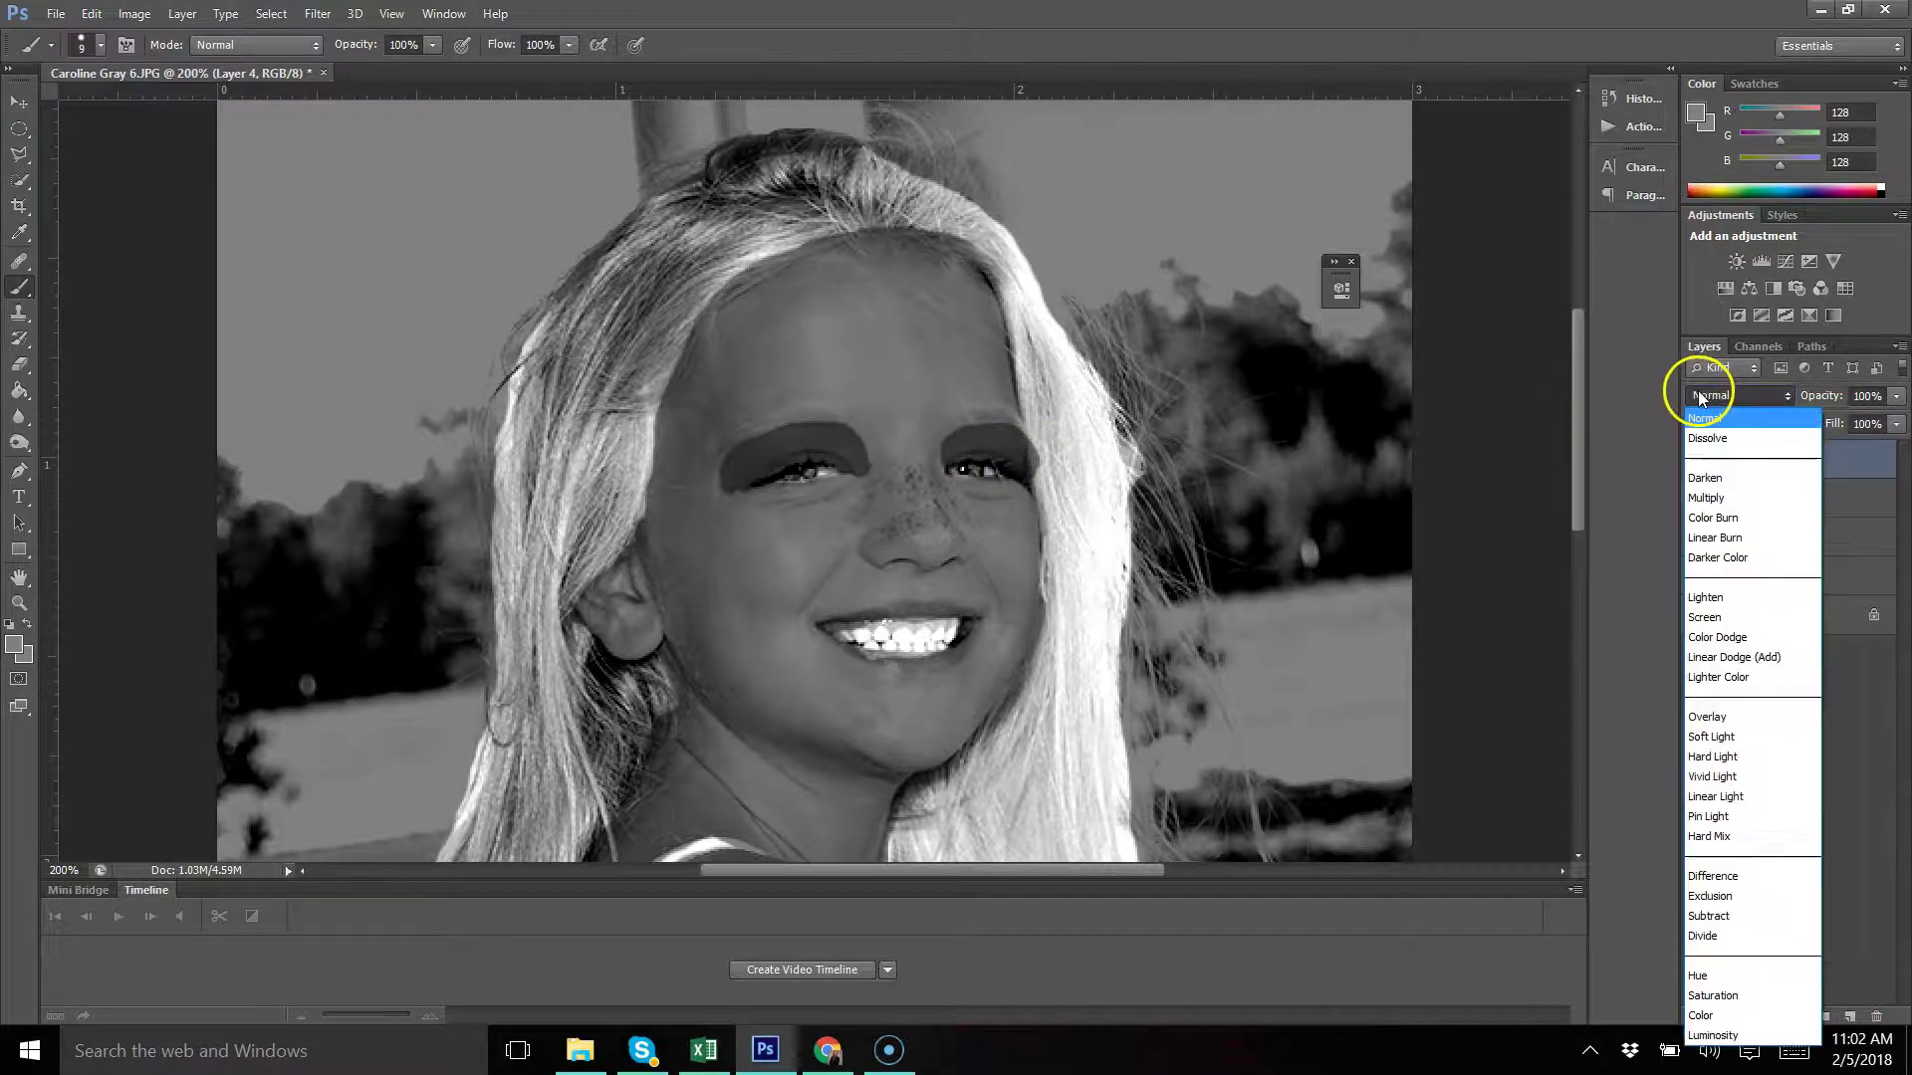
click(1704, 510)
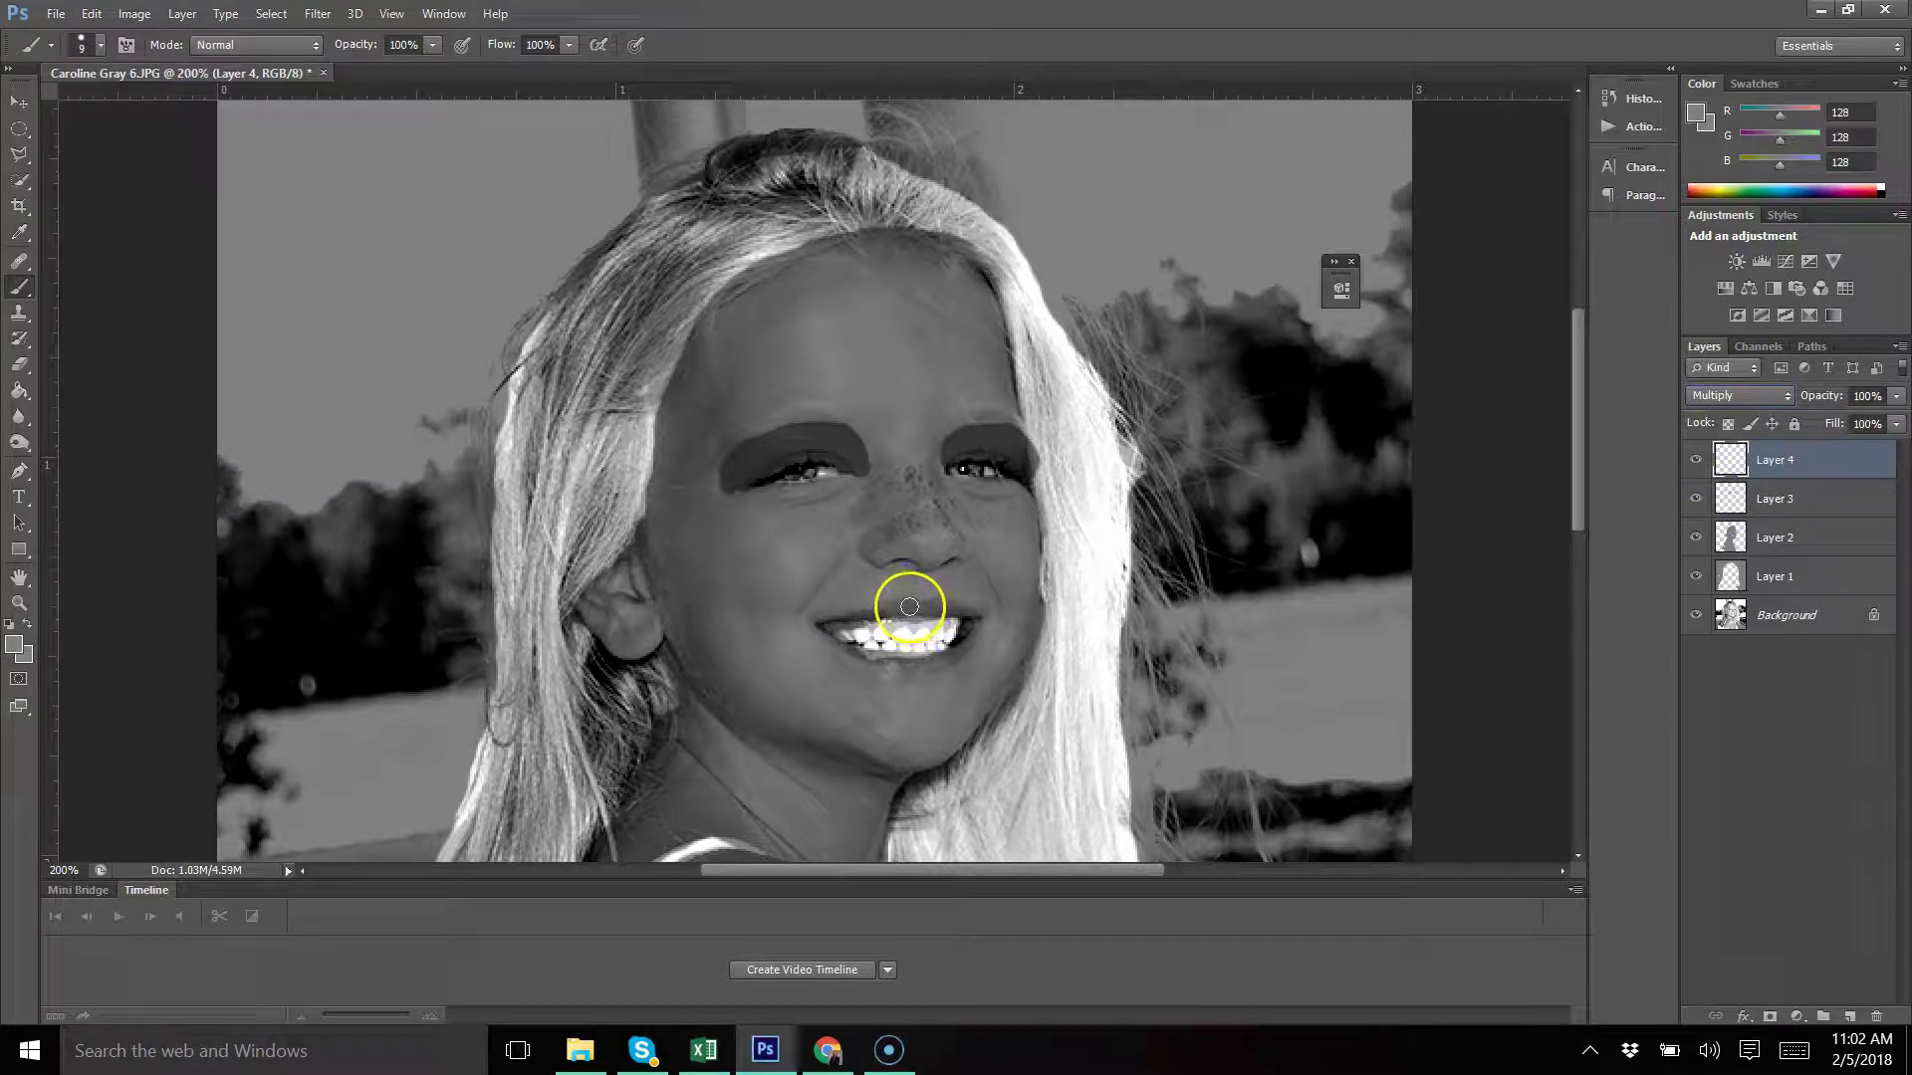
key(ctrl+plus)
key(ctrl+plus)
key(ctrl+plus)
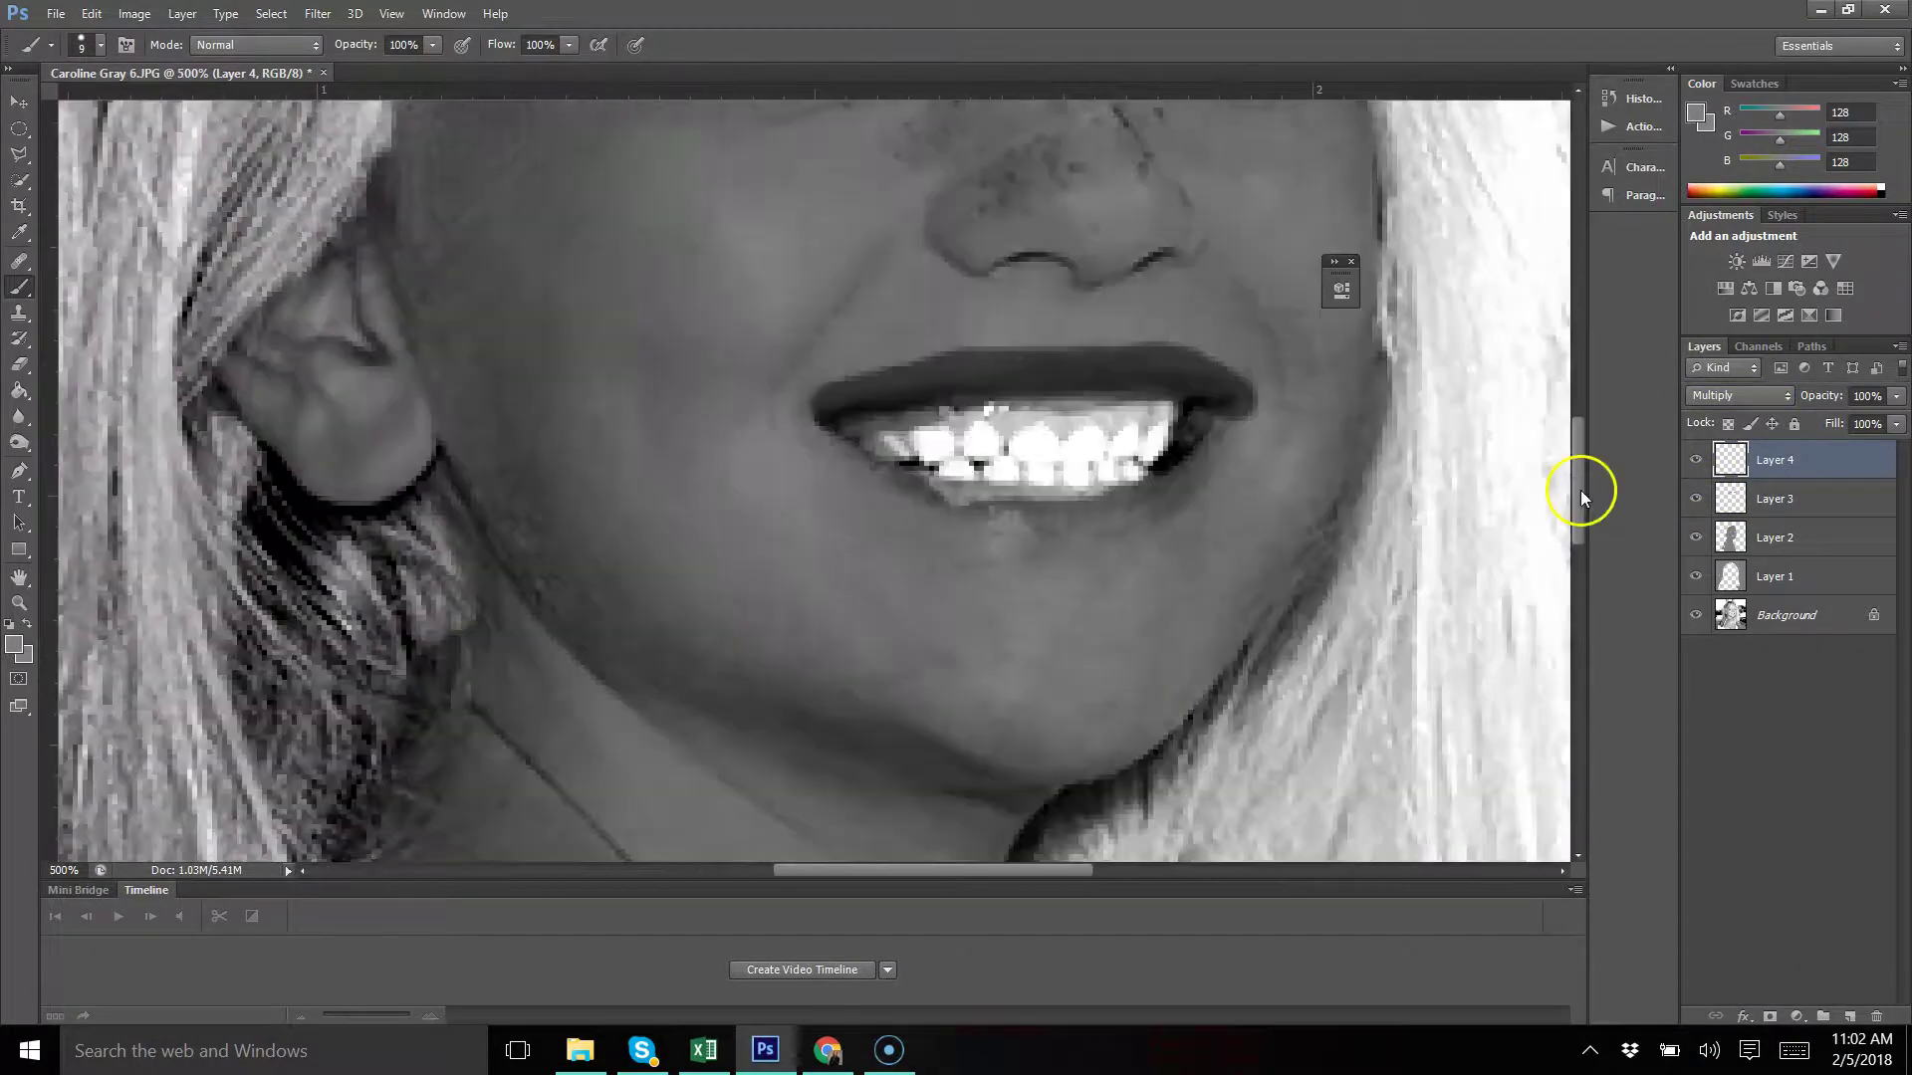
key(bracketleft)
key(bracketleft)
key(bracketleft)
mouse_move(874, 532)
mouse_down()
mouse_move(976, 571)
mouse_move(1114, 581)
mouse_move(1224, 494)
mouse_move(1001, 588)
mouse_move(1197, 511)
mouse_move(1101, 575)
mouse_up()
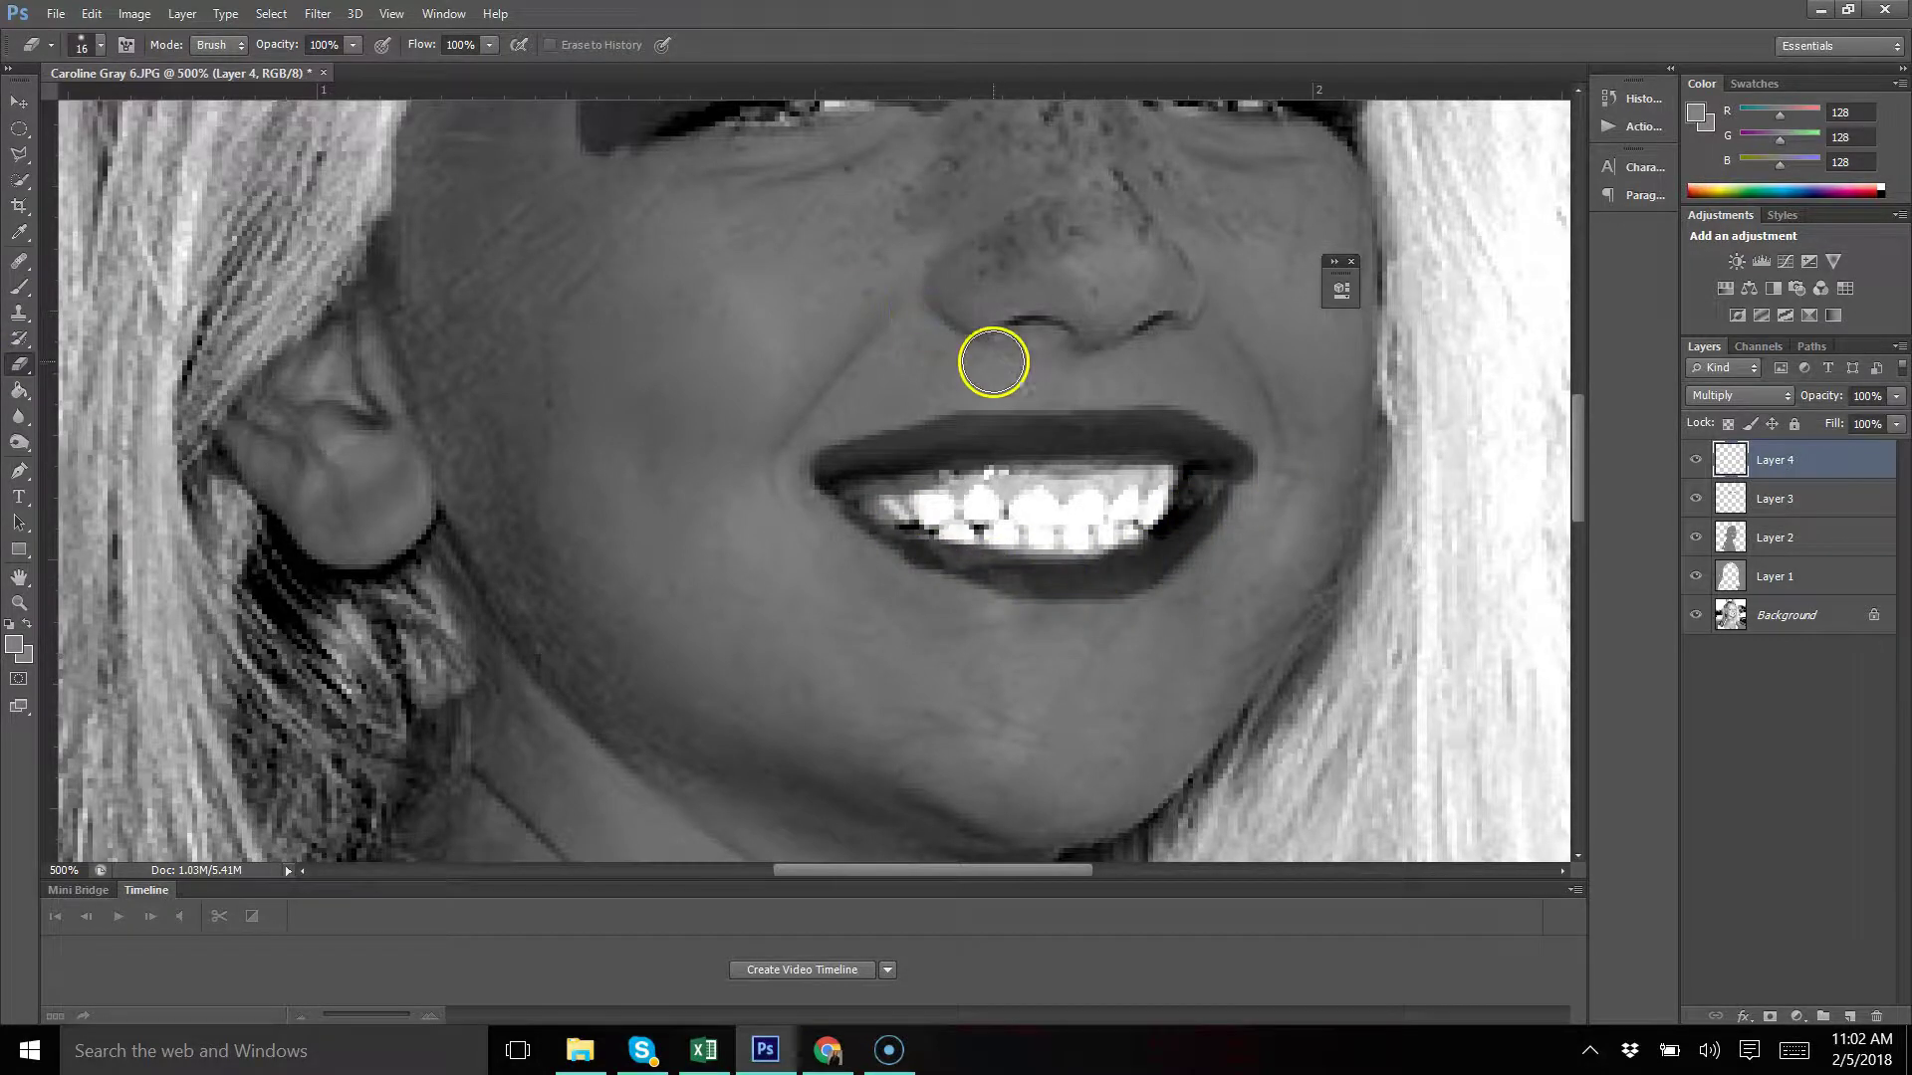
key(e)
key(ctrl+minus)
key(ctrl+minus)
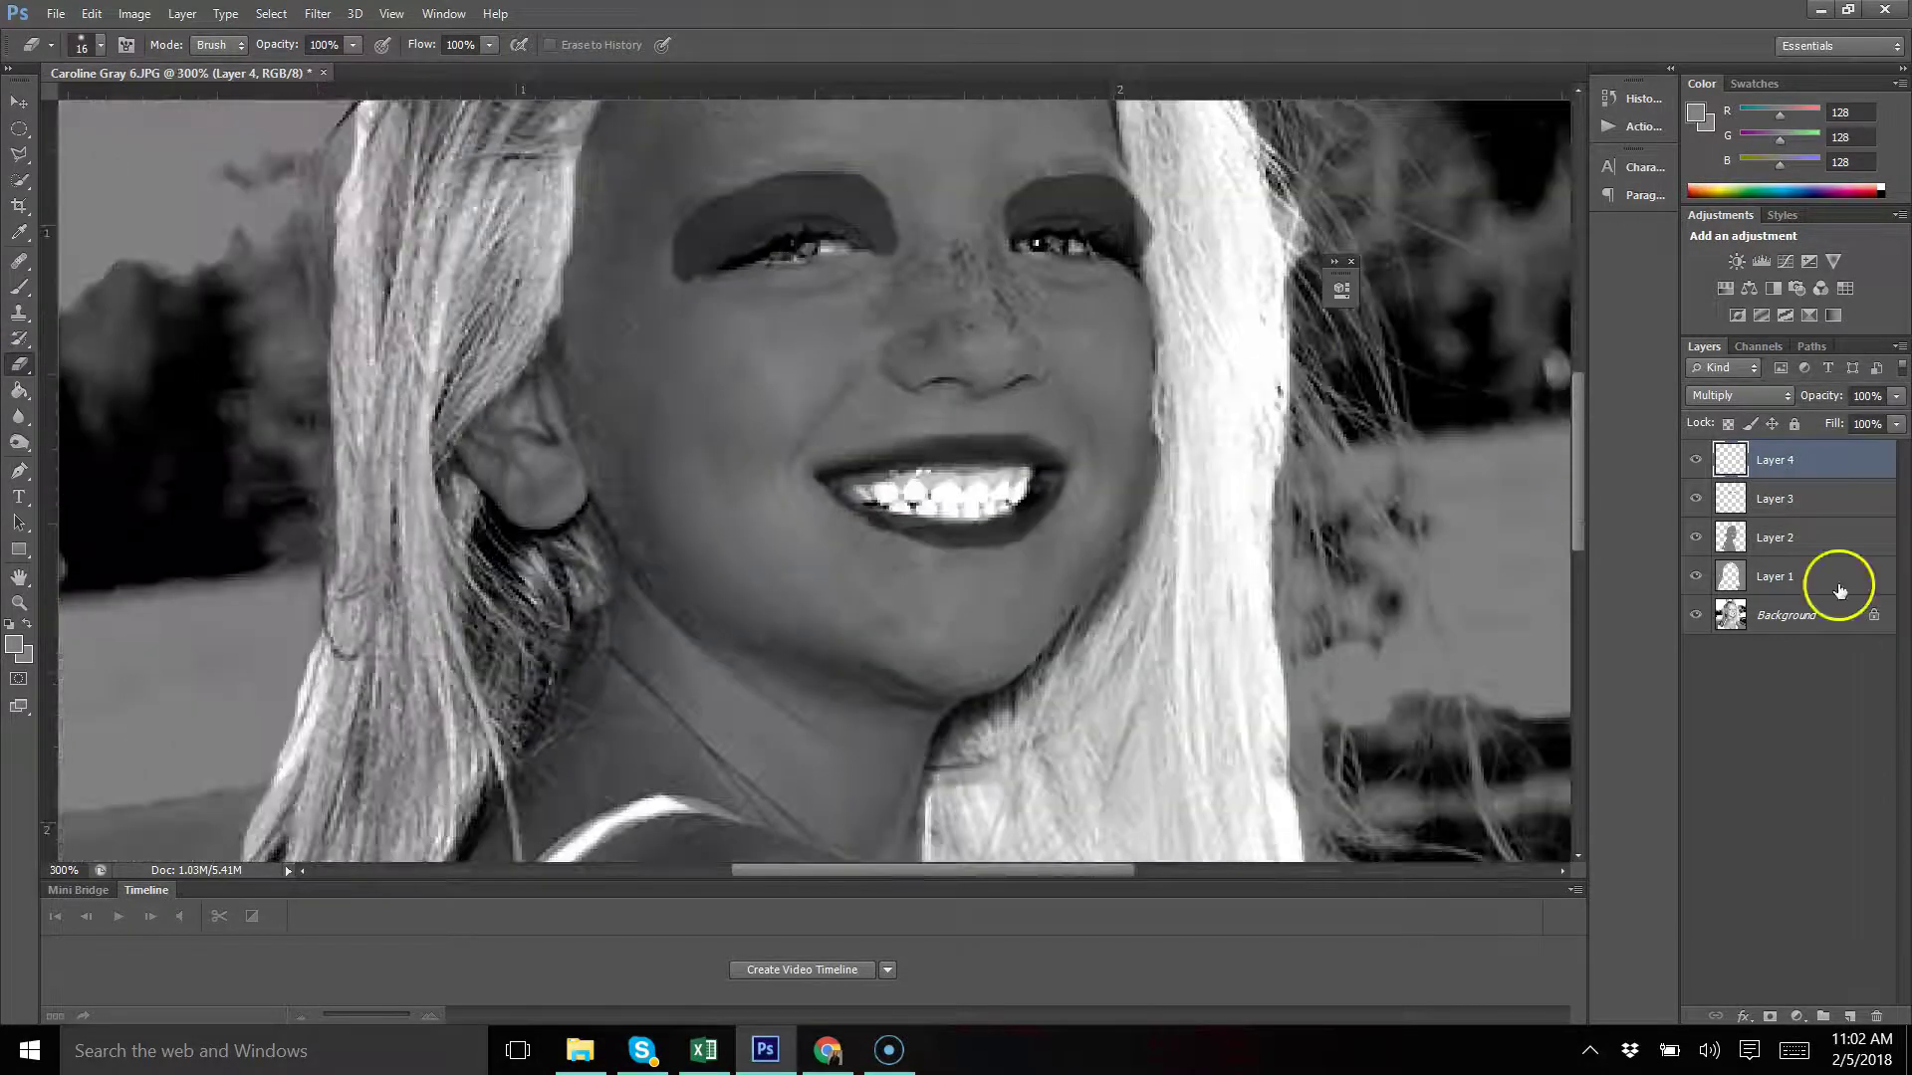
click(1851, 1018)
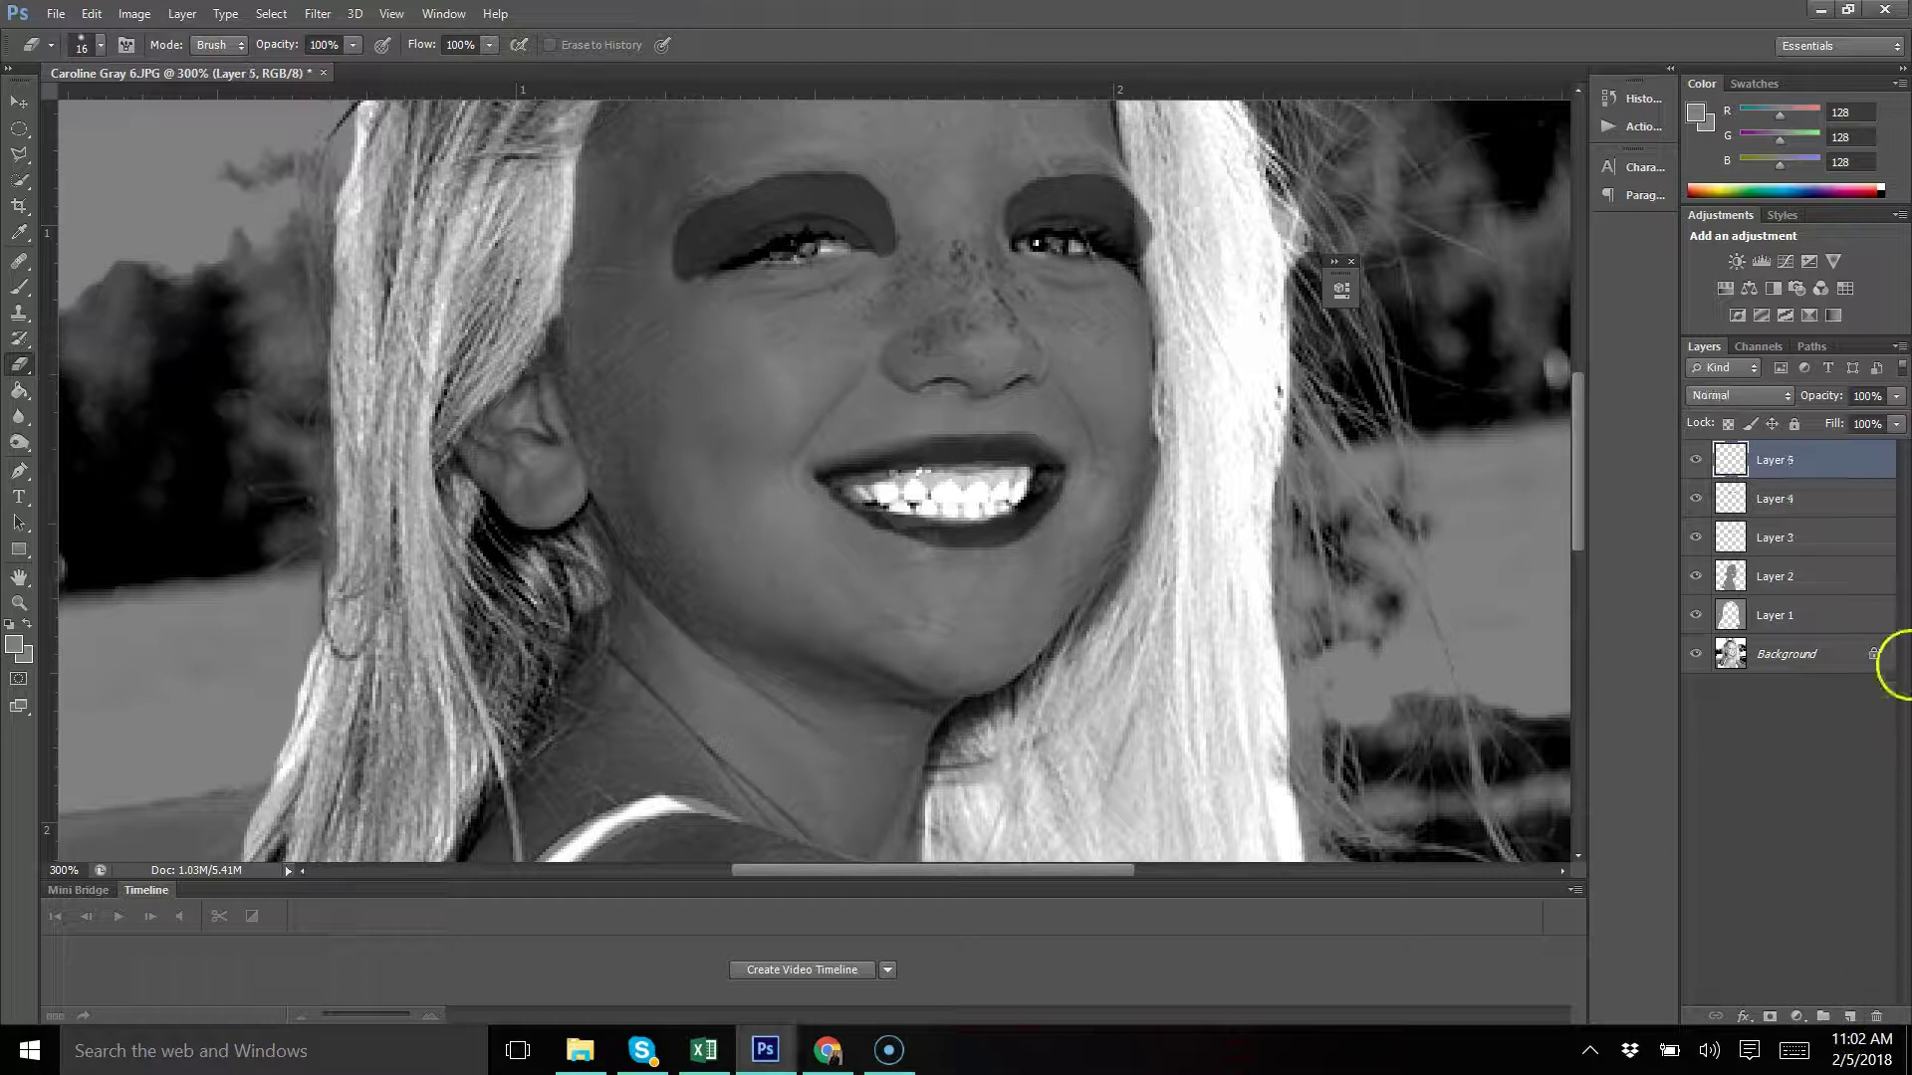
Set Layer 5 to Multiply and brush over the eyelashes to darken them
click(1778, 398)
click(1761, 501)
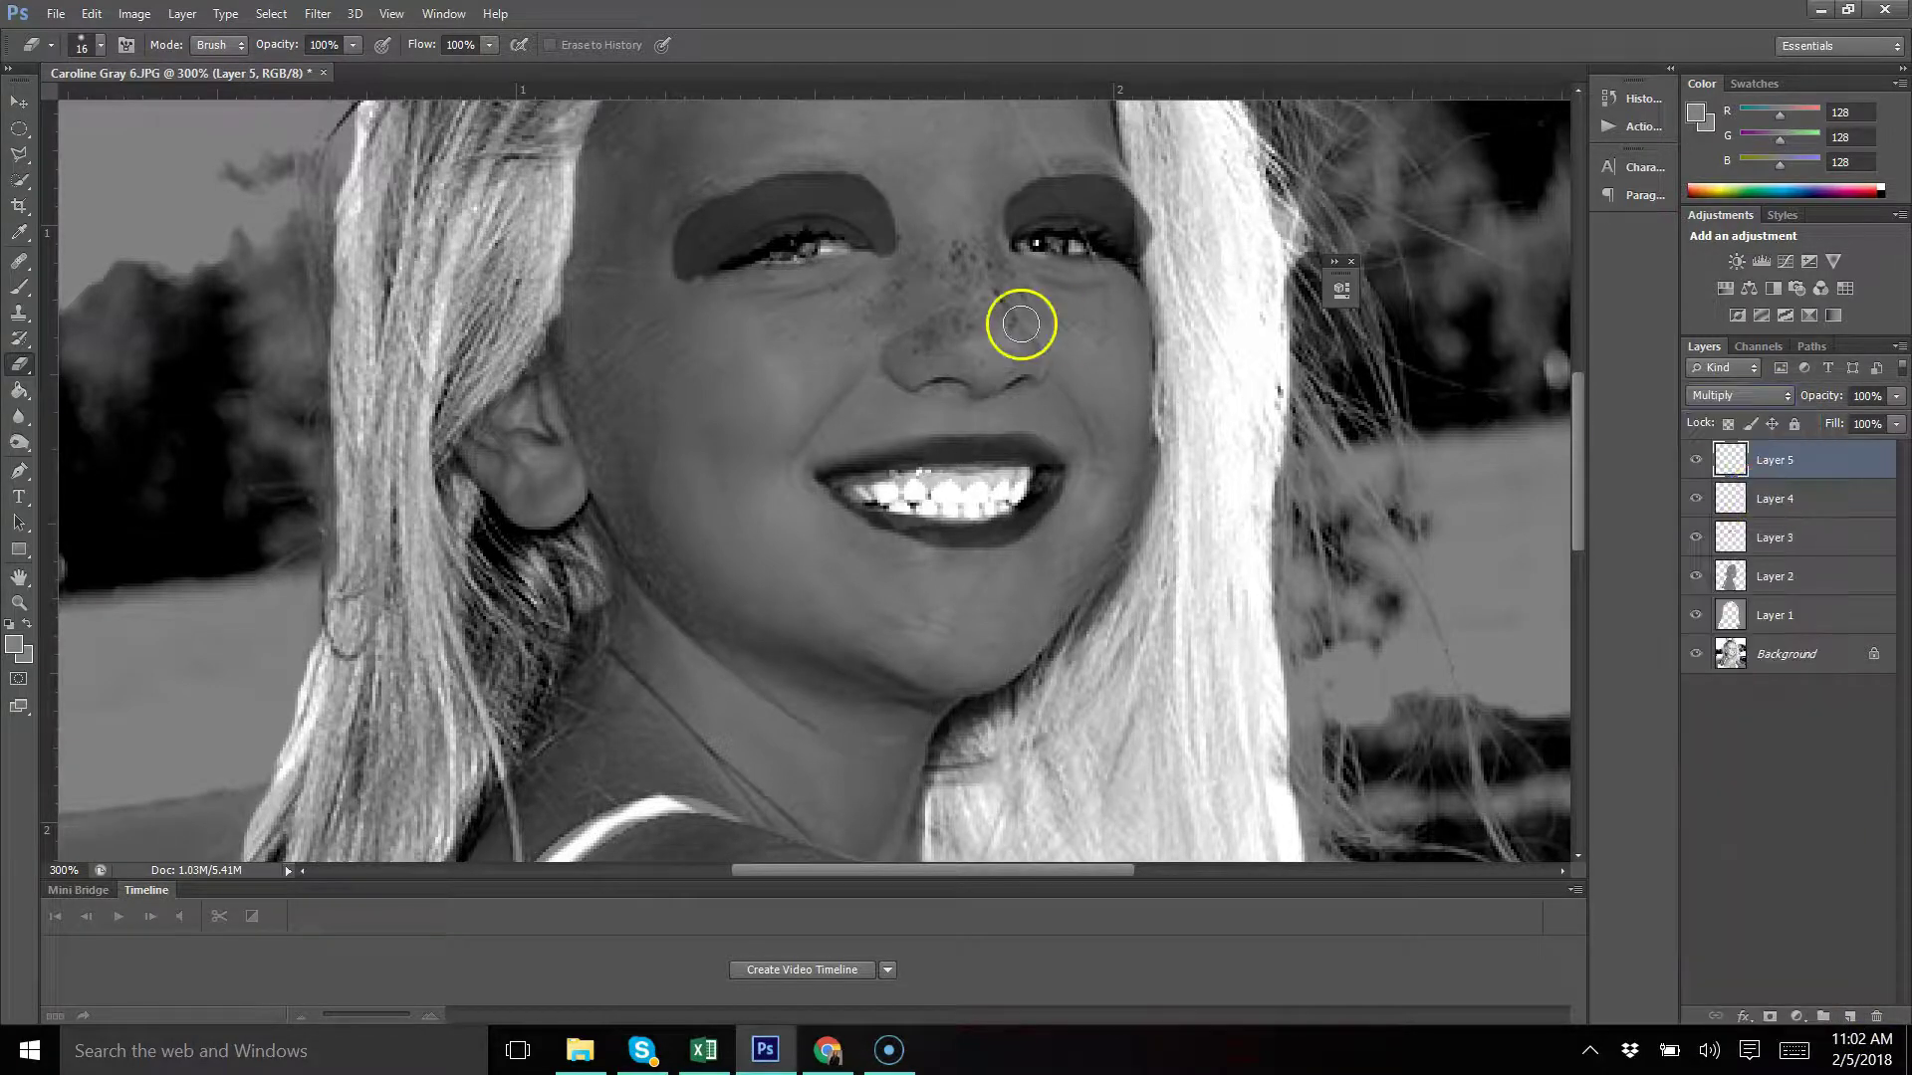
key(b)
mouse_move(769, 256)
mouse_down()
mouse_move(810, 248)
mouse_move(781, 243)
mouse_up()
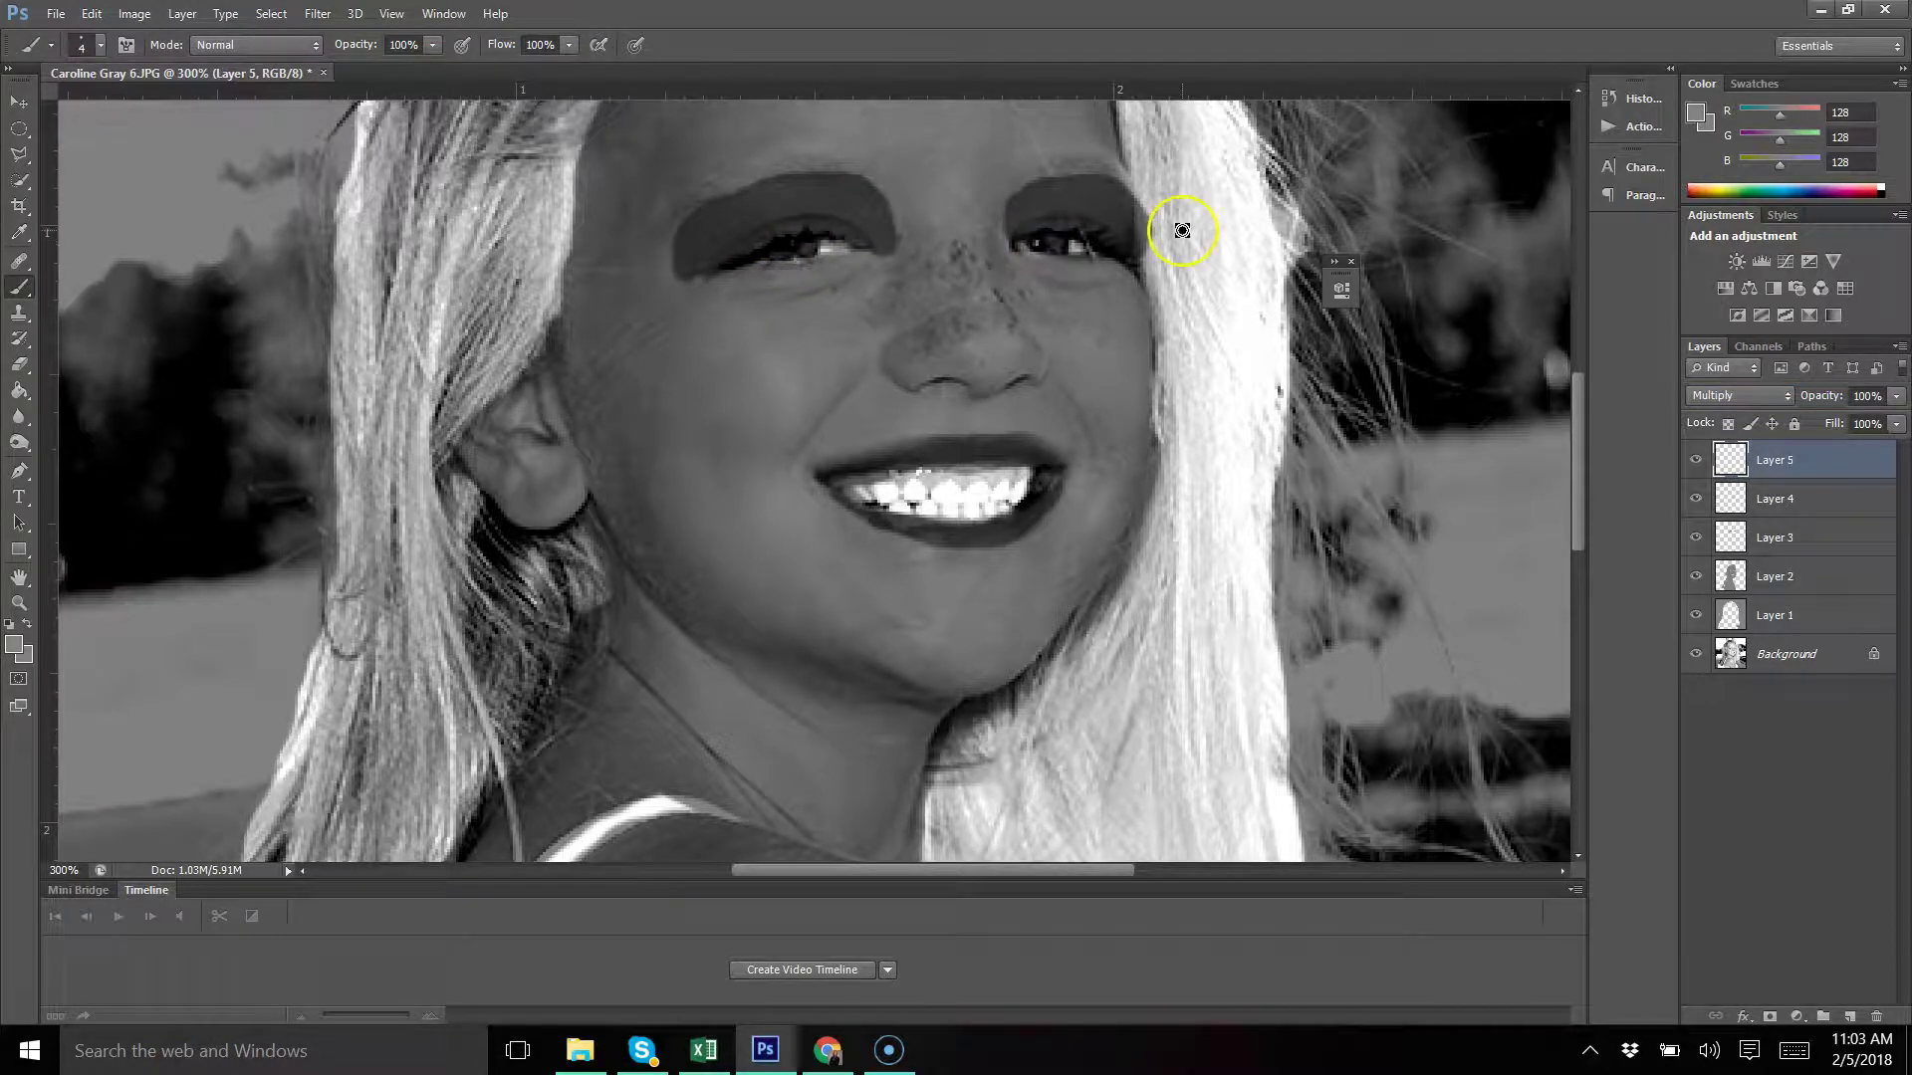
Add a Multiply Layer 6 and paint over the hair with an 88 px brush
click(1849, 1017)
click(1738, 395)
click(1759, 499)
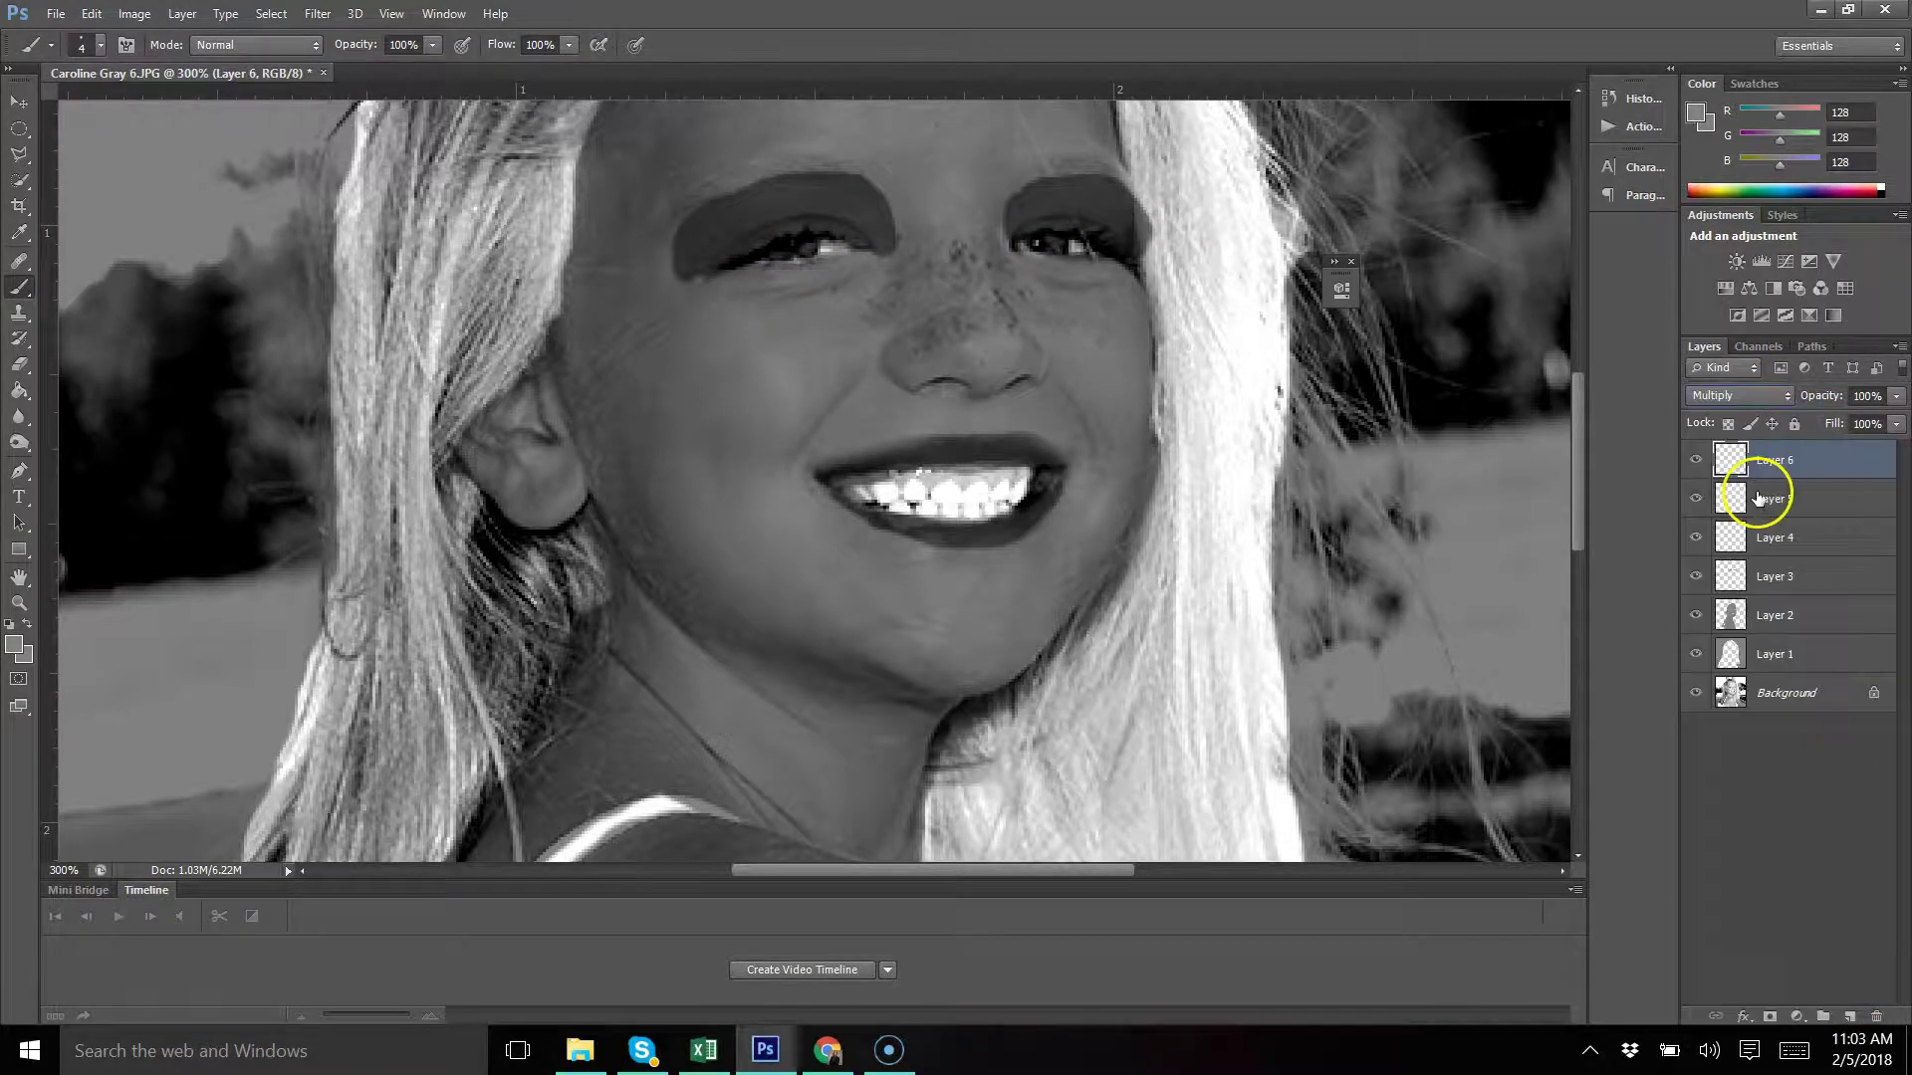
key(ctrl+minus)
key(ctrl+minus)
key(ctrl+minus)
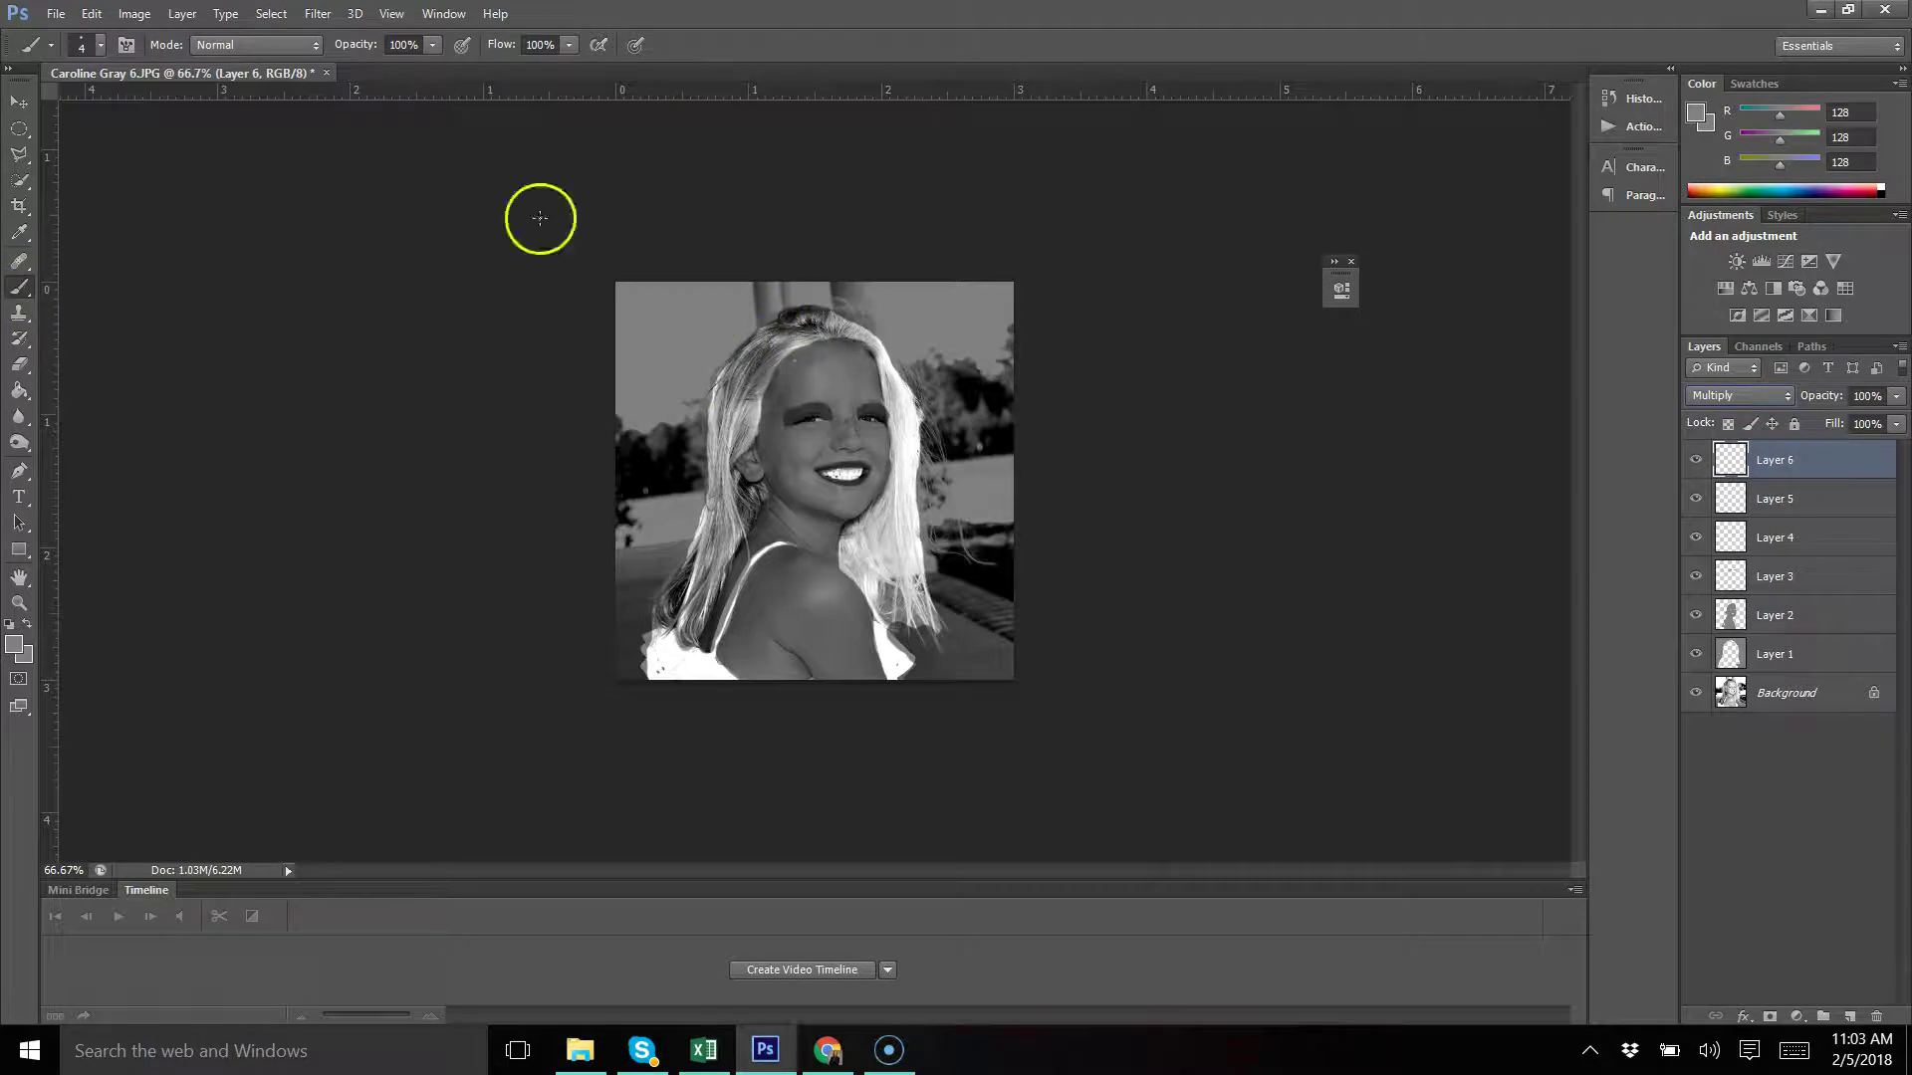
click(100, 44)
drag(114, 105, 91, 105)
mouse_move(786, 329)
mouse_down()
mouse_move(717, 427)
mouse_move(717, 504)
mouse_move(742, 432)
mouse_up()
key(bracketleft)
key(bracketleft)
mouse_move(827, 320)
mouse_down()
mouse_move(876, 347)
mouse_move(924, 643)
mouse_move(893, 369)
mouse_move(892, 499)
mouse_move(849, 579)
mouse_move(872, 600)
mouse_move(886, 531)
mouse_move(924, 583)
mouse_move(909, 405)
mouse_up()
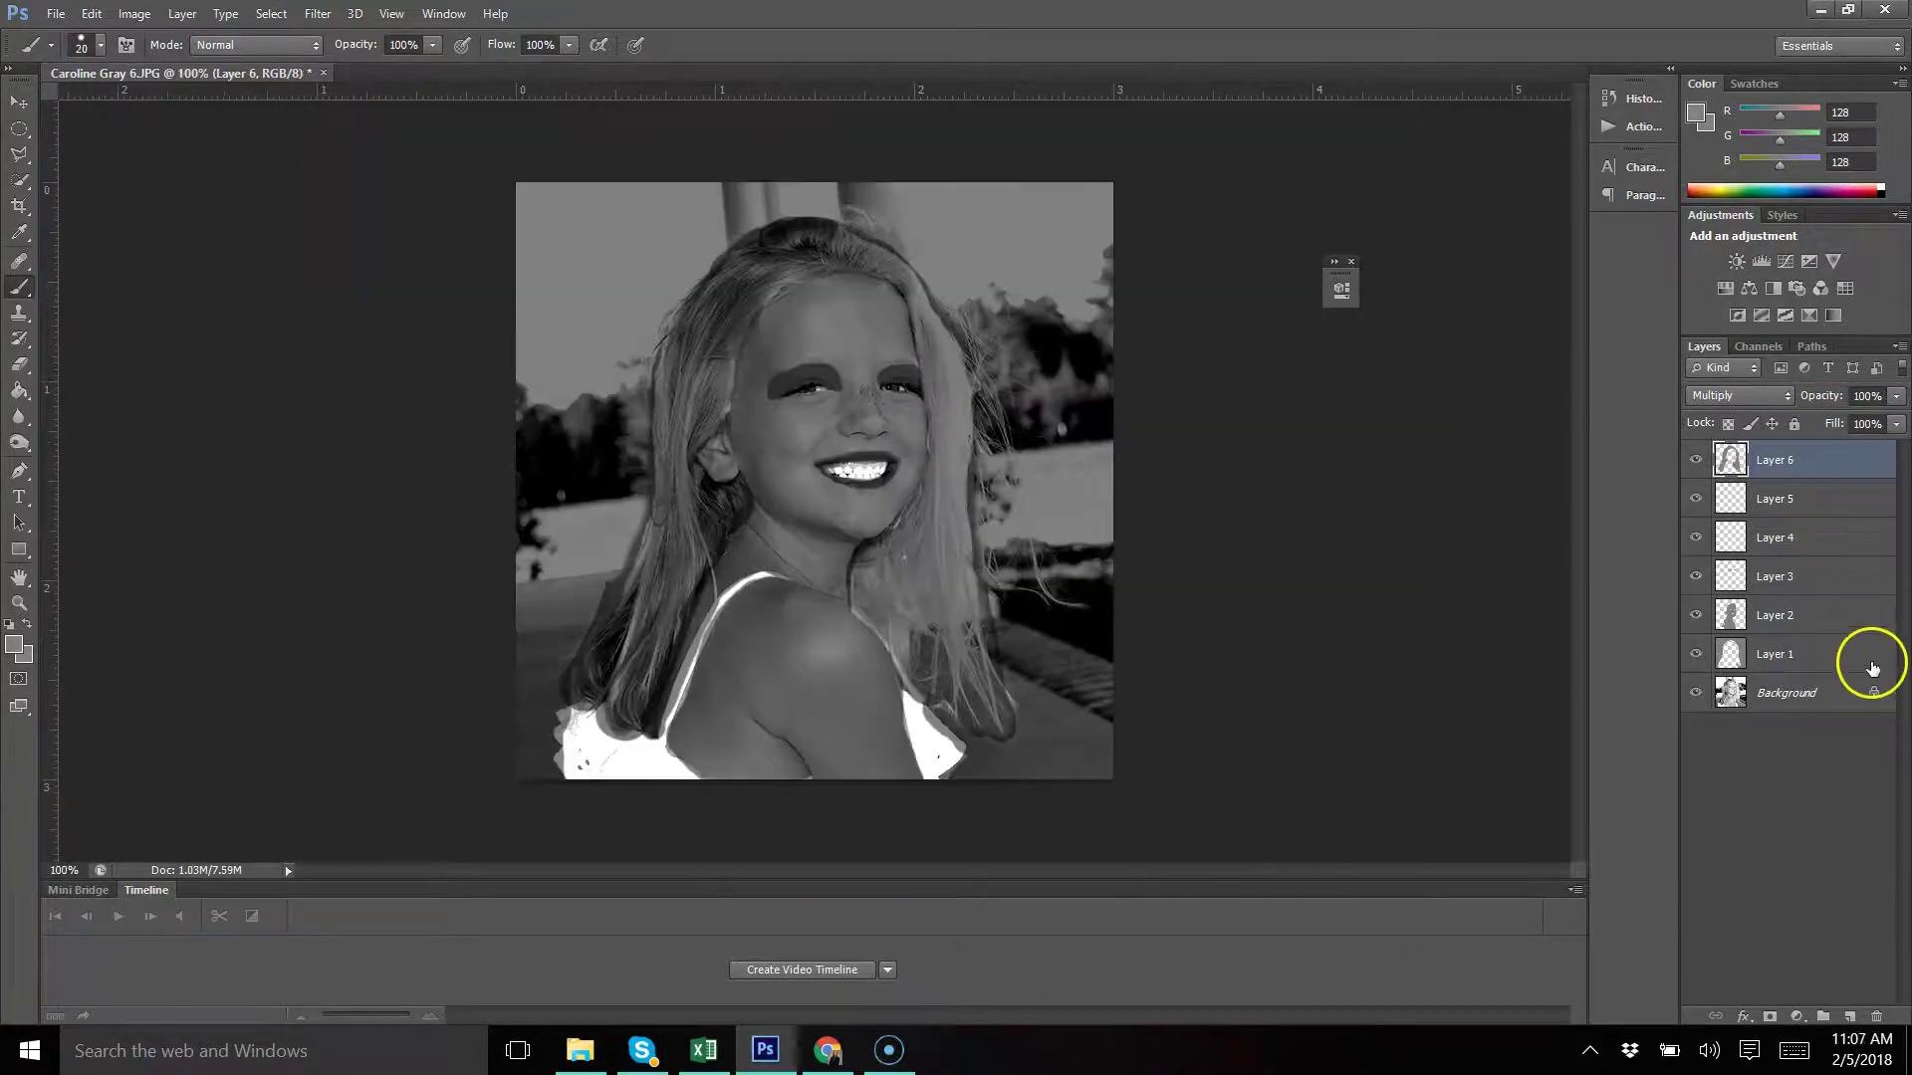
Colorize Layer 1 via Hue/Saturation, saturation 73 and hue about 216, for a vivid blue backdrop
click(1872, 669)
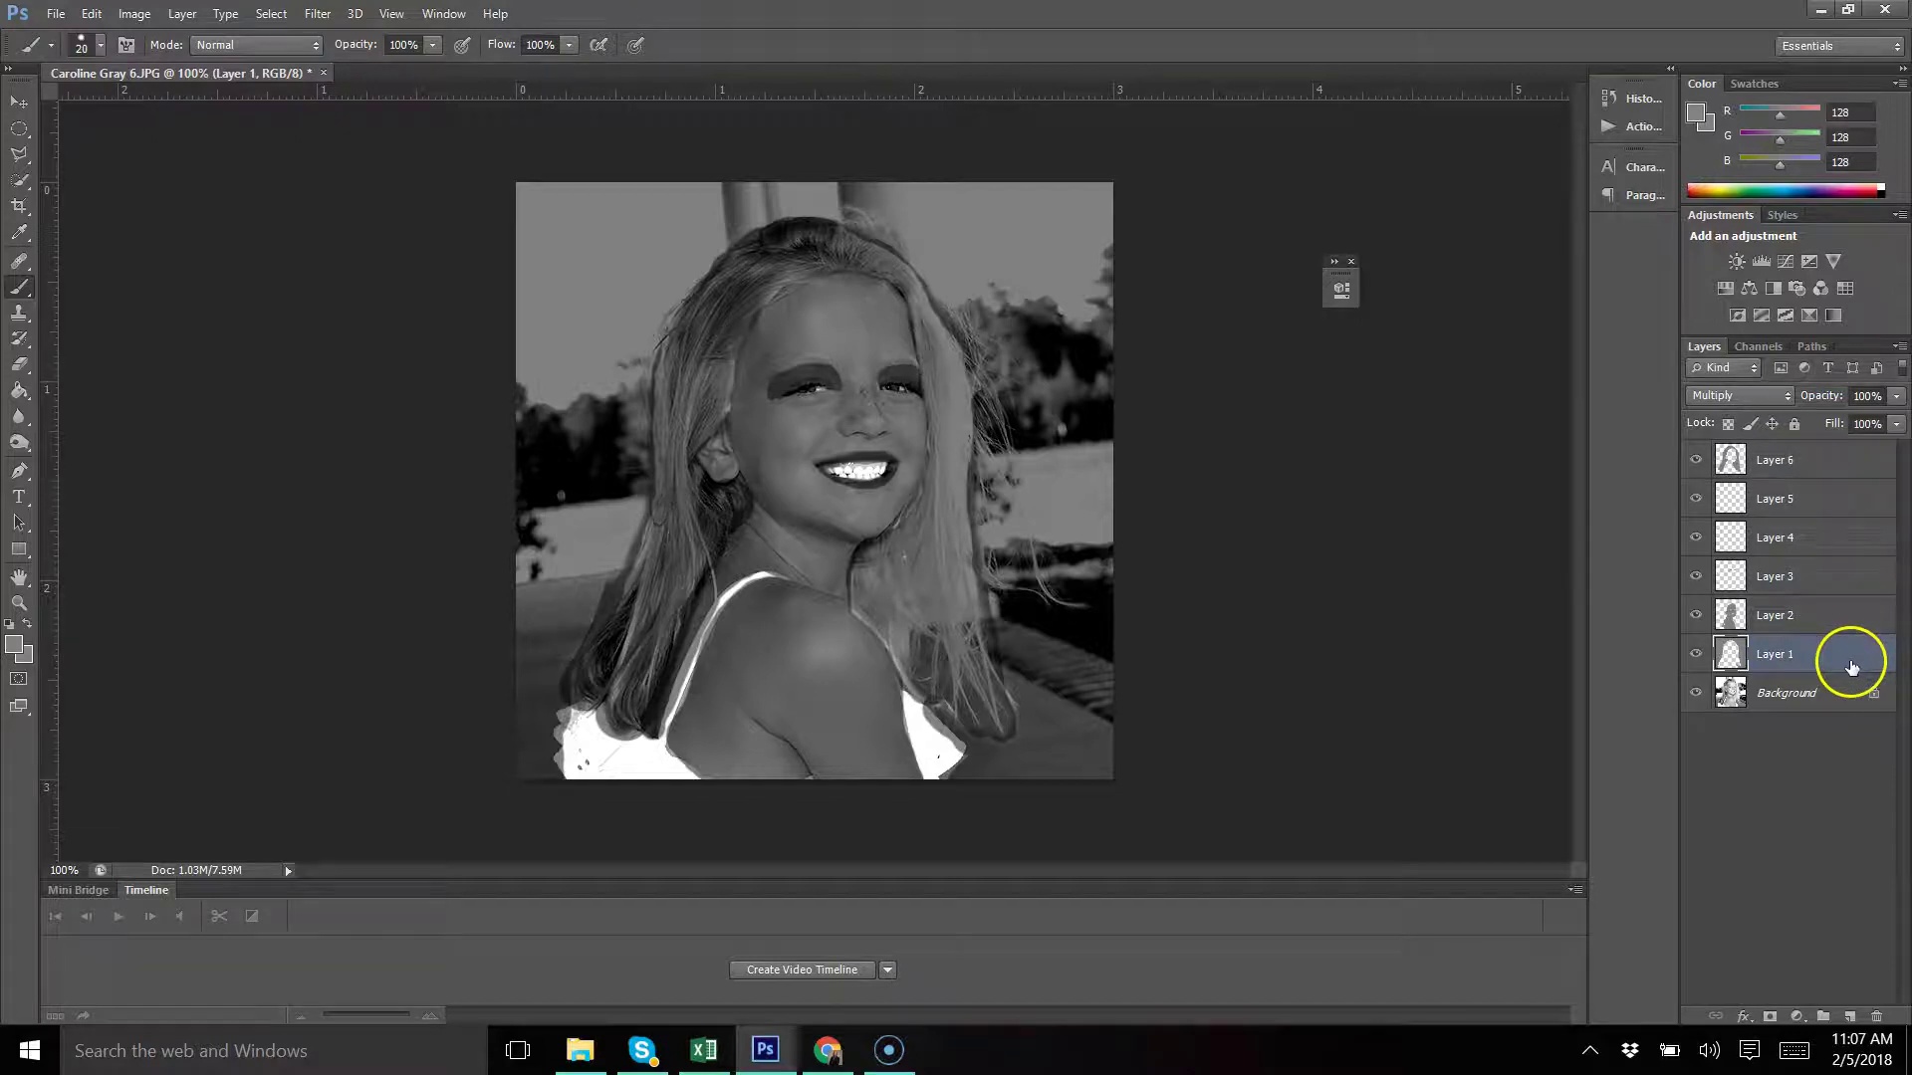
click(132, 14)
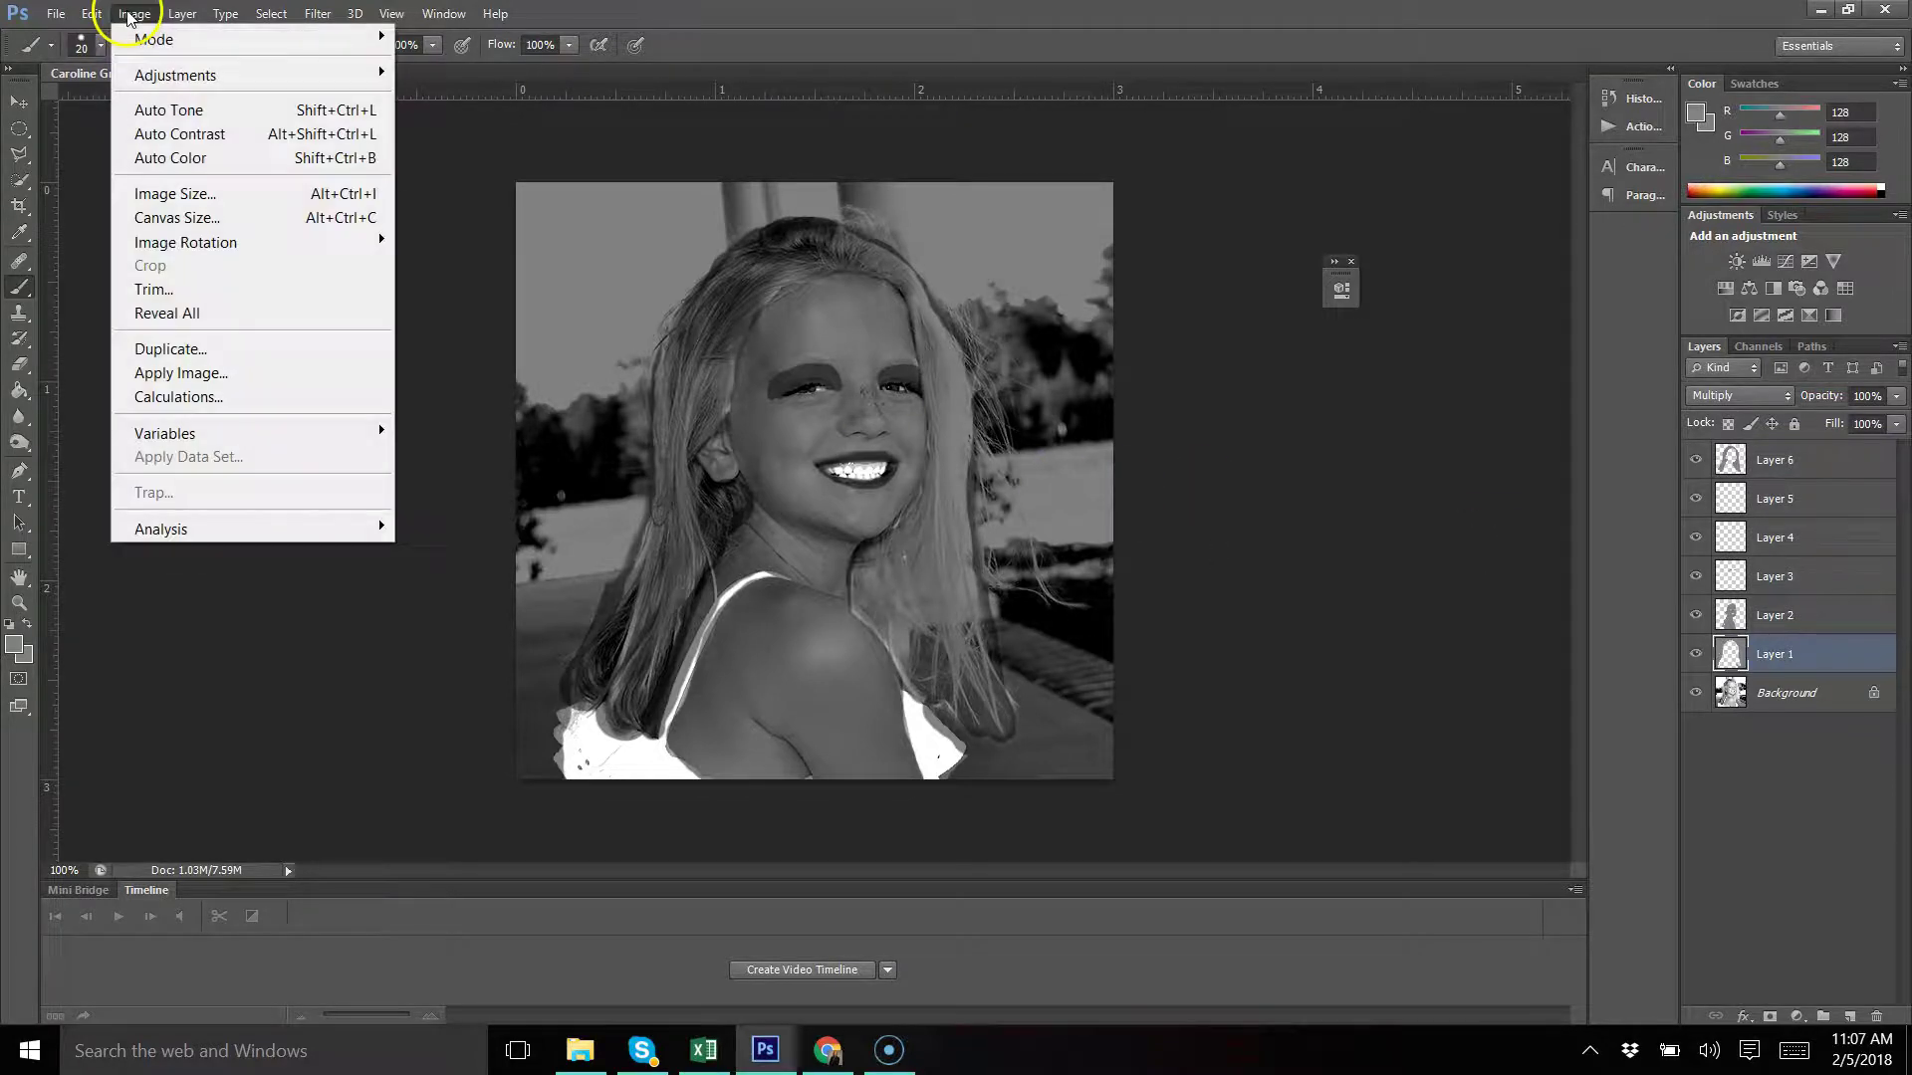
mouse_move(199, 74)
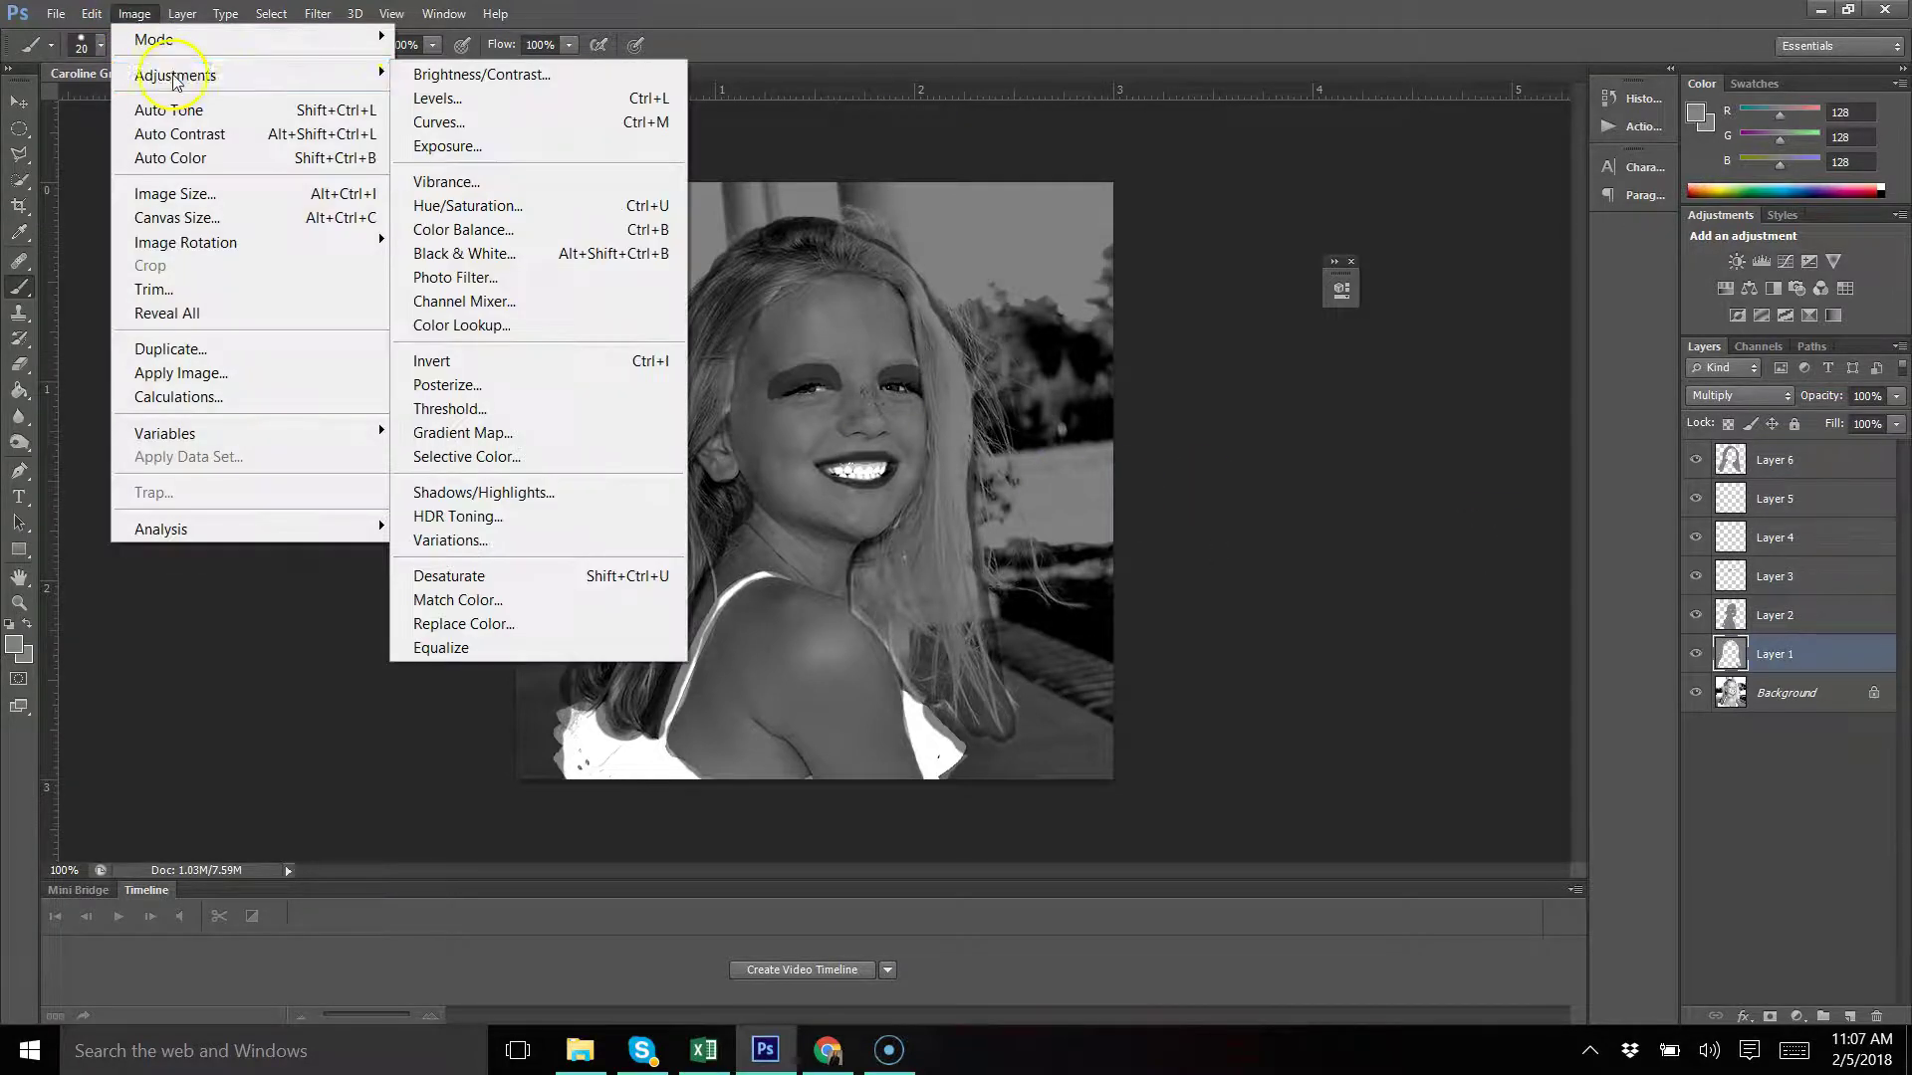
click(546, 204)
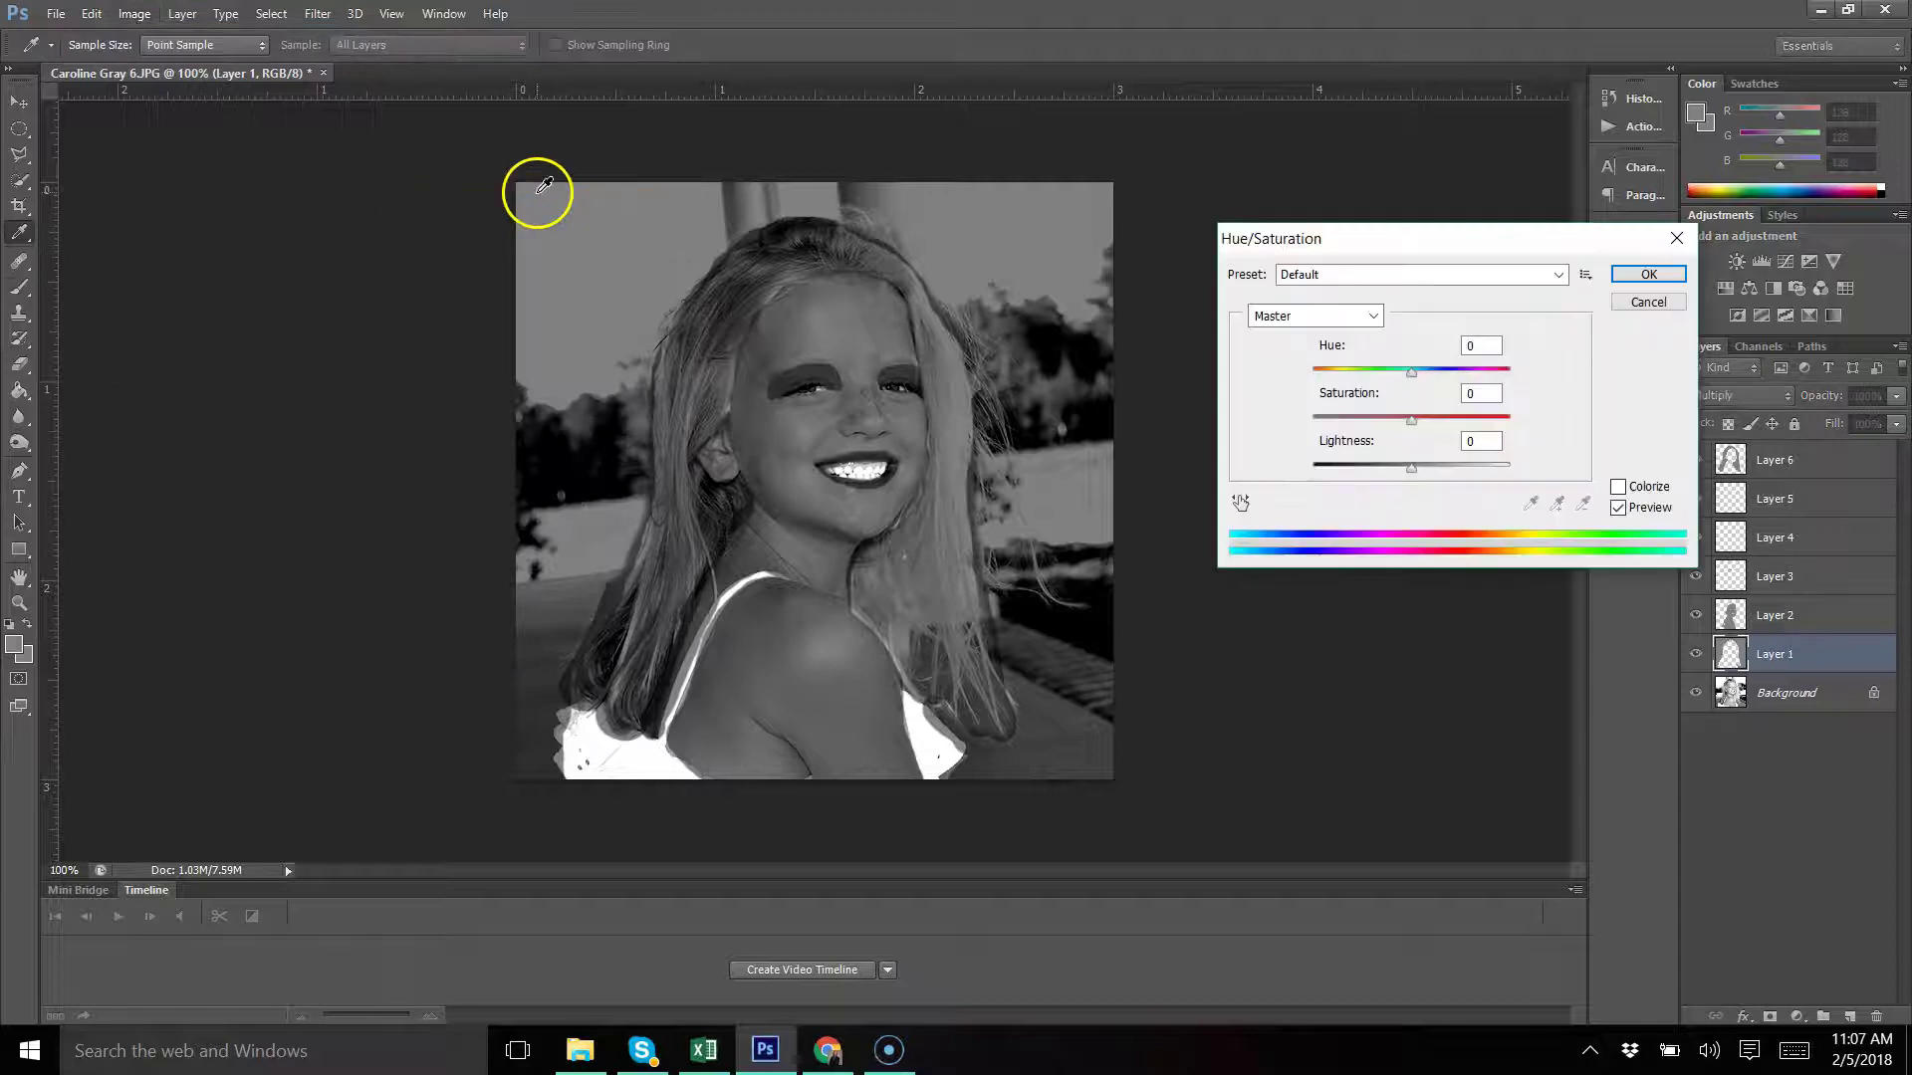
click(1620, 488)
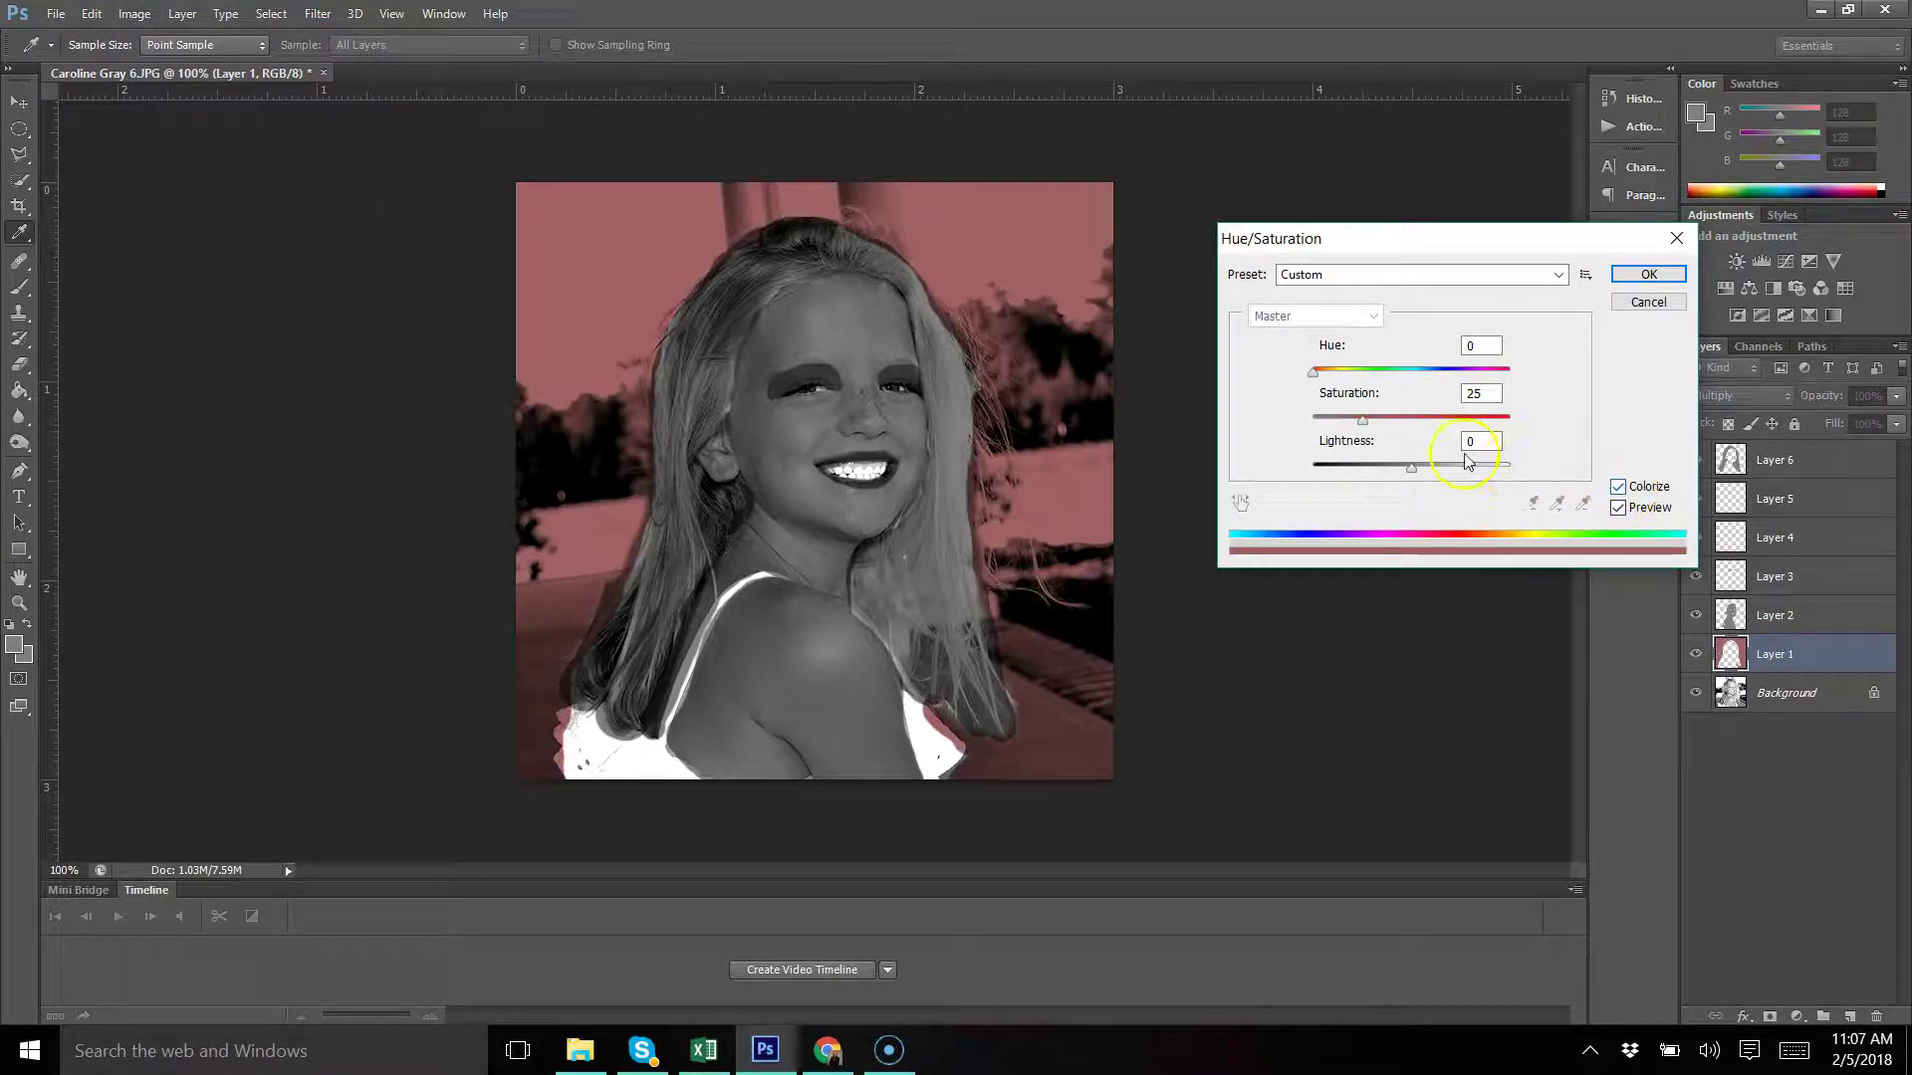
drag(1364, 418, 1458, 426)
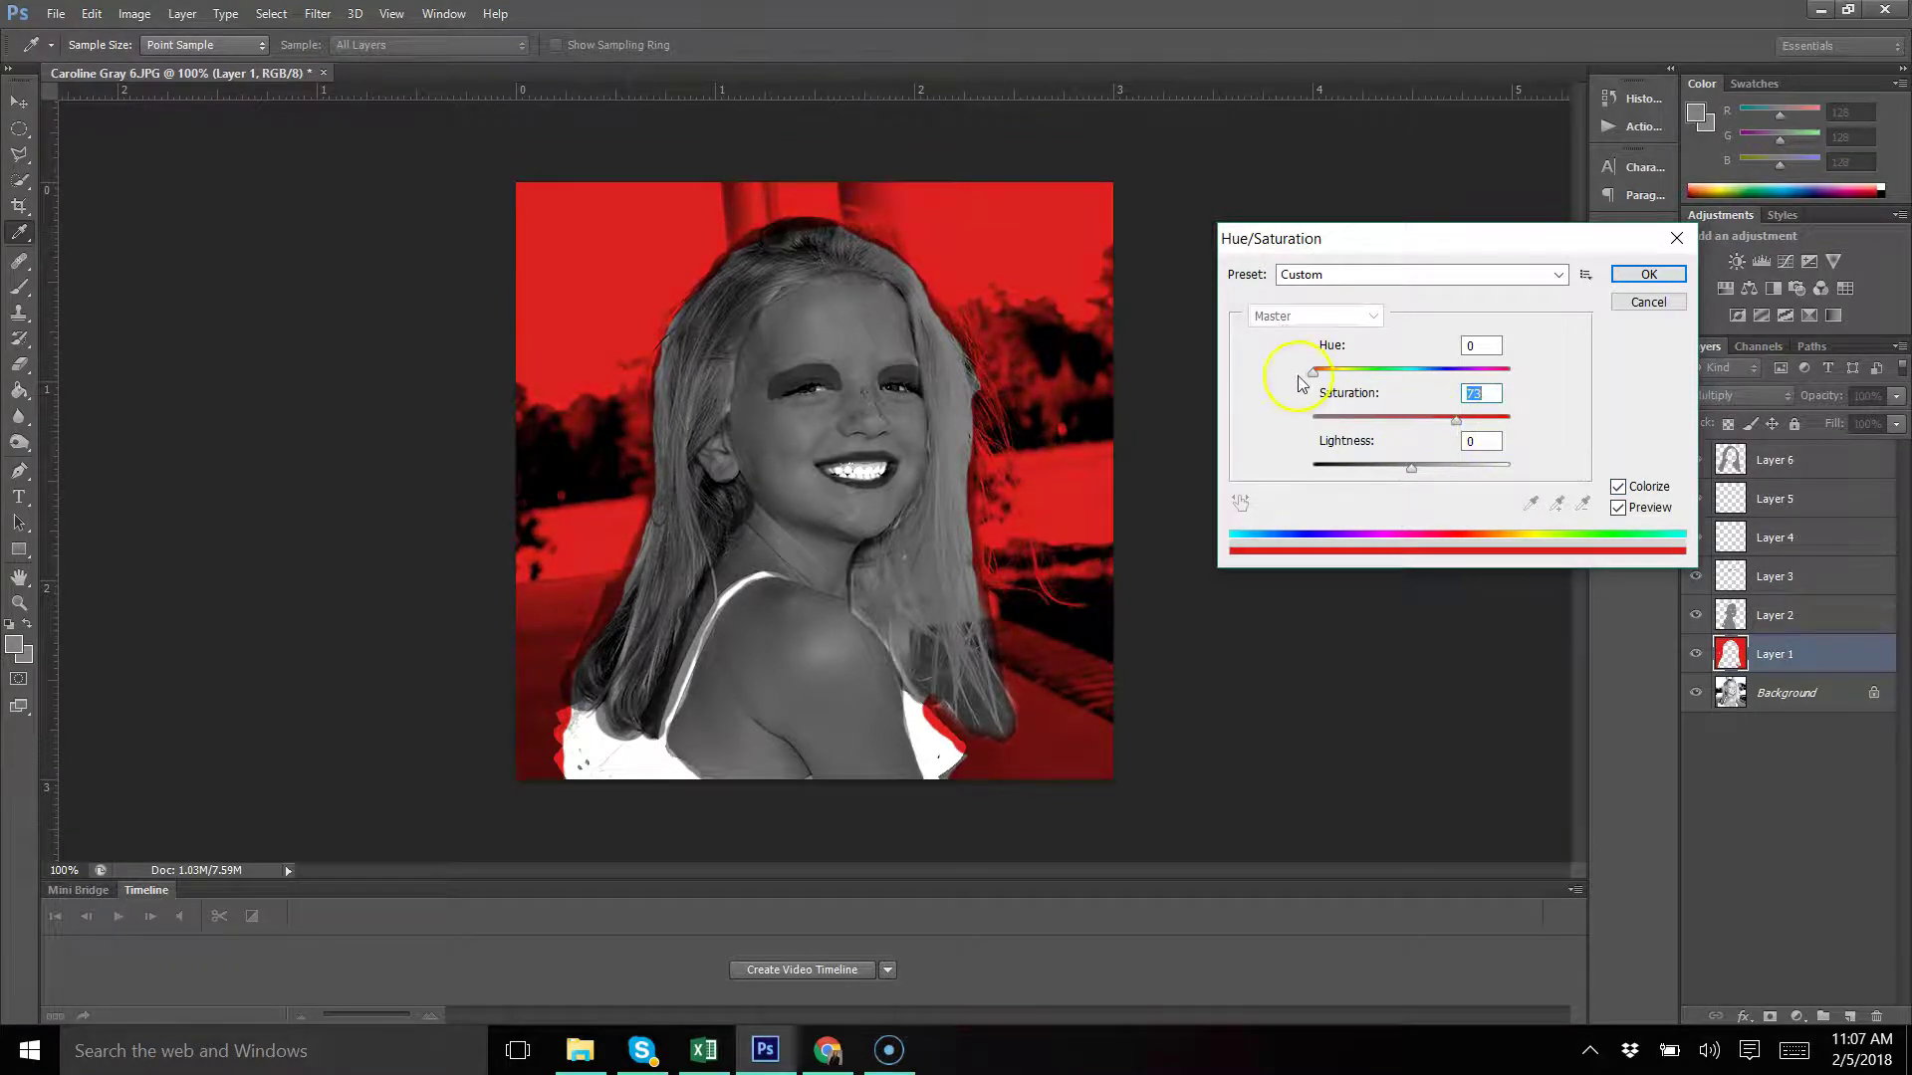
drag(1315, 377, 1431, 374)
mouse_move(1411, 467)
mouse_down()
mouse_move(1497, 470)
mouse_move(1414, 469)
mouse_up()
click(1648, 274)
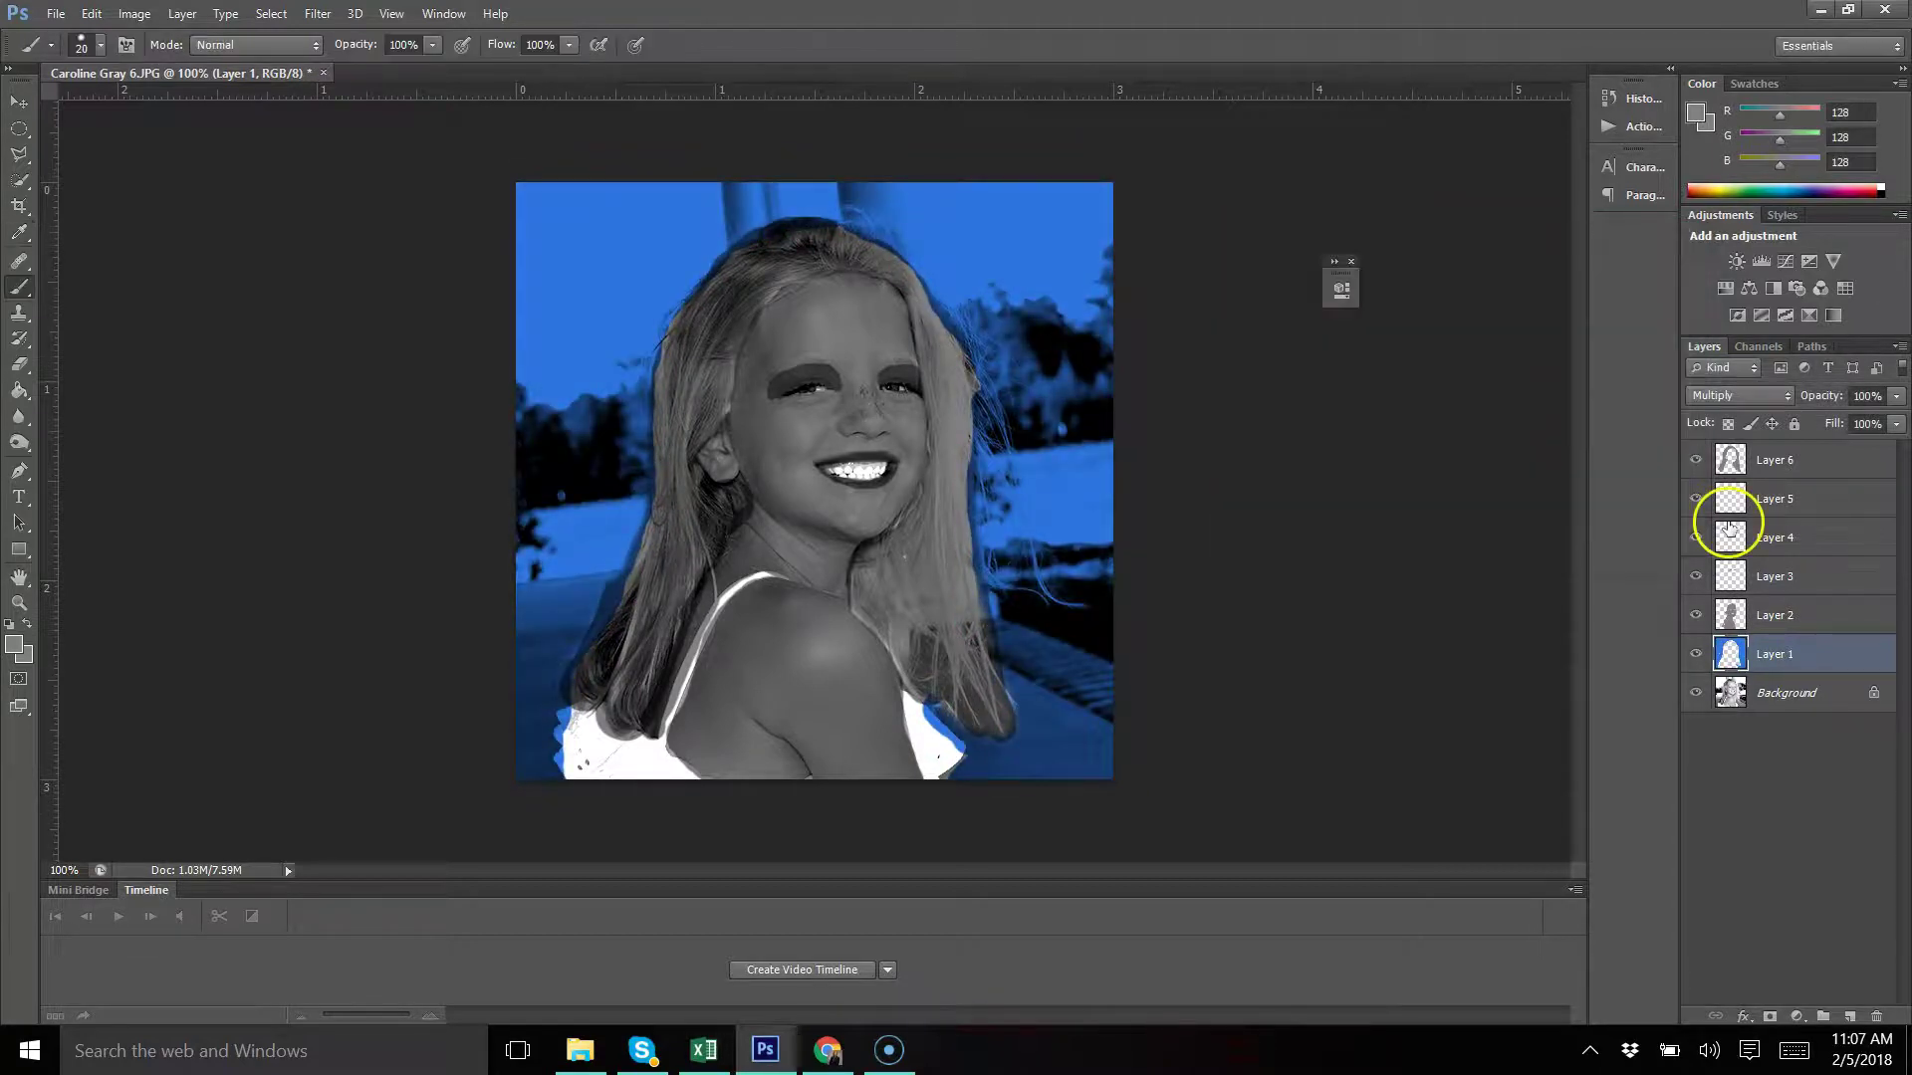
Colorize the skin on Layer 2 tan with raised saturation via Hue/Saturation
click(1814, 620)
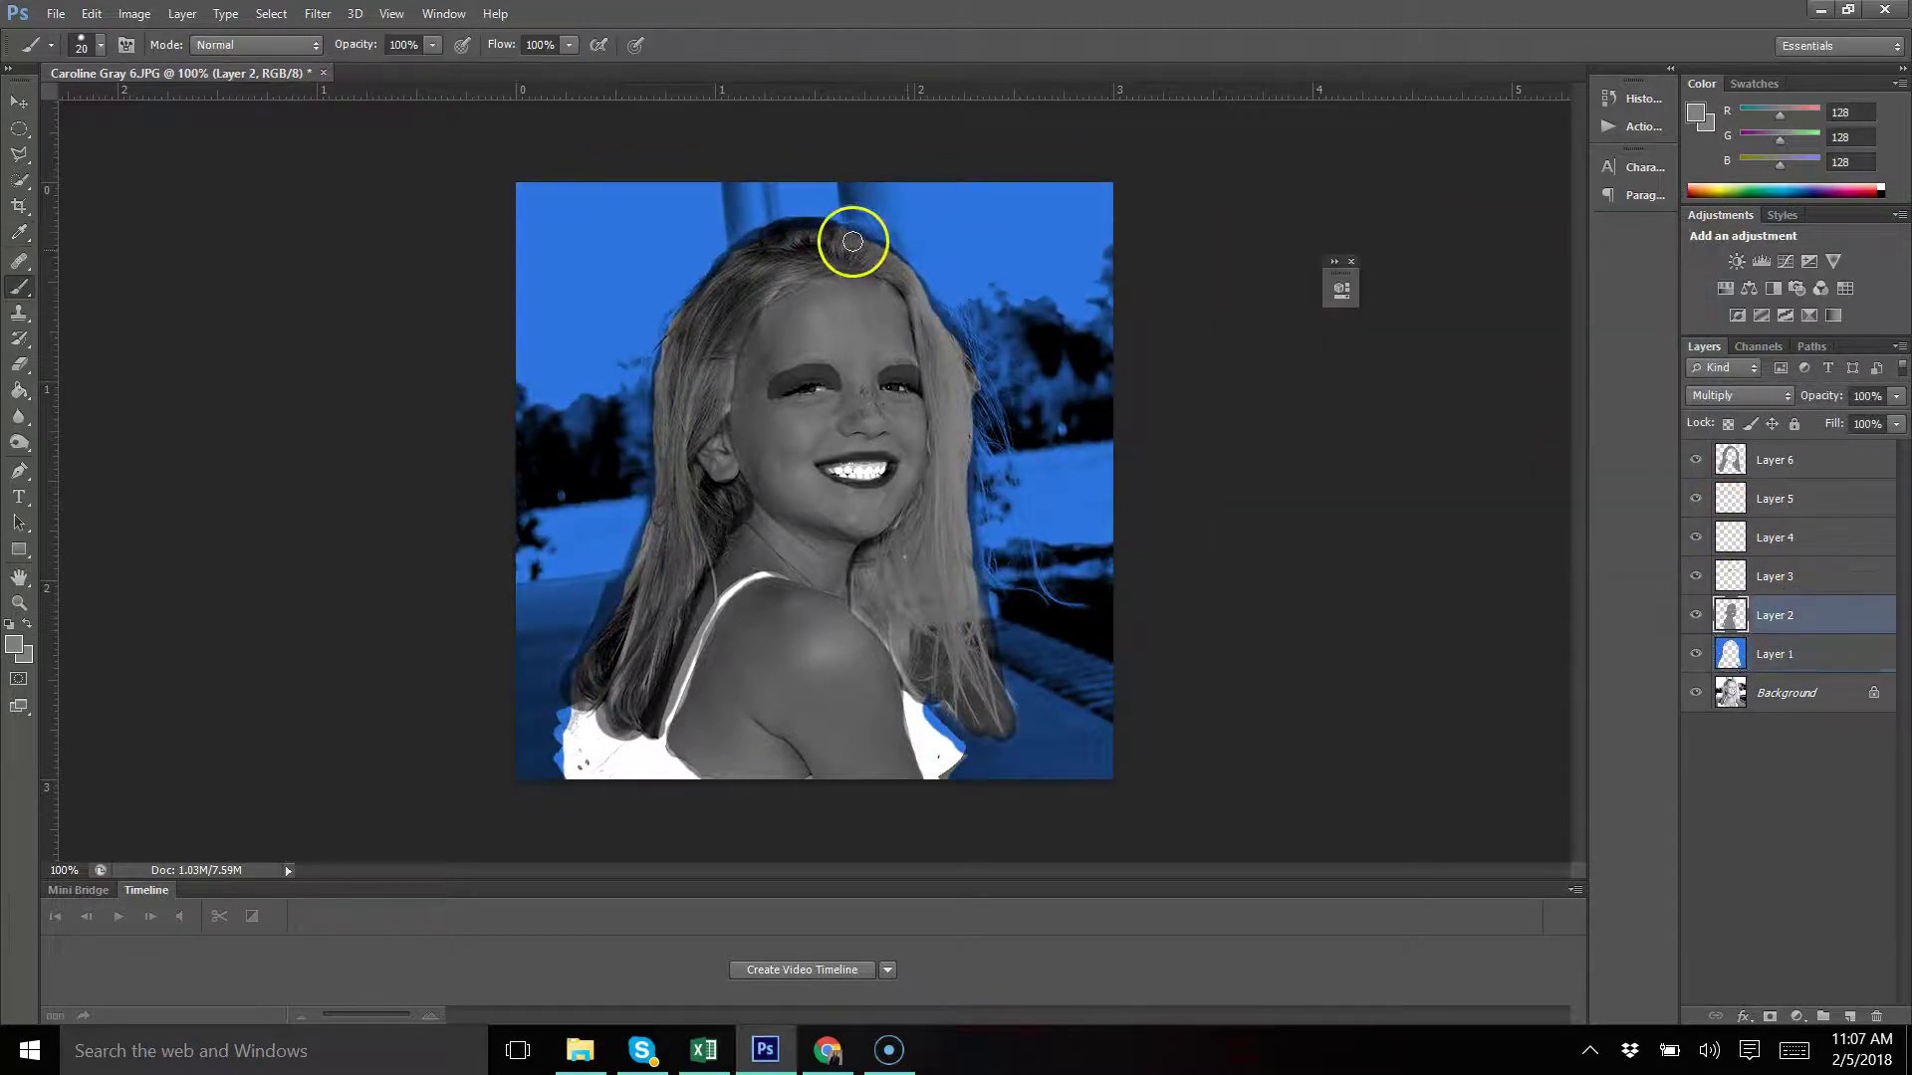
click(92, 14)
mouse_move(135, 13)
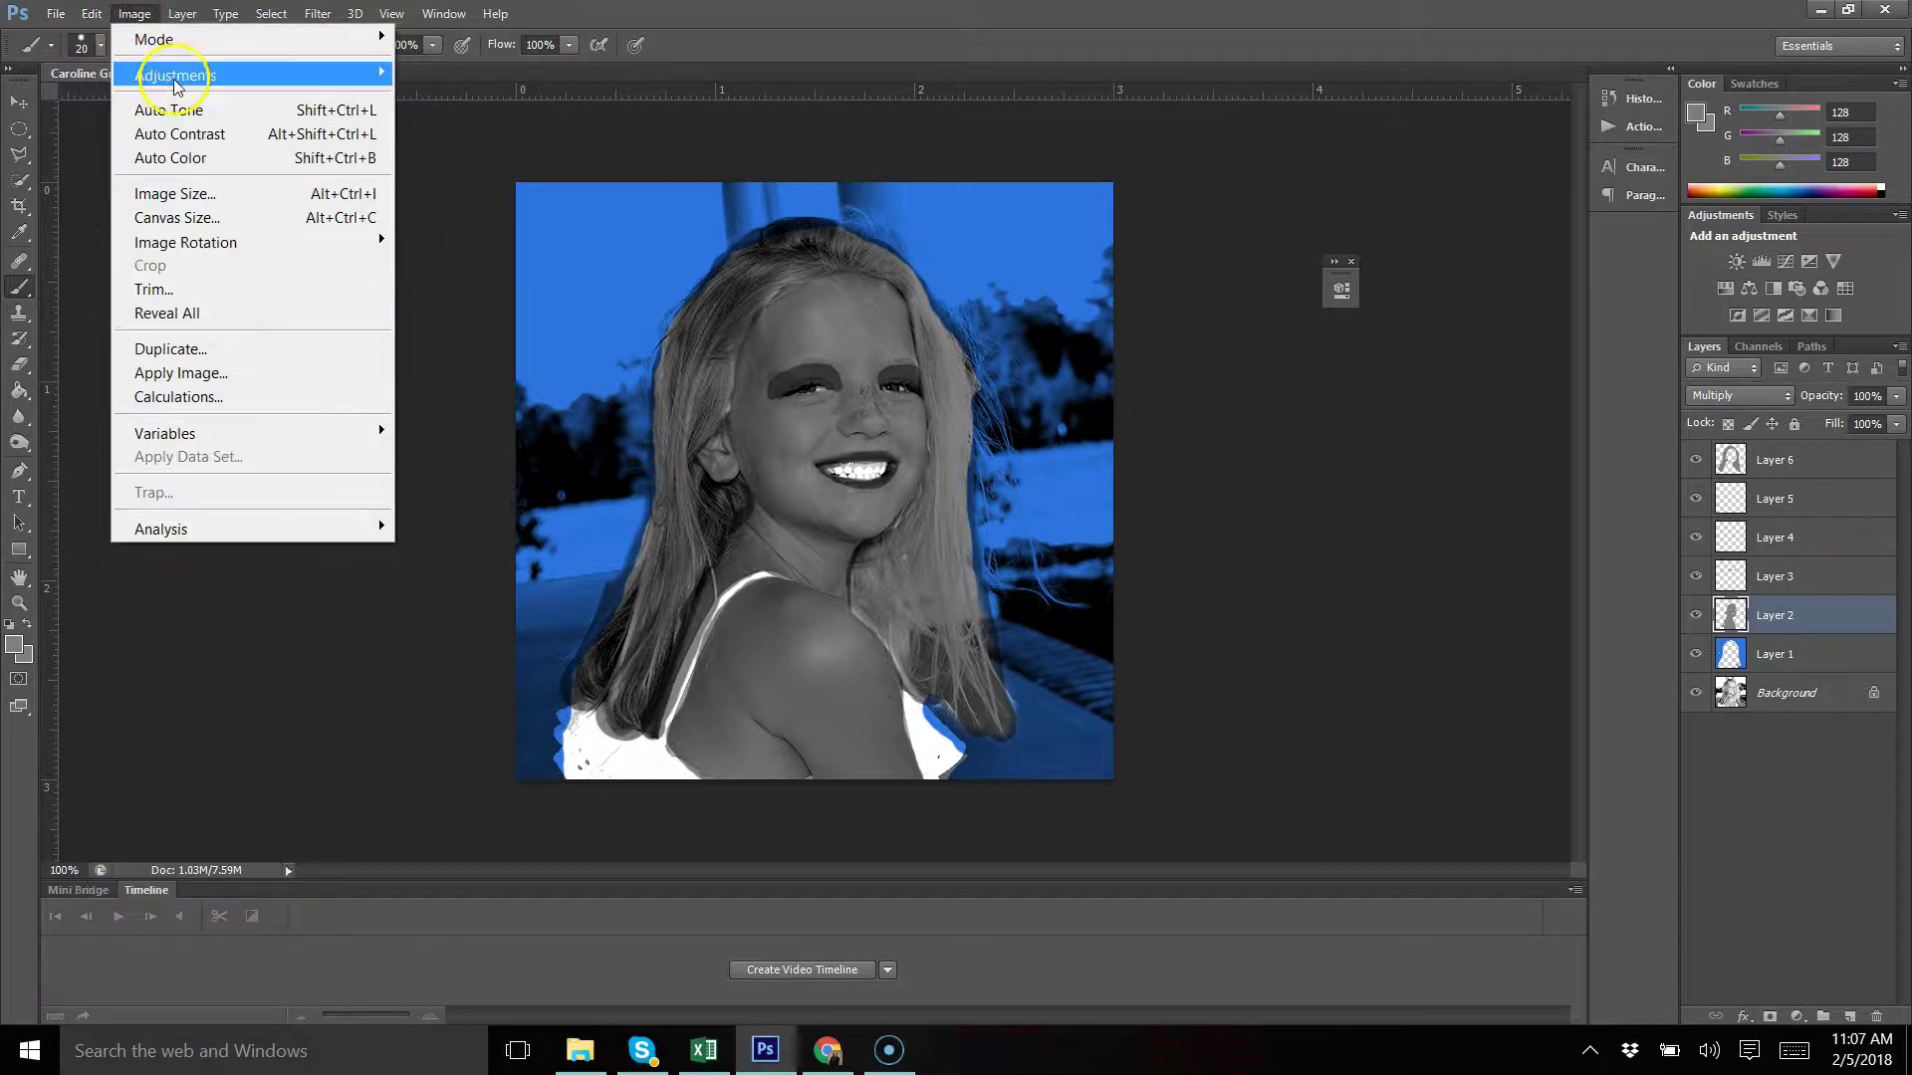
mouse_move(174, 85)
click(491, 200)
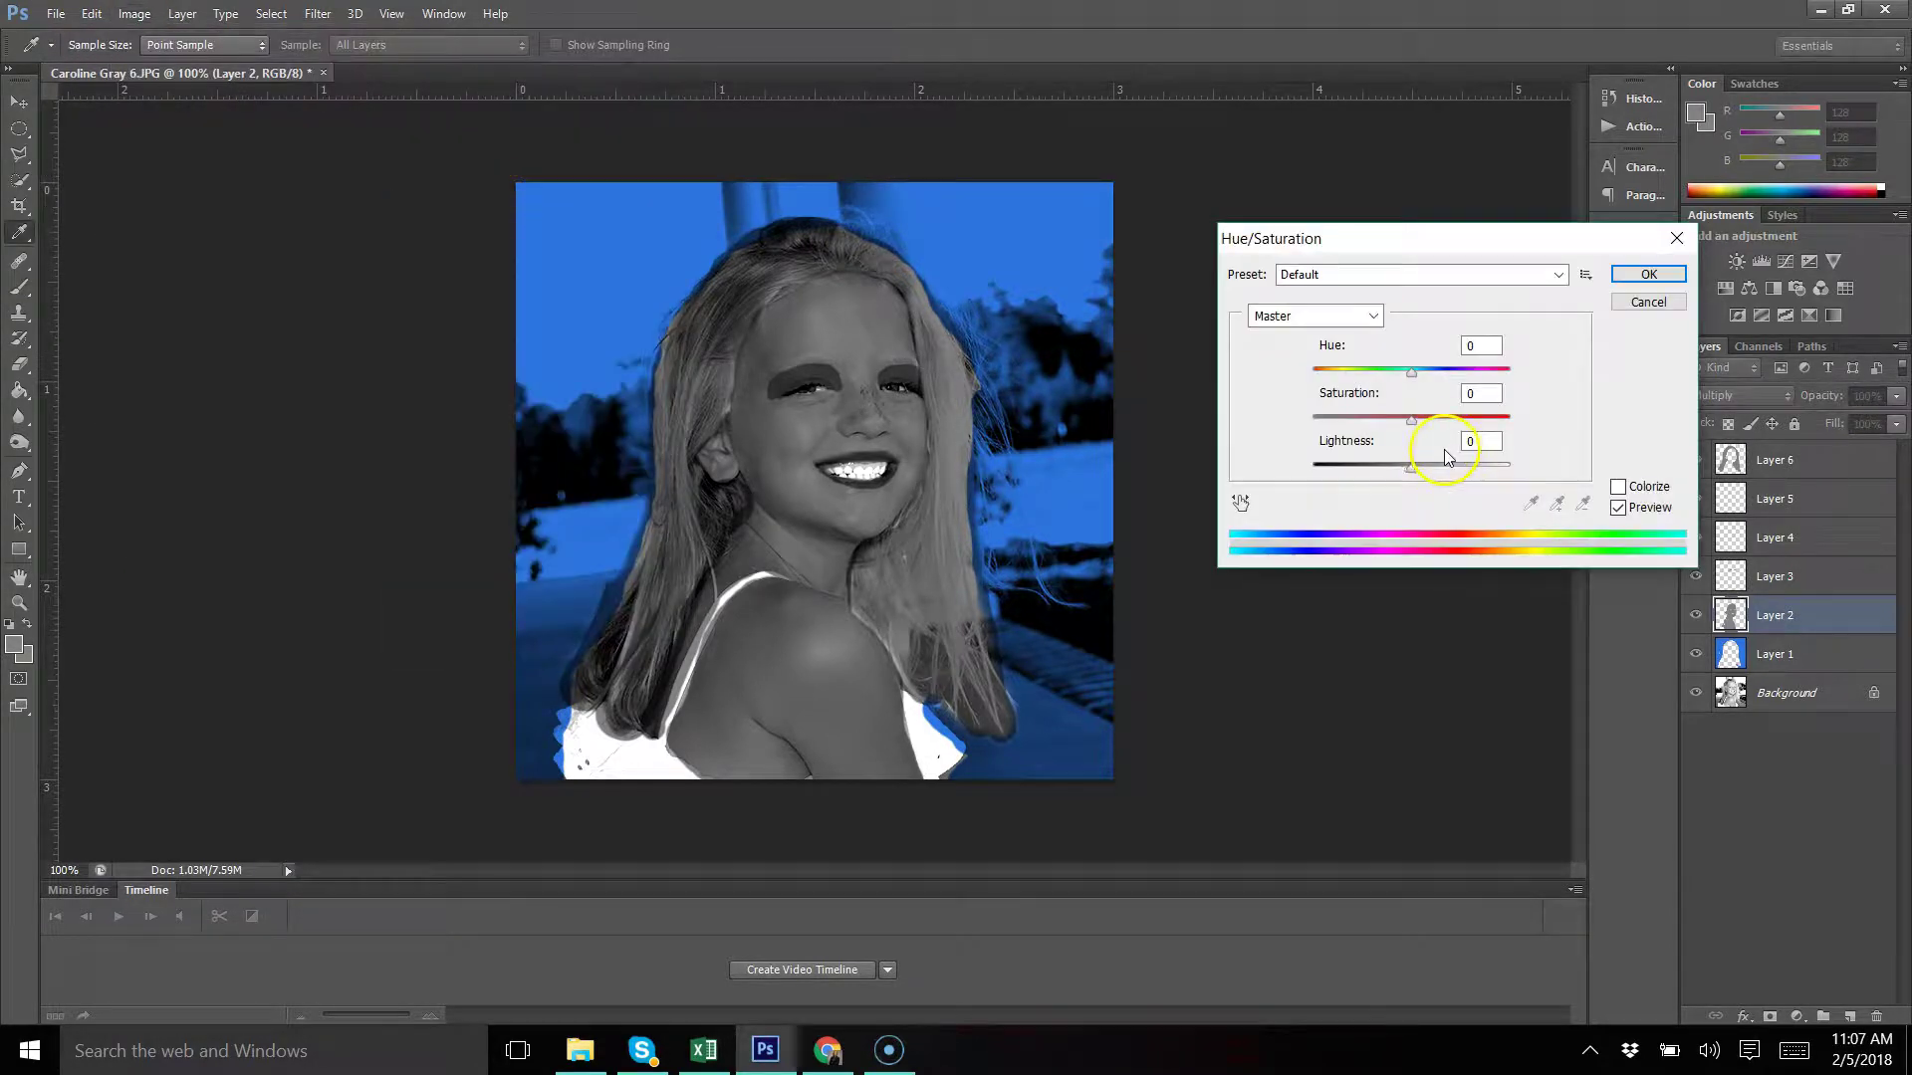
click(1618, 487)
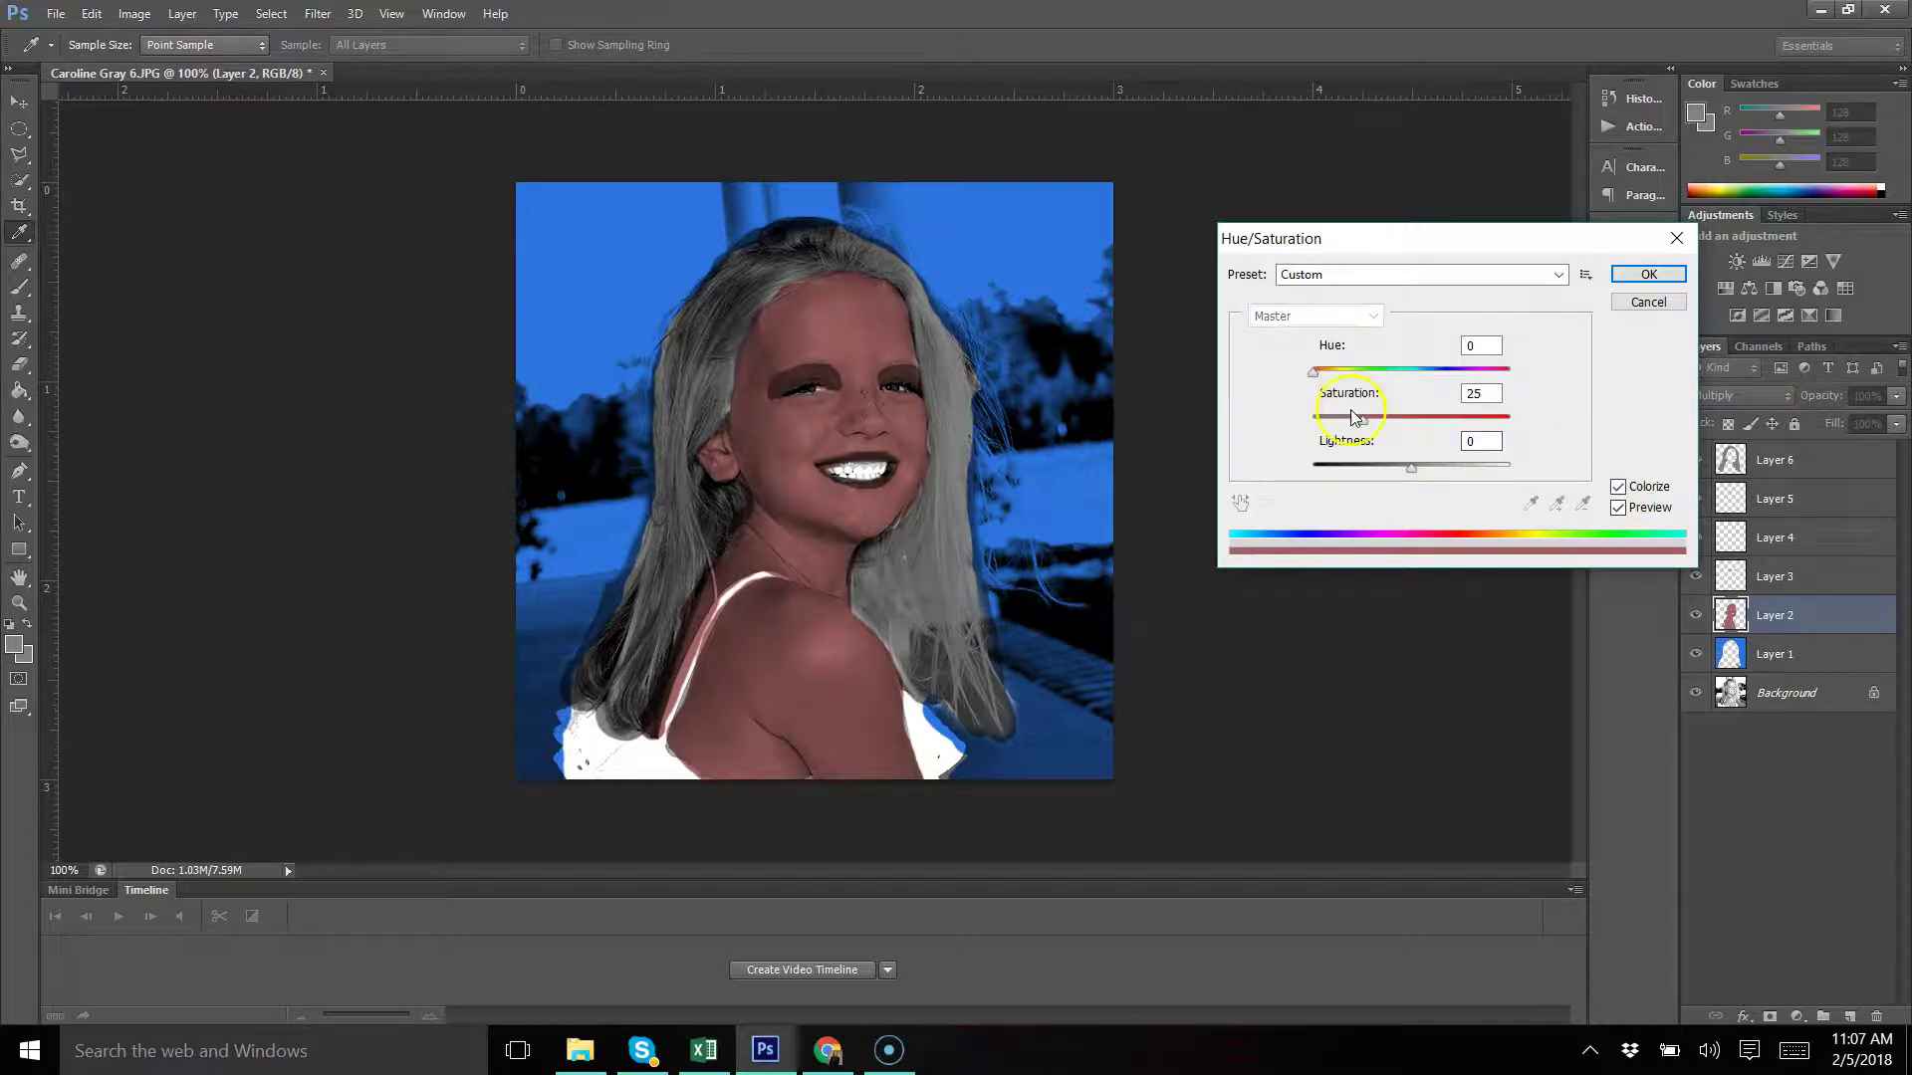
drag(1398, 431, 1461, 475)
drag(1316, 374, 1490, 419)
key(Return)
click(1824, 575)
Colorize the eyebrows on Layer 3 green
key(b)
key(ctrl+u)
click(1619, 486)
key(Return)
Tint the lips on Layers 4 and 5 red, with saturation 95 and hue 22
key(alt+bracketright)
click(134, 14)
click(444, 179)
drag(1375, 369, 1332, 379)
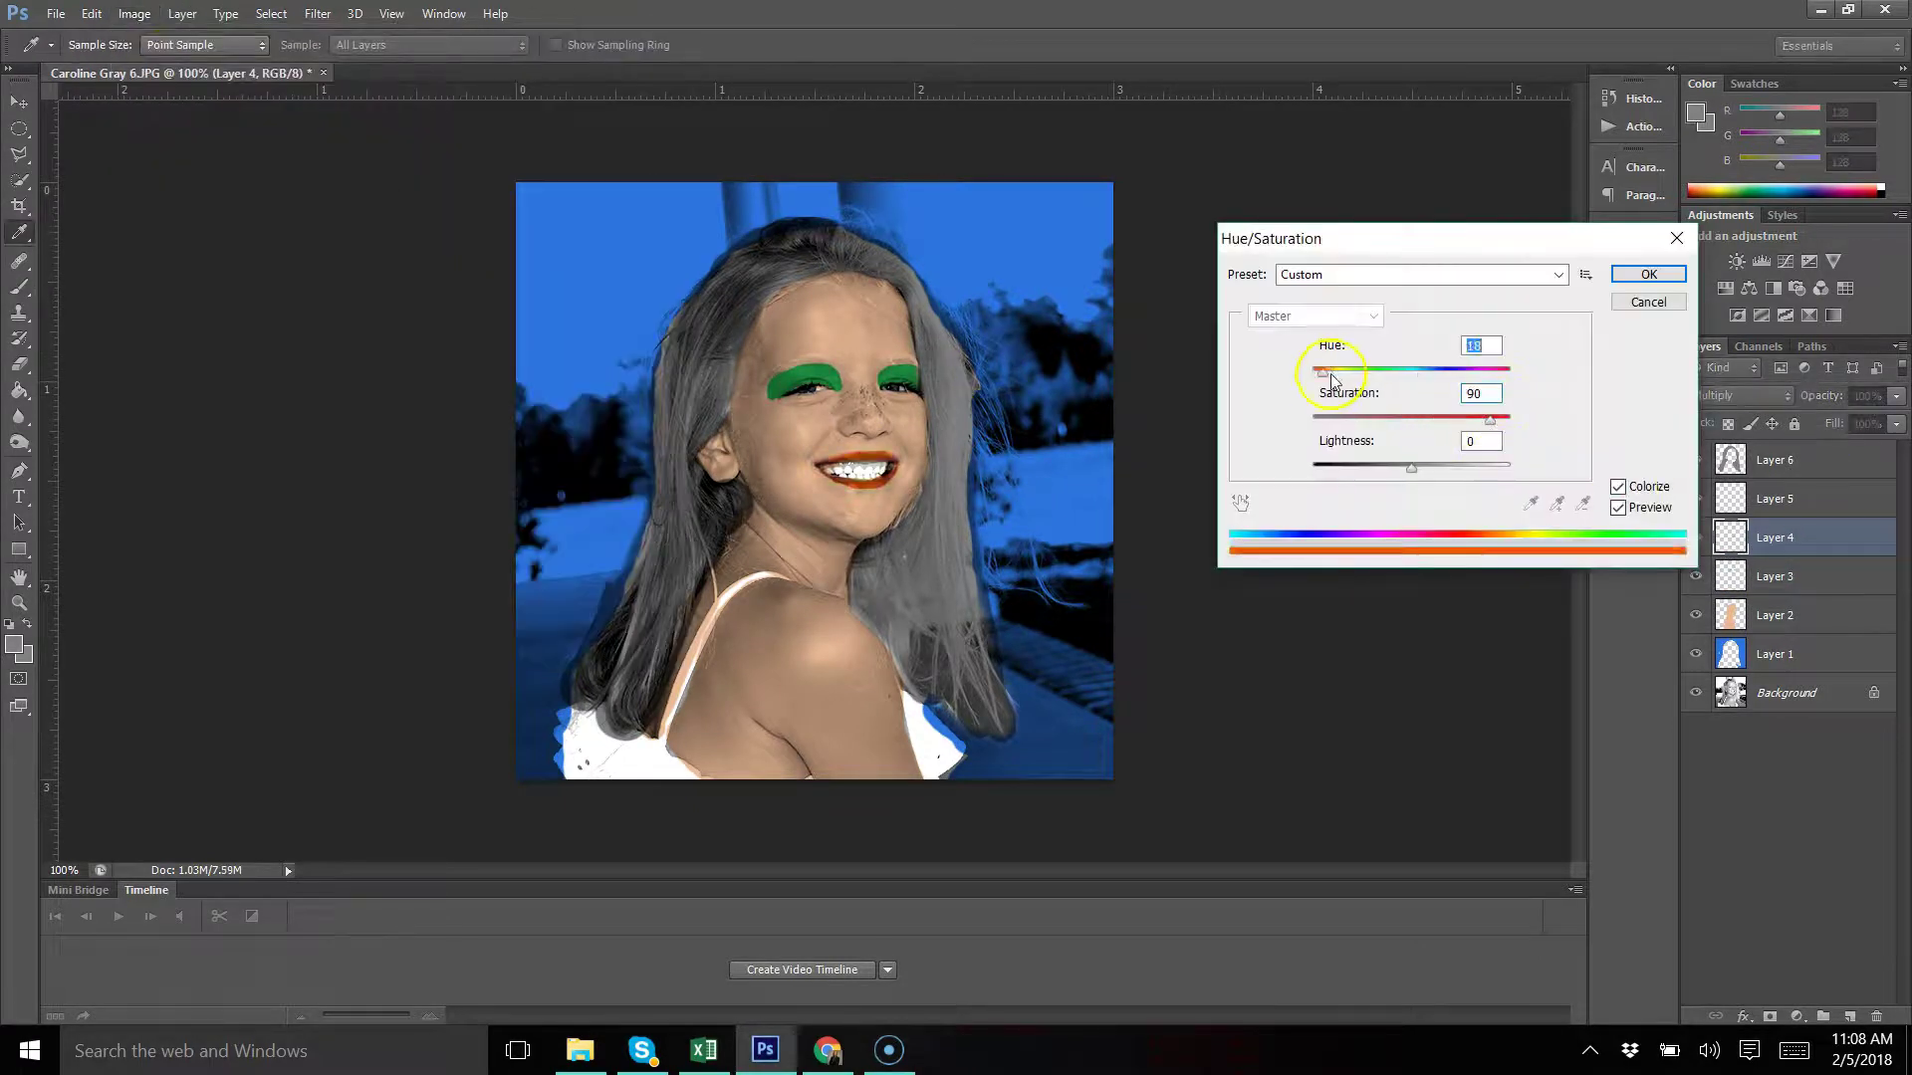
key(Return)
key(alt+bracketright)
key(ctrl+u)
drag(1490, 420, 1500, 419)
drag(1322, 370, 1324, 372)
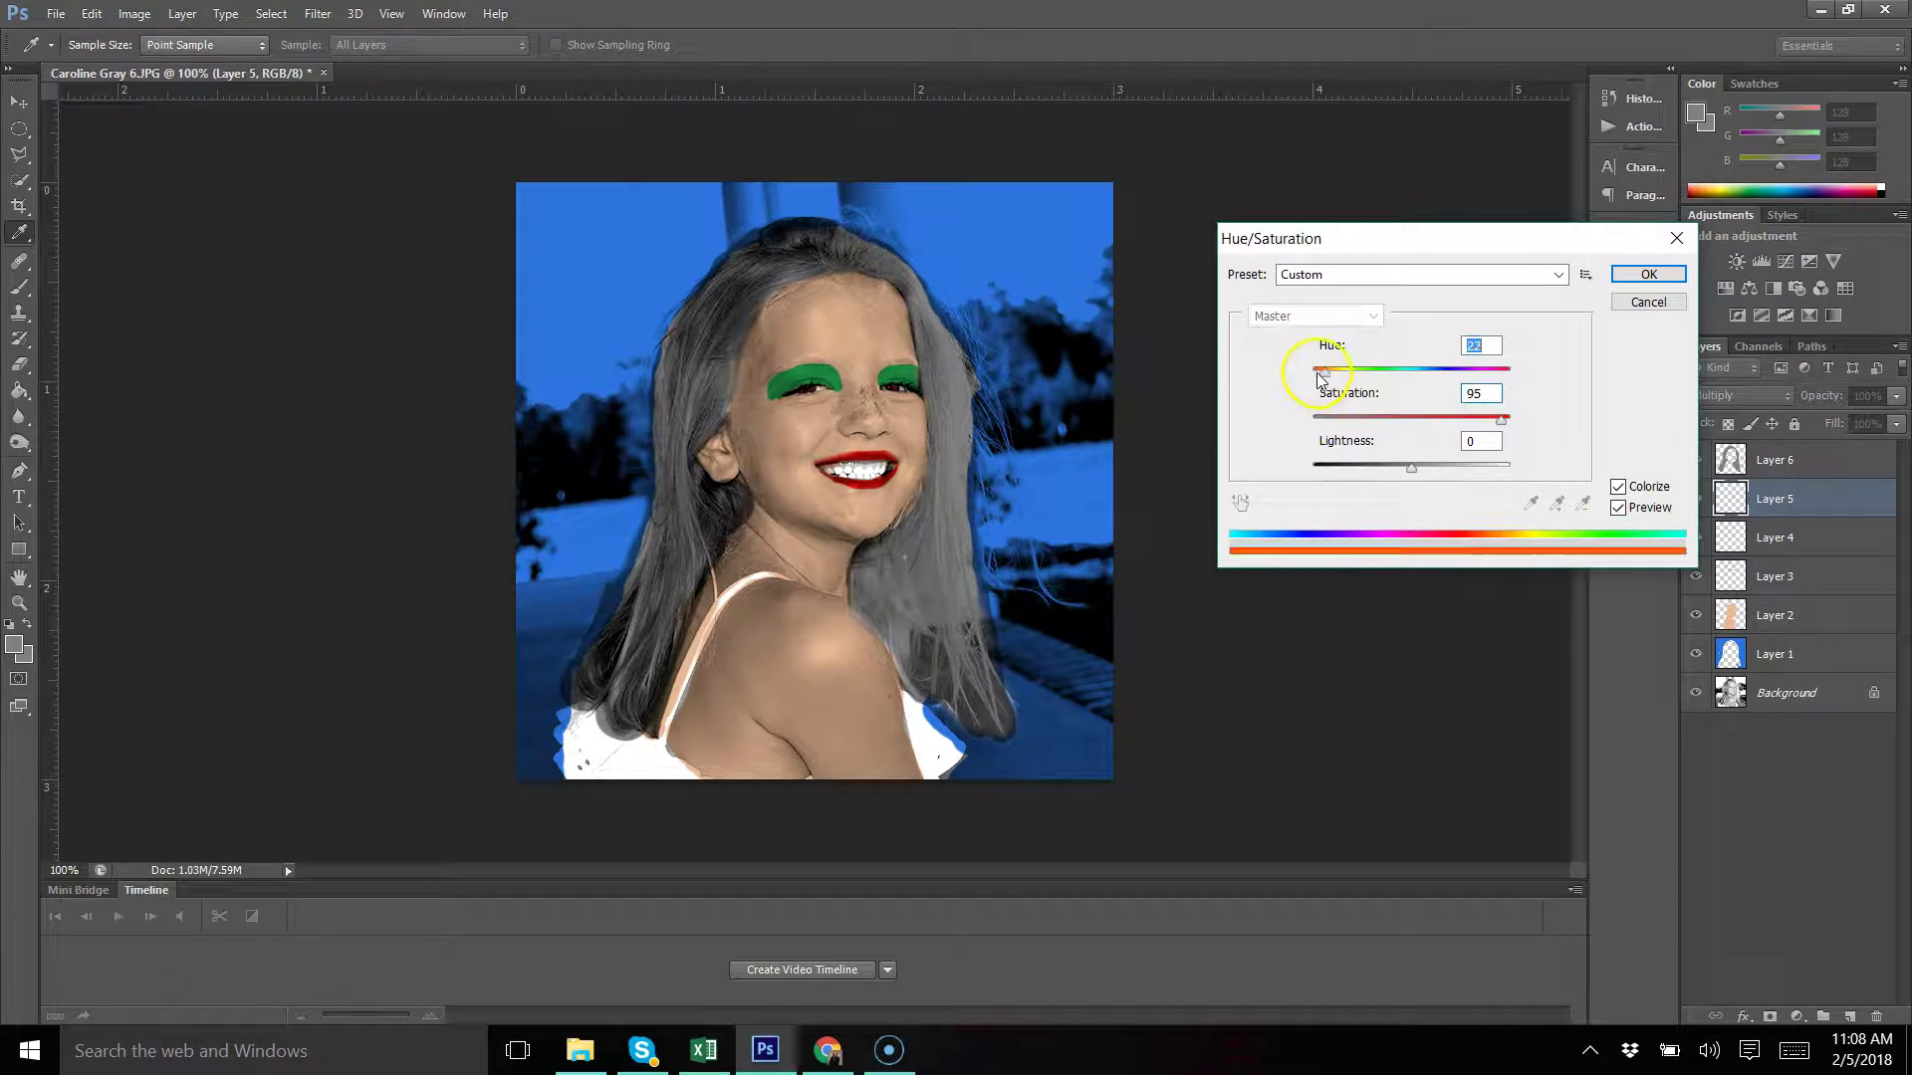
key(Return)
Colorize the hair on Layer 6 yellow
key(alt+bracketright)
click(135, 14)
mouse_move(171, 73)
click(468, 200)
click(1618, 486)
mouse_move(1315, 372)
mouse_down()
mouse_move(1476, 372)
mouse_move(1328, 383)
mouse_move(1342, 371)
mouse_up()
click(1649, 273)
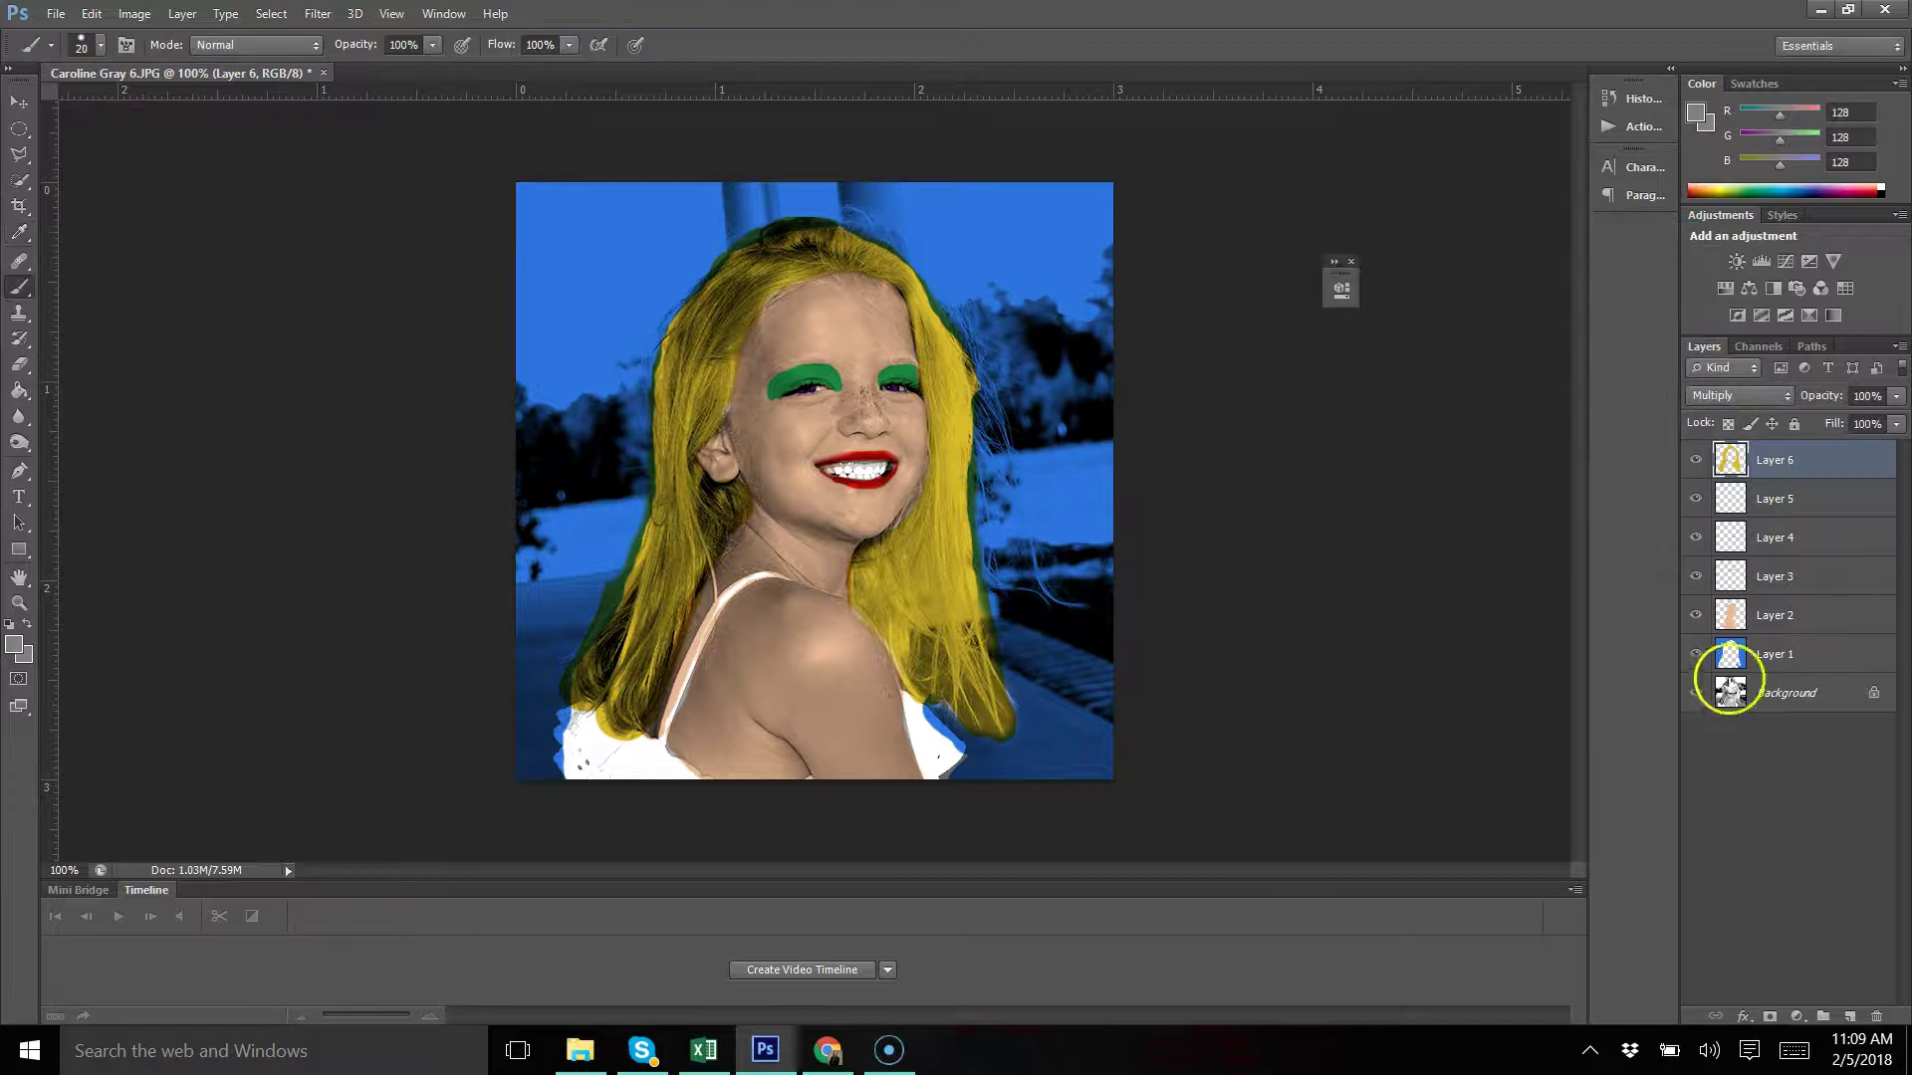
Zoom in to 300% and erase stray colour near the strap with a smaller eraser
click(1836, 655)
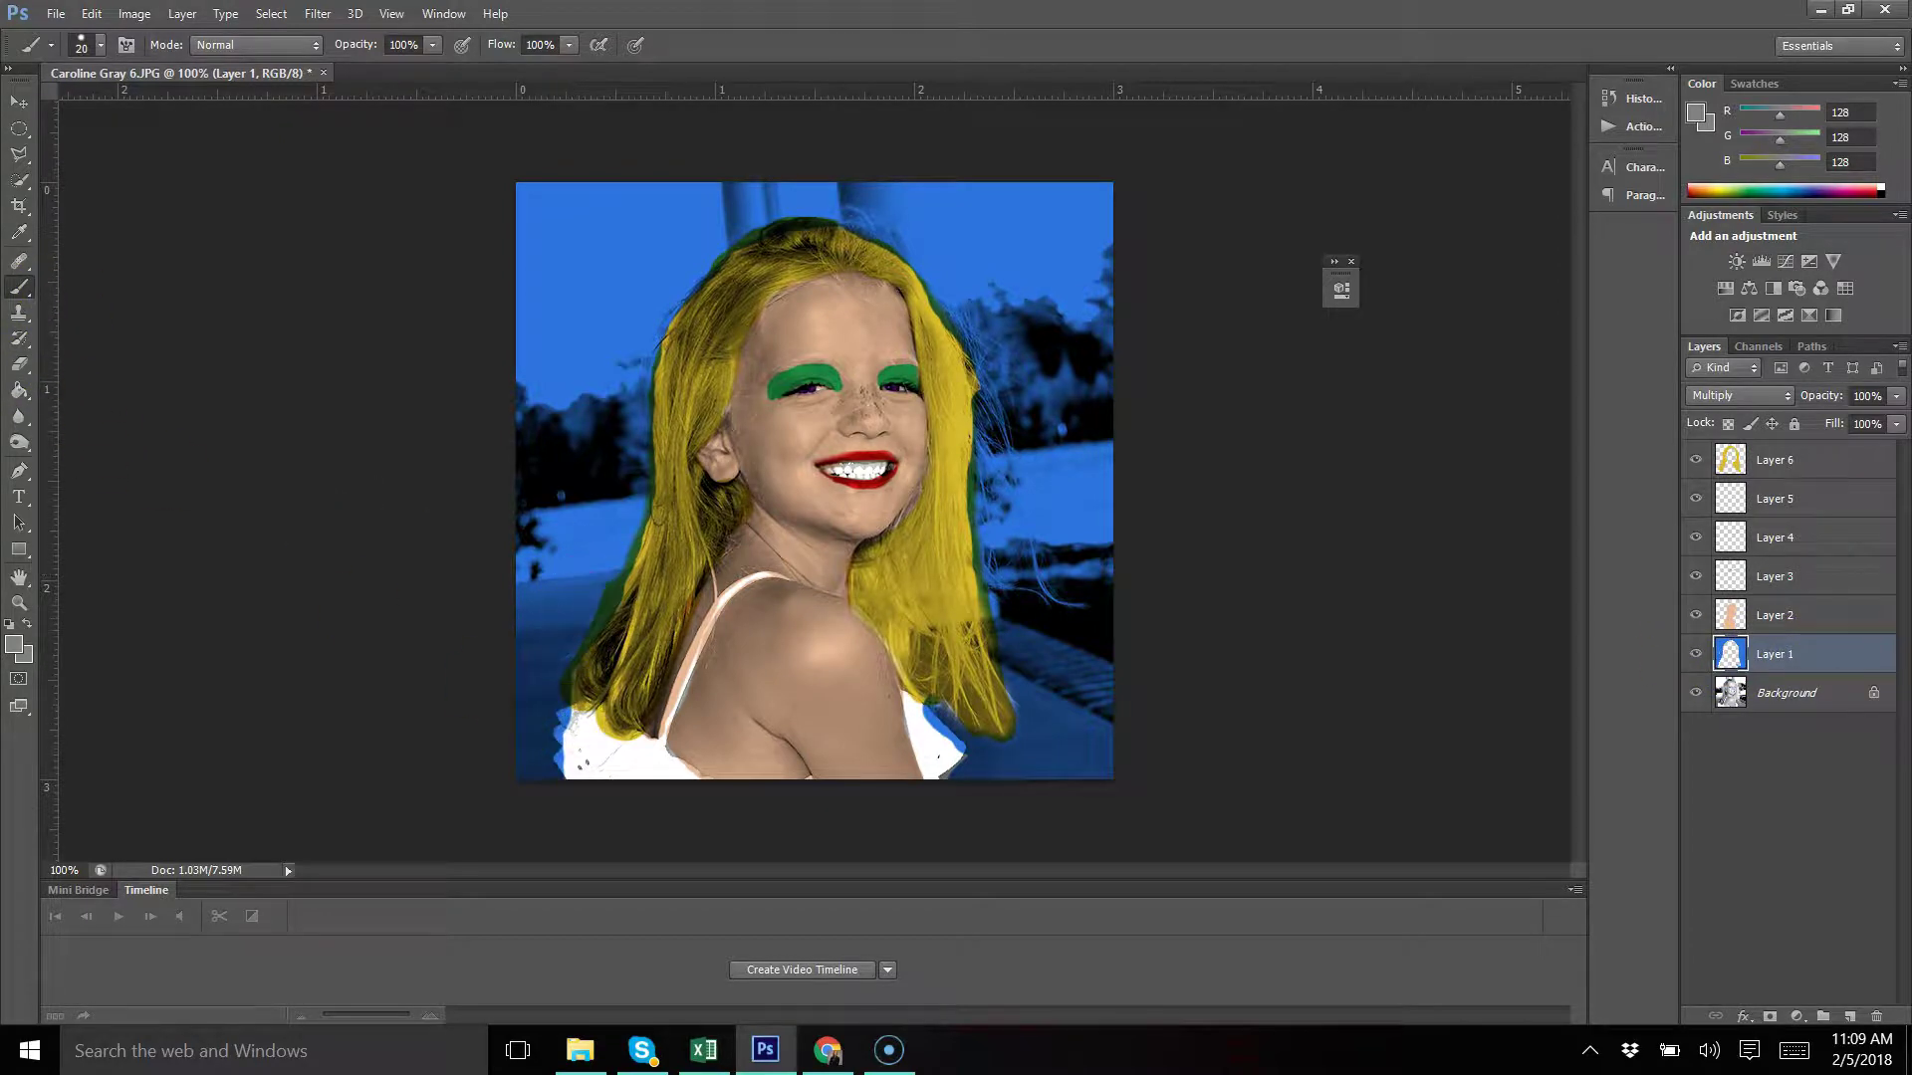
click(19, 363)
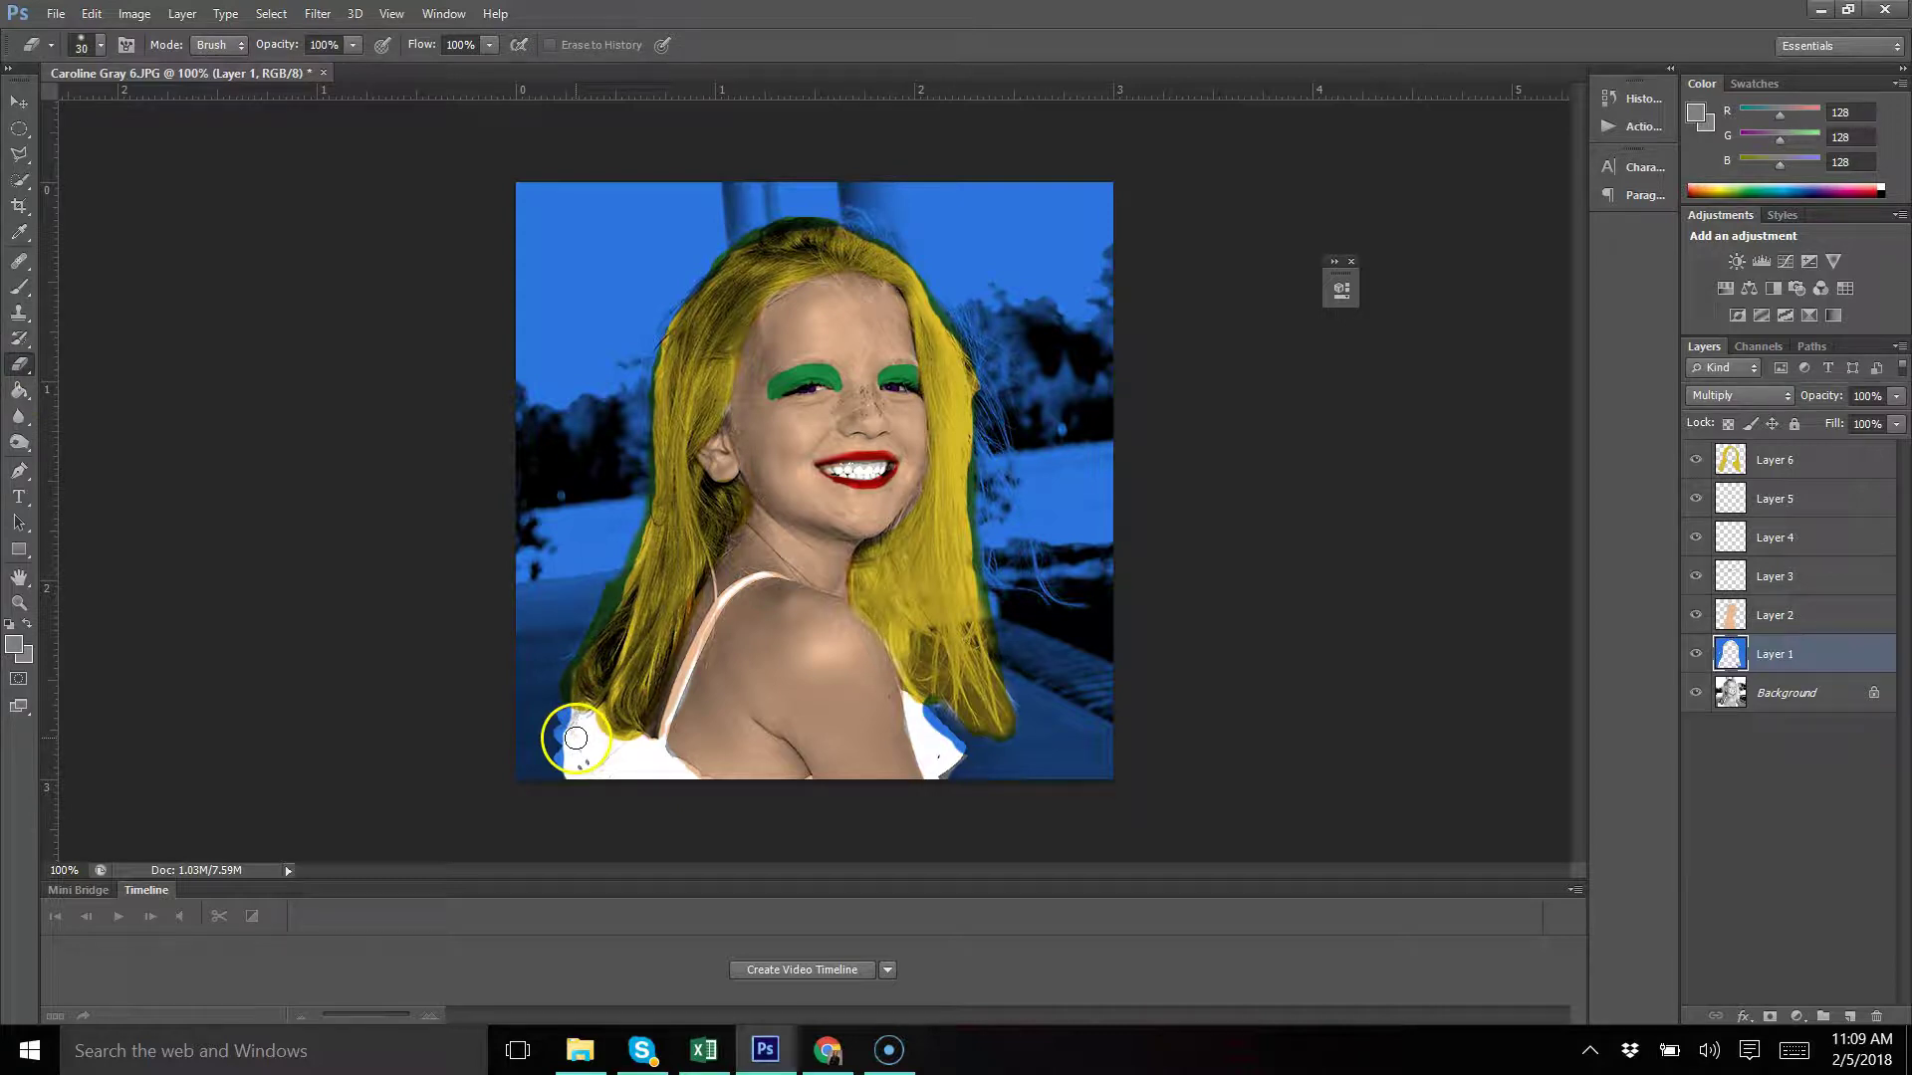
key(ctrl+plus)
key(ctrl+plus)
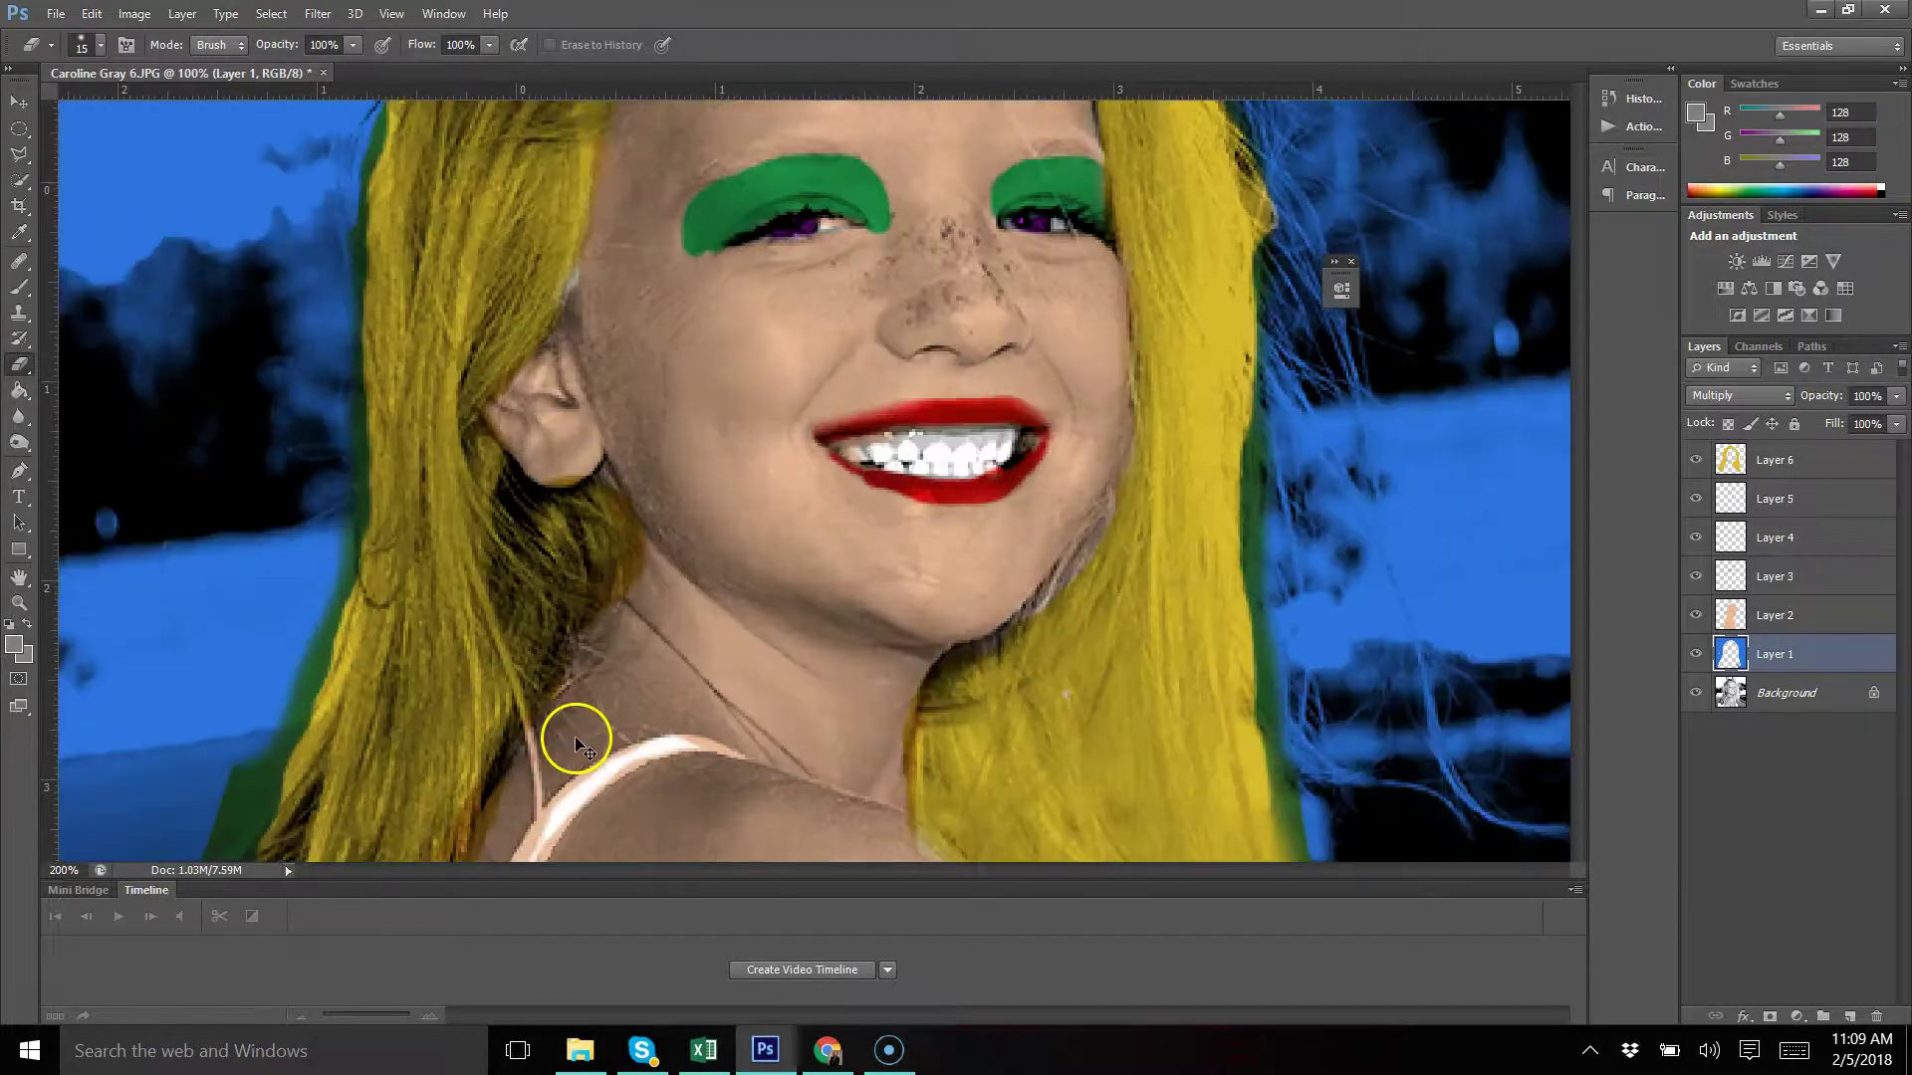
drag(1577, 470, 1578, 619)
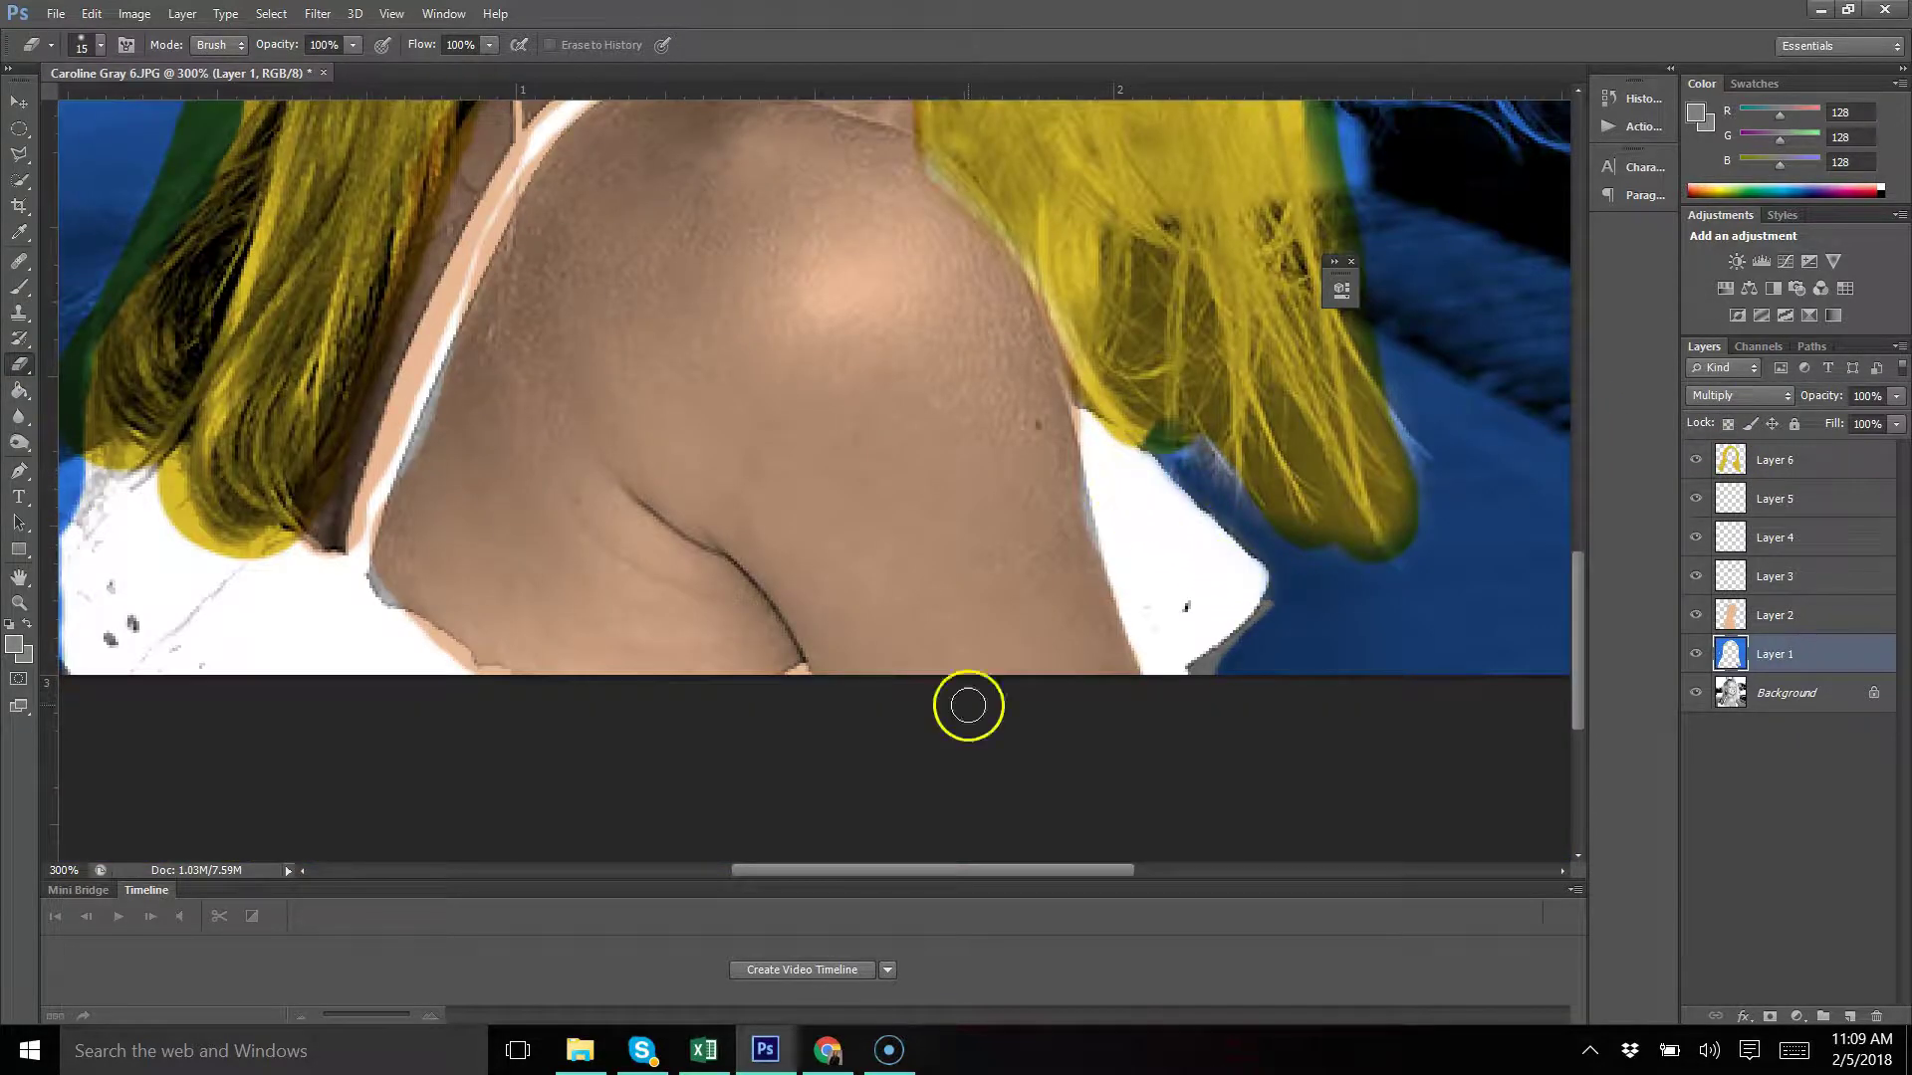
scroll(969, 701, left, 3)
scroll(760, 414, up, 3)
key(alt+bracketright)
key(bracketleft)
key(bracketleft)
mouse_move(857, 358)
mouse_down()
mouse_move(750, 568)
mouse_move(767, 584)
mouse_move(897, 308)
mouse_move(1045, 254)
mouse_up()
Paint the tan skin colour over the shoulder up to the strap edge
click(19, 286)
drag(1577, 598, 1597, 432)
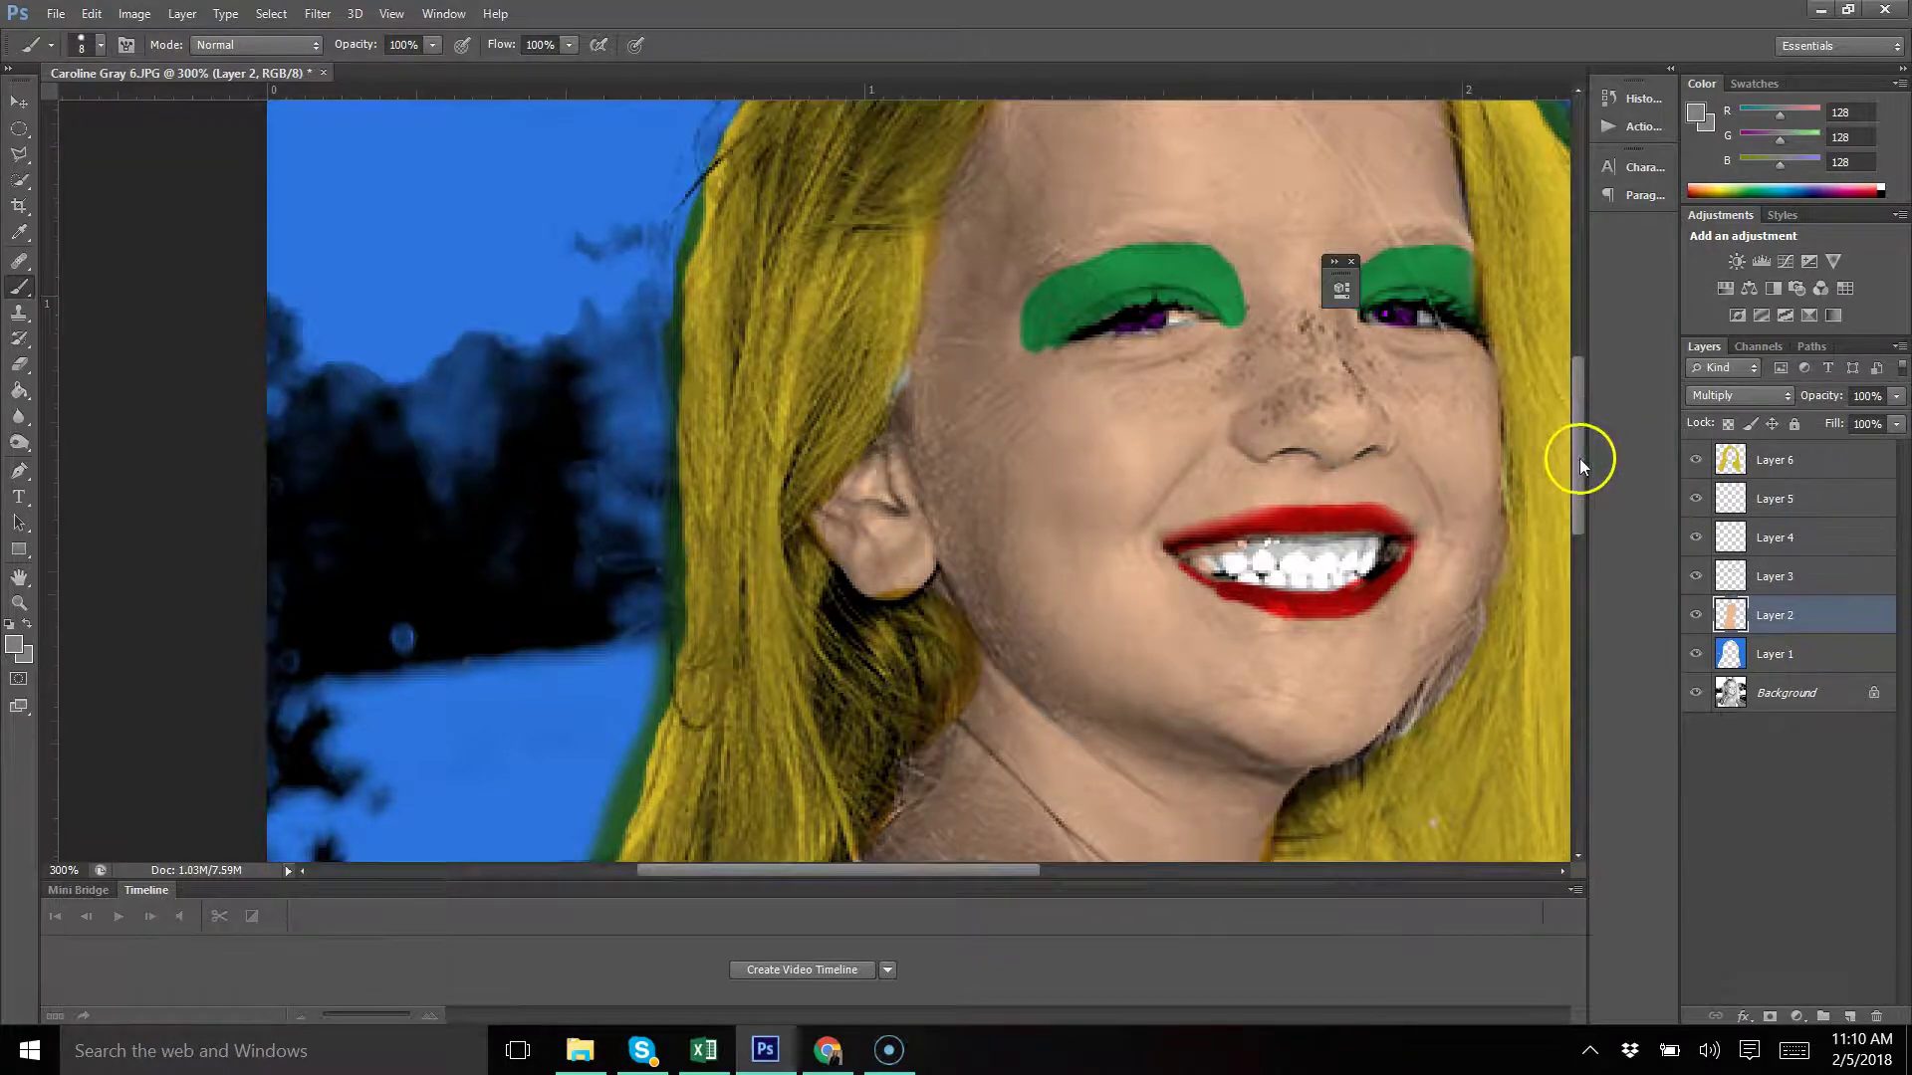
drag(1579, 458, 1629, 613)
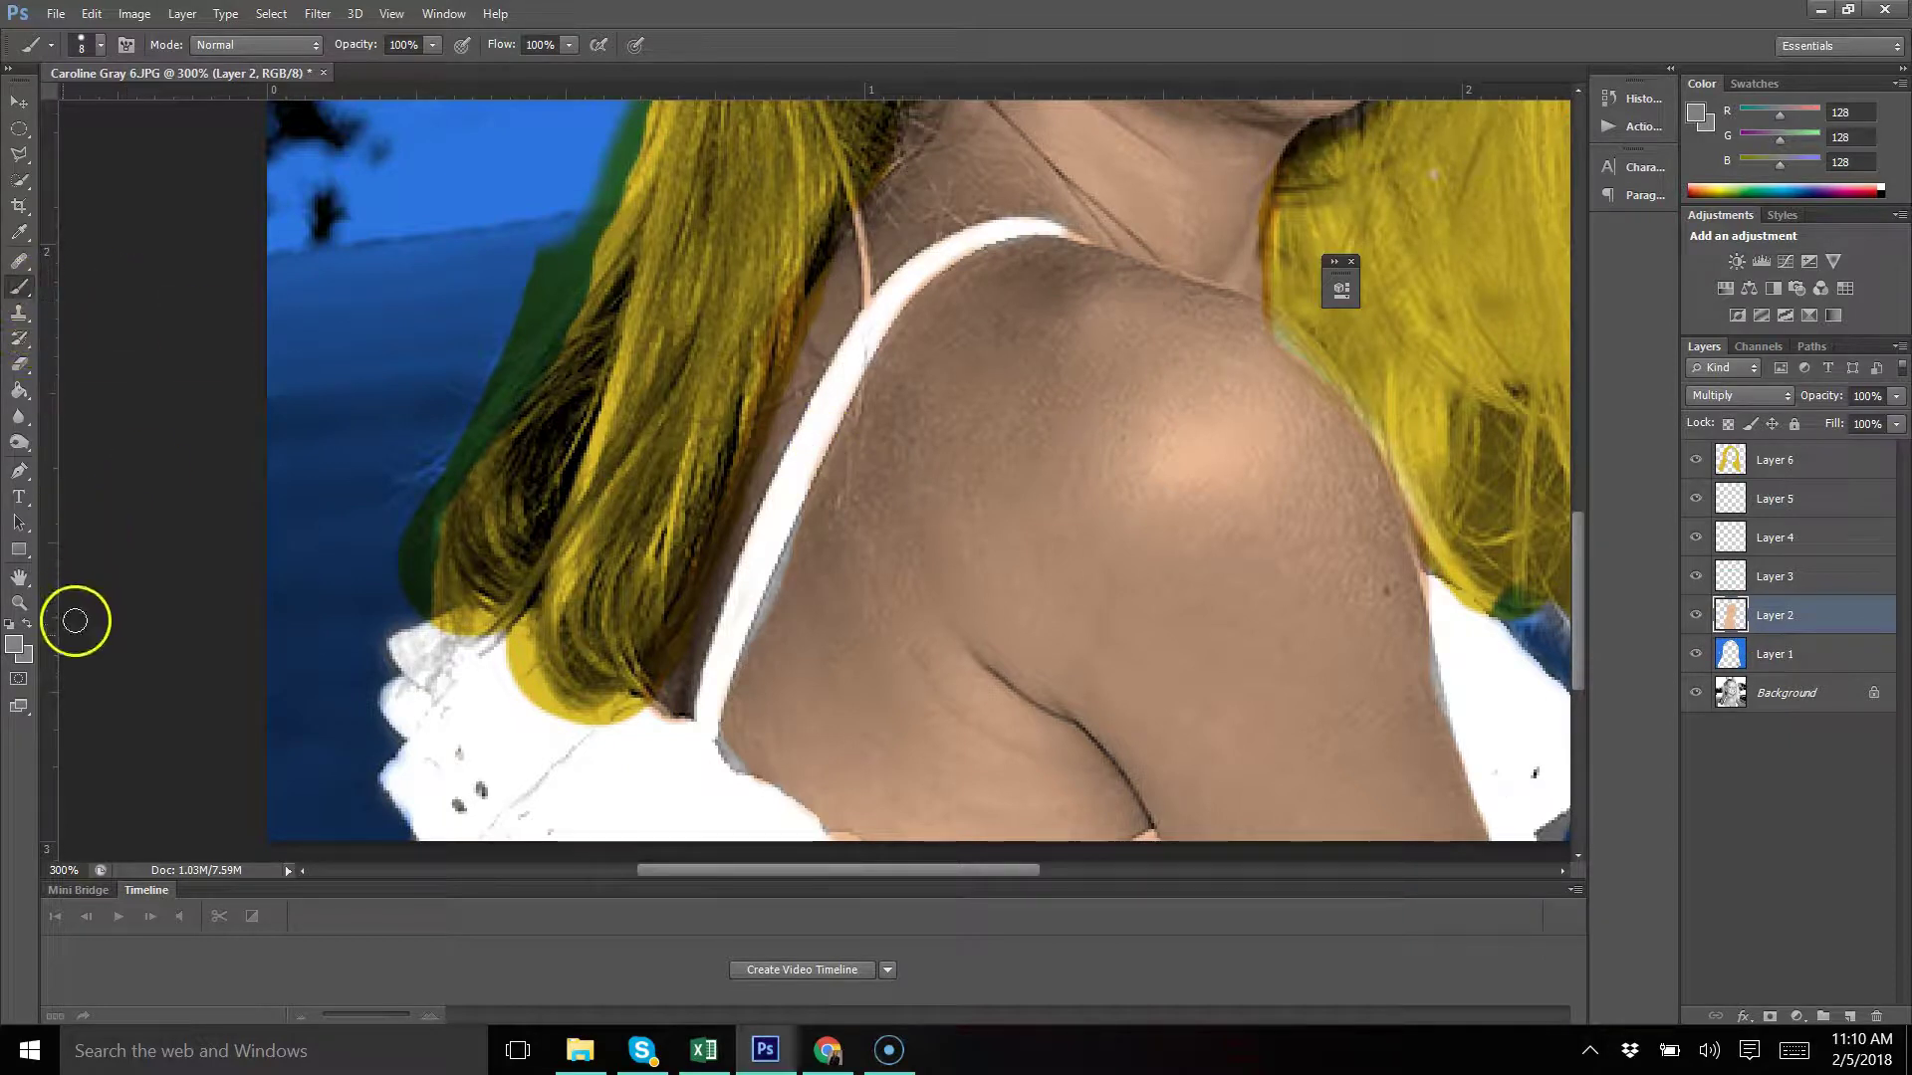
drag(724, 746, 764, 782)
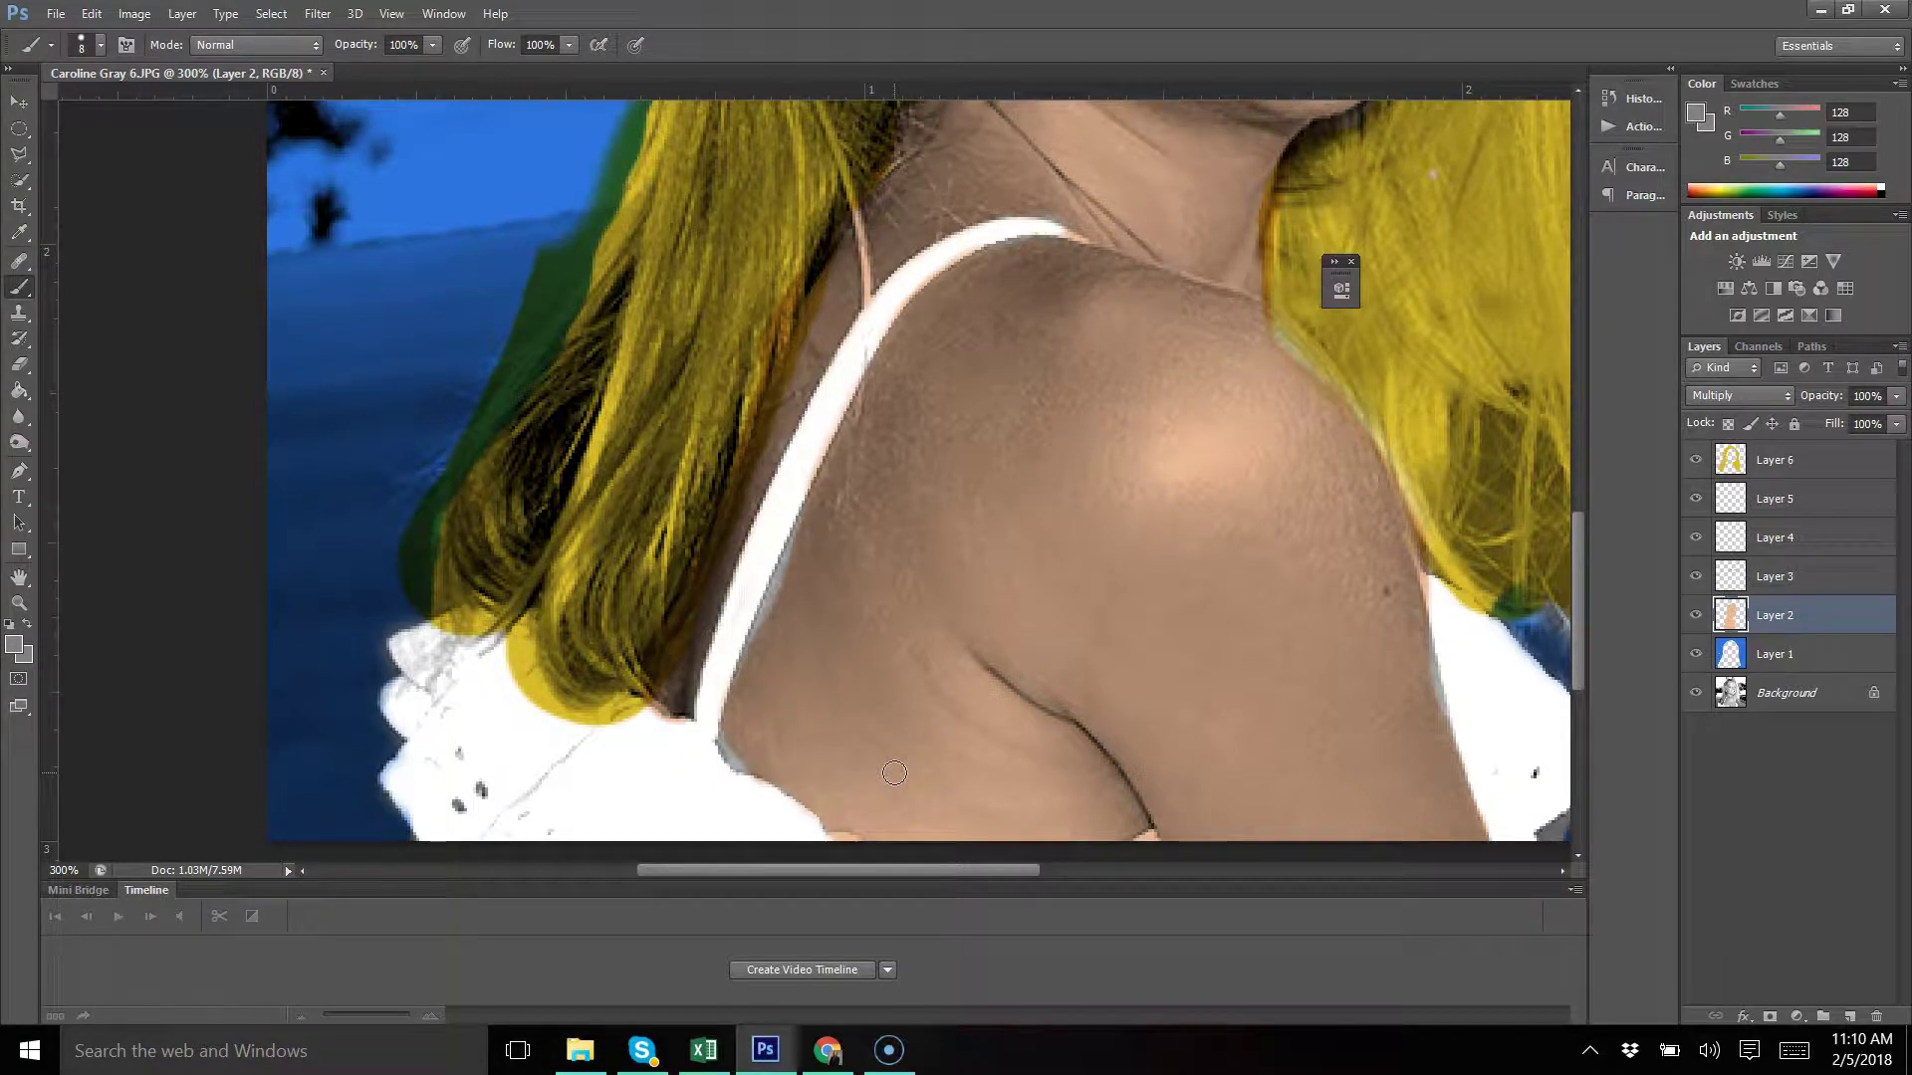
Take the Eraser and clean stray colour on the hair Layer 6
click(1828, 464)
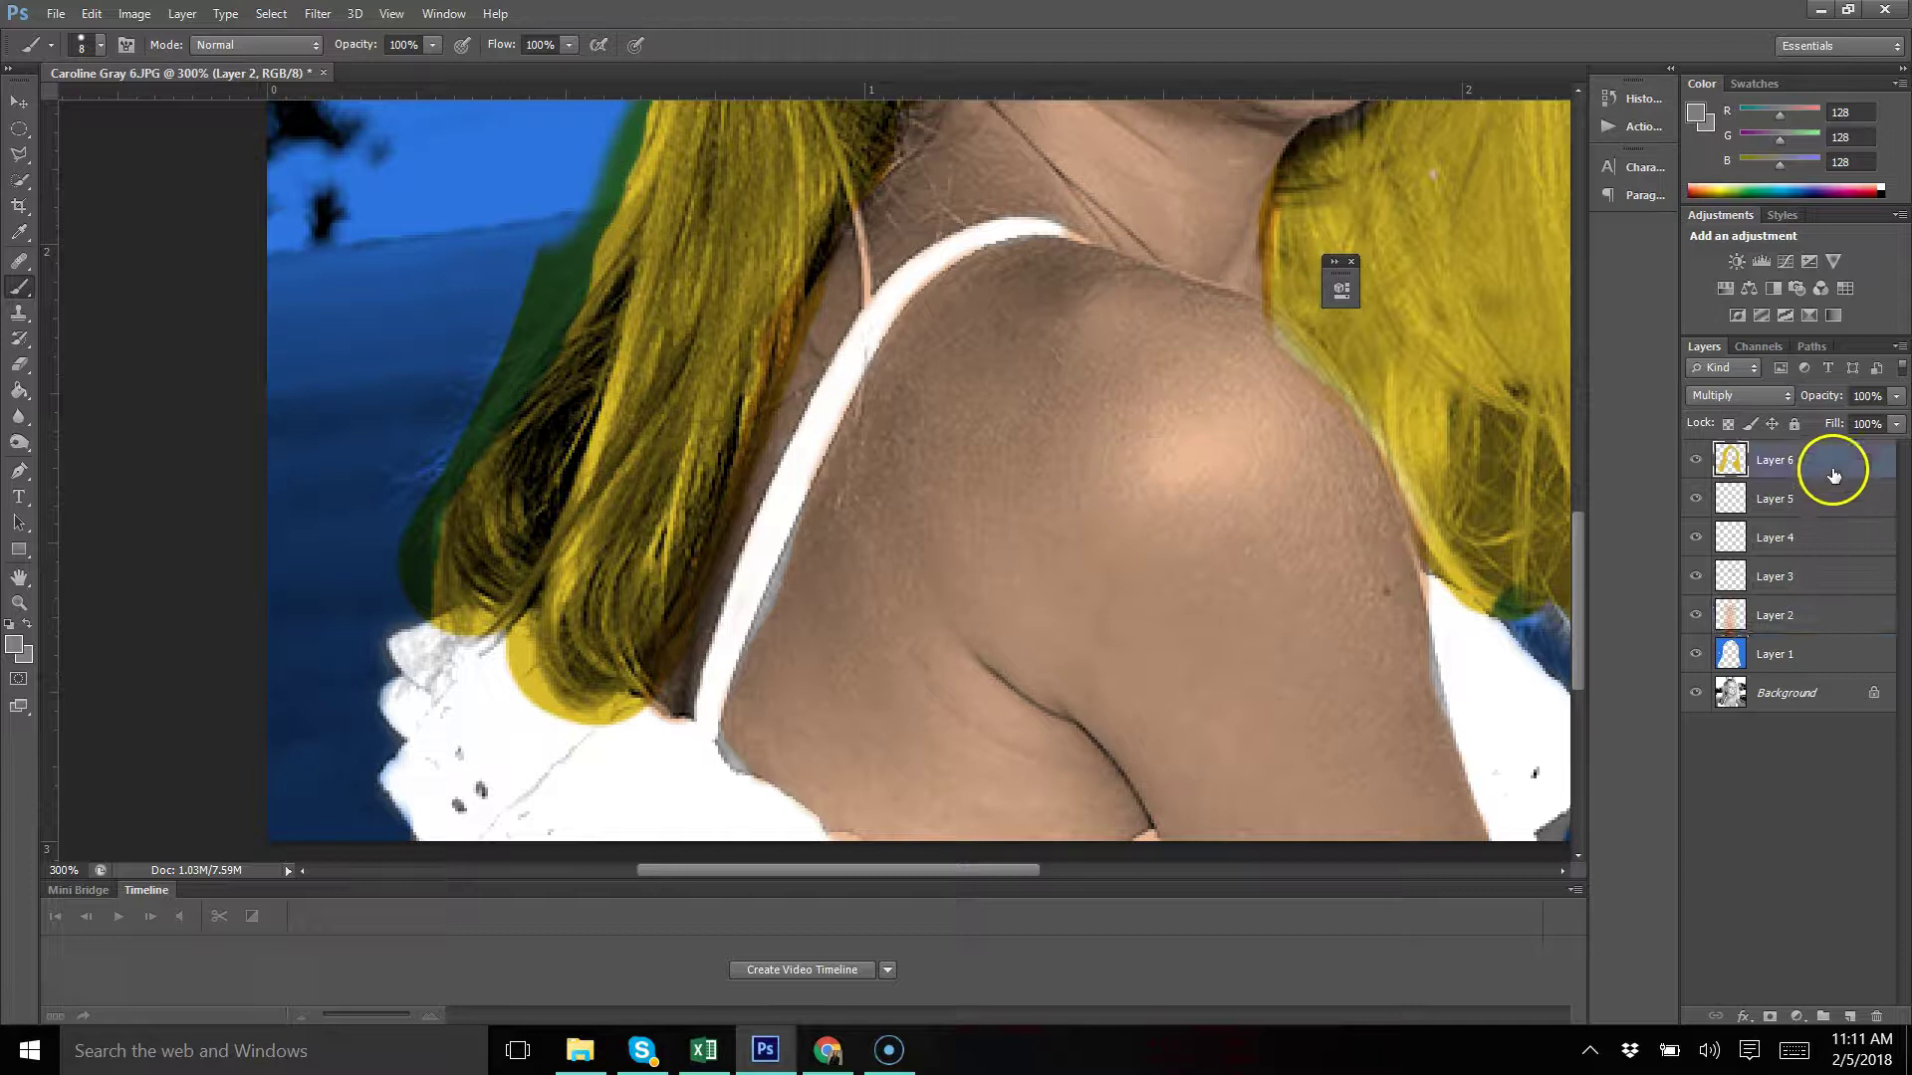
click(1777, 615)
click(19, 365)
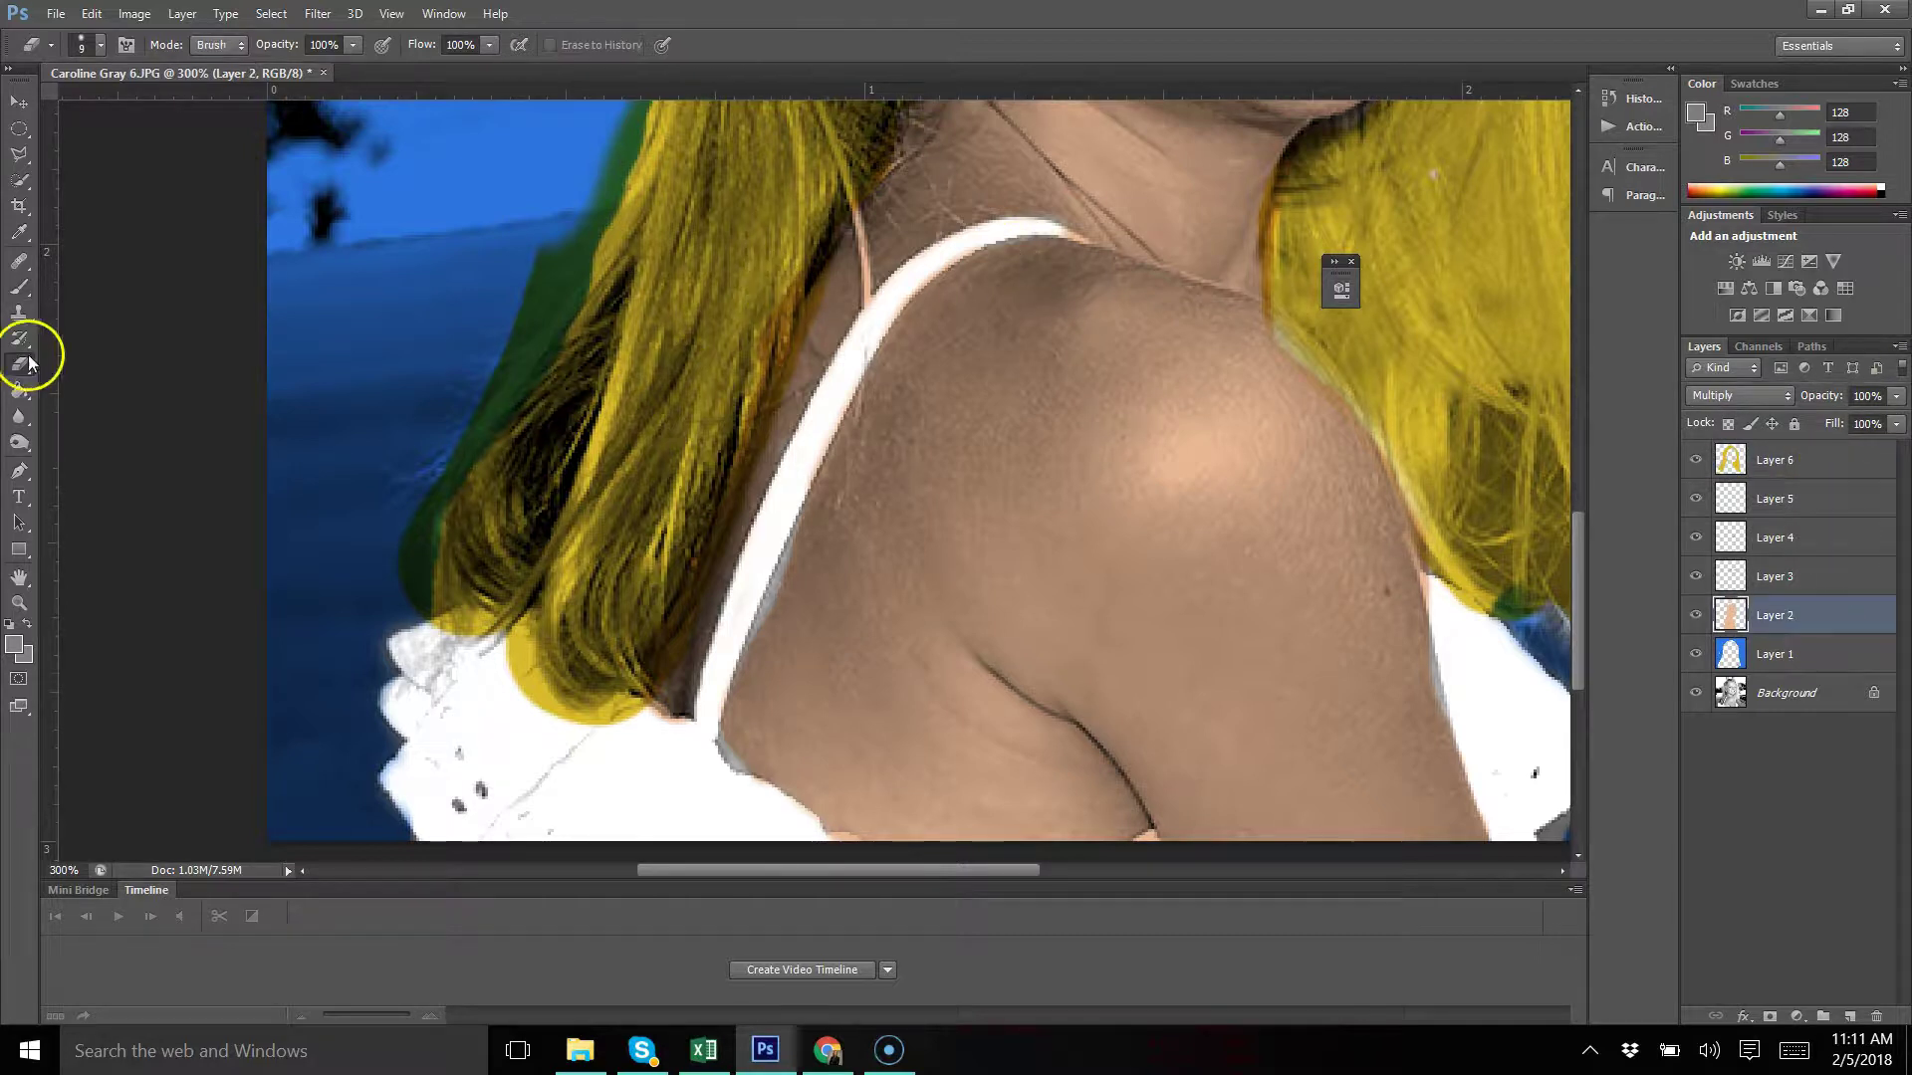
click(1807, 456)
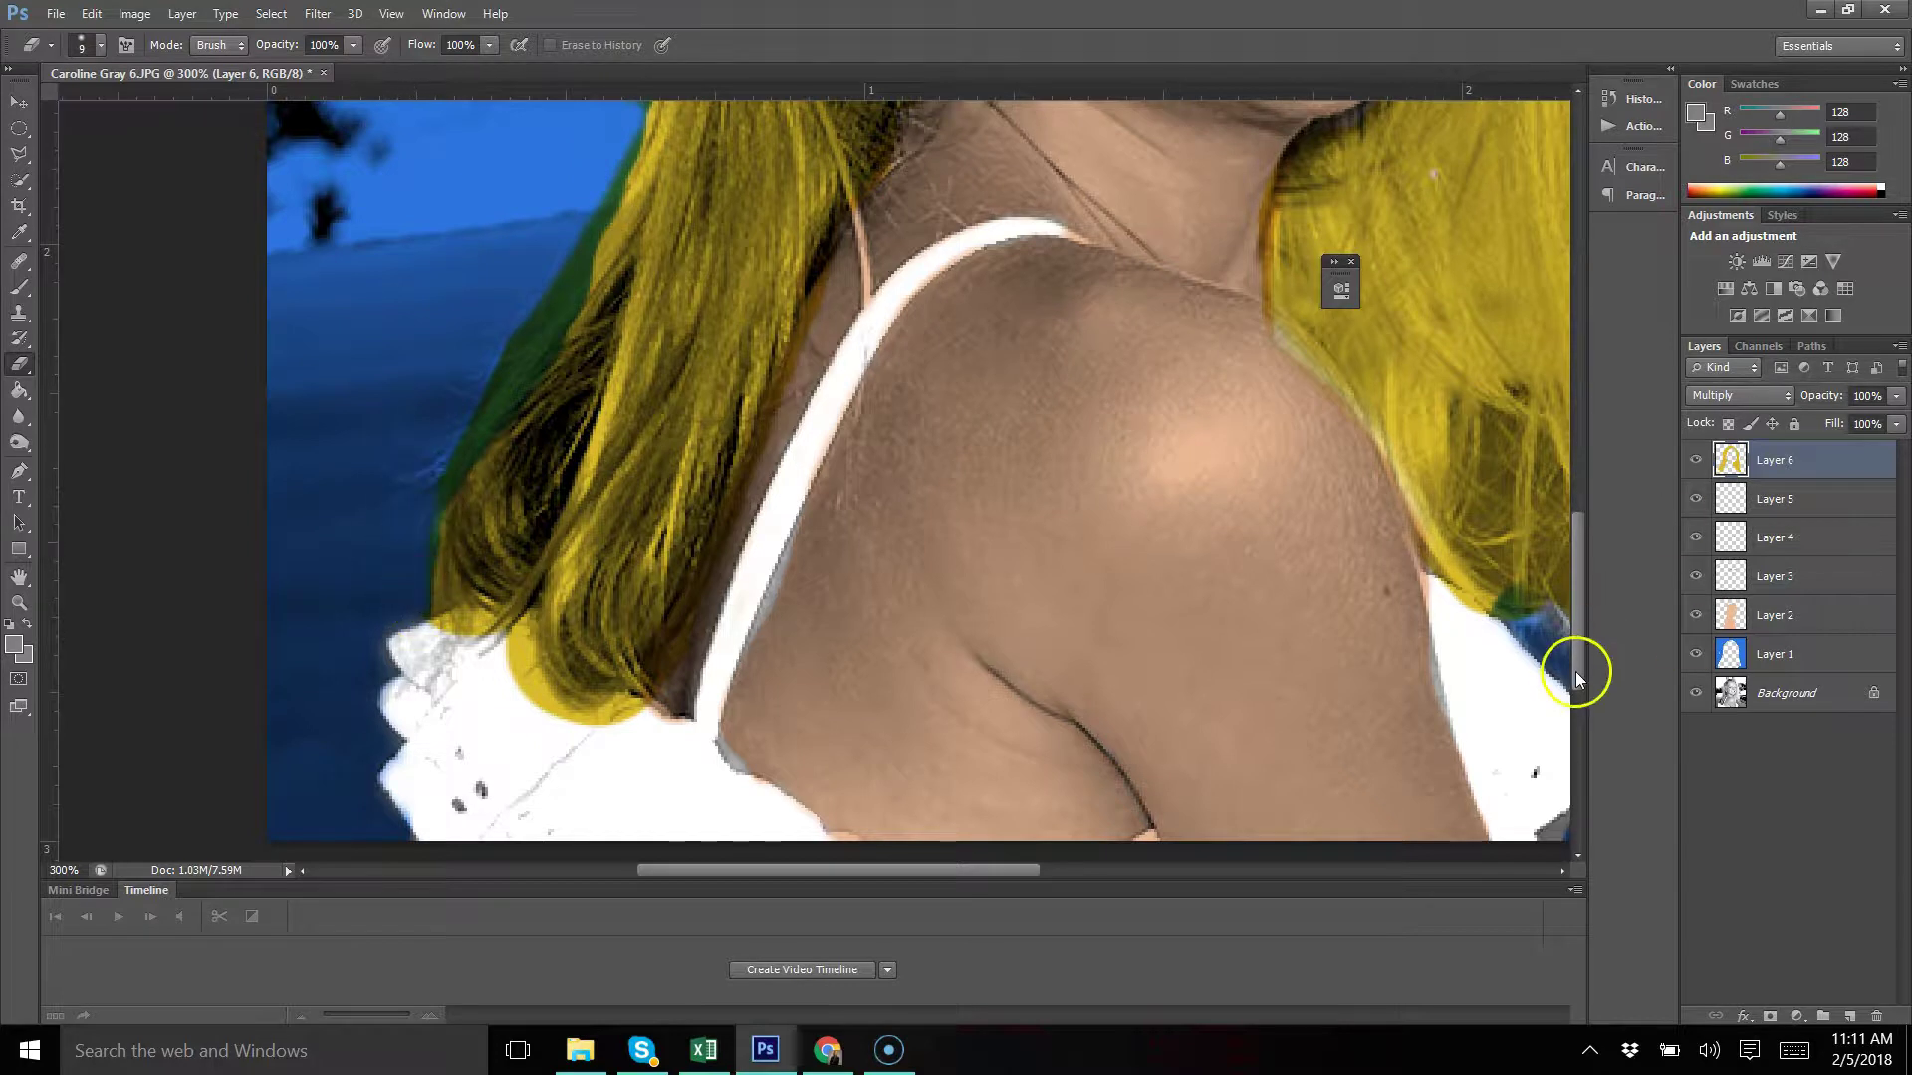
scroll(1575, 671, up, 5)
scroll(1569, 483, up, 3)
Set a 20 px eraser and clean the eyeshadow edges on Layer 3
click(1793, 500)
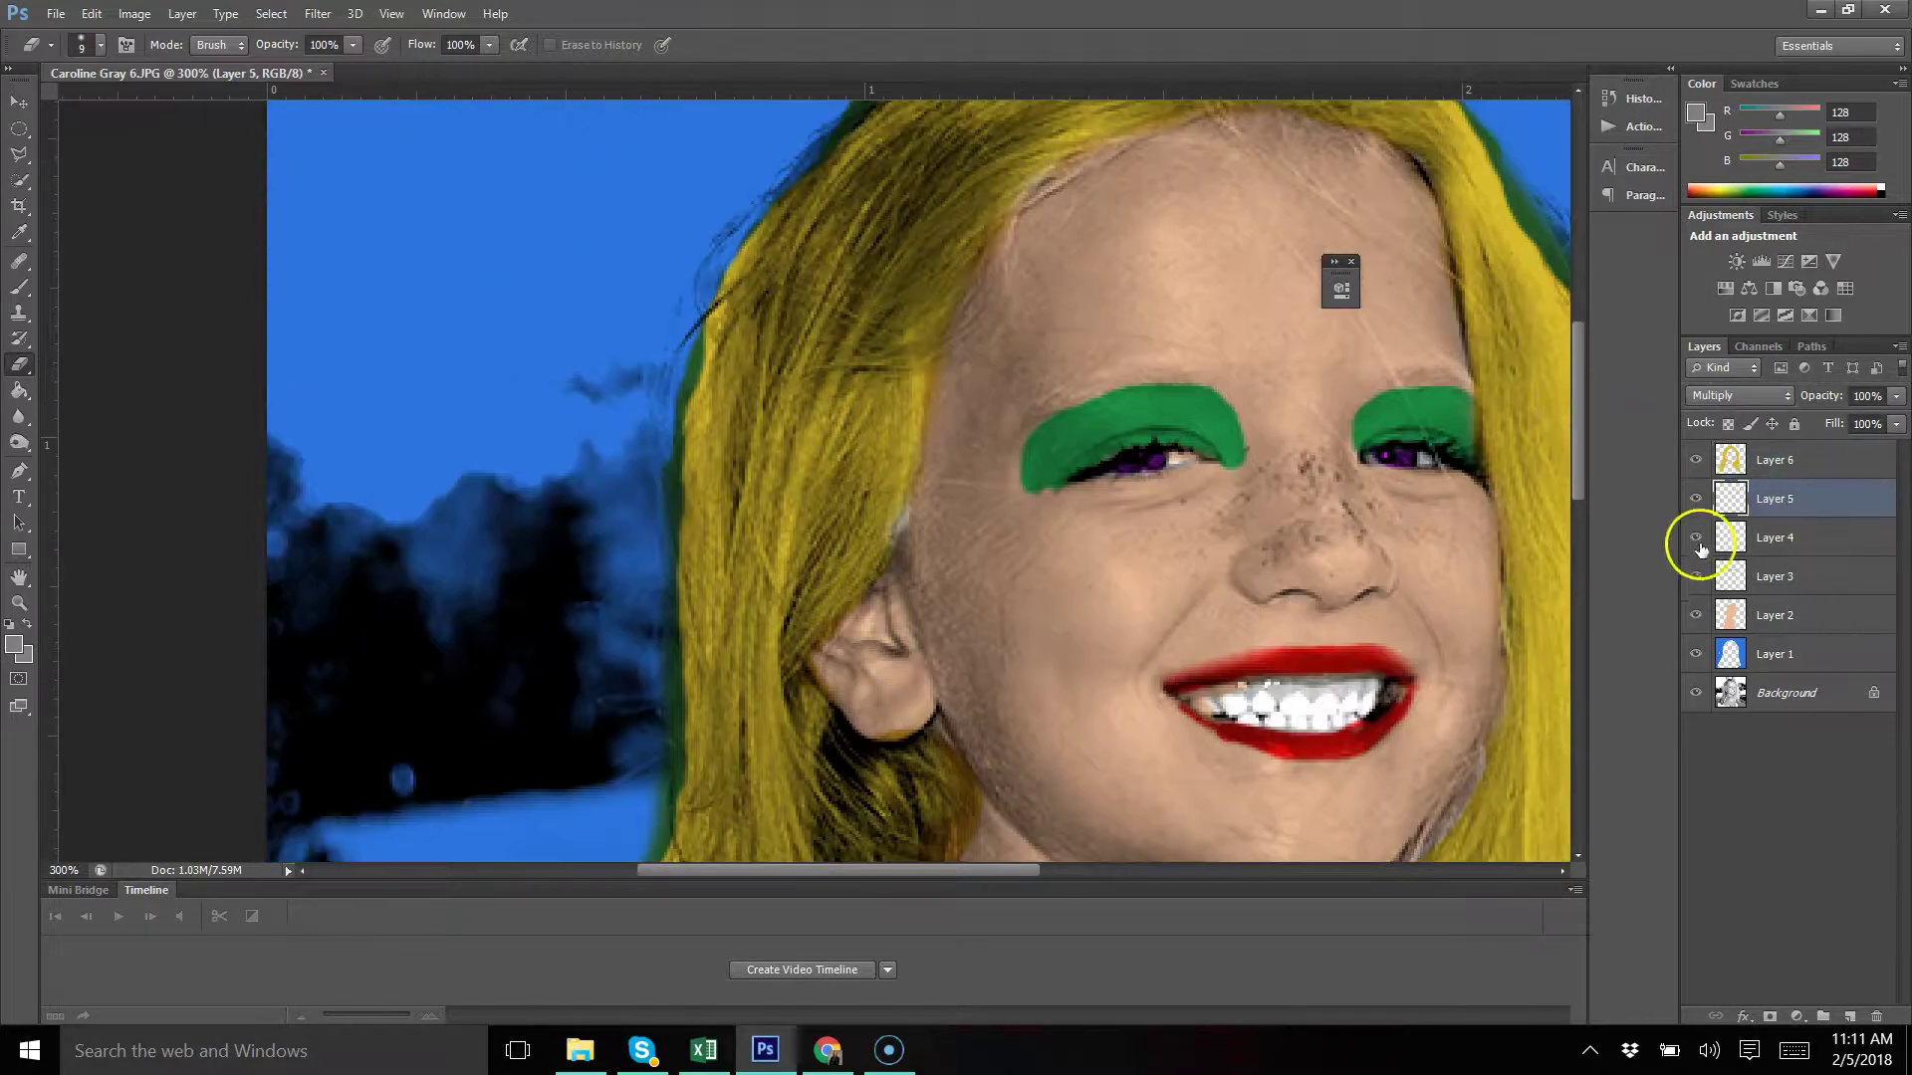
key(alt+bracketleft)
key(alt+bracketleft)
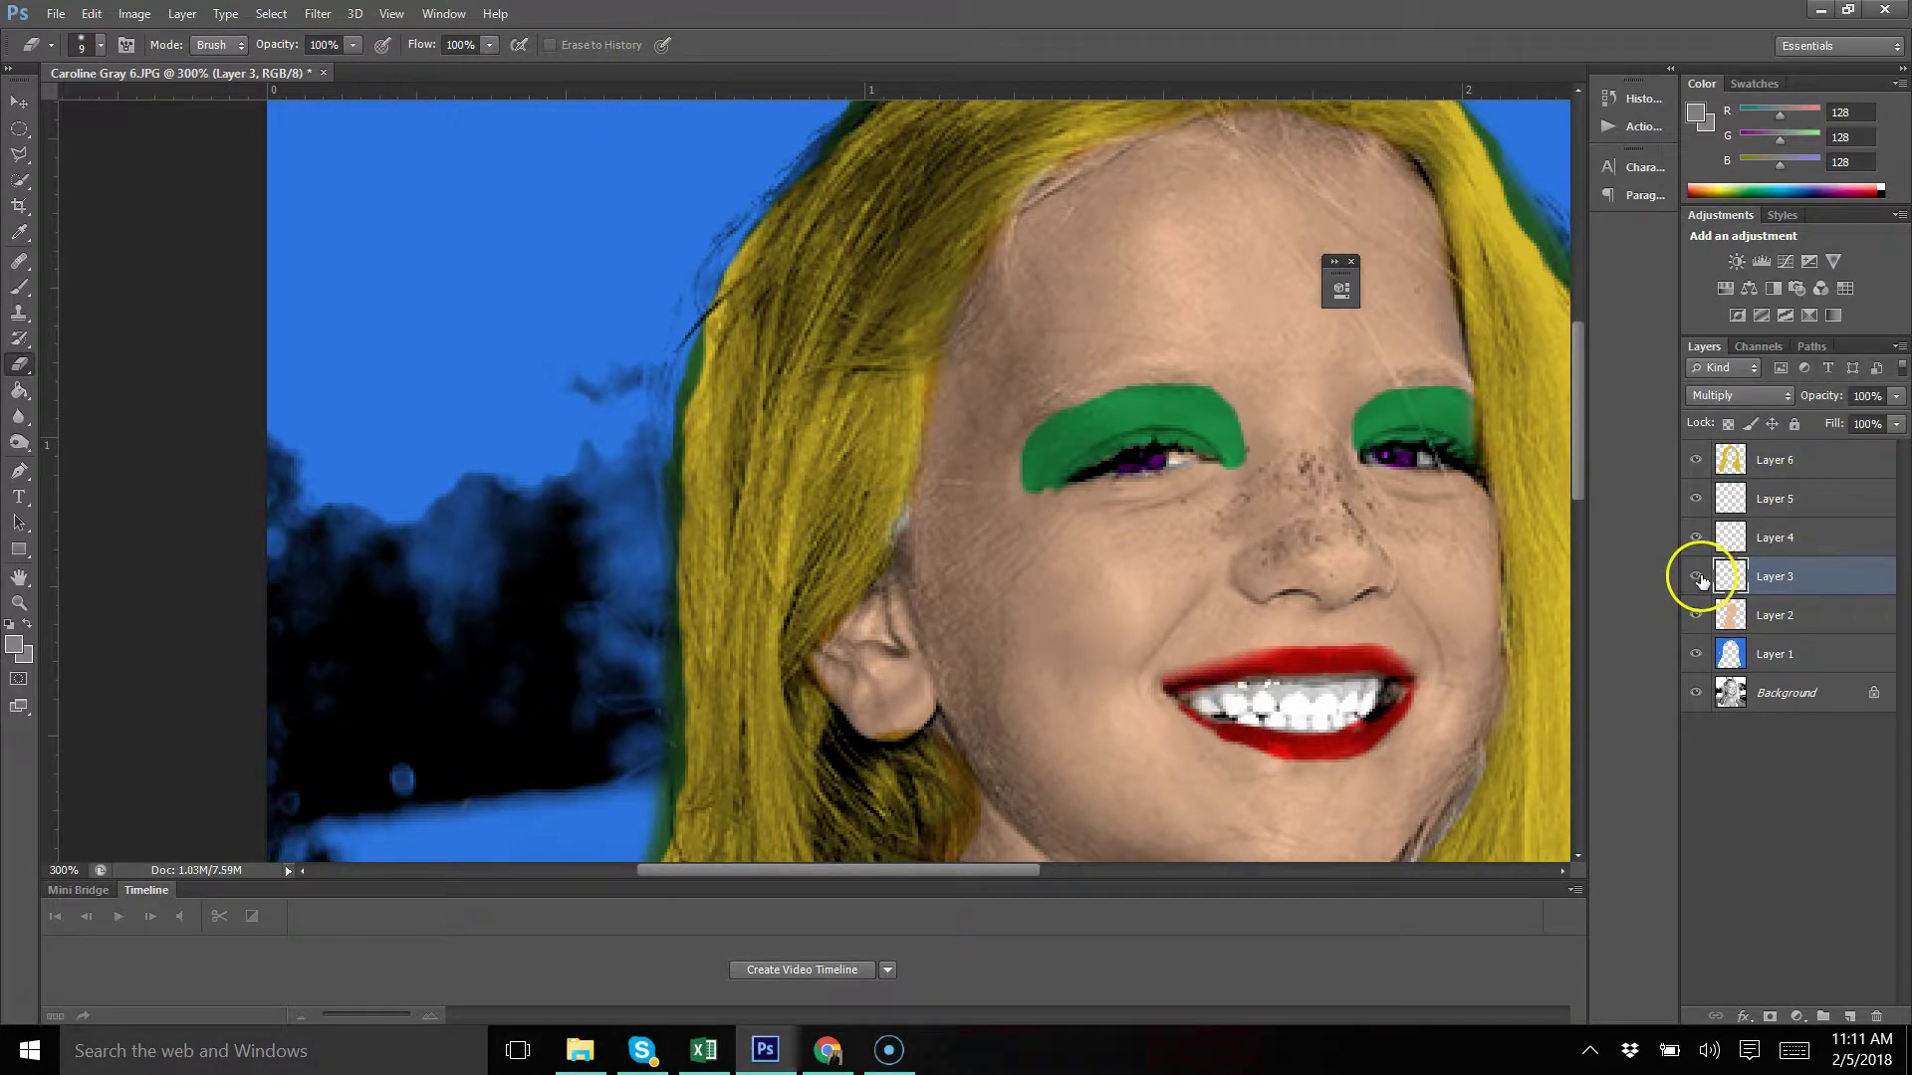
click(100, 45)
click(57, 204)
key(Return)
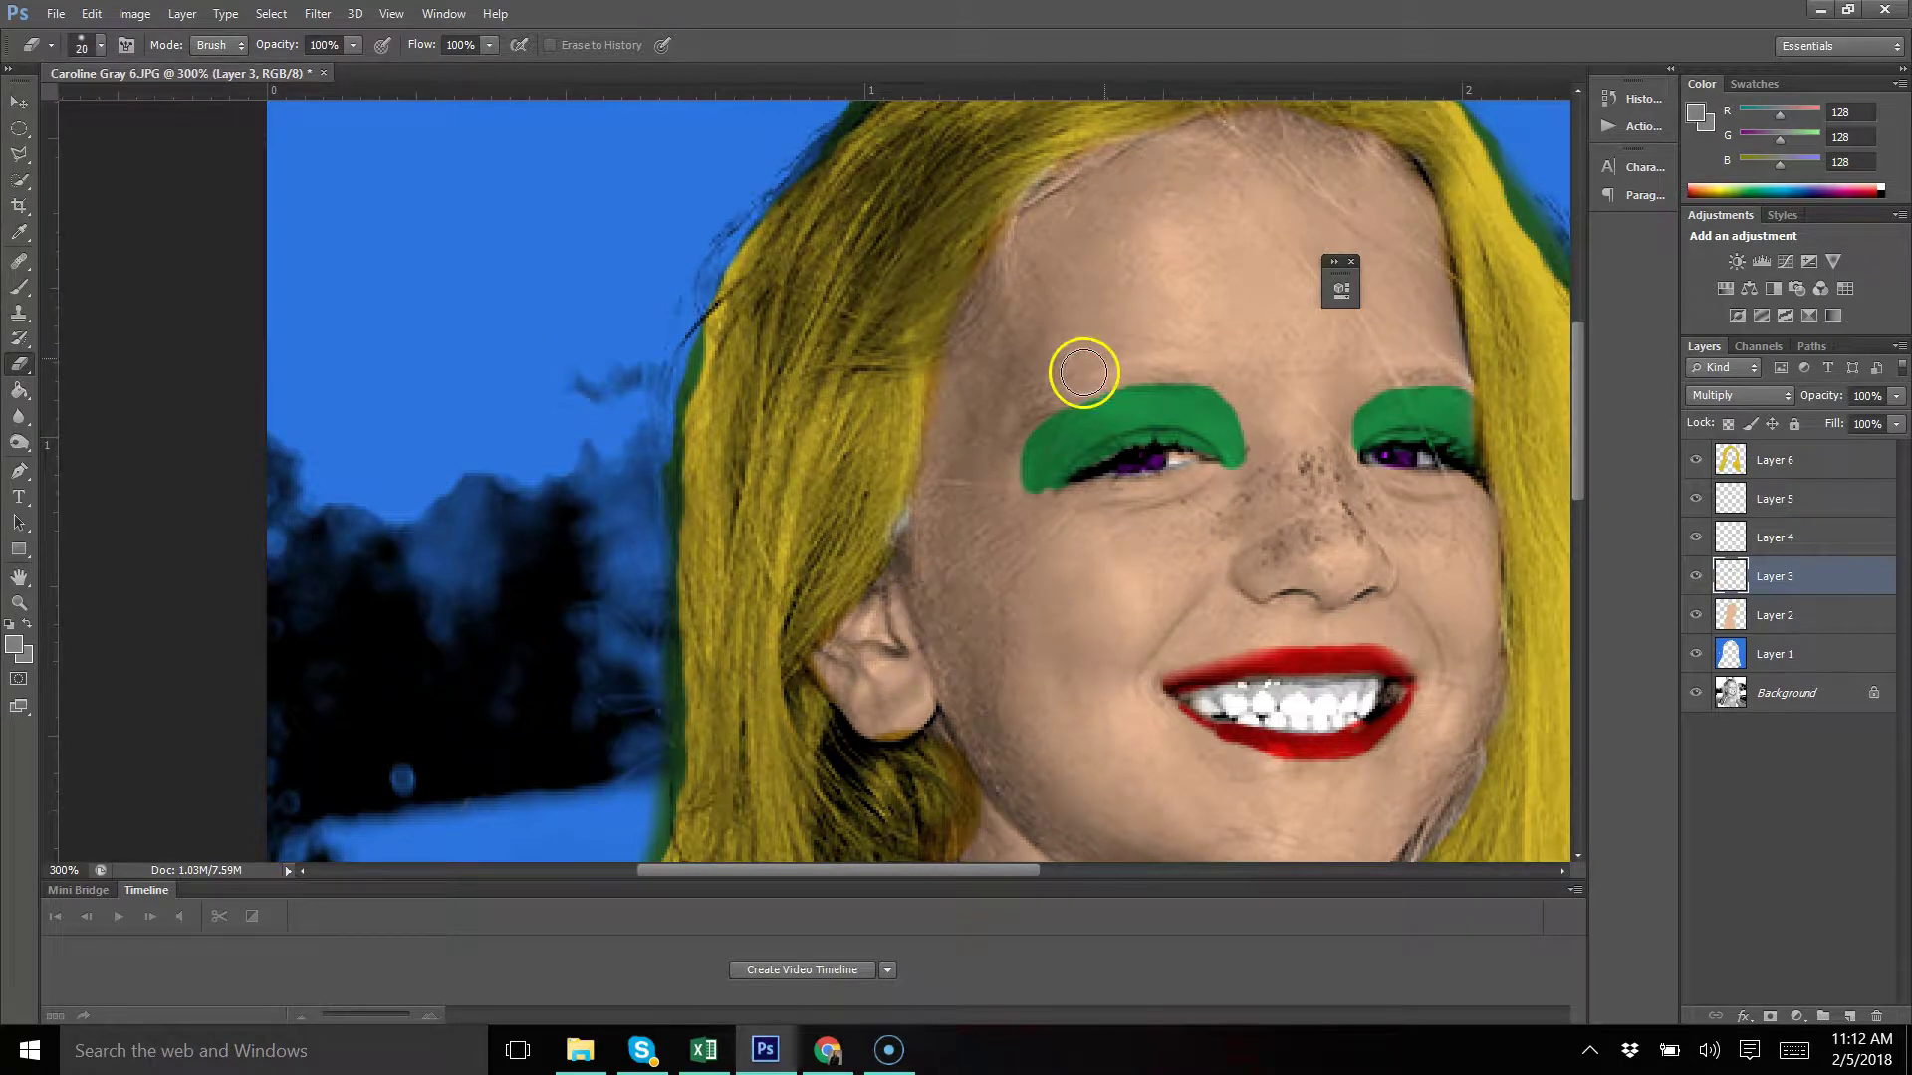
click(101, 45)
key(Return)
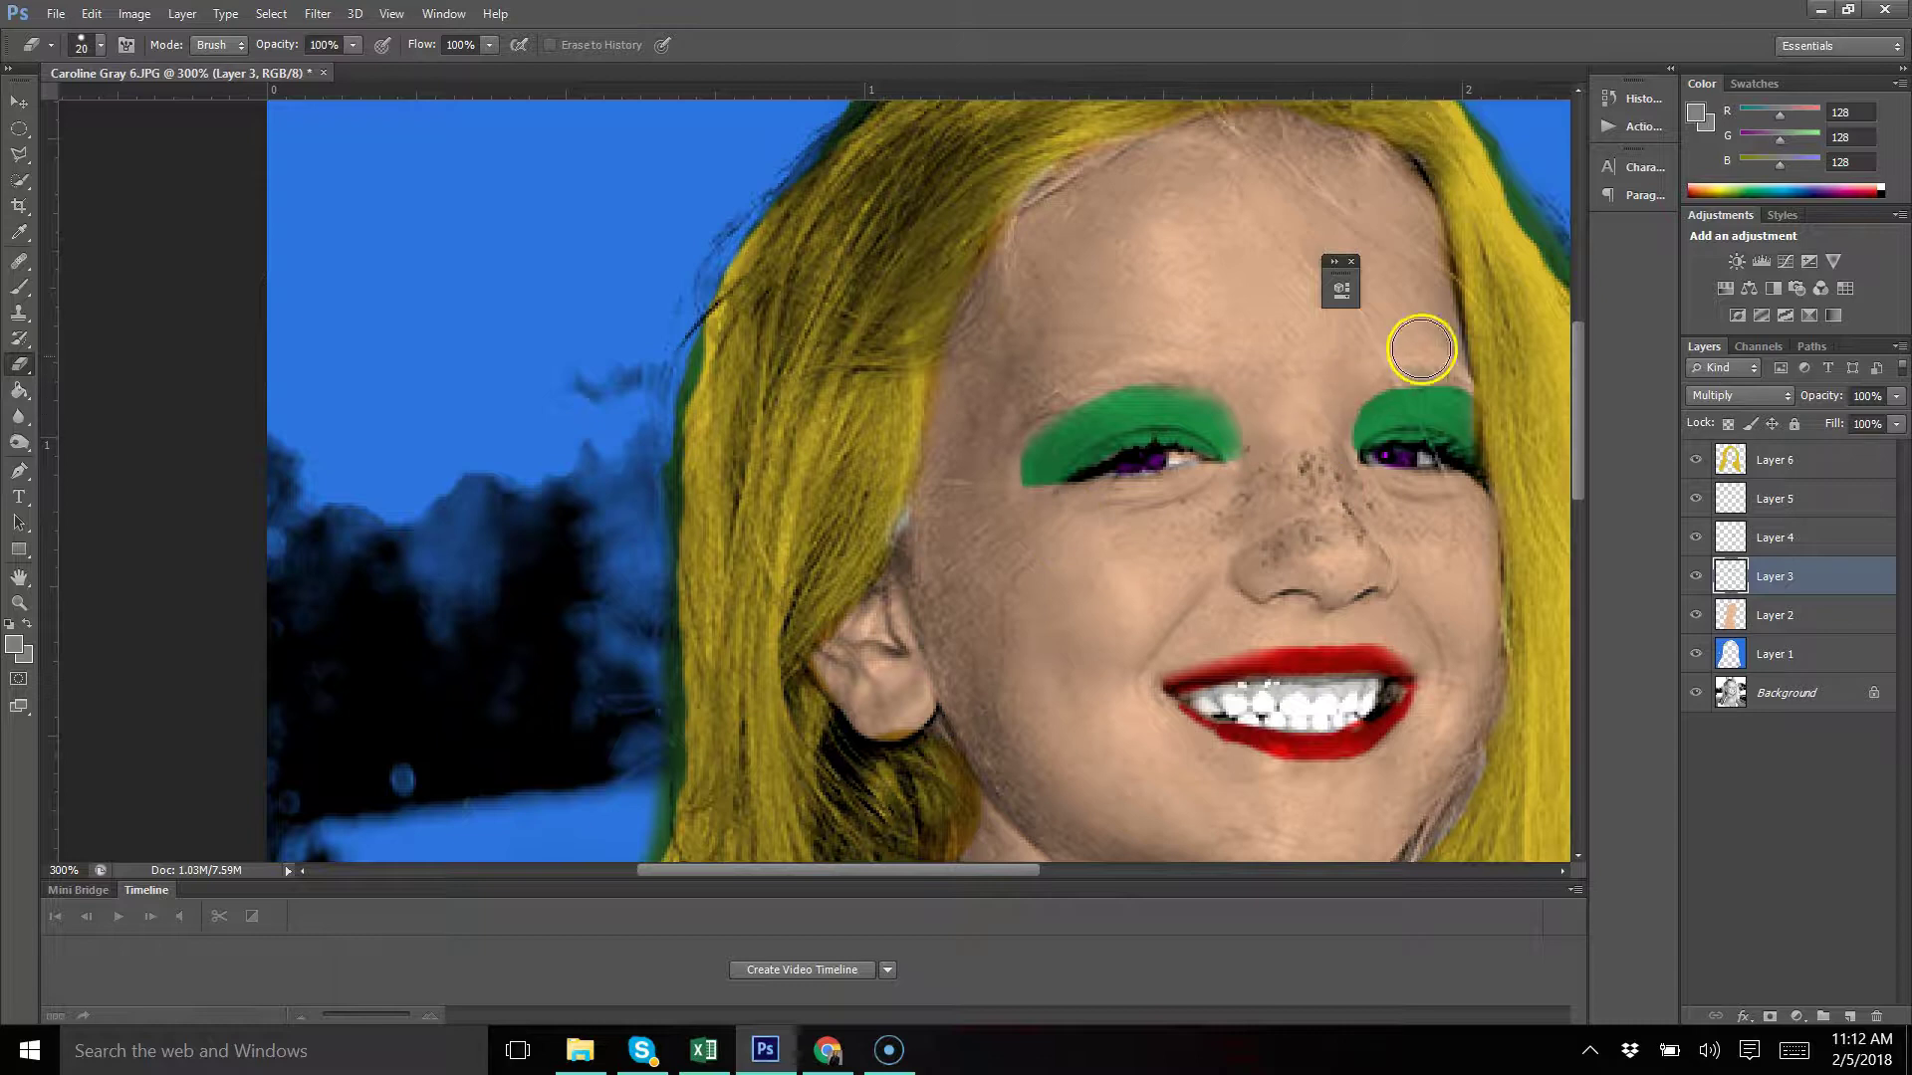
Erase lip overspill on Layer 4 with a smaller eraser, then view at 100%
click(1733, 537)
key(bracketleft)
key(bracketleft)
key(bracketleft)
key(bracketleft)
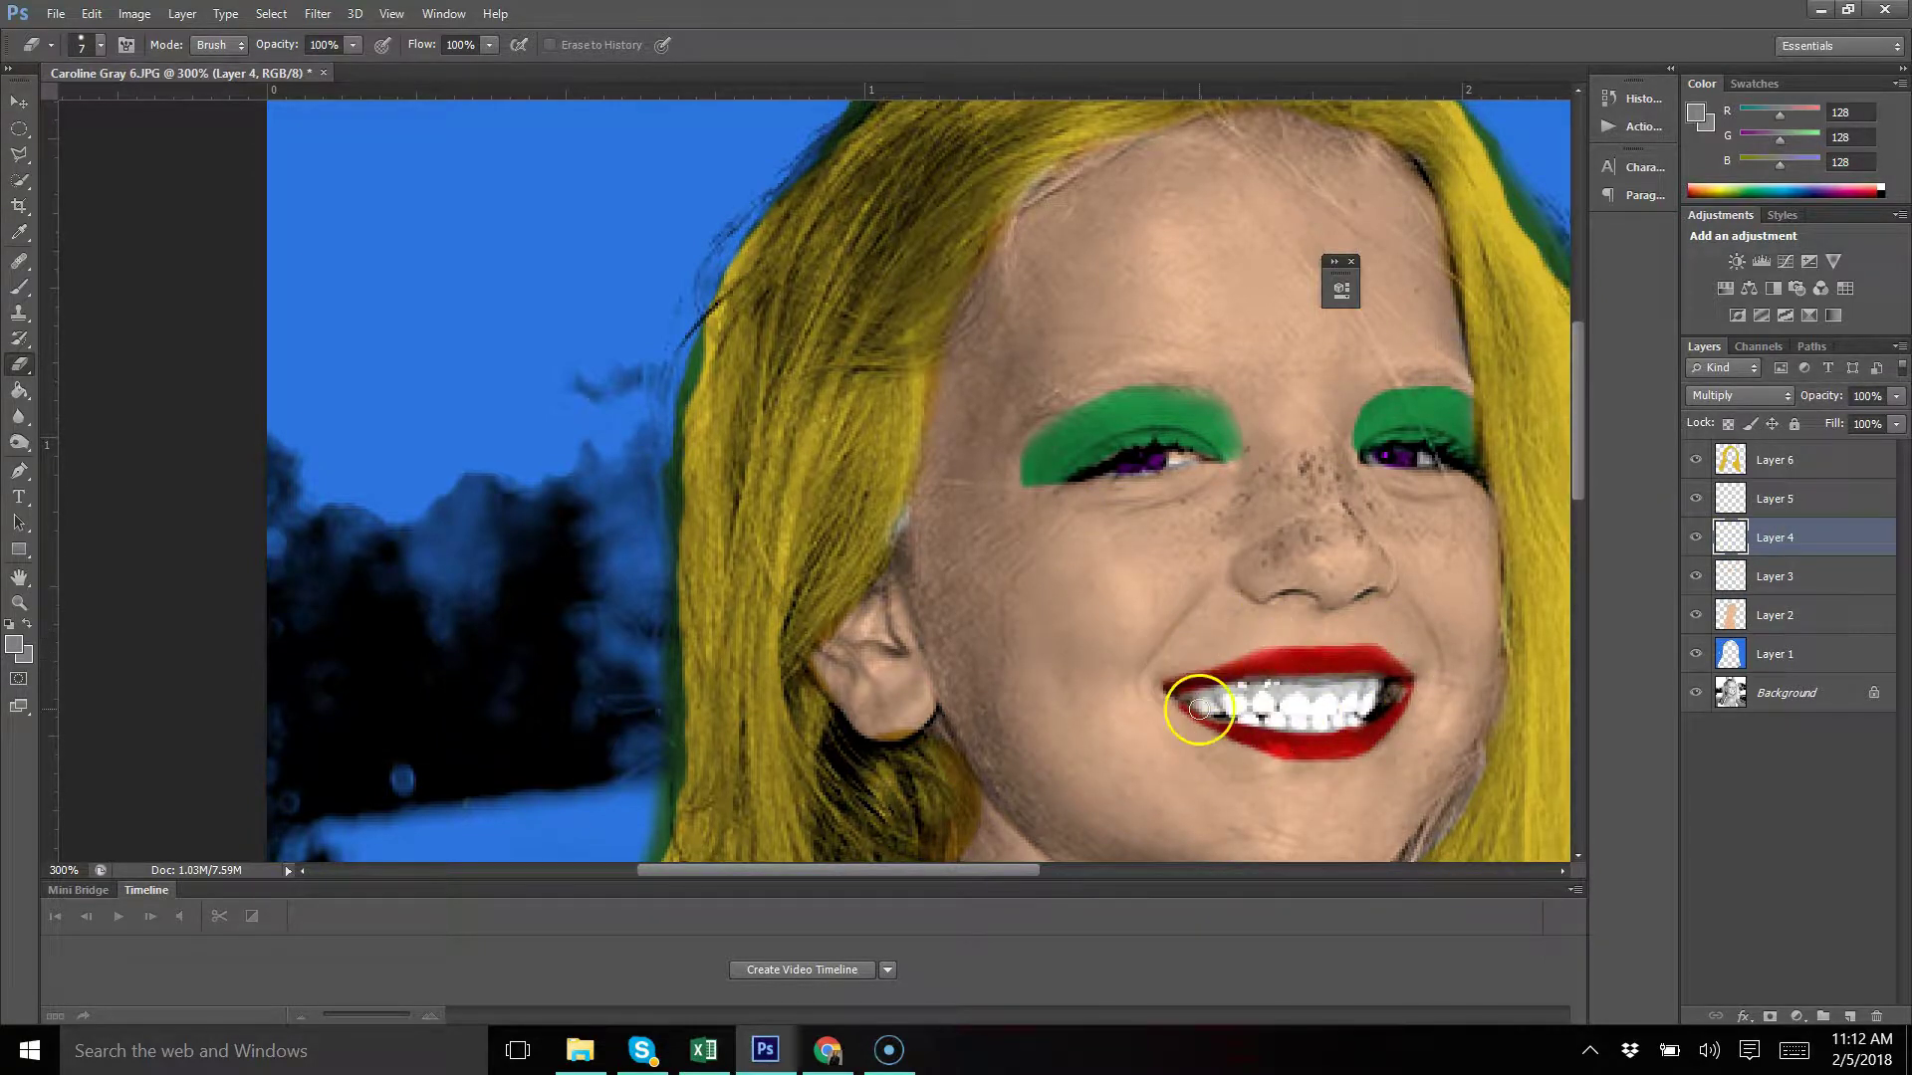
scroll(1058, 667, up, 4)
scroll(1593, 376, right, 3)
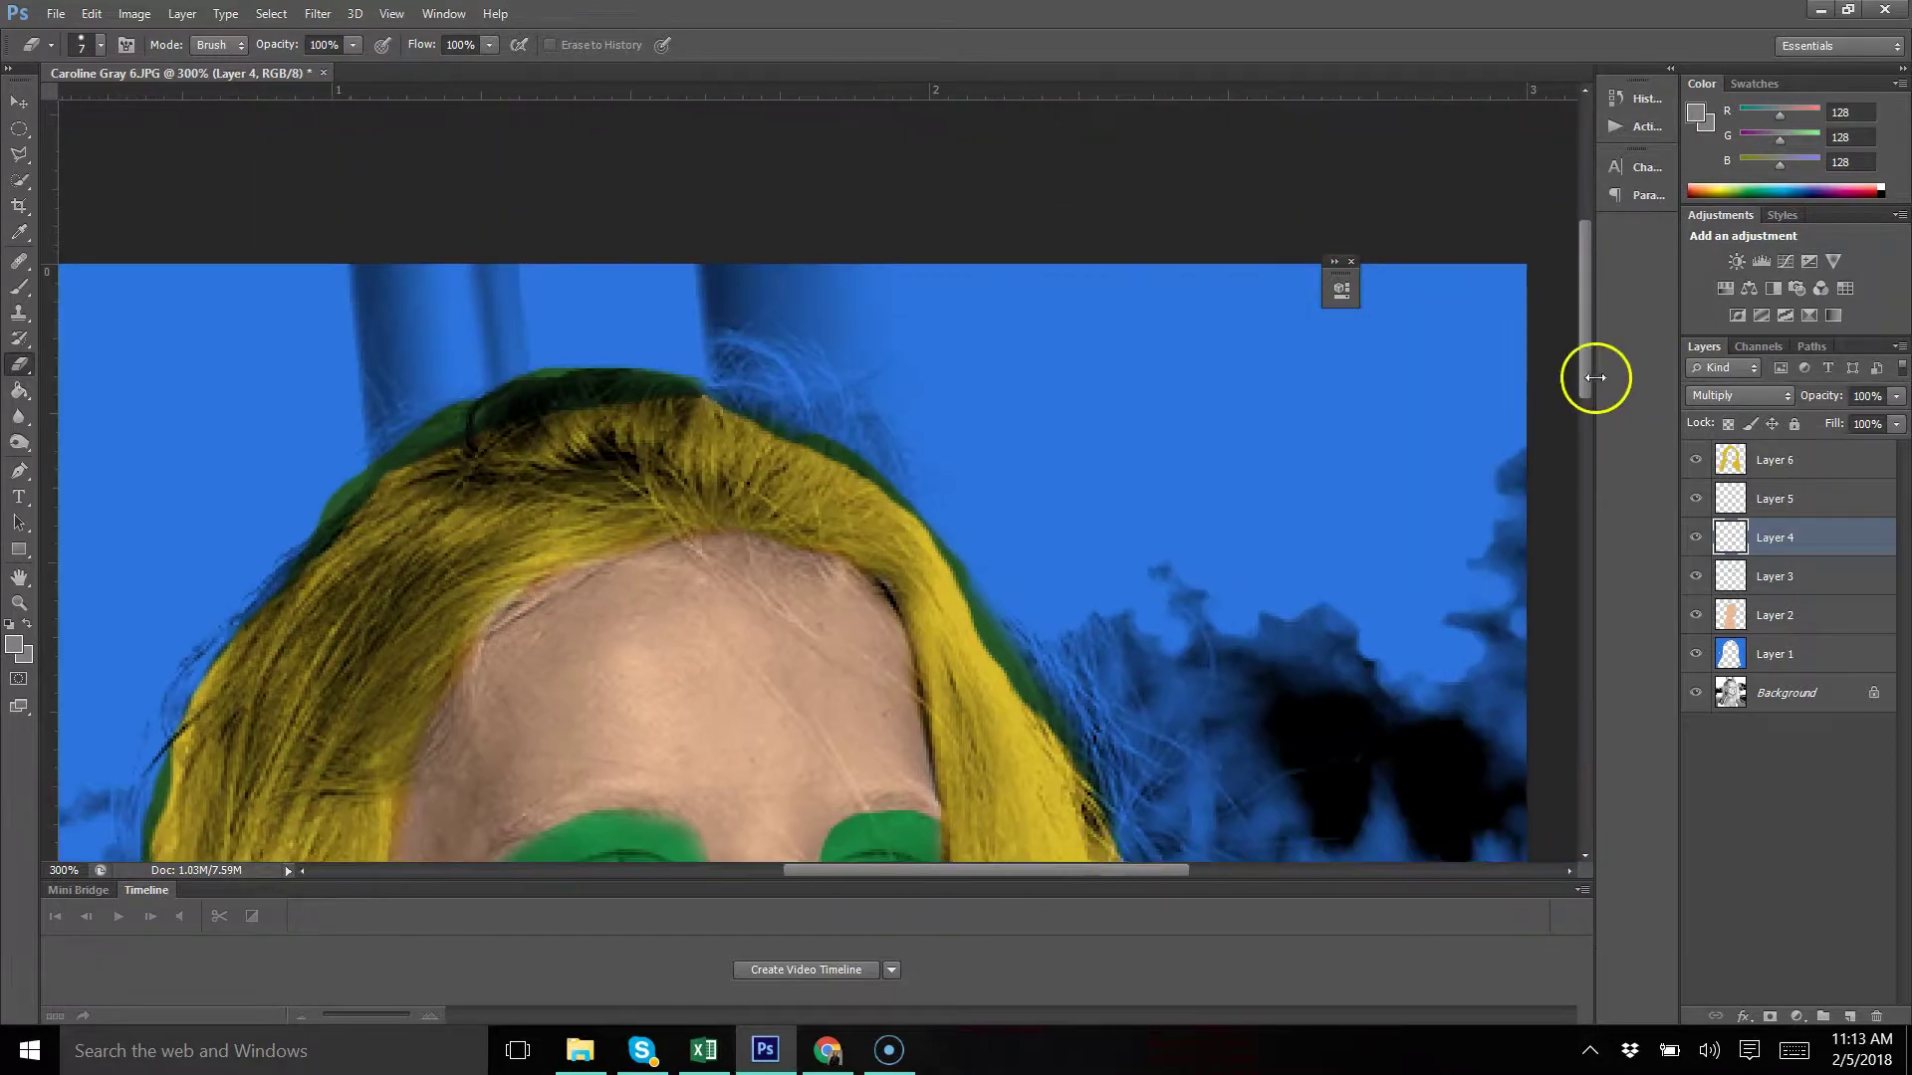
scroll(1045, 429, down, 2)
key(alt+bracketright)
key(alt+bracketright)
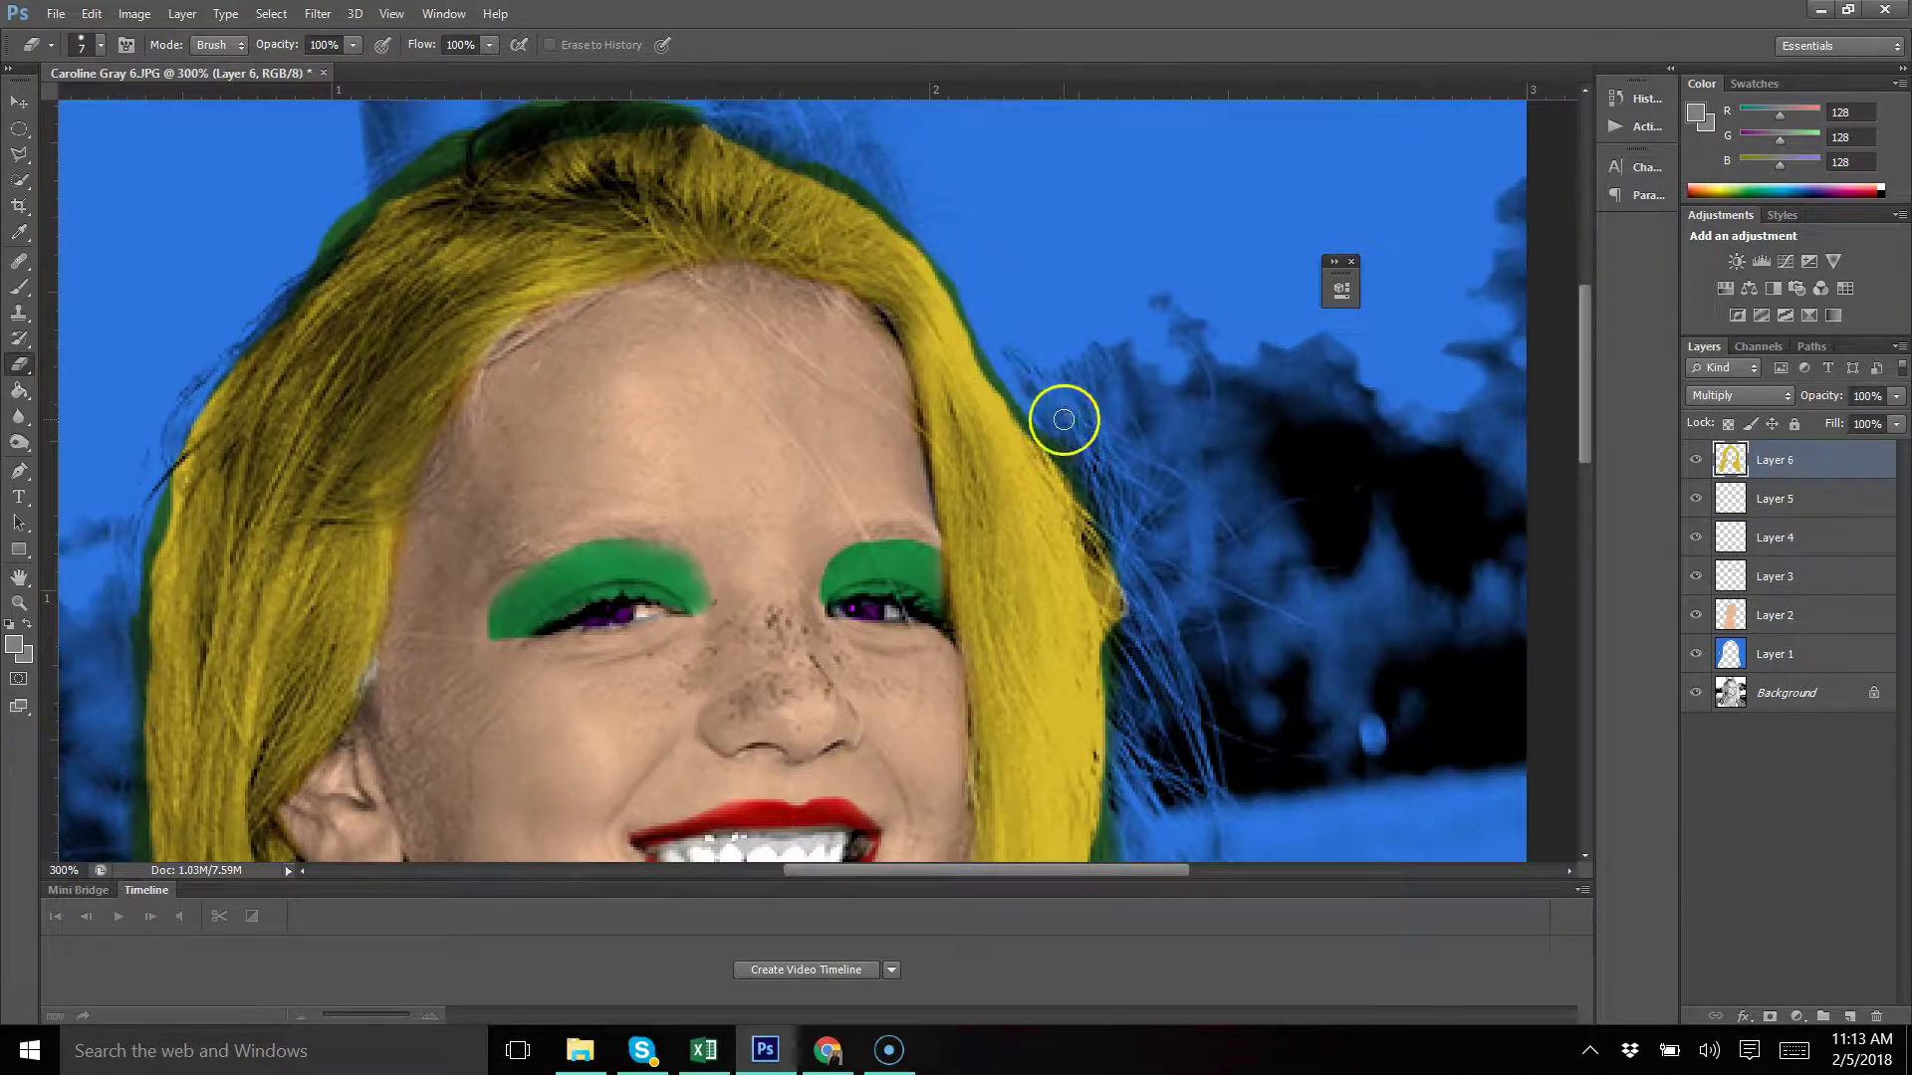
key(ctrl+1)
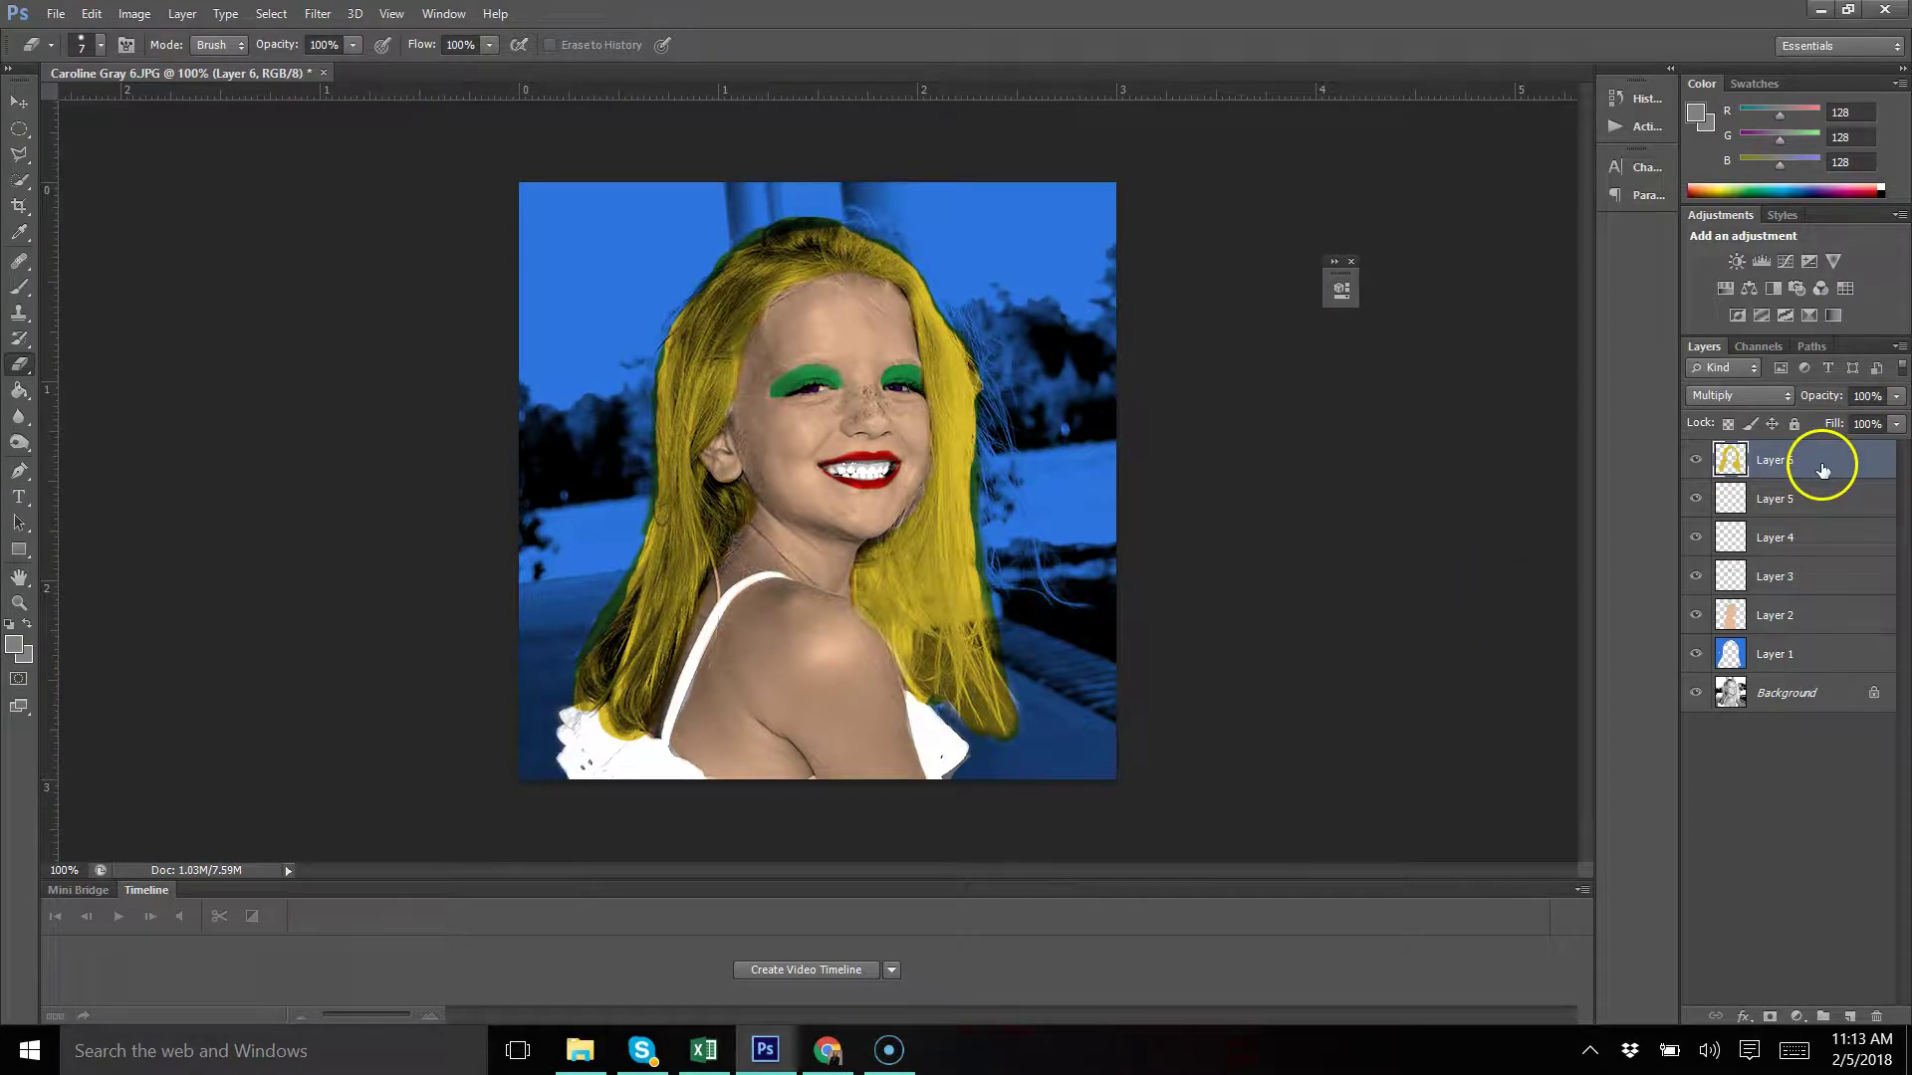
Use Layer > Flatten Image to merge all coloured layers into one Background
click(182, 13)
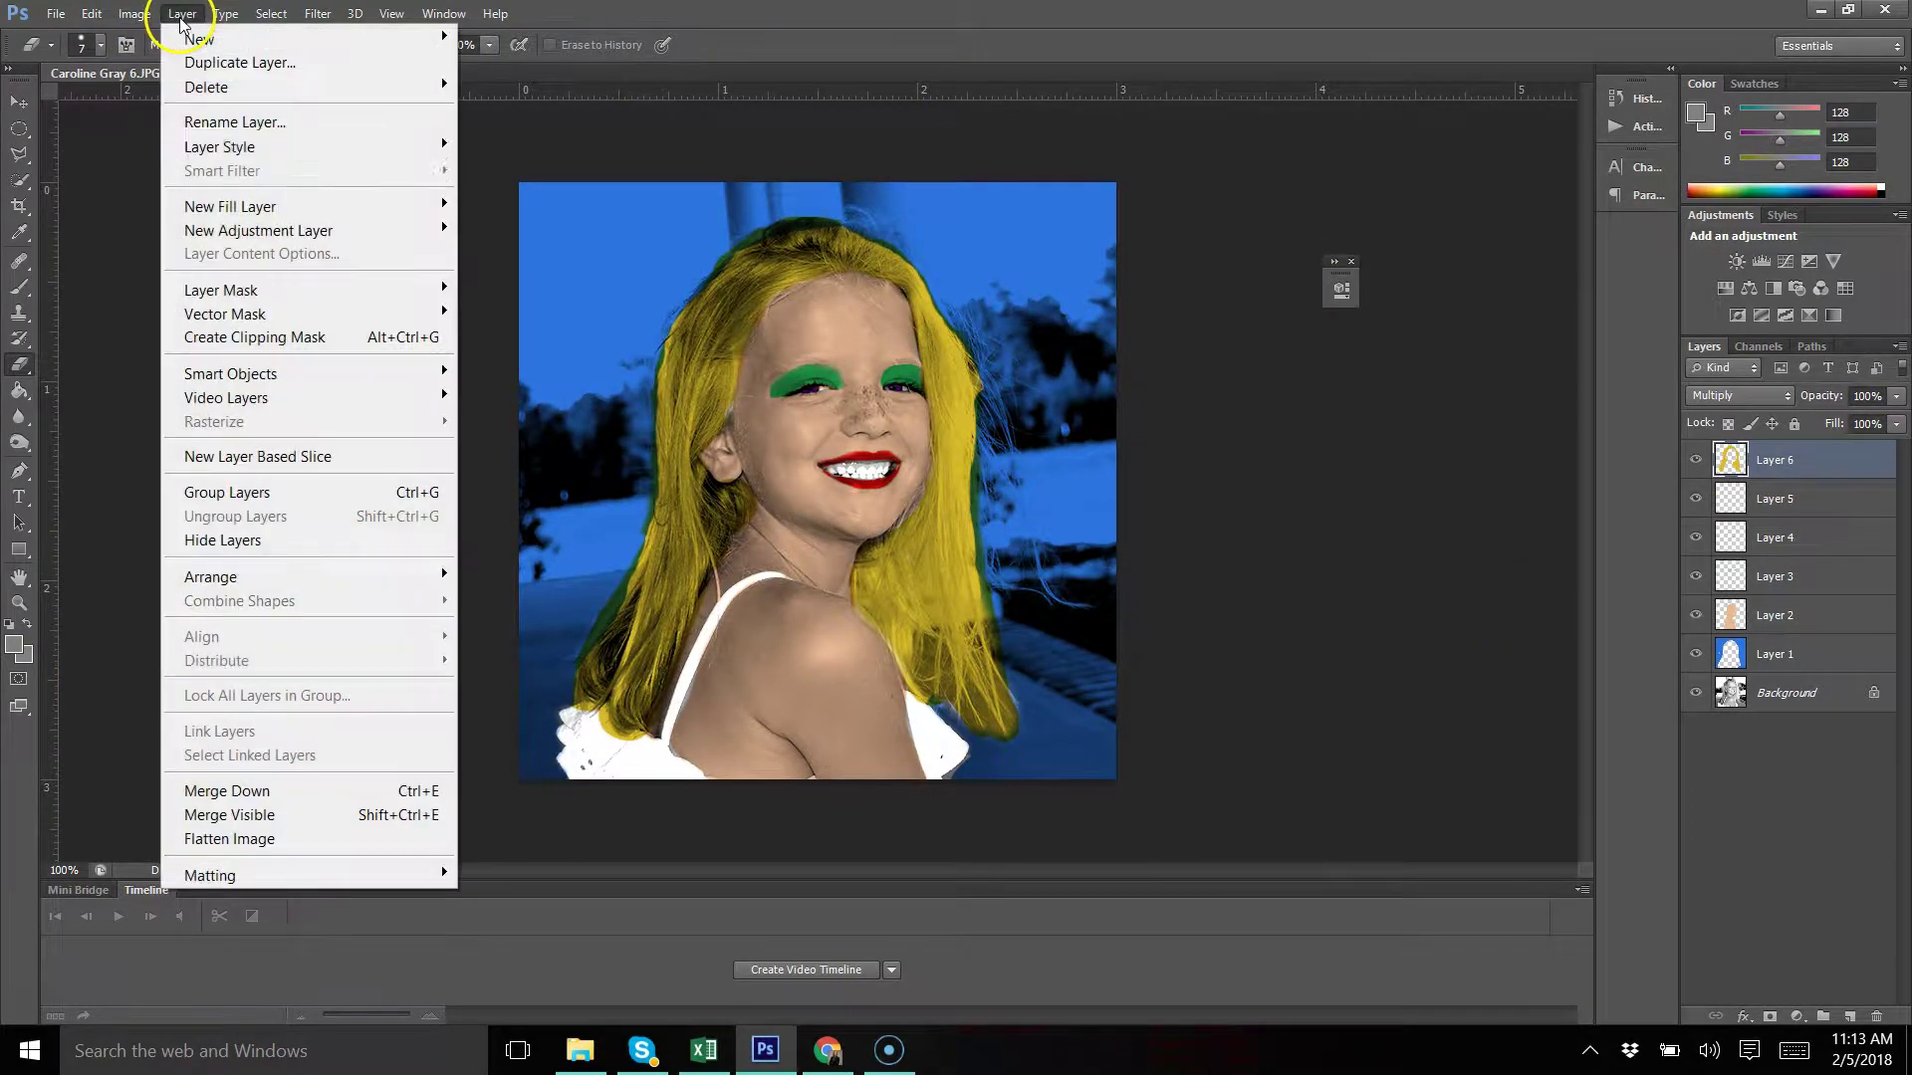
click(278, 839)
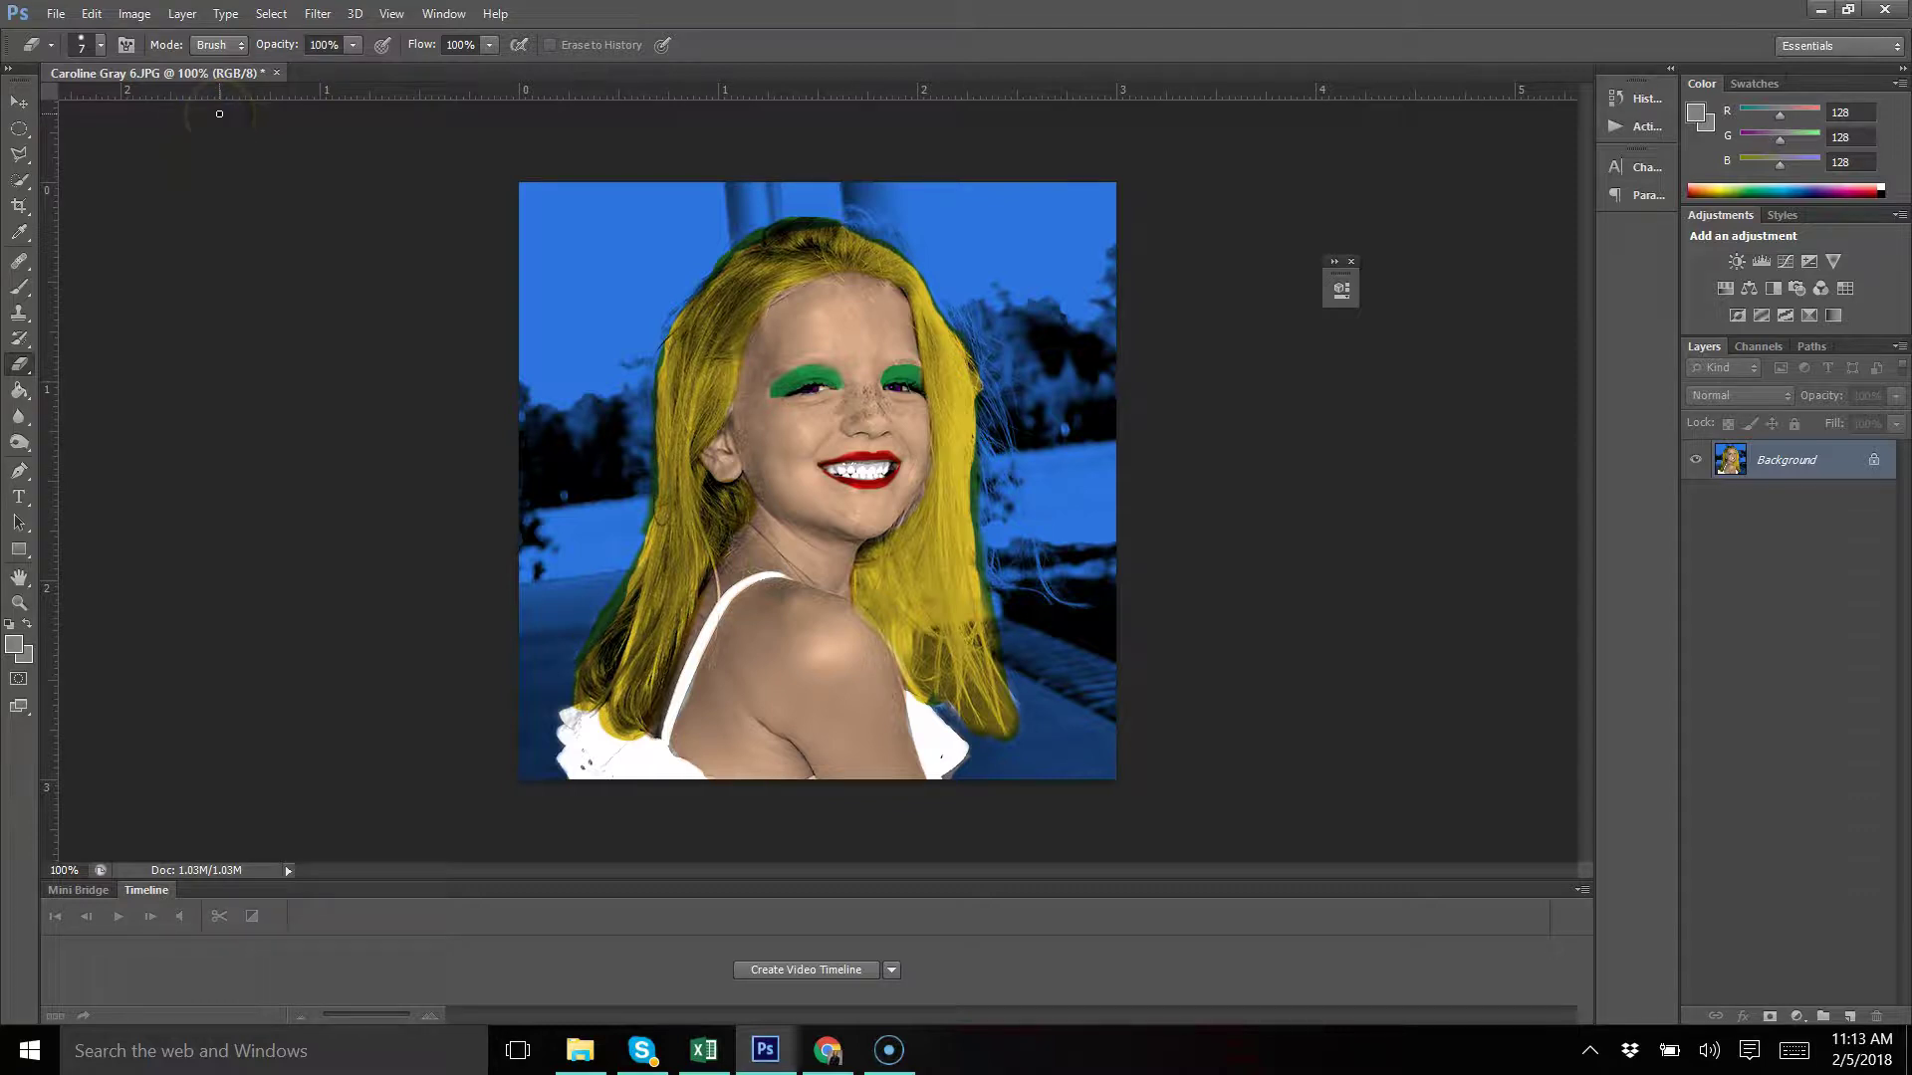
Create a new white 6 × 6 in, 200 ppi document named 'Pop ARt'
click(45, 12)
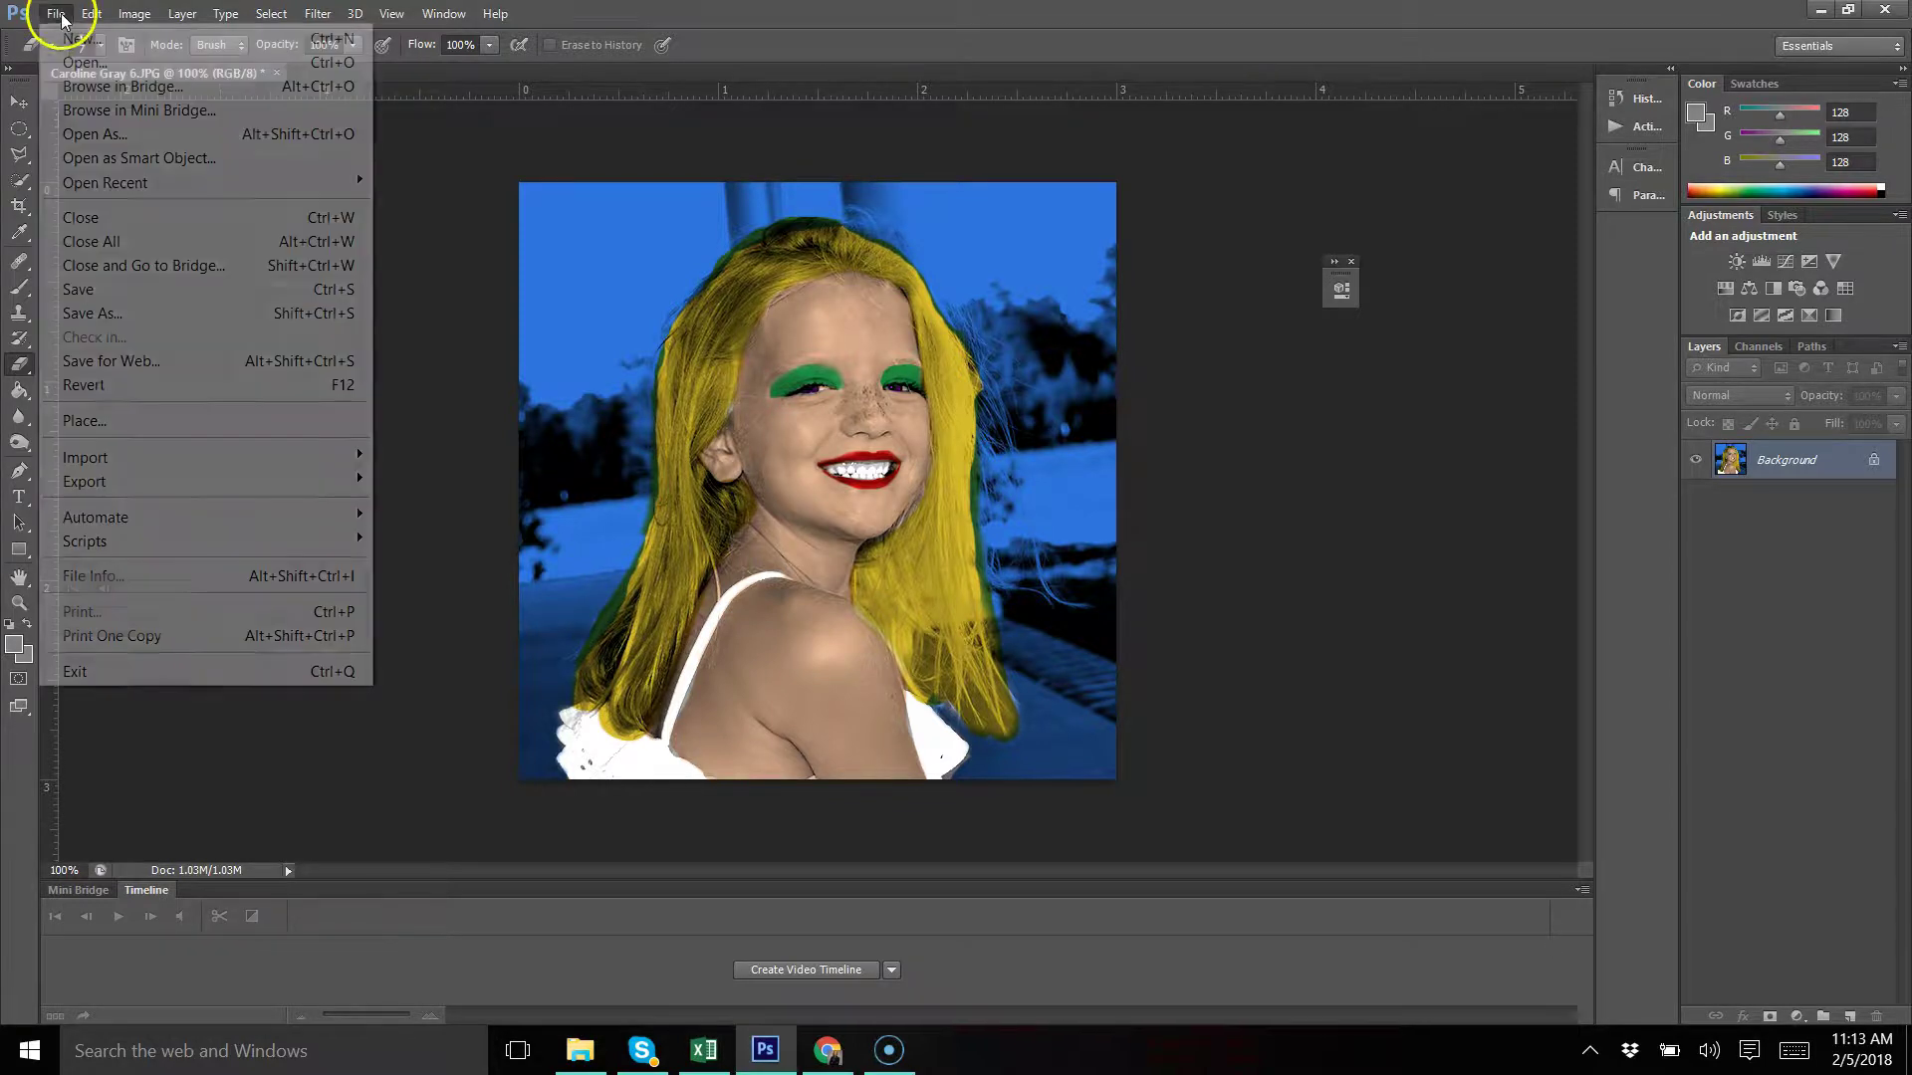
click(75, 36)
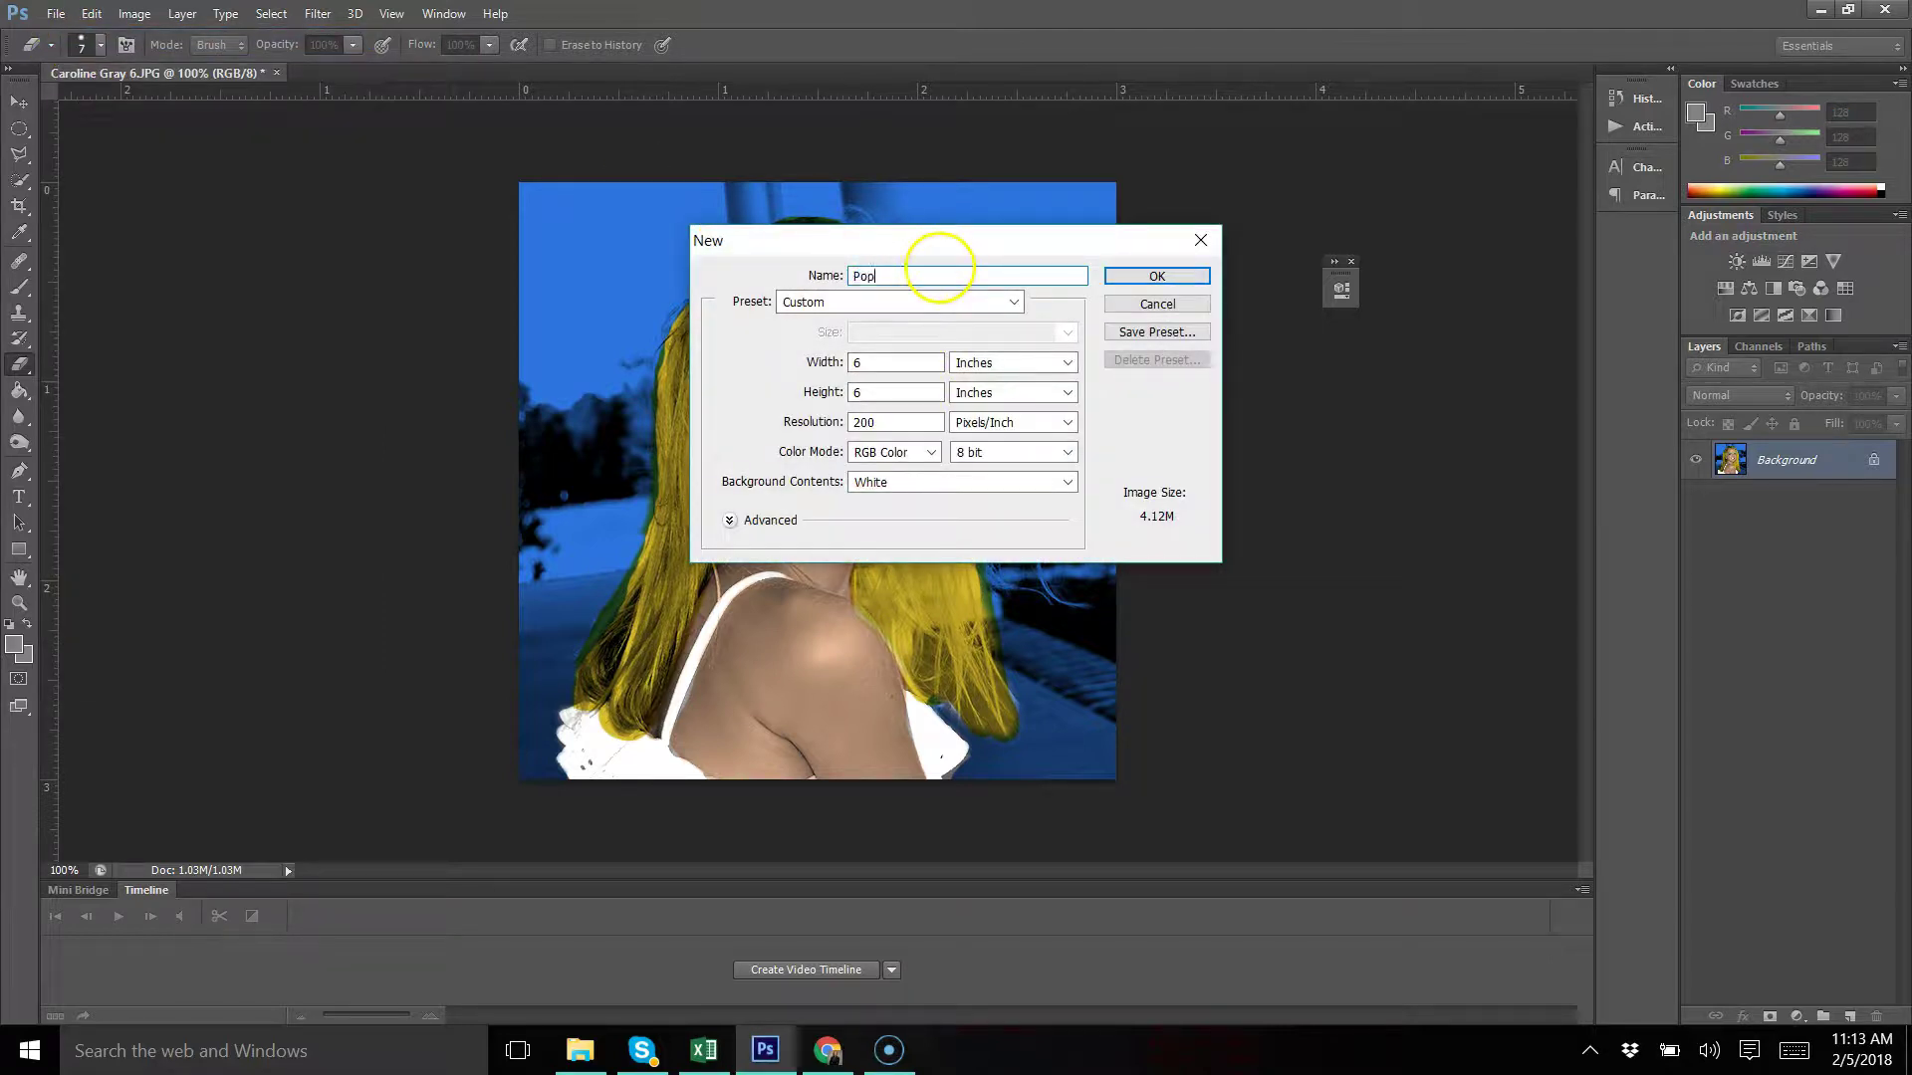
text(Pop ARt)
key(Tab)
key(Tab)
key(Tab)
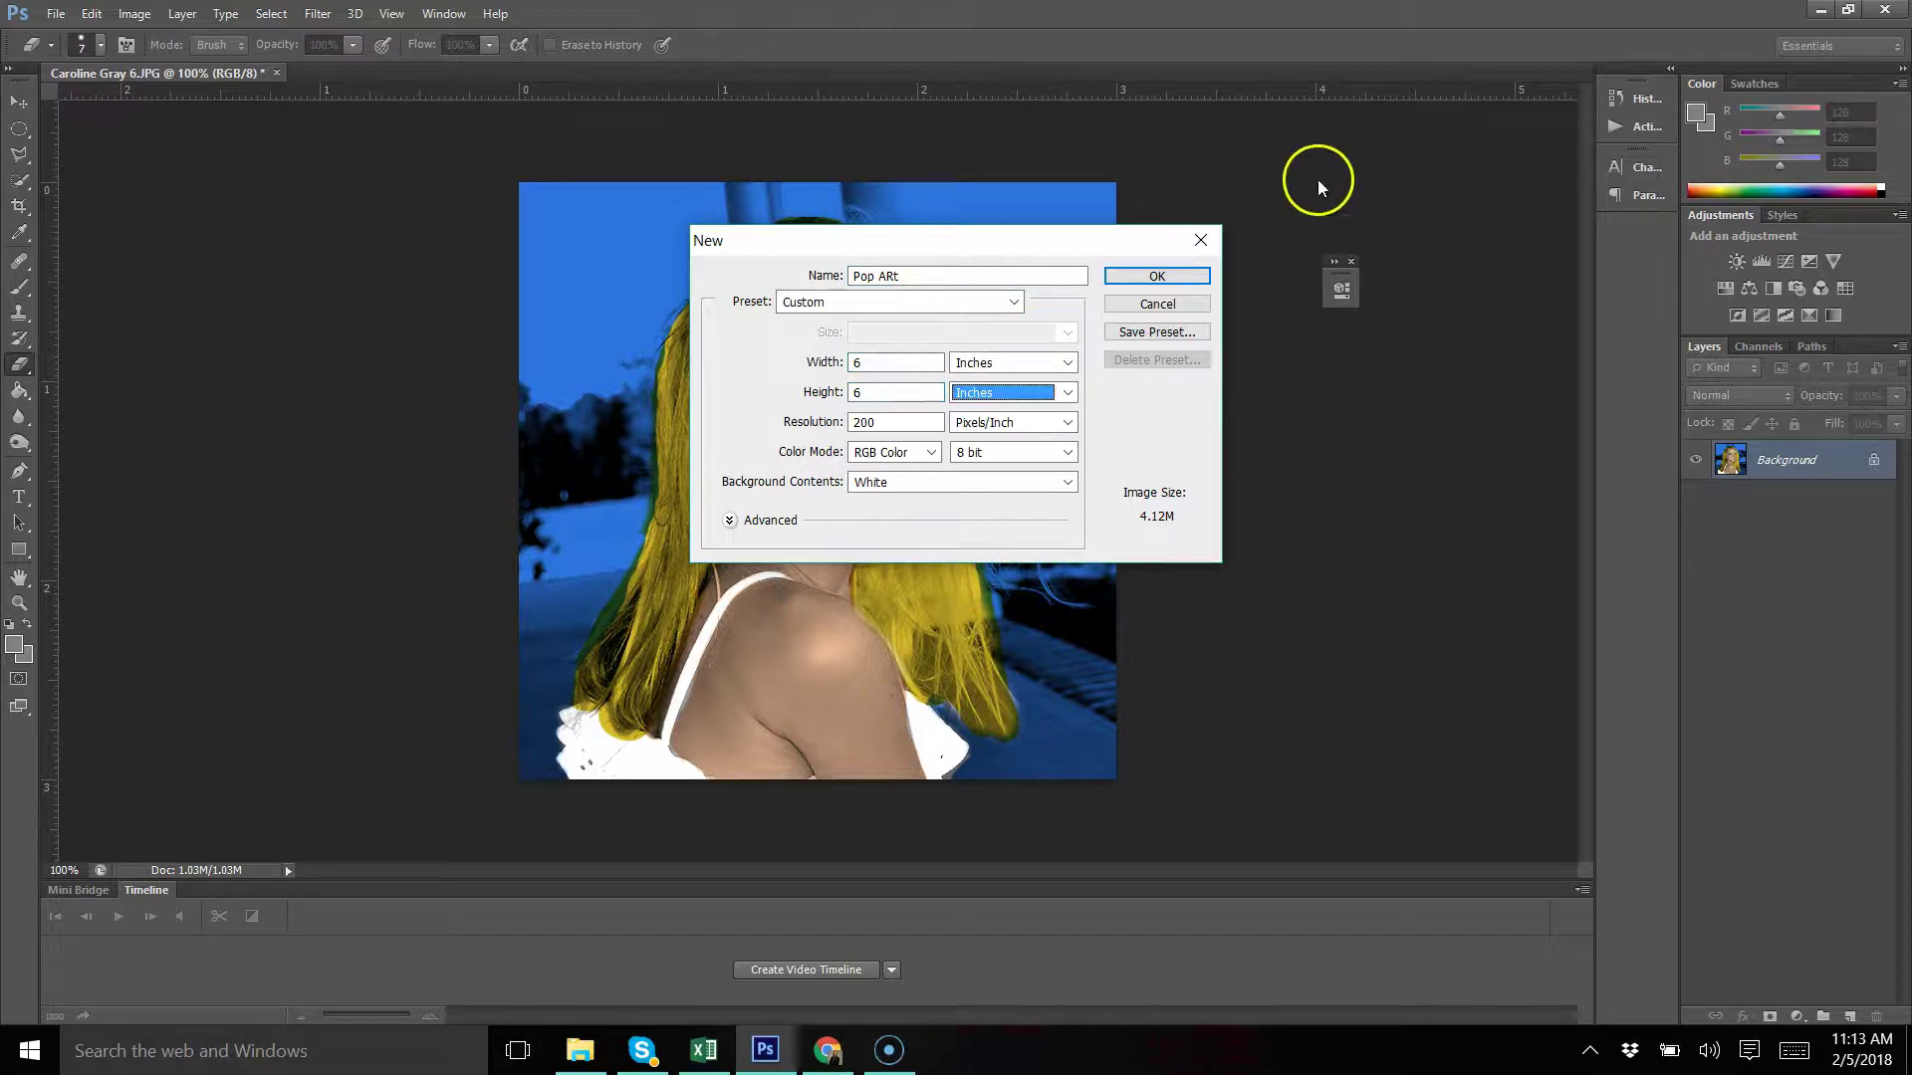
click(1157, 277)
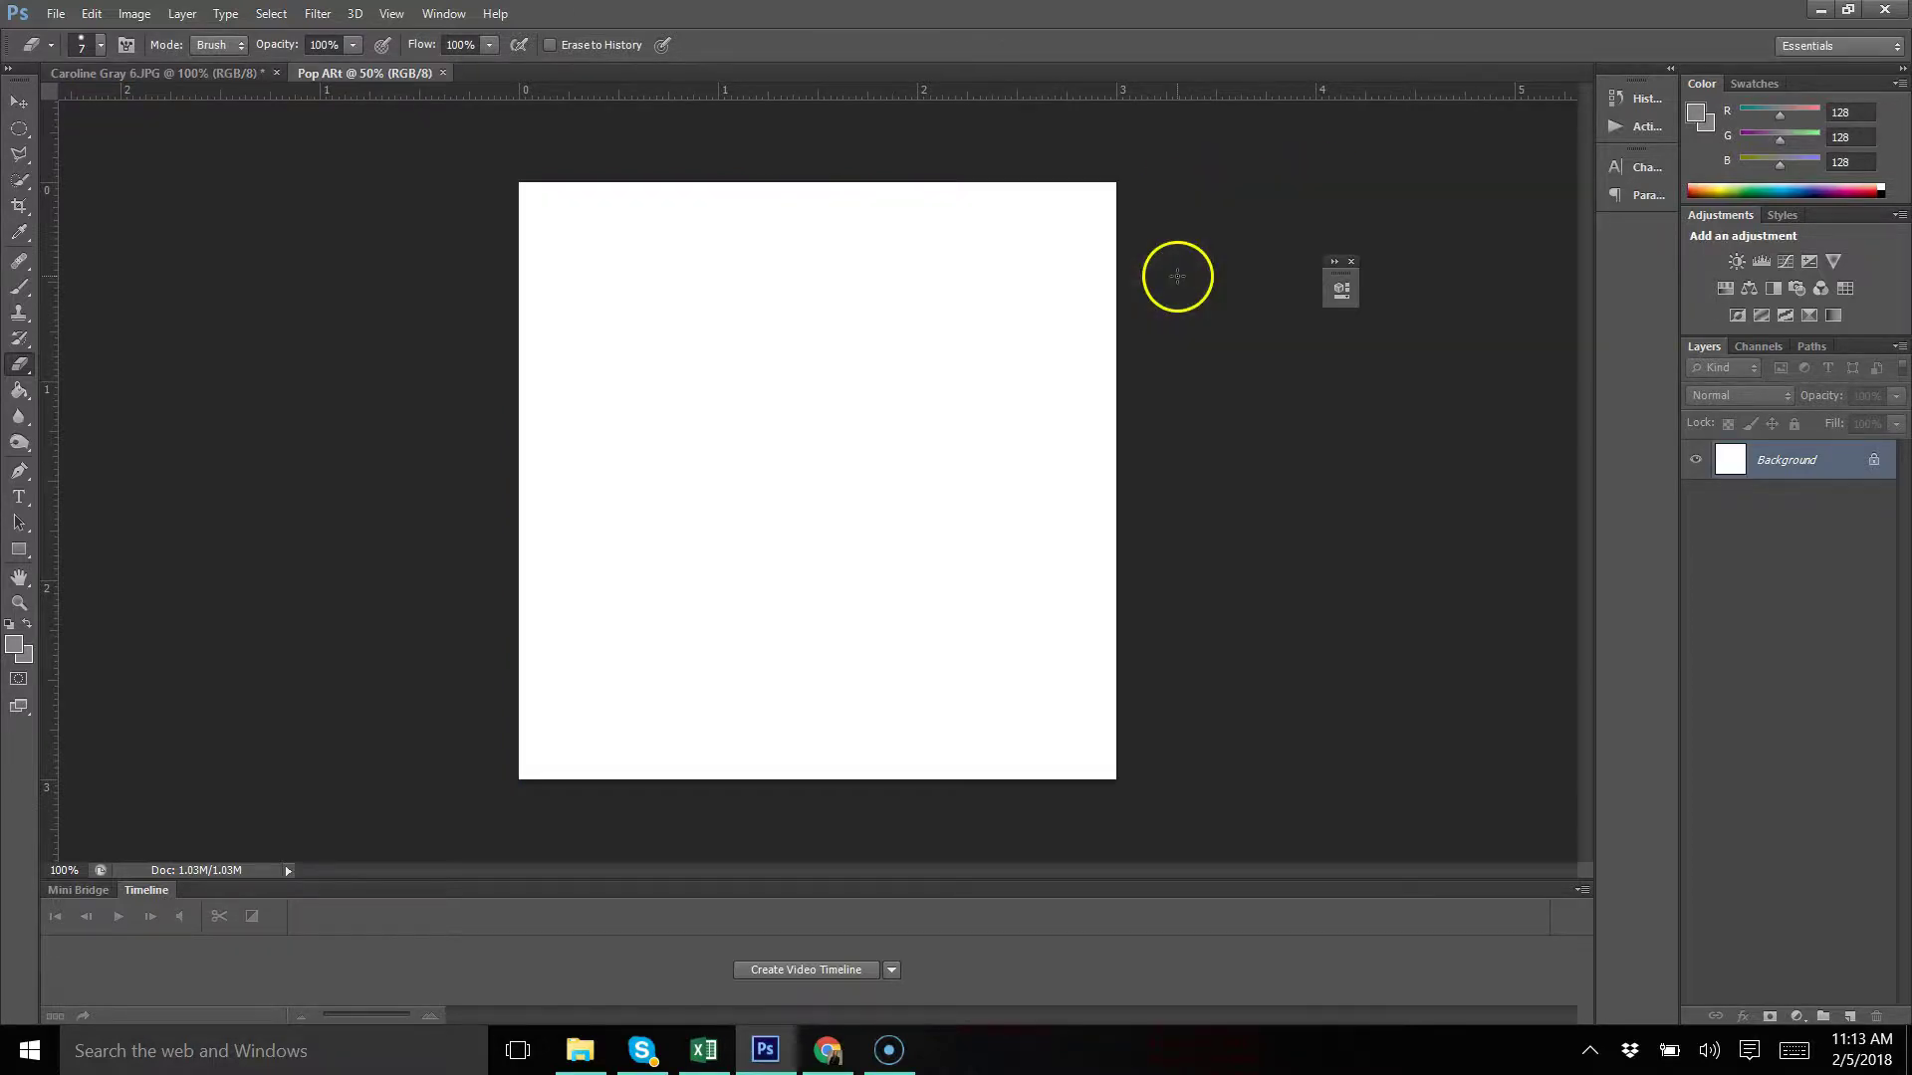
Drag the flattened portrait into Pop ARt and scale it into the top-left quarter
click(218, 76)
click(19, 102)
drag(811, 464, 702, 325)
key(ctrl+t)
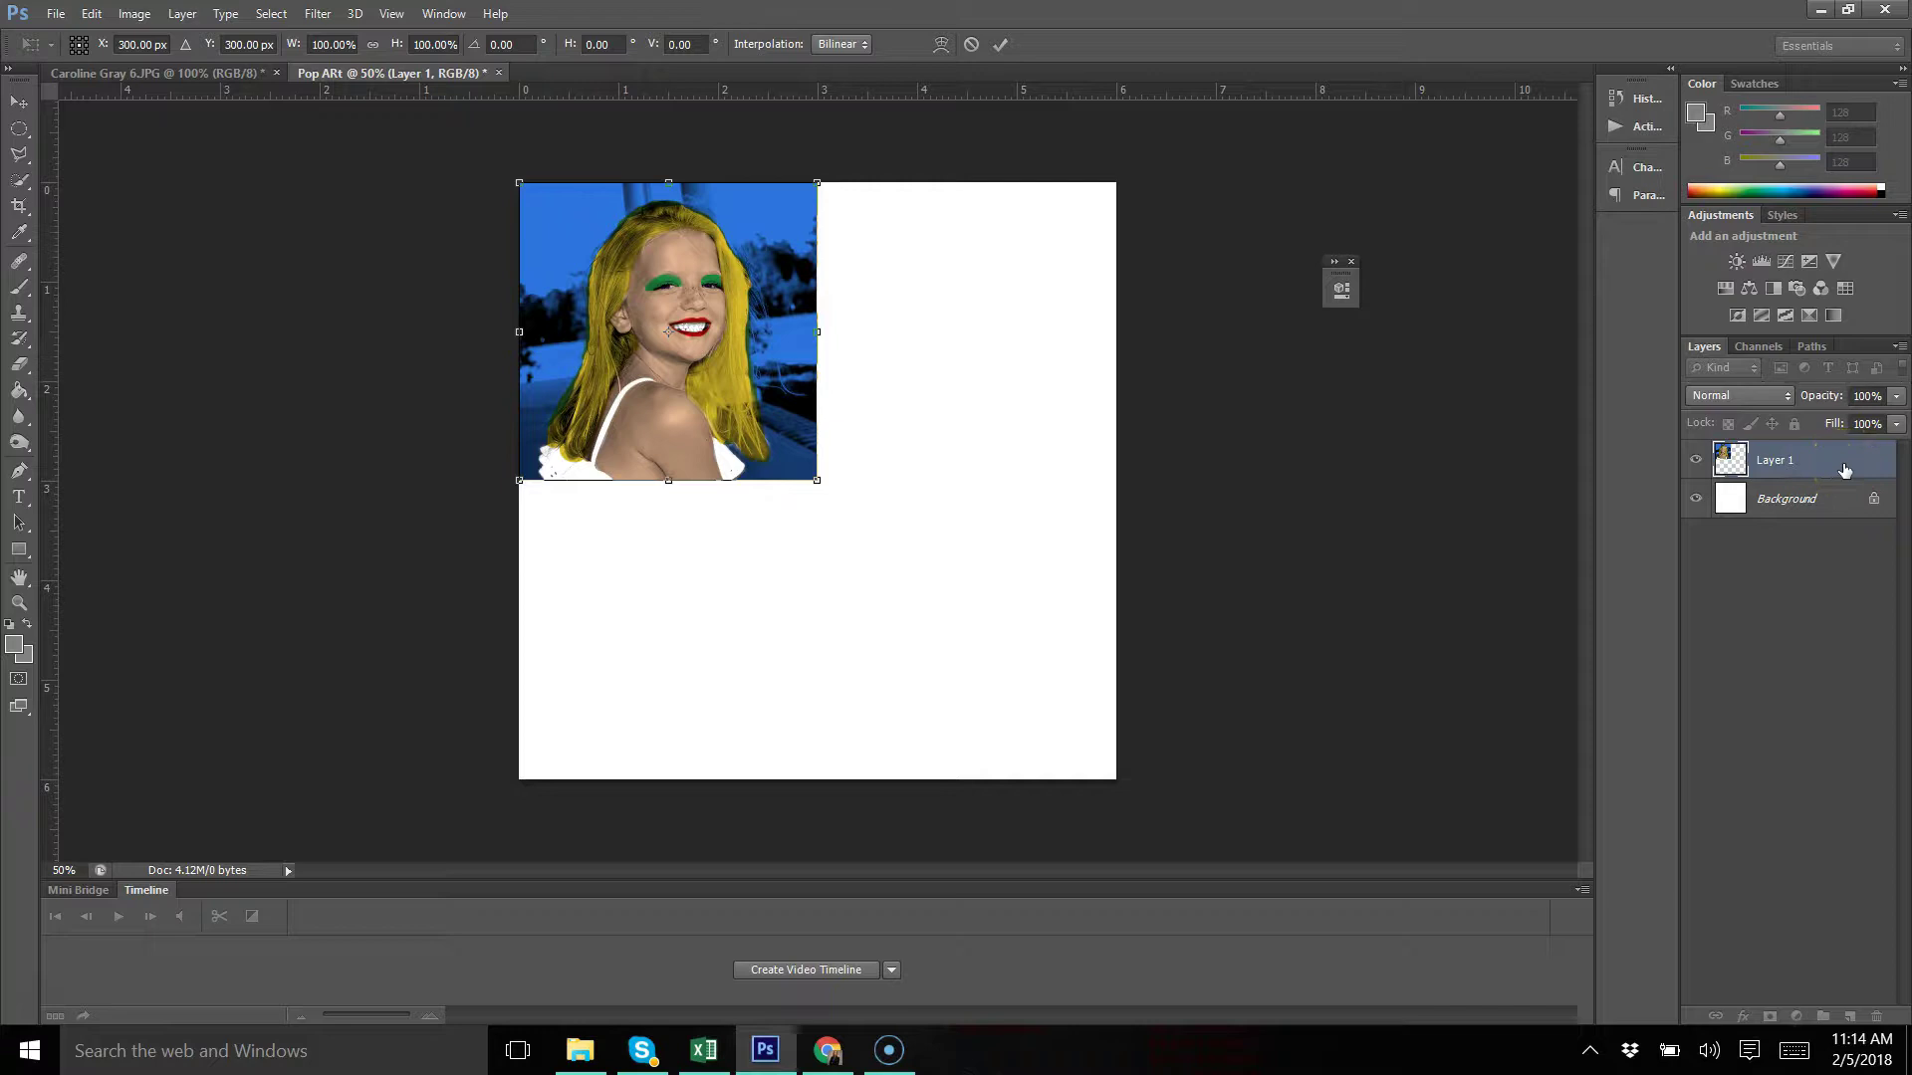
click(1000, 43)
Duplicate the portrait and place copies in the top-right, bottom-left and bottom-right quarters
key(ctrl+j)
key(ctrl+j)
key(ctrl+j)
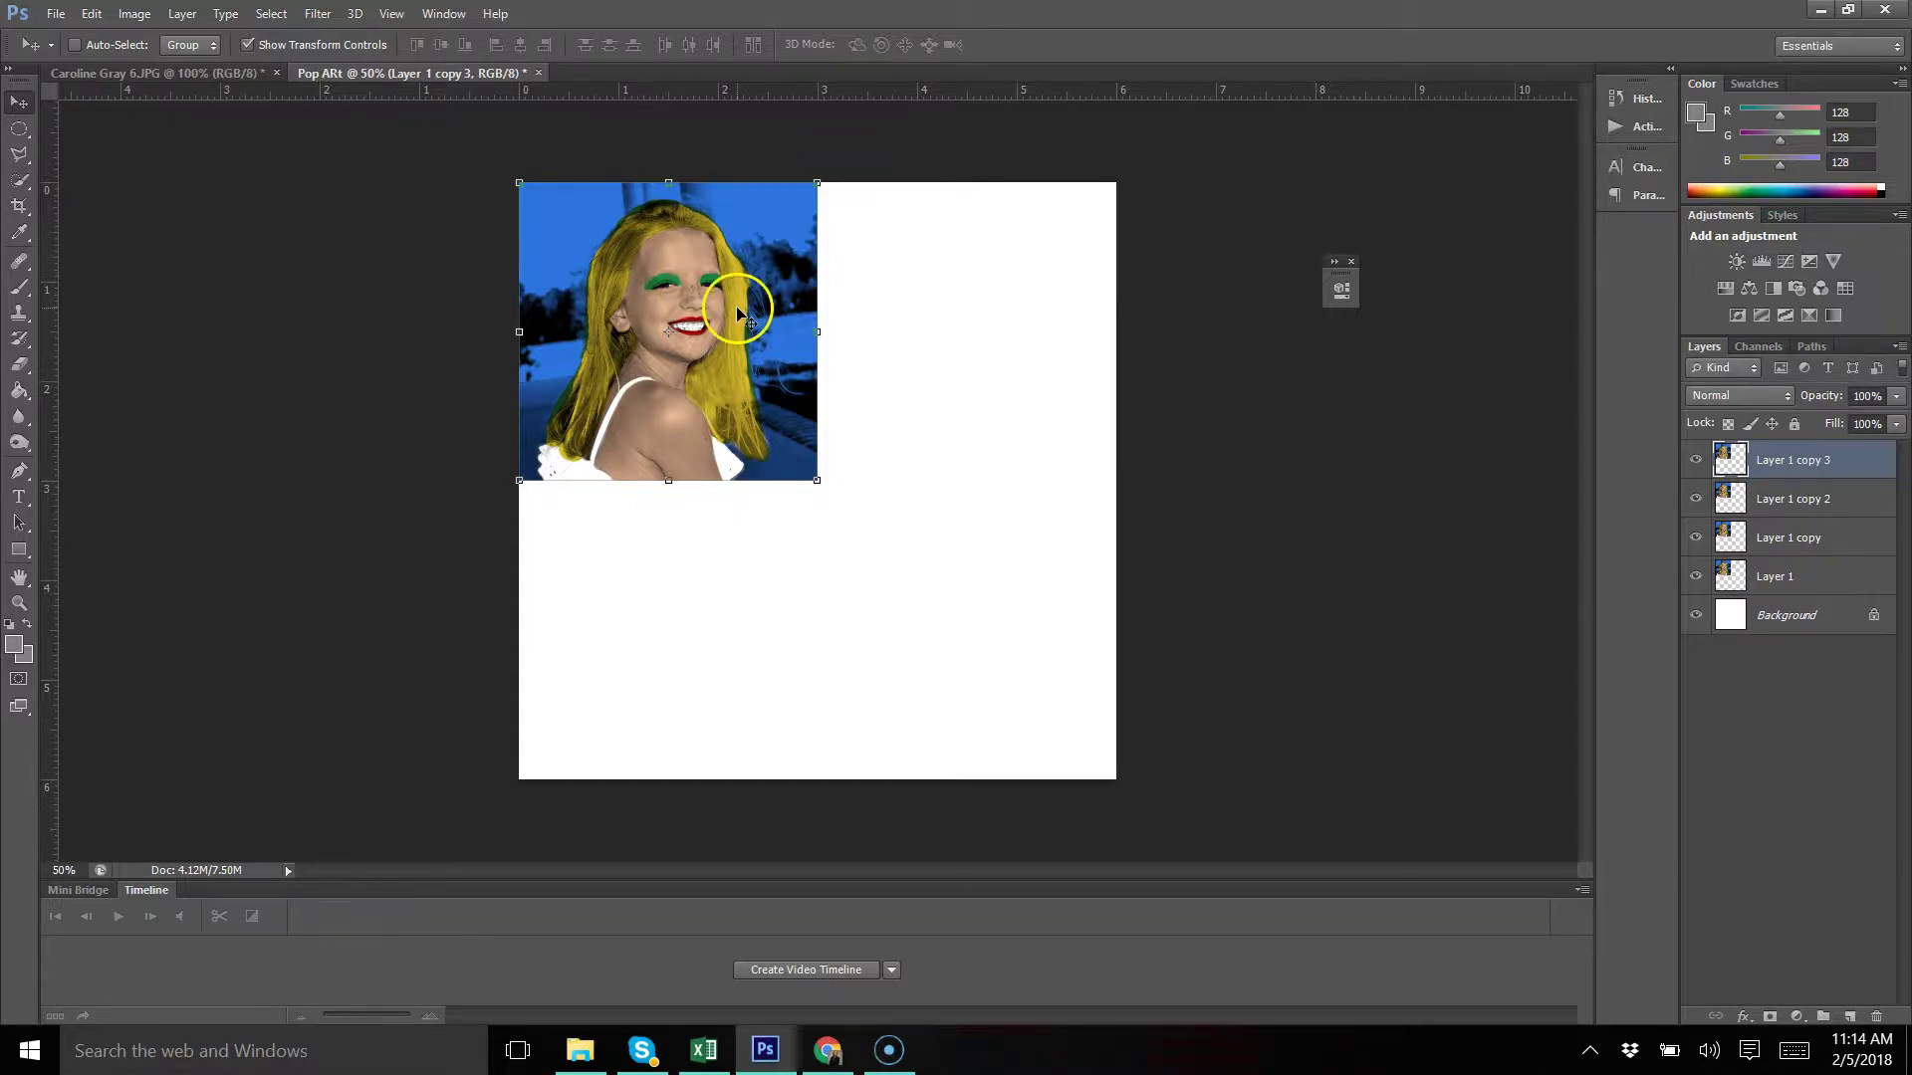
drag(741, 309, 1035, 310)
drag(688, 322, 690, 630)
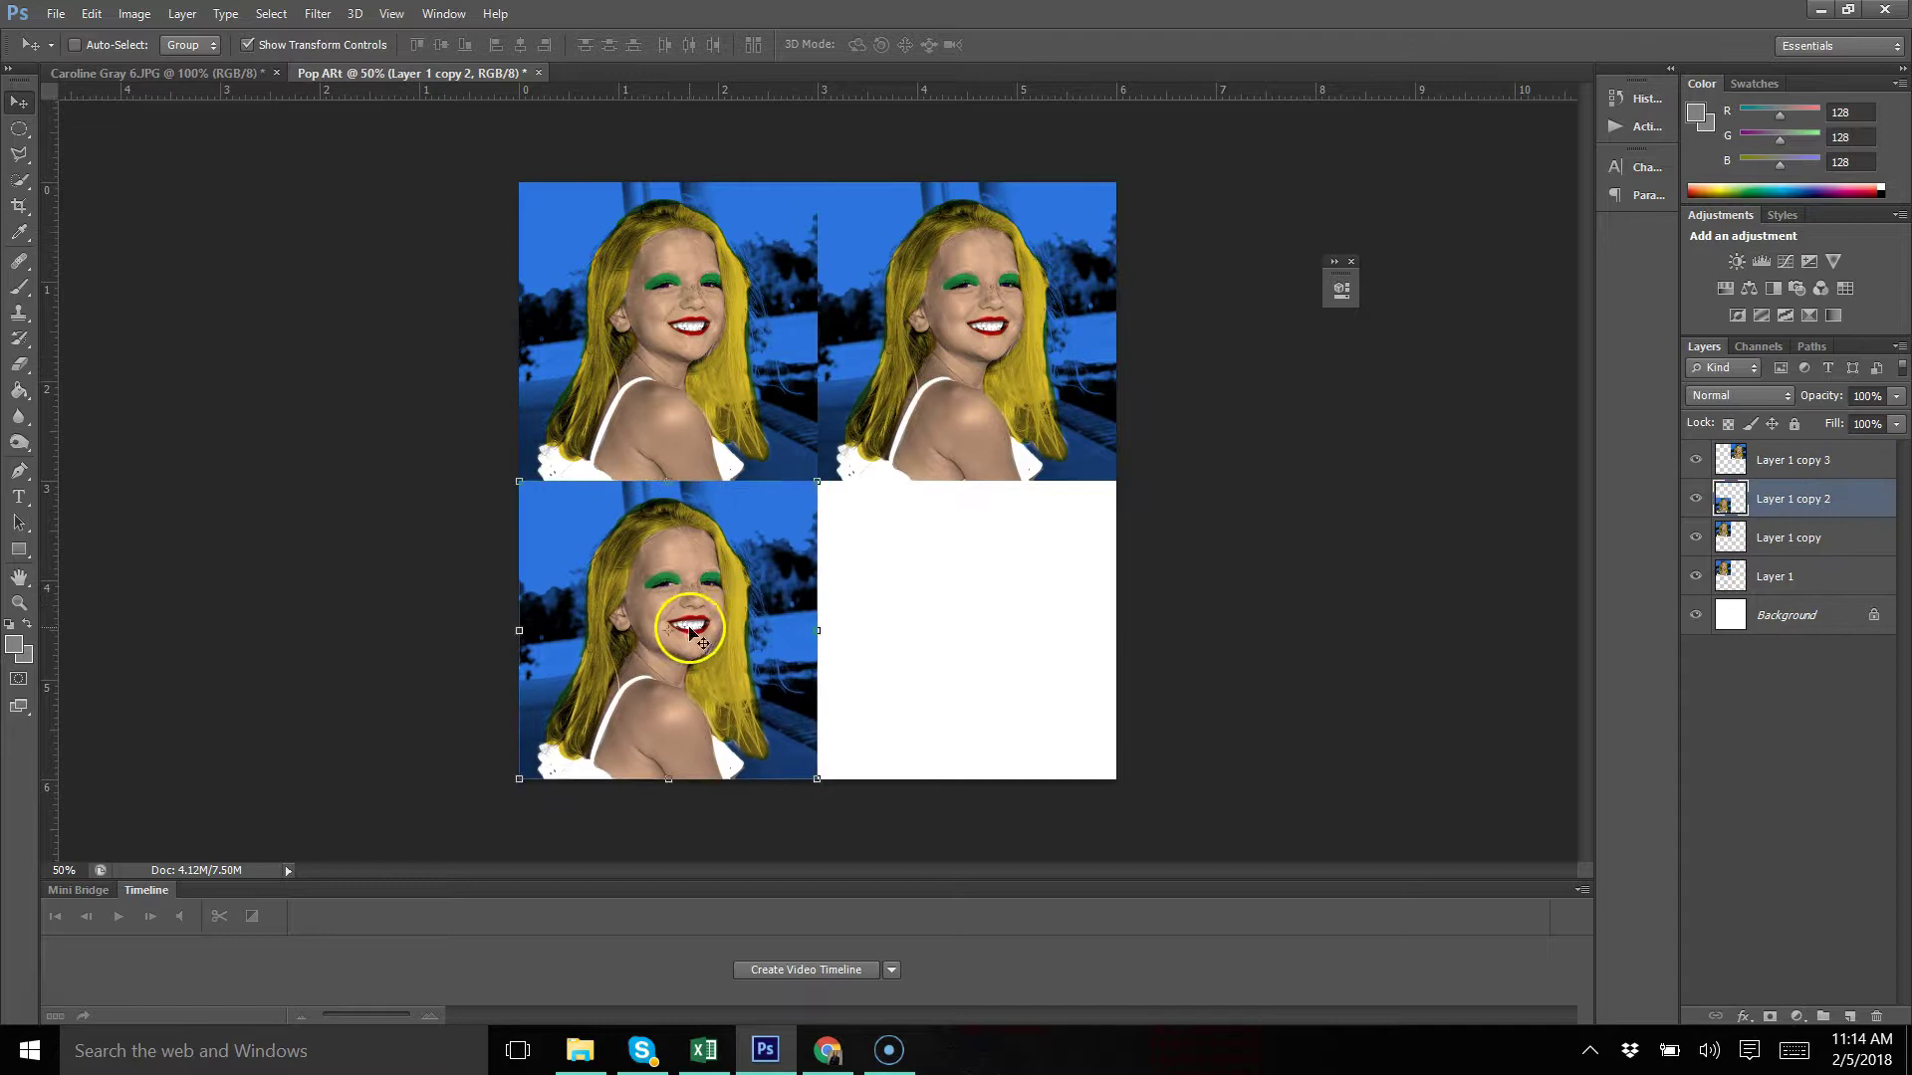
ctrl+click(578, 305)
drag(578, 306, 876, 604)
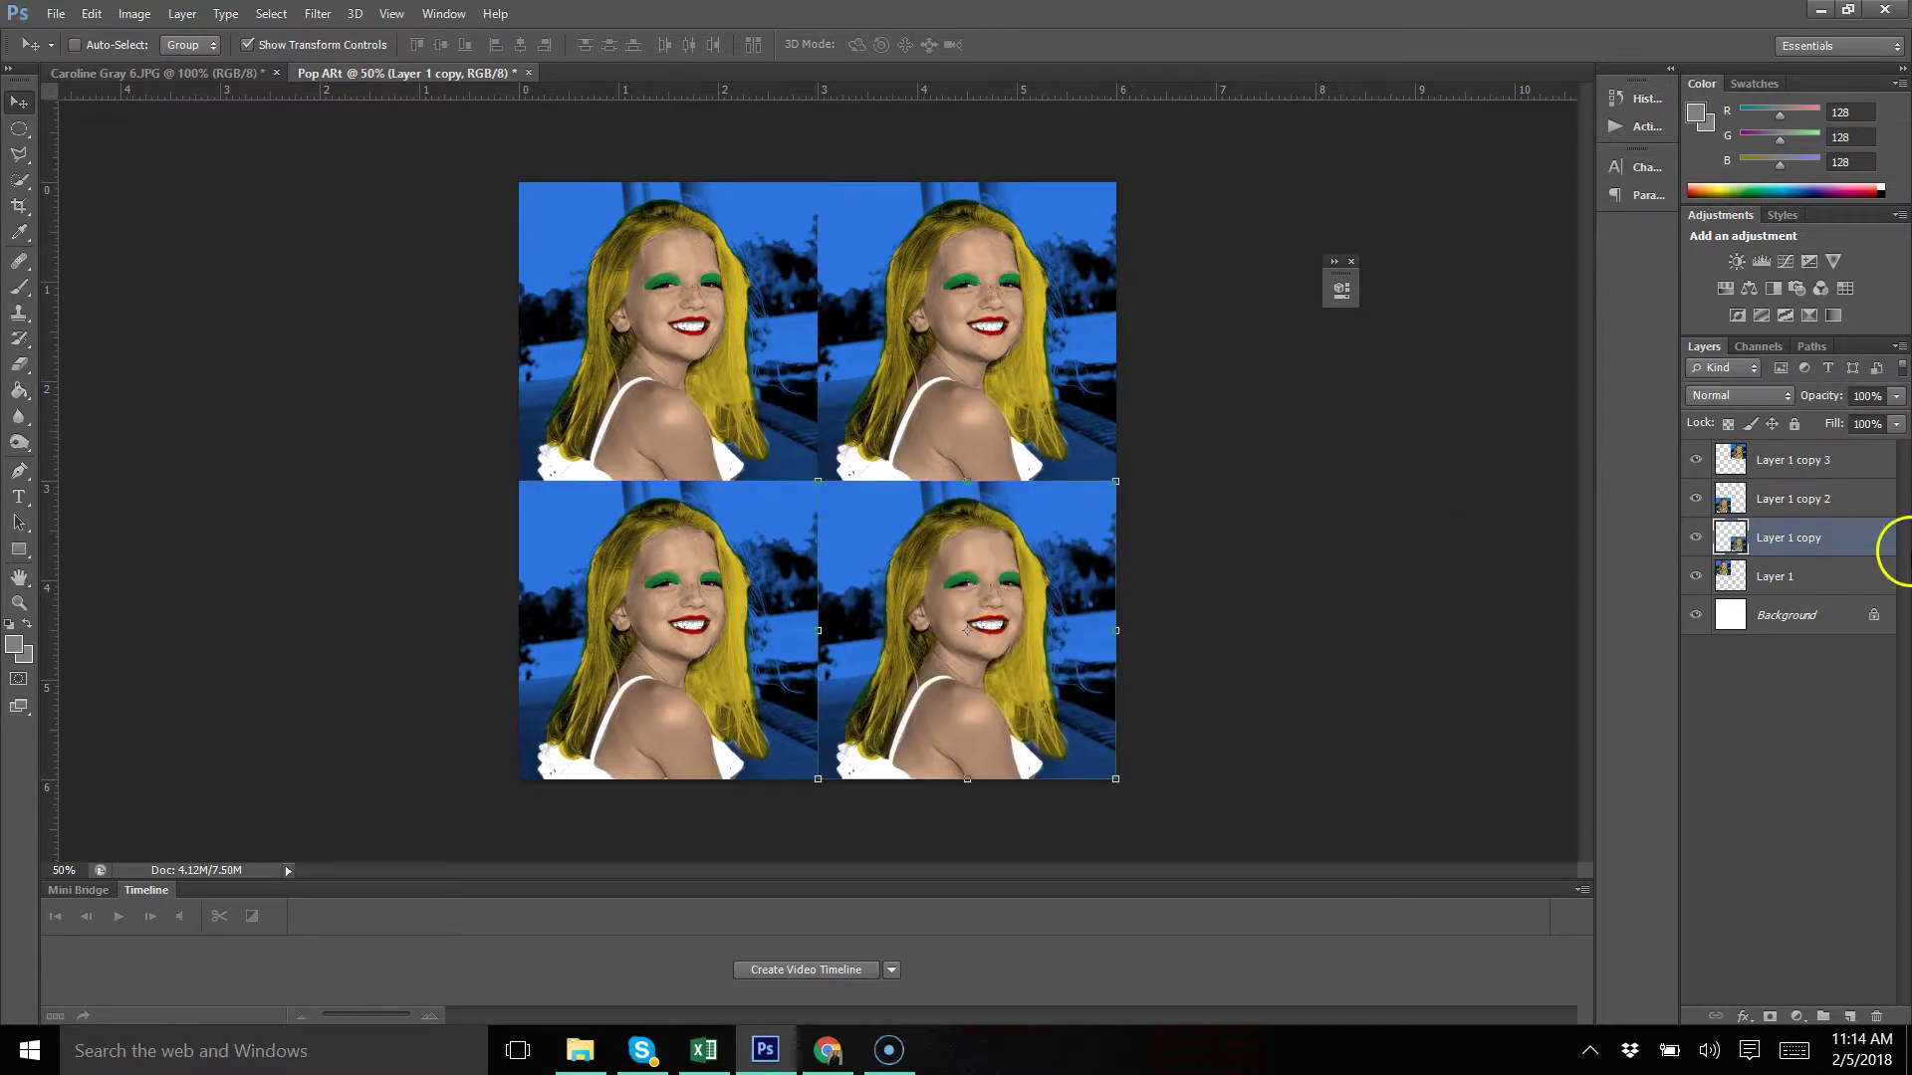
click(1848, 481)
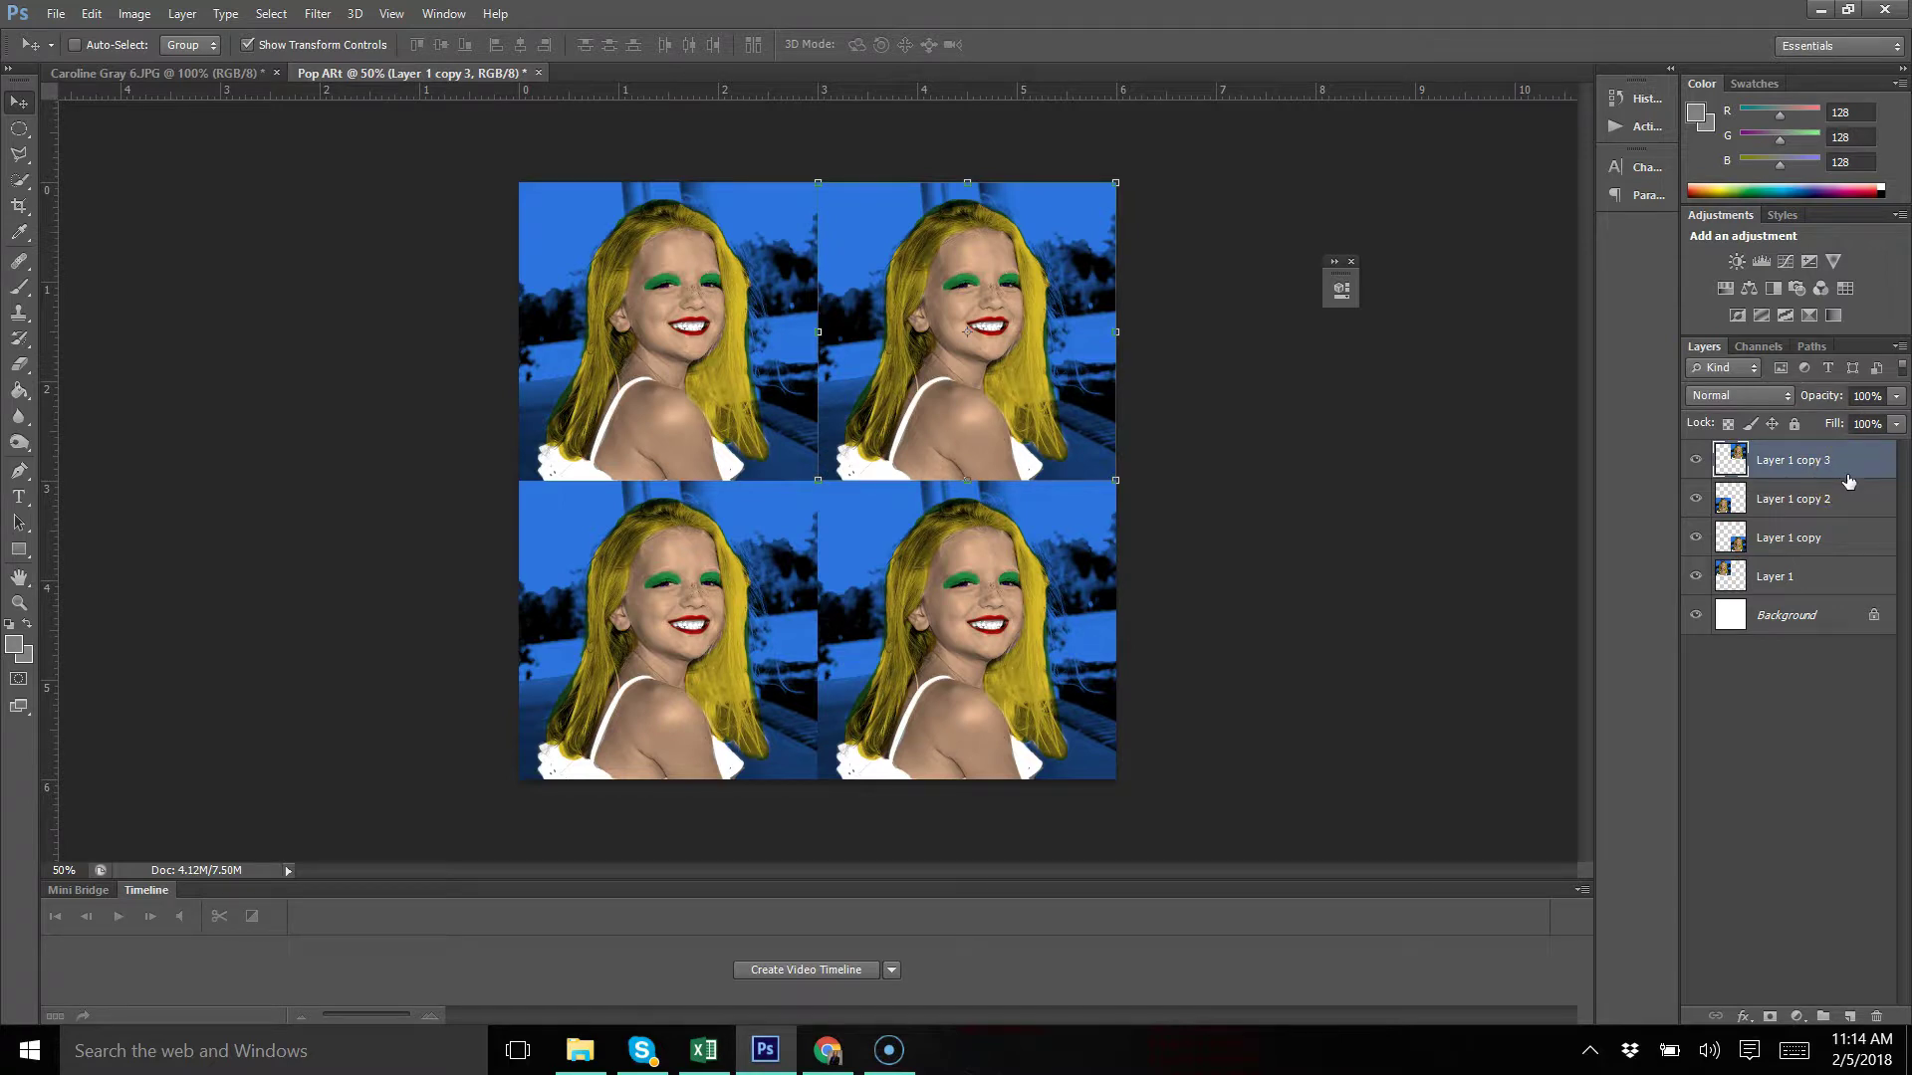
Shift the top-right panel's hue so it shows pink hair on green
click(143, 13)
mouse_move(175, 75)
click(644, 209)
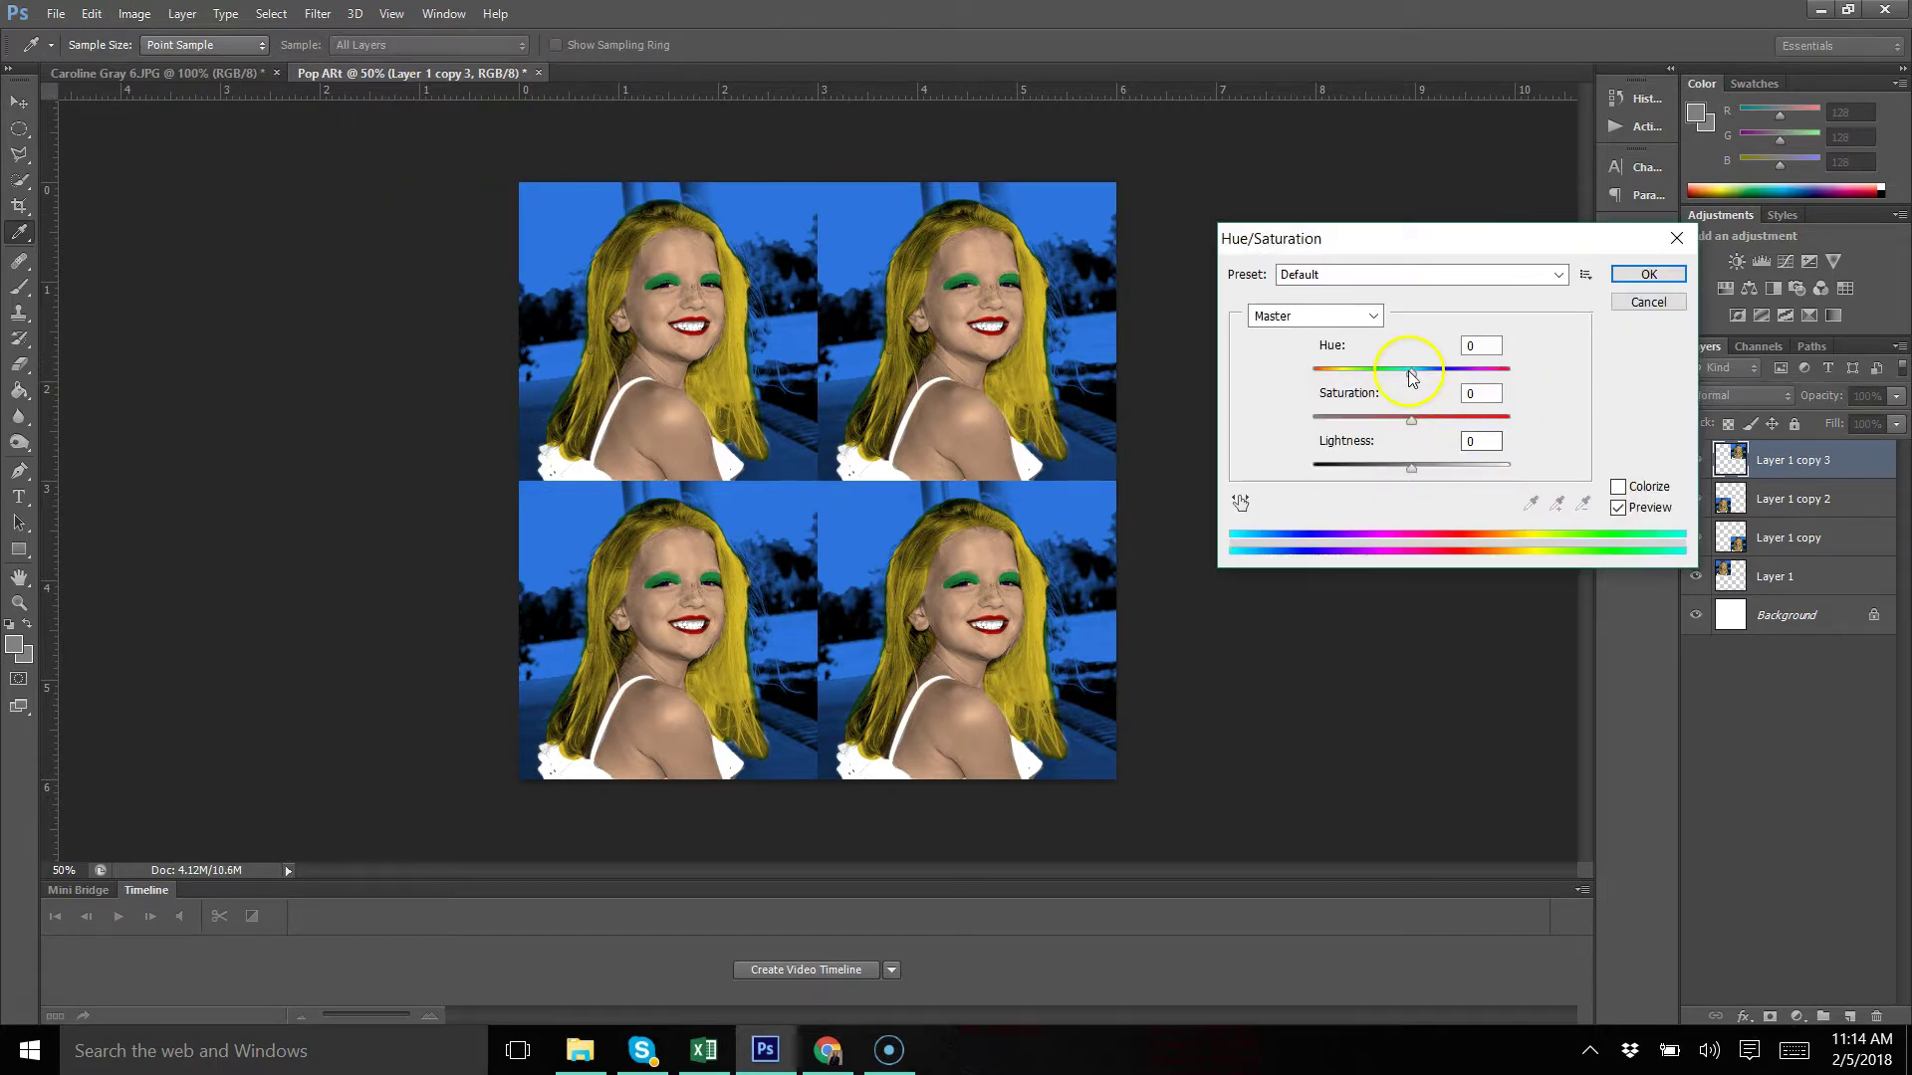
drag(1415, 375, 1305, 385)
click(1648, 273)
Hue-shift the bottom-left panel to blue on orange
key(v)
key(alt+bracketleft)
click(135, 13)
mouse_move(174, 73)
click(458, 205)
click(1649, 273)
Shift the bottom-right panel's hue to teal on pink
key(alt+bracketleft)
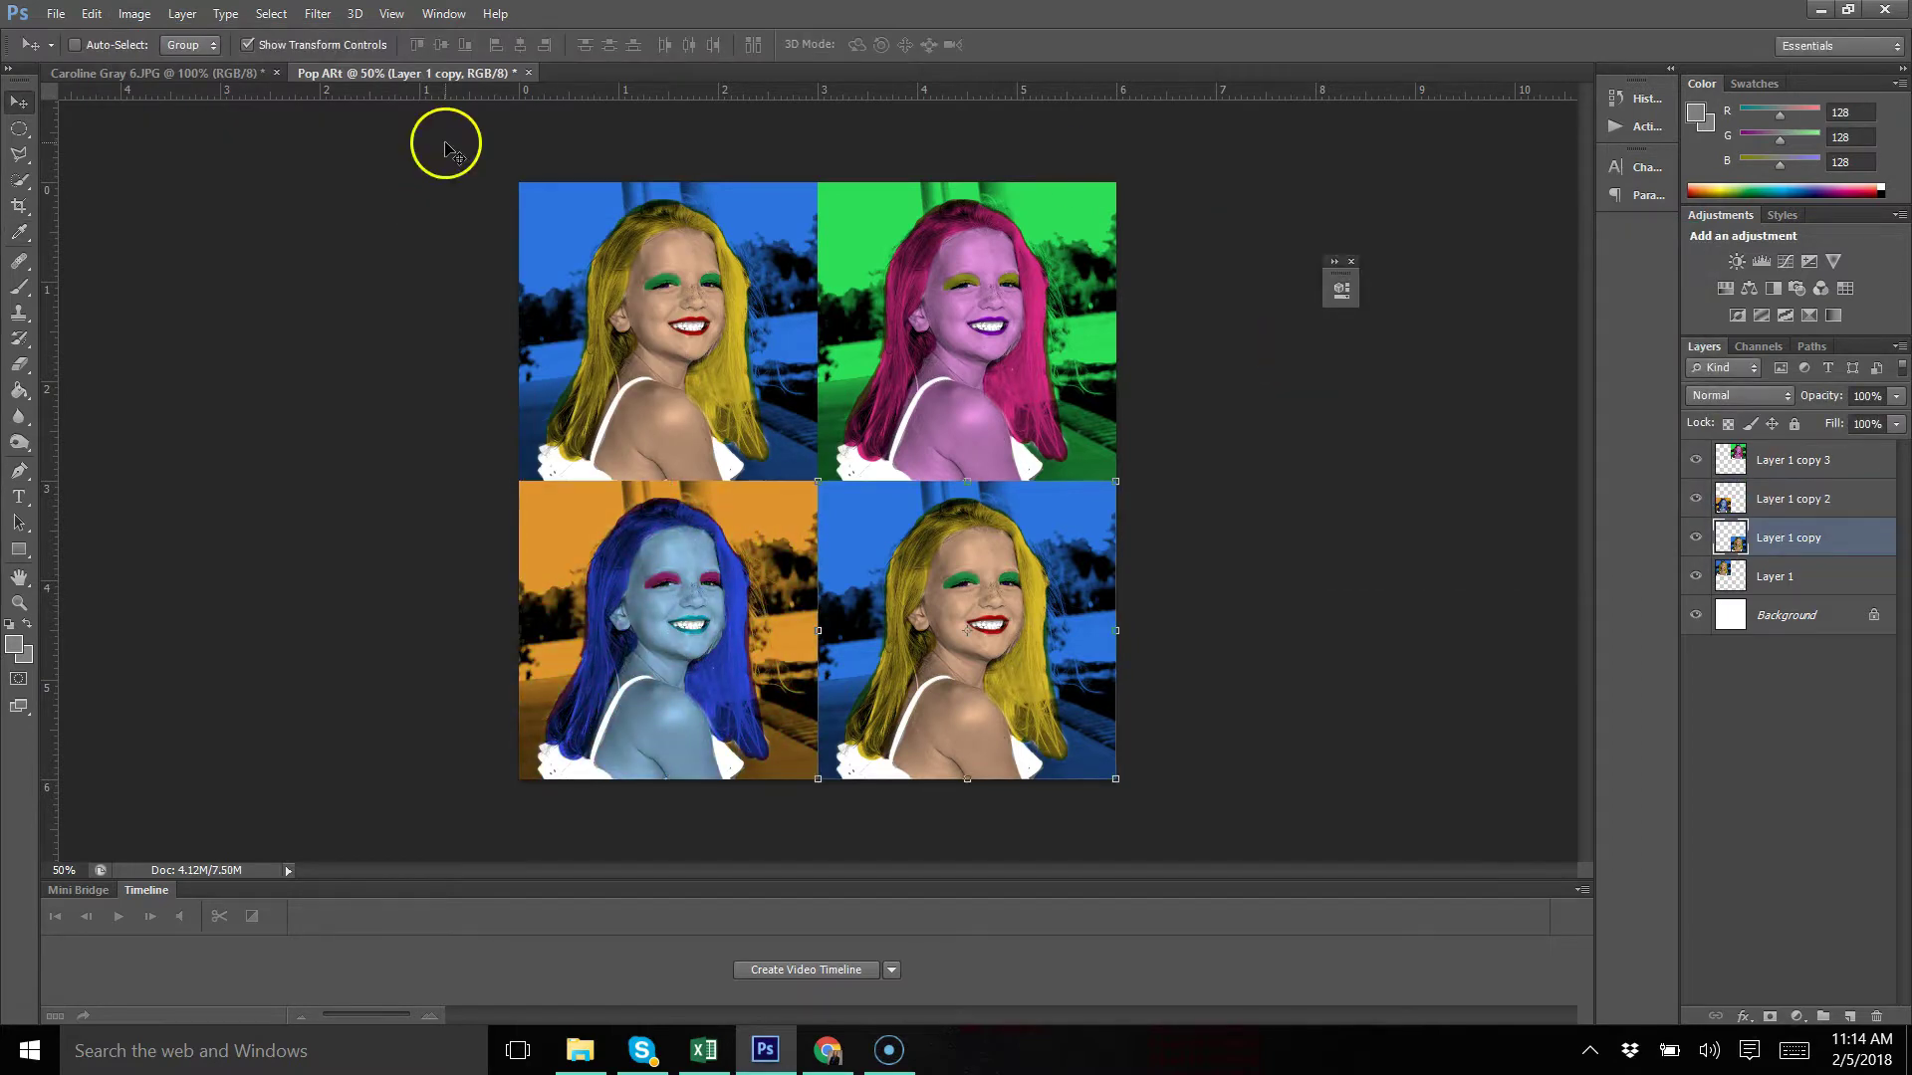
click(91, 13)
mouse_move(135, 13)
mouse_move(174, 73)
click(458, 207)
drag(1411, 371, 1481, 382)
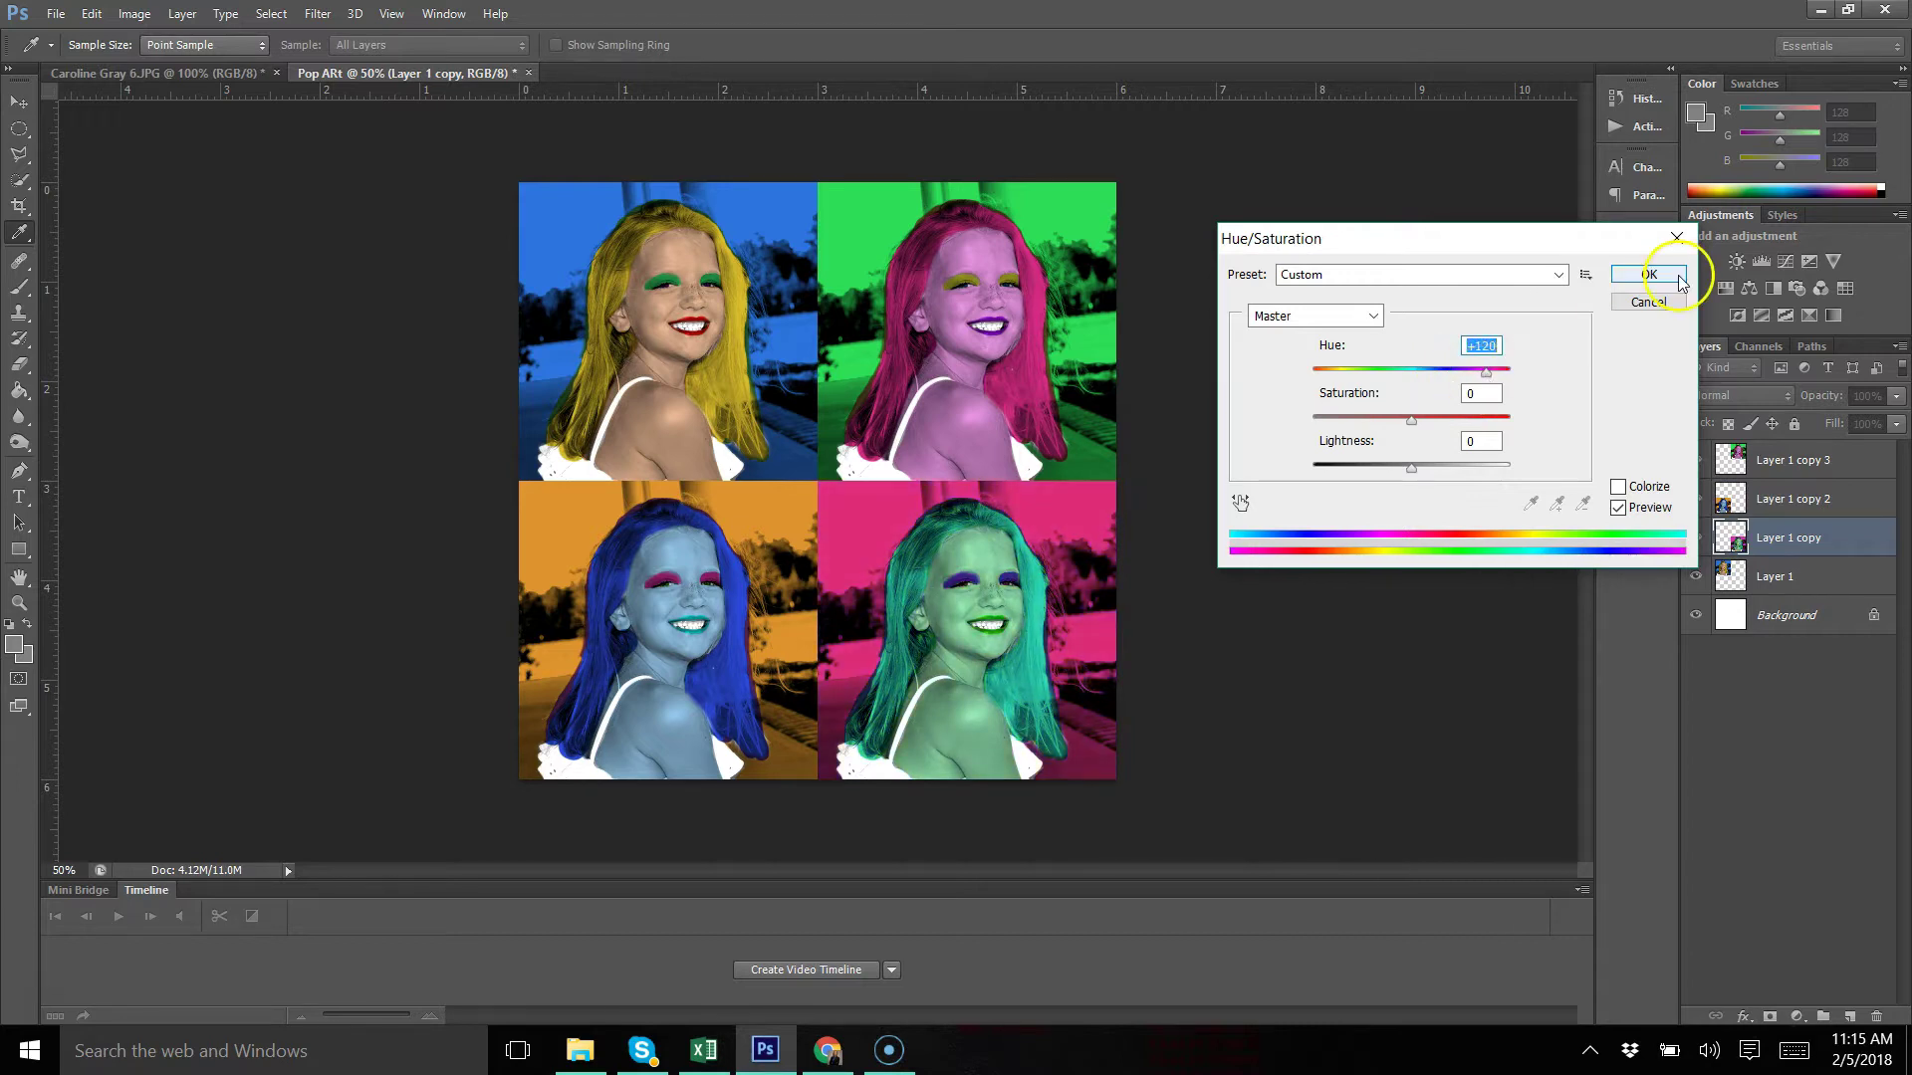
click(1648, 275)
key(v)
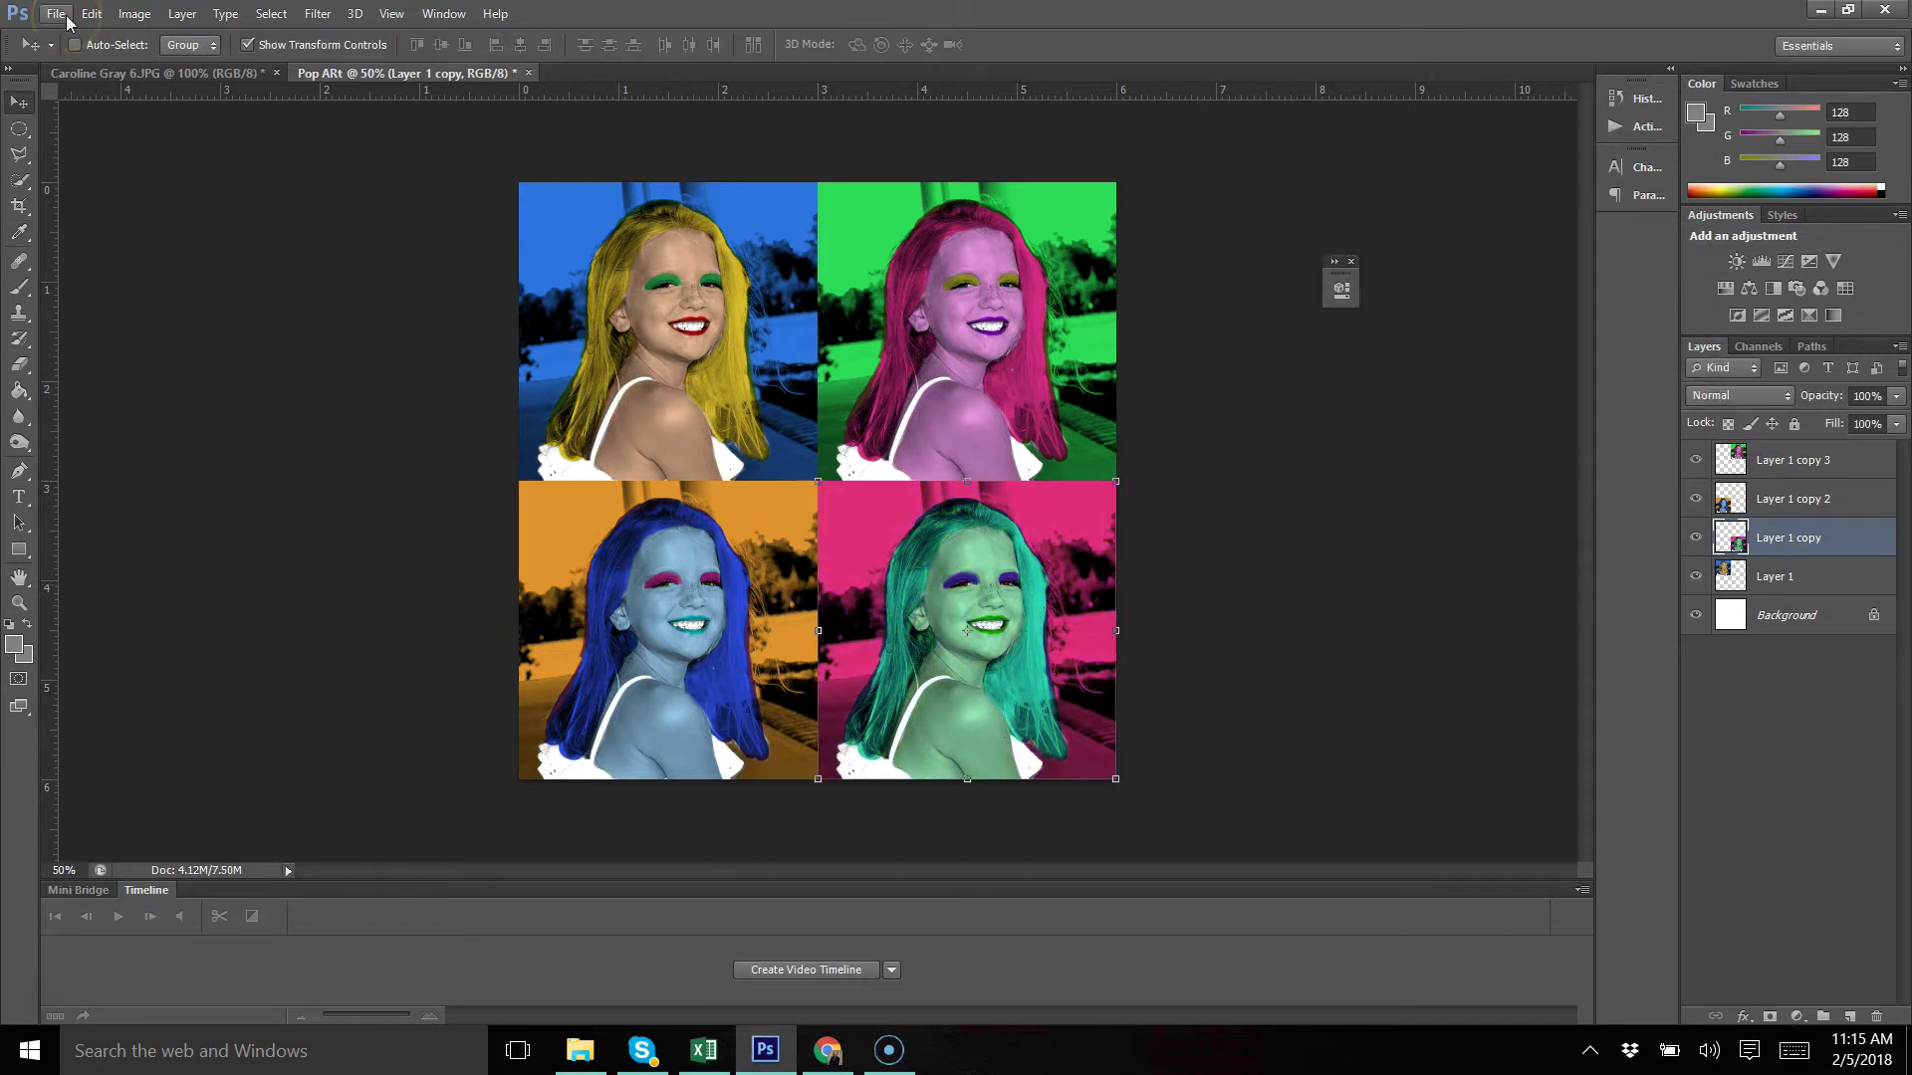